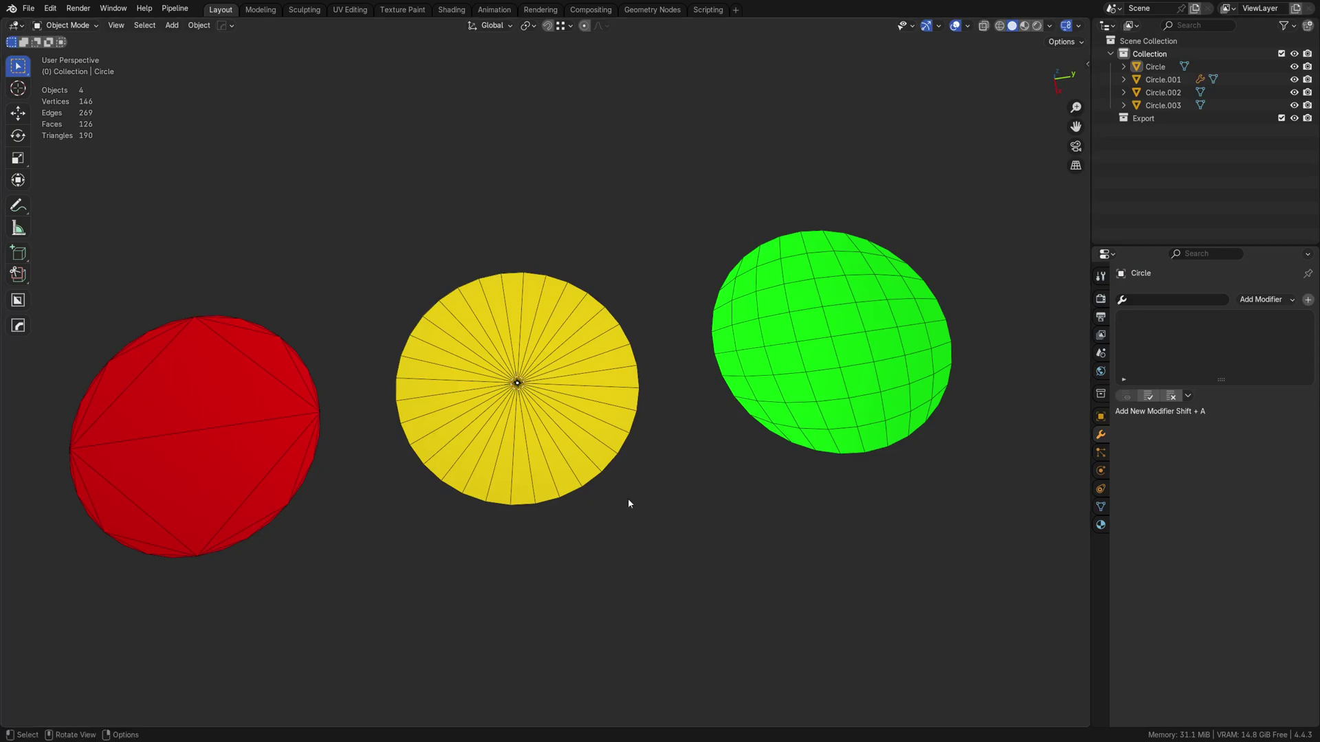
# Examine the topology of the red, yellow and green circles, selecting each one in turn.
pyautogui.moveTo(628, 504); pyautogui.dragTo(608, 464, button='middle')
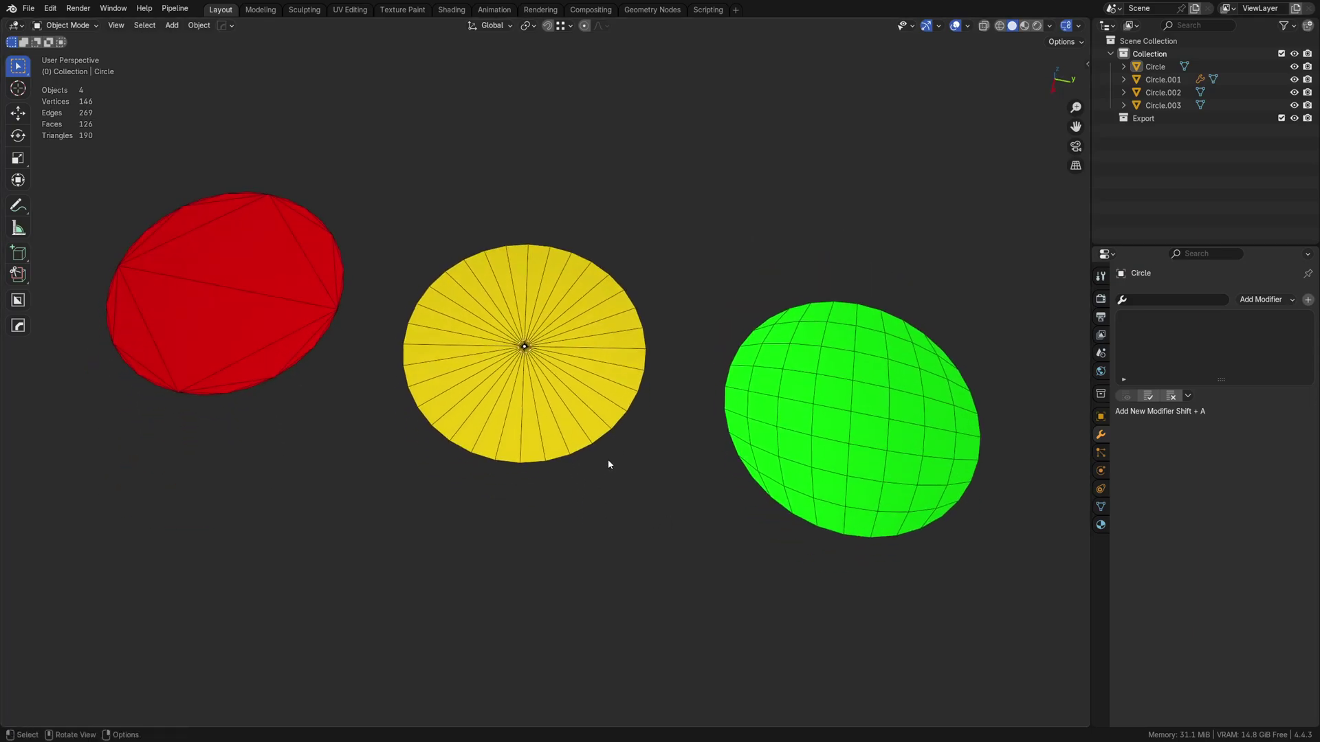
pyautogui.click(833, 435)
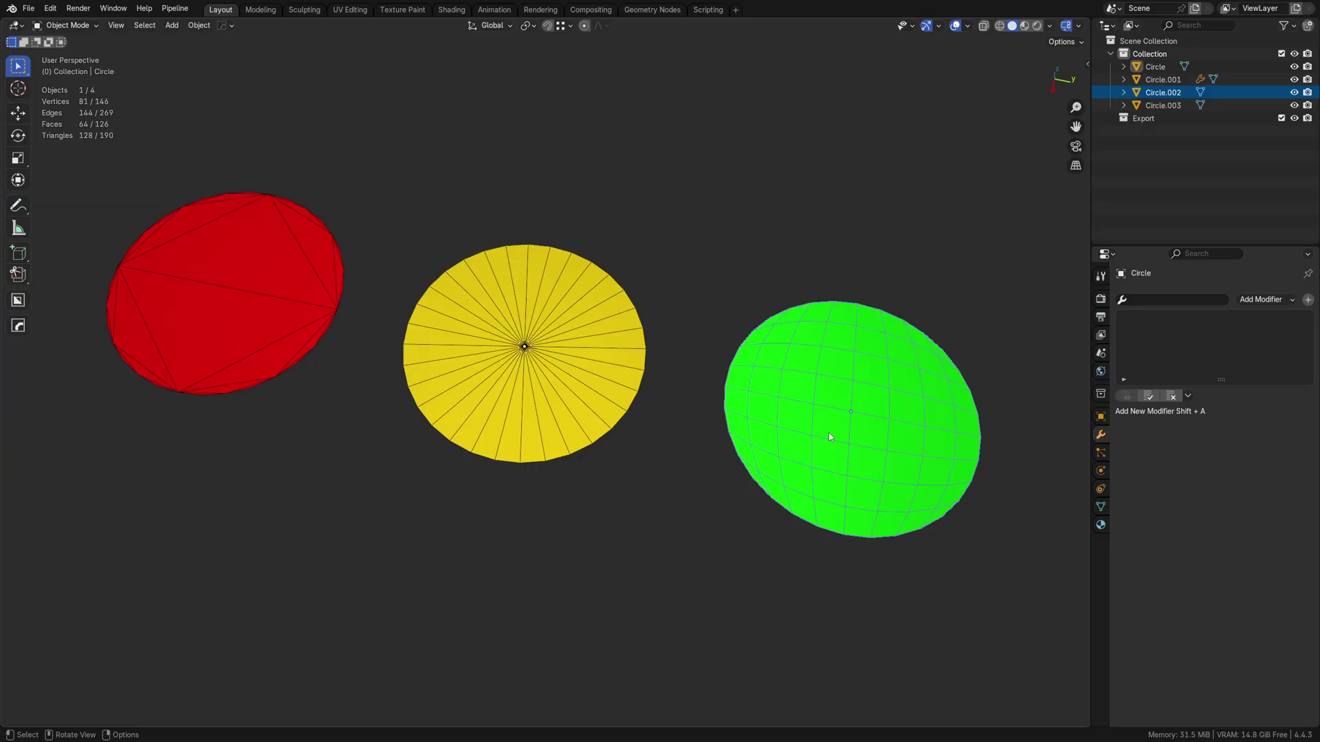
pyautogui.press('g')
pyautogui.press('Escape')
pyautogui.click(191, 366)
pyautogui.click(489, 375)
pyautogui.click(784, 417)
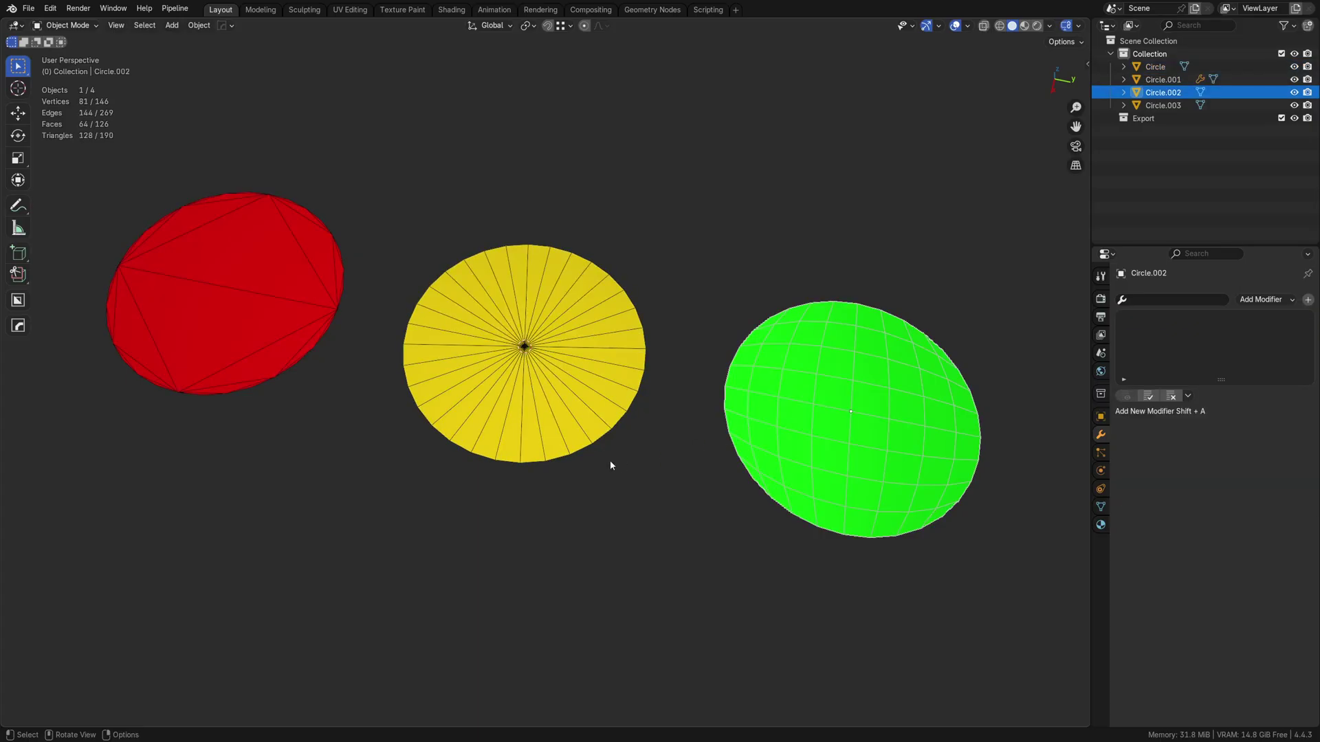
pyautogui.moveTo(549, 460); pyautogui.dragTo(506, 460, button='middle')
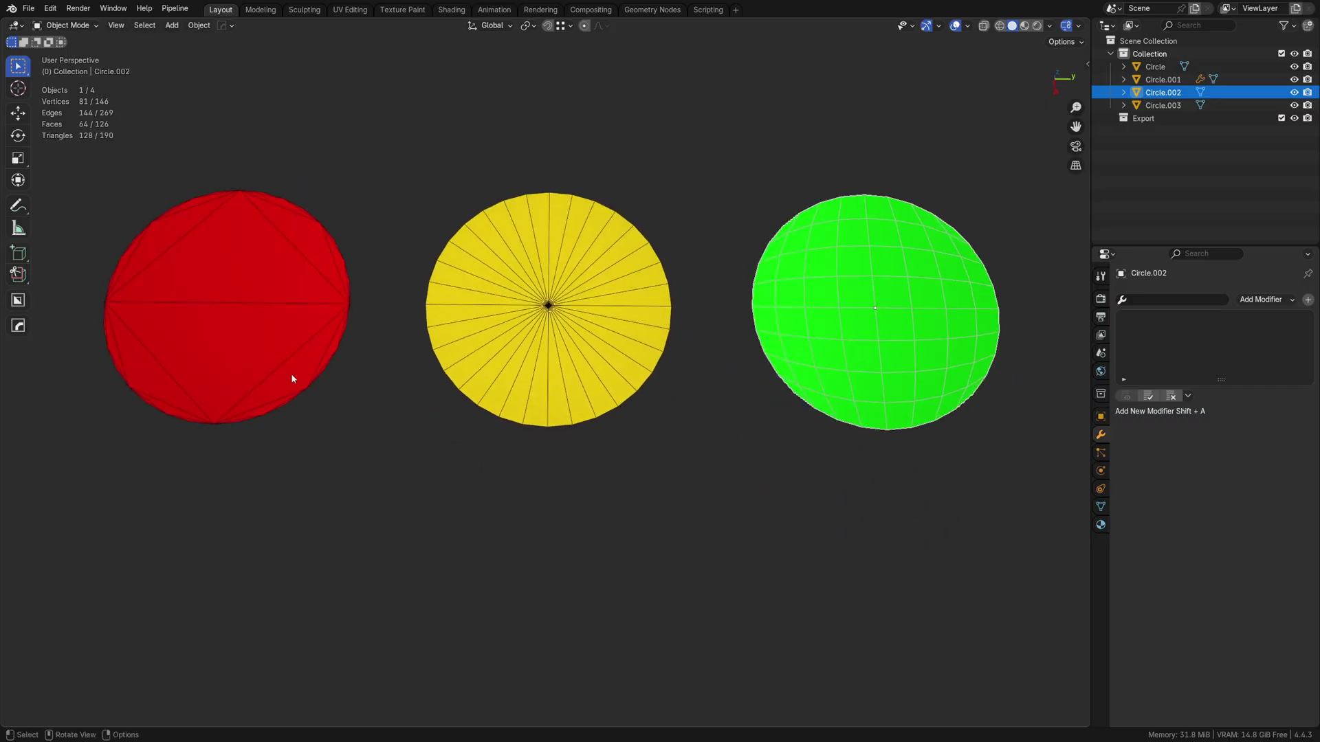
# Move the red, yellow and green circles together about 2.58 m along the X axis.
pyautogui.scroll(-2, 482, 402)
pyautogui.click(370, 351)
pyautogui.keyDown('shift'); pyautogui.click(596, 369); pyautogui.keyUp('shift')
pyautogui.keyDown('shift'); pyautogui.click(680, 374); pyautogui.keyUp('shift')
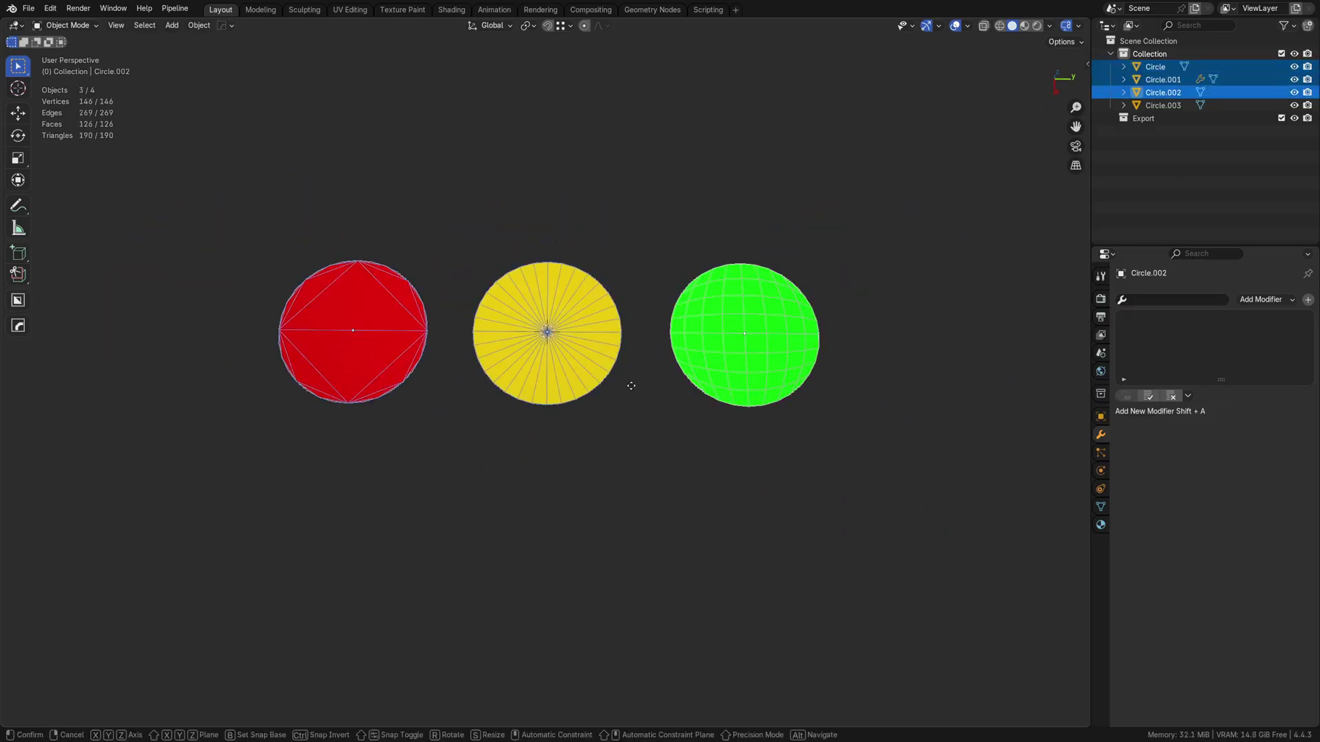
pyautogui.press('g')
pyautogui.press('x')
pyautogui.click(640, 576)
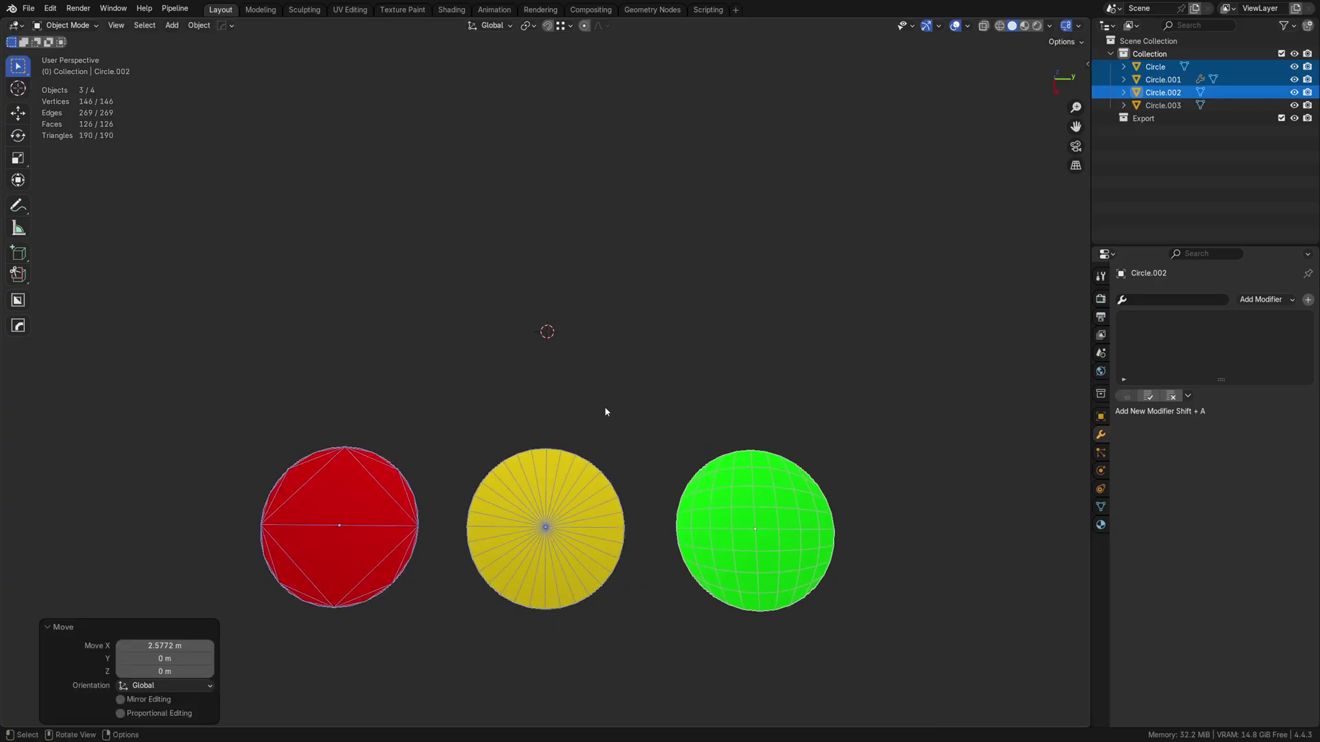
# Add a mesh circle with 32 vertices and a 1 m radius at the world origin.
pyautogui.click(605, 407)
pyautogui.moveTo(588, 385); pyautogui.dragTo(603, 374, button='middle')
pyautogui.hotkey('shift', 'a')
pyautogui.moveTo(526, 380)
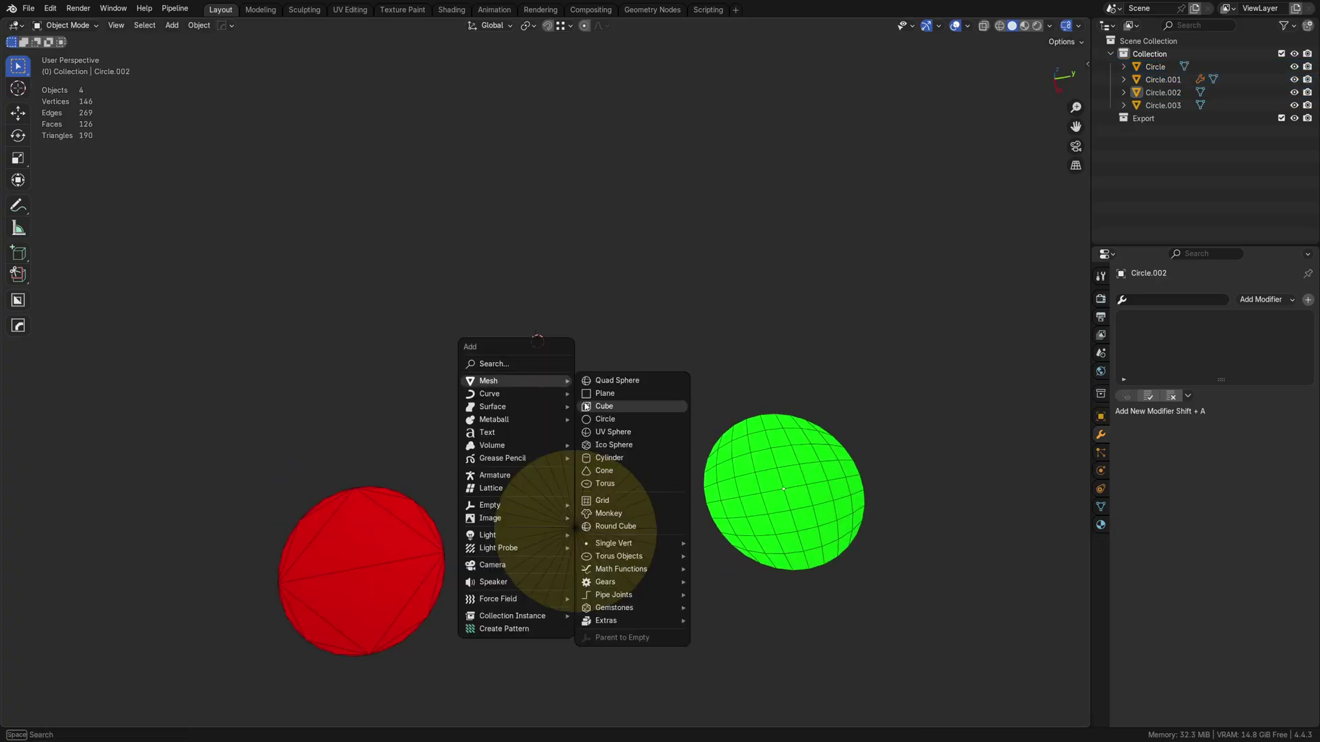
pyautogui.click(620, 419)
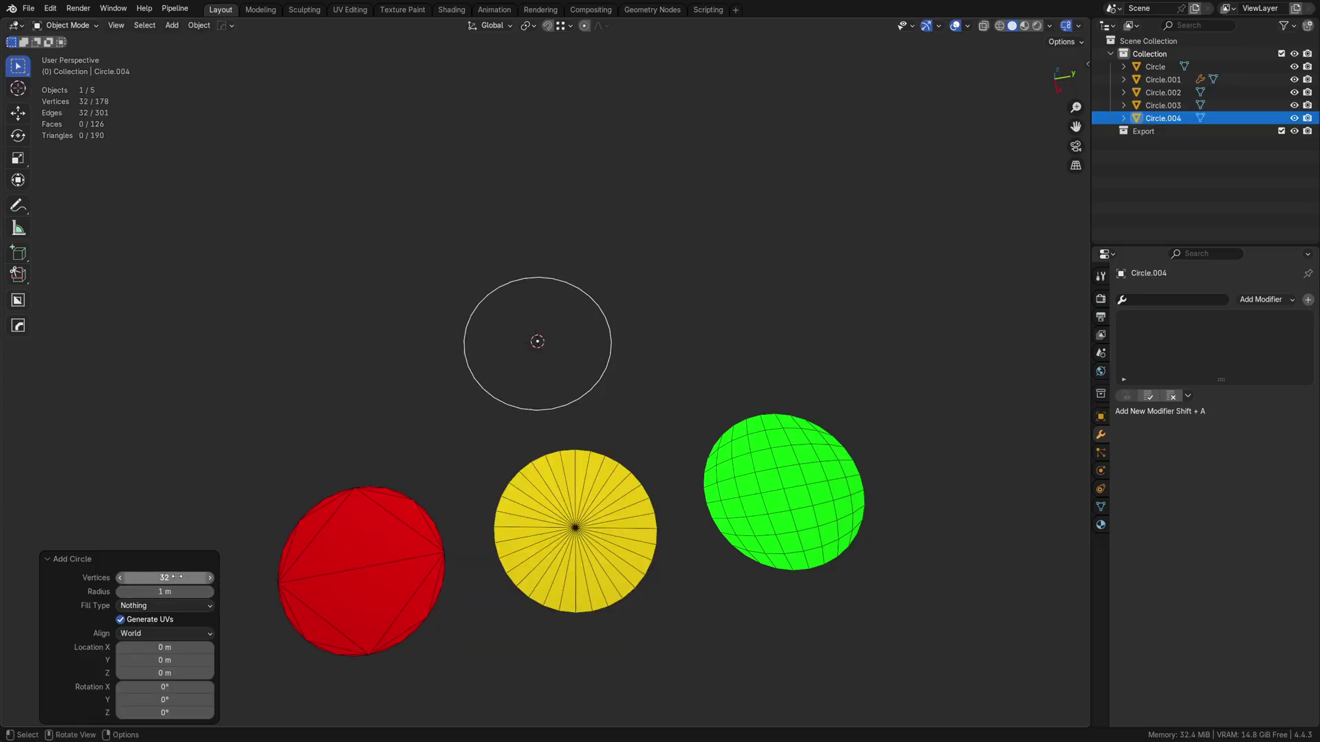
# Try the N-Gon and Triangle Fan fill types on the new circle and set the fill back to Nothing.
pyautogui.click(143, 605)
pyautogui.click(150, 636)
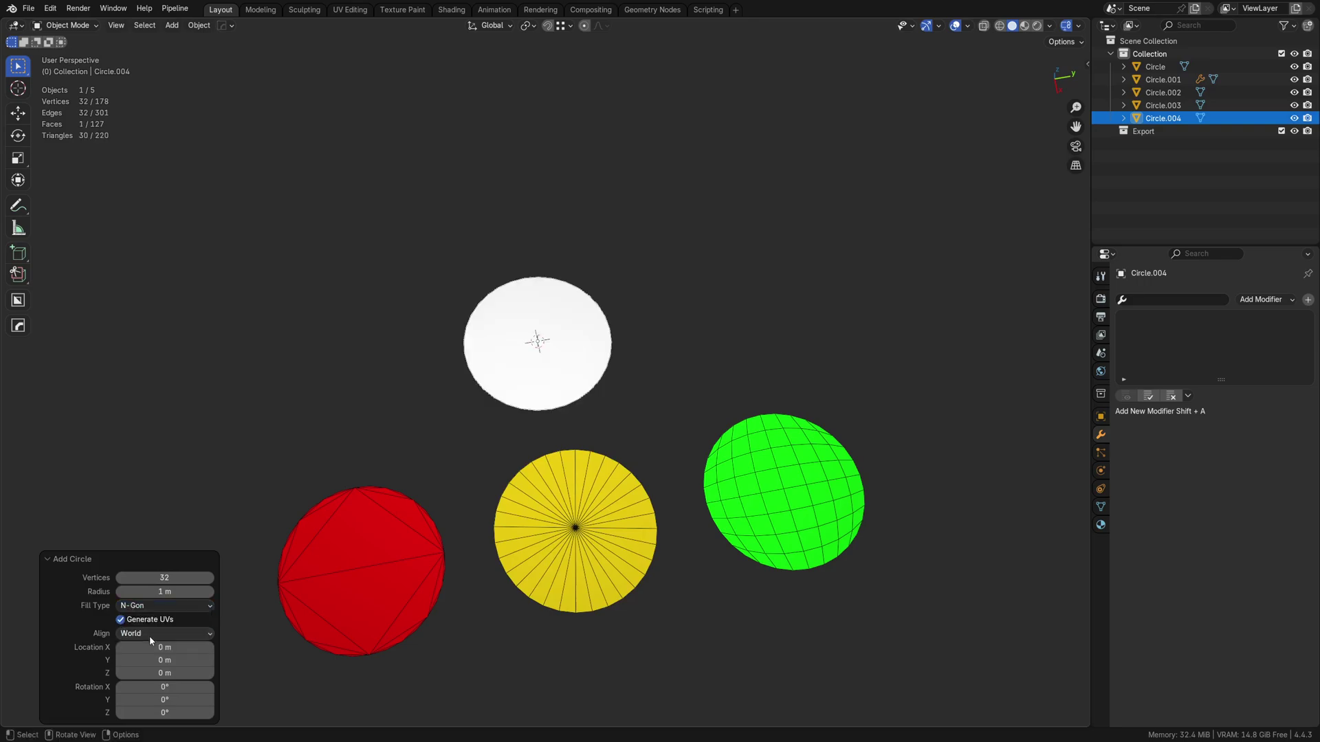
pyautogui.click(151, 622)
pyautogui.click(150, 623)
pyautogui.click(156, 608)
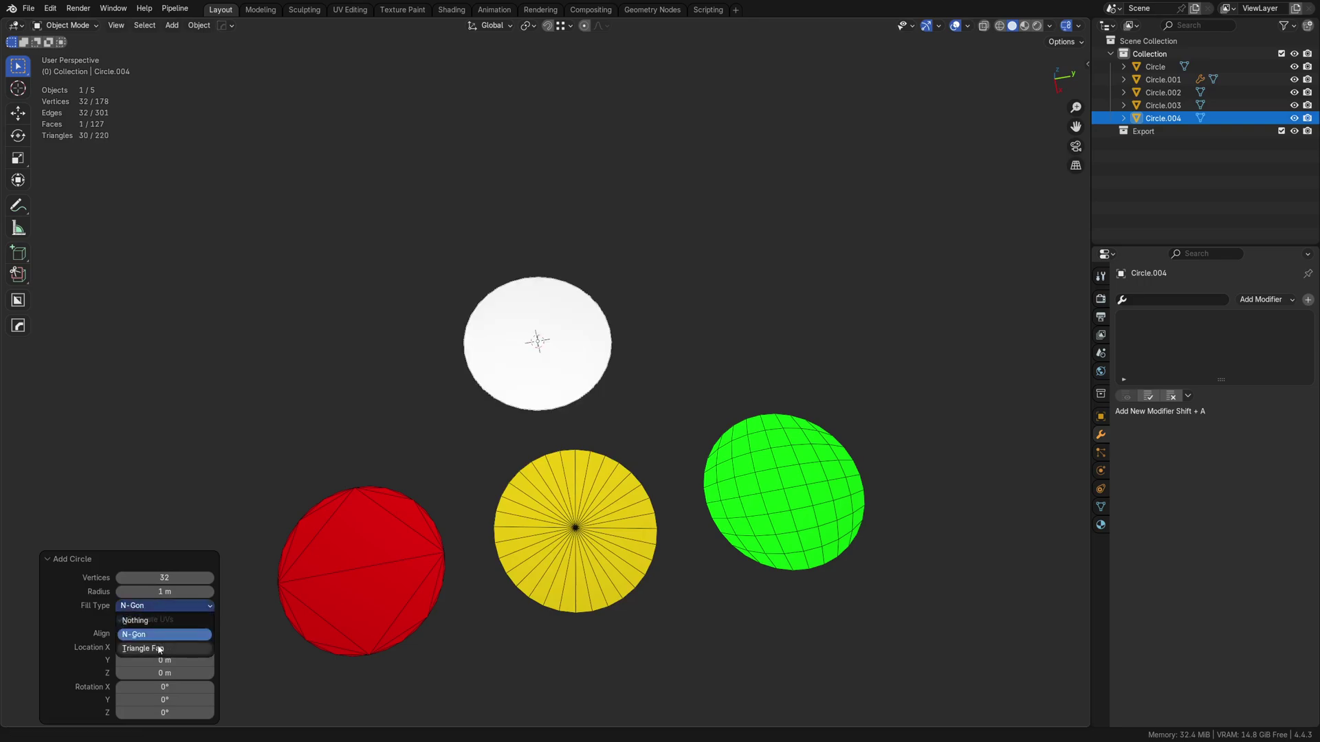
pyautogui.click(159, 648)
pyautogui.click(164, 605)
pyautogui.click(163, 623)
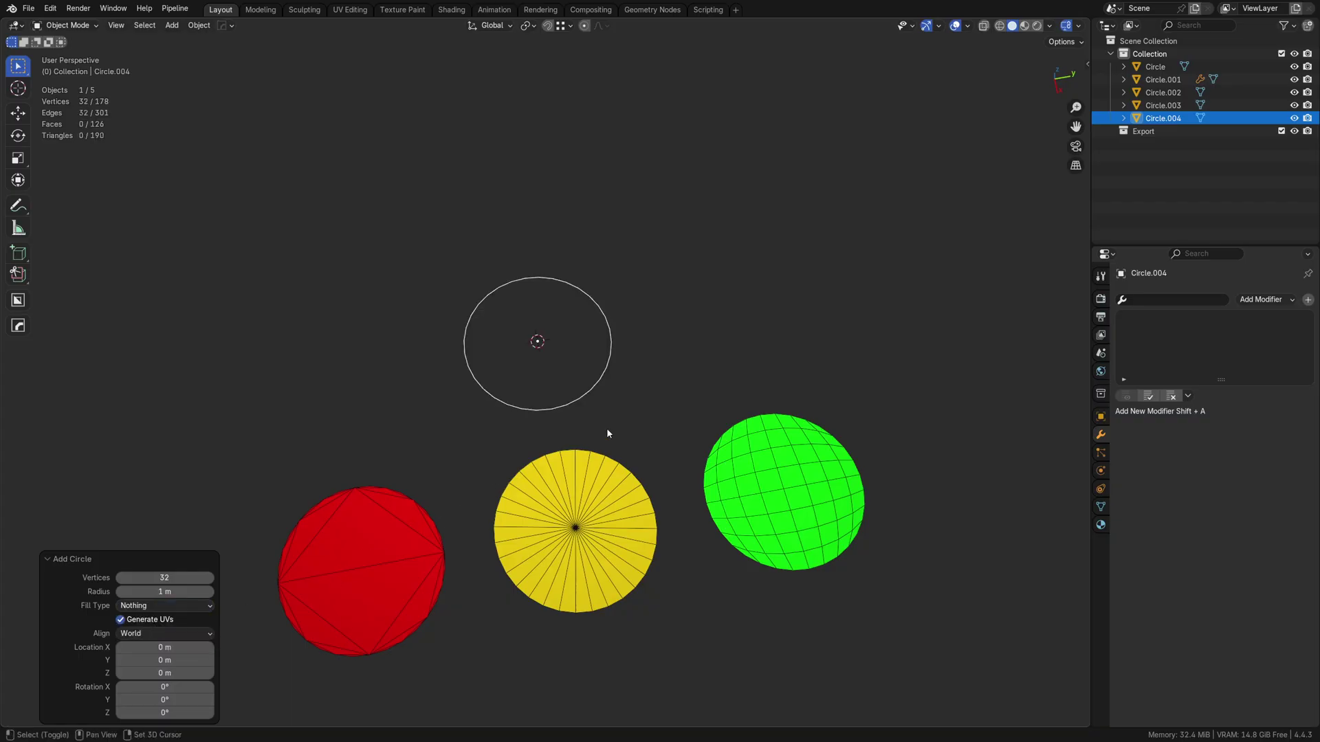
# Duplicate the circle outline about -2.78 m along Y, and duplicate that copy about 5.37 m along Y.
pyautogui.hotkey('shift', 'd')
pyautogui.press('x')
pyautogui.press('y')
pyautogui.click(389, 434)
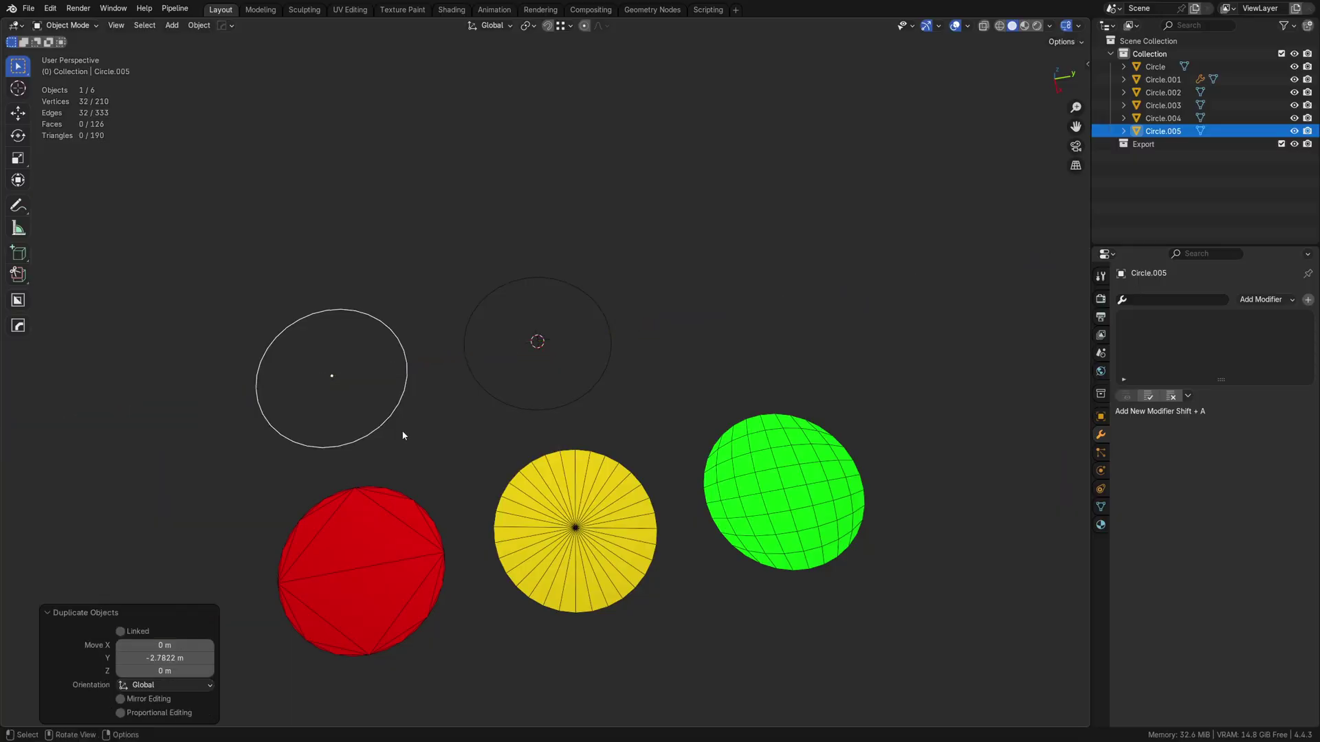
pyautogui.hotkey('shift', 'd')
pyautogui.press('y')
pyautogui.click(794, 379)
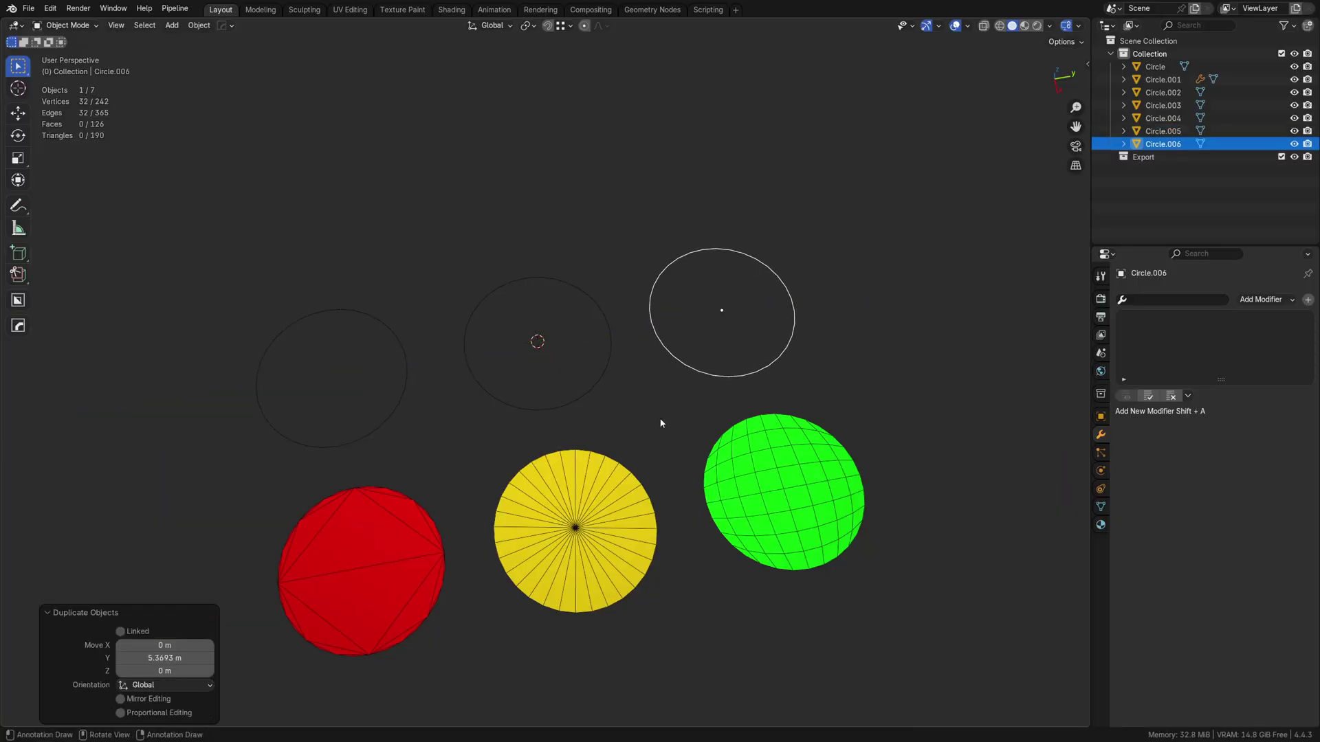
# Fill the outline circle at the origin and the one behind the red circle with a single n-gon face each.
pyautogui.moveTo(576, 406); pyautogui.dragTo(530, 353, button='middle')
pyautogui.click(521, 387)
pyautogui.click(521, 384)
pyautogui.press('Tab')
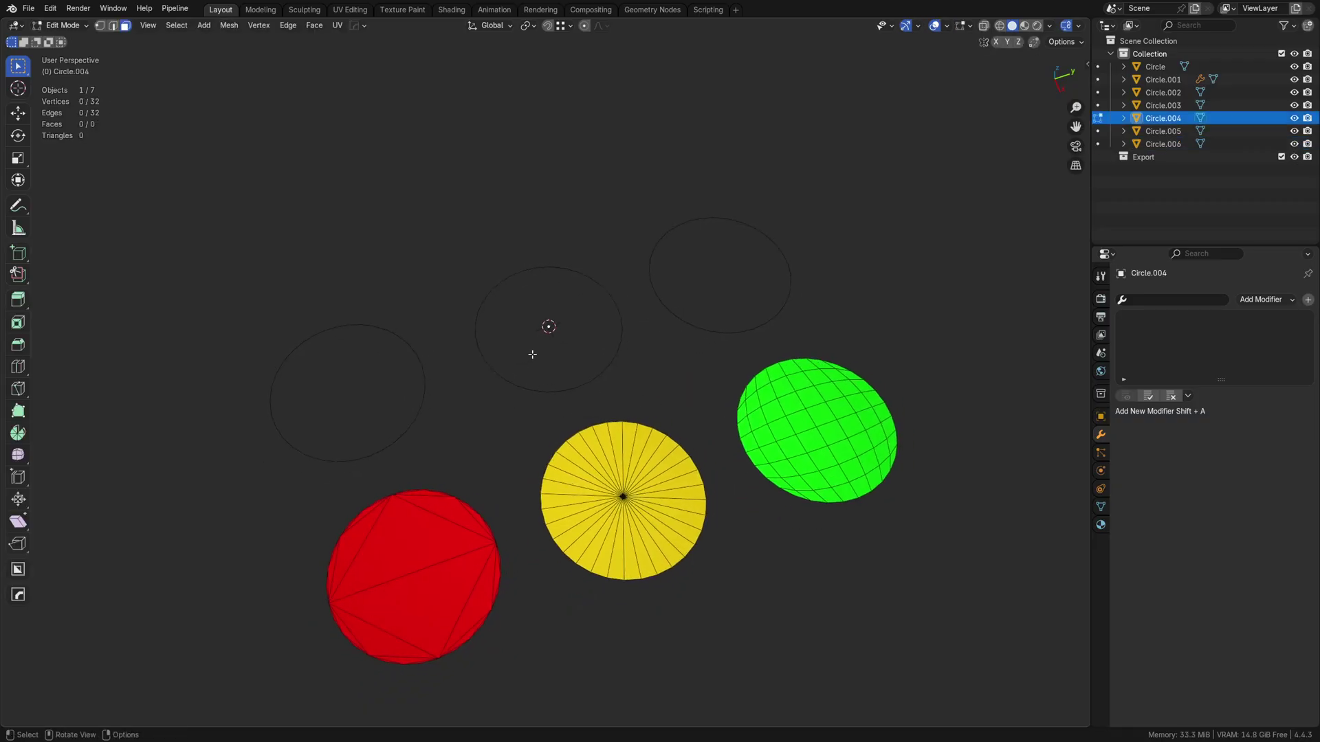
pyautogui.press('a')
pyautogui.press('f')
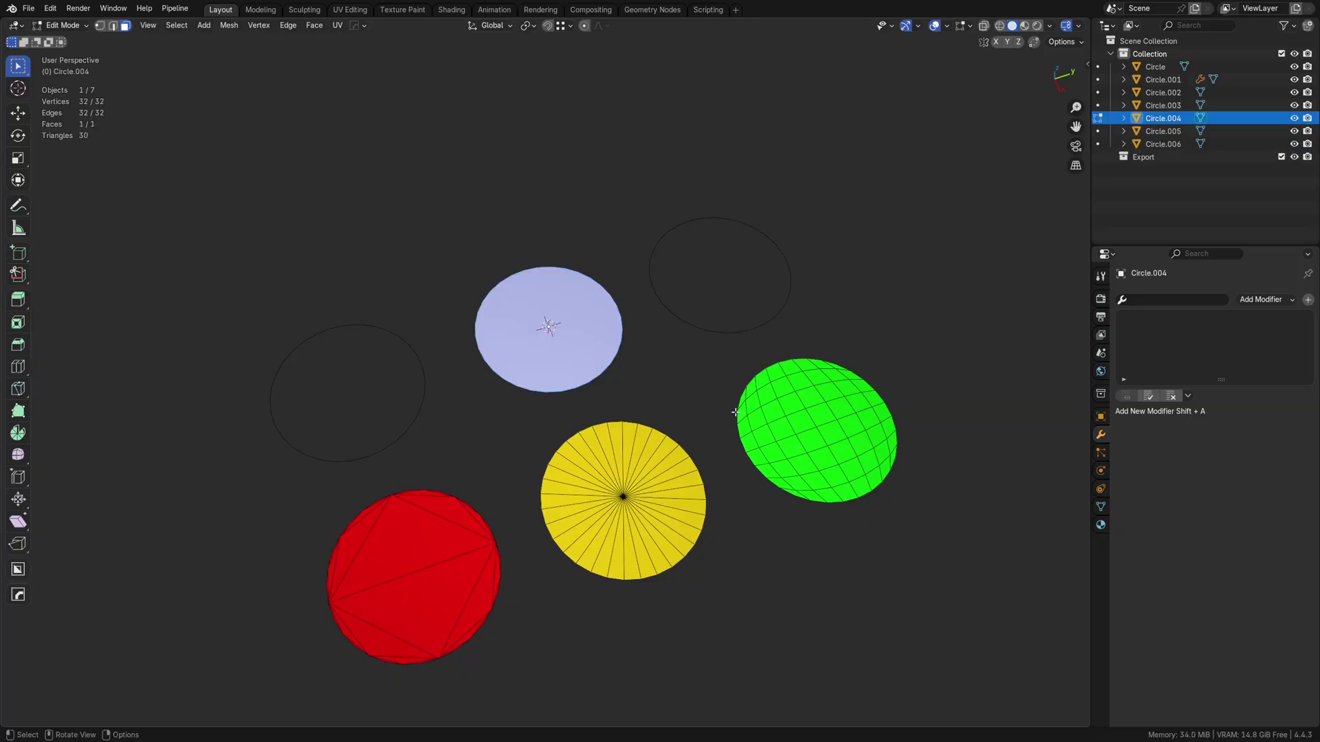
pyautogui.keyDown('alt'); pyautogui.click(403, 436); pyautogui.keyUp('alt')
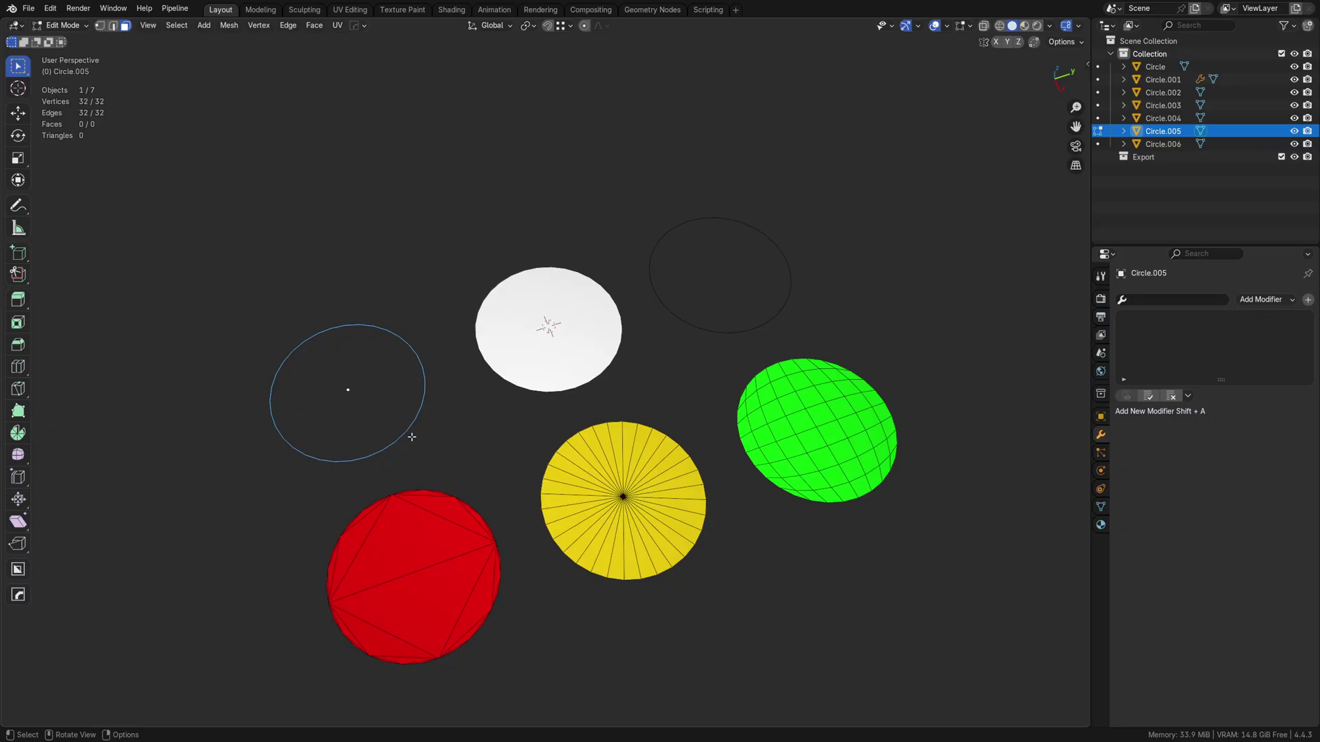
pyautogui.press('f')
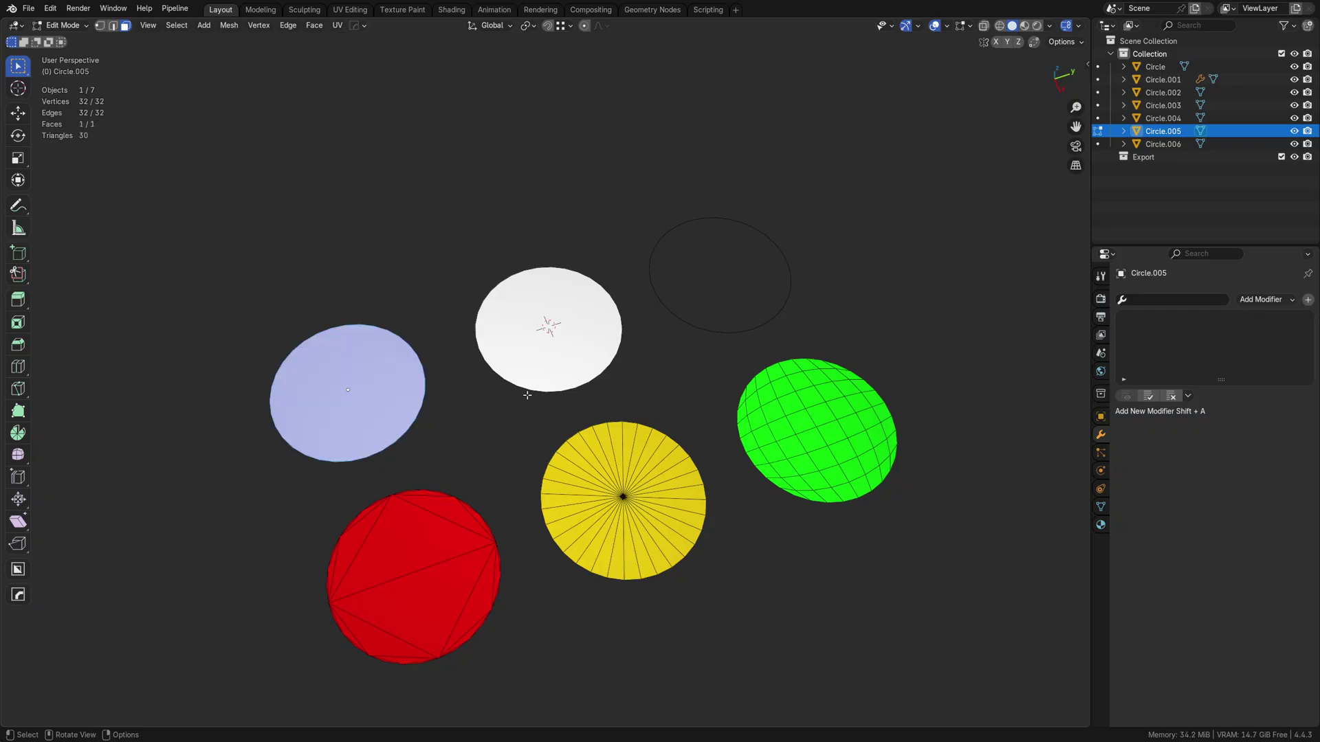
# Inset the origin circle's face by about 0.85 m and merge the inner face at its center into a triangle fan.
pyautogui.hotkey('alt', 'q')
pyautogui.keyDown('shift'); pyautogui.moveTo(723, 553); pyautogui.dragTo(678, 553, button='middle'); pyautogui.keyUp('shift')
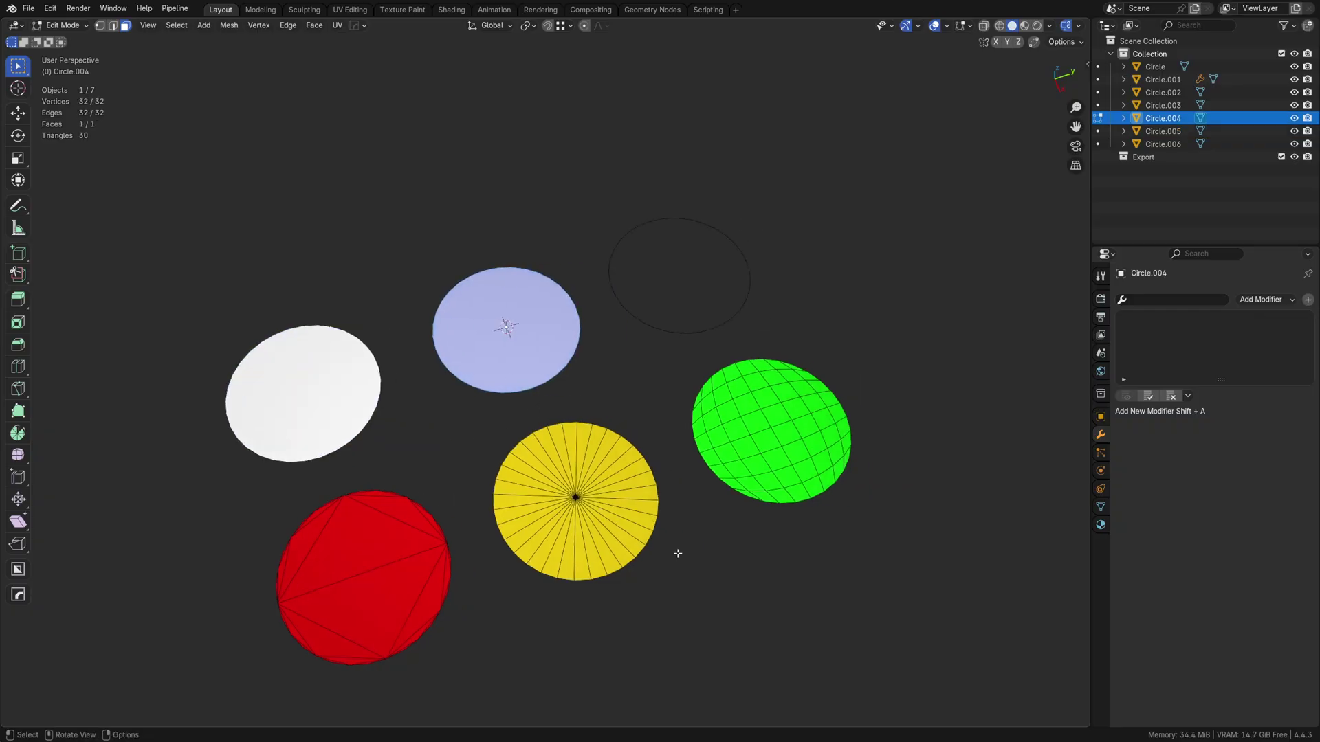
pyautogui.press('i')
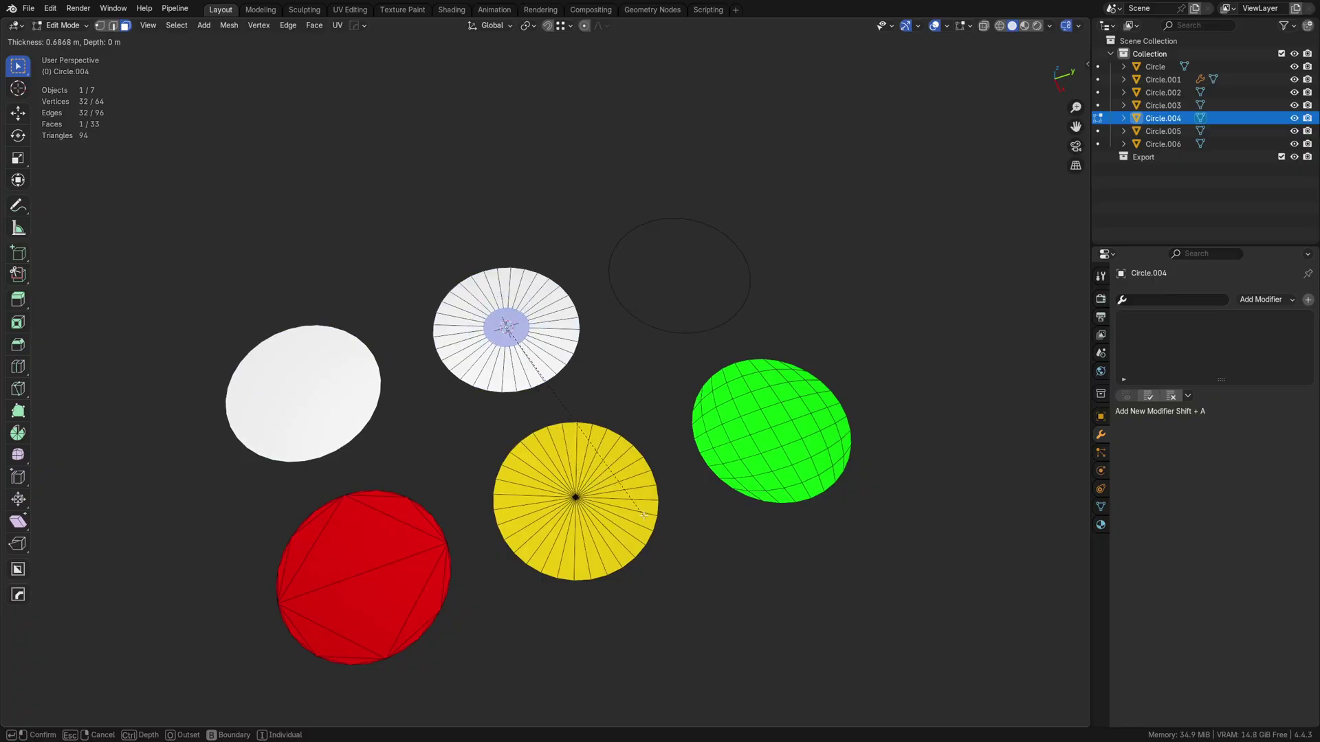
pyautogui.click(635, 462)
pyautogui.press('m')
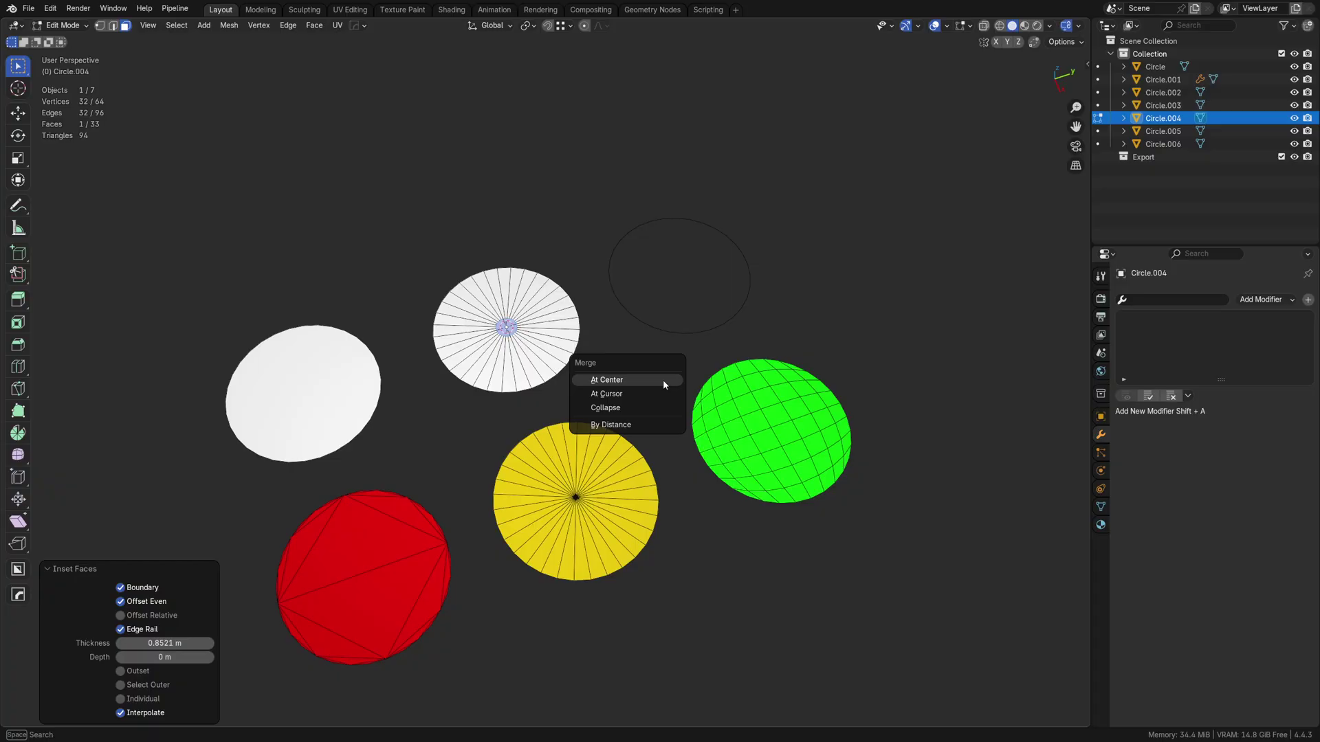
pyautogui.click(663, 379)
pyautogui.click(604, 406)
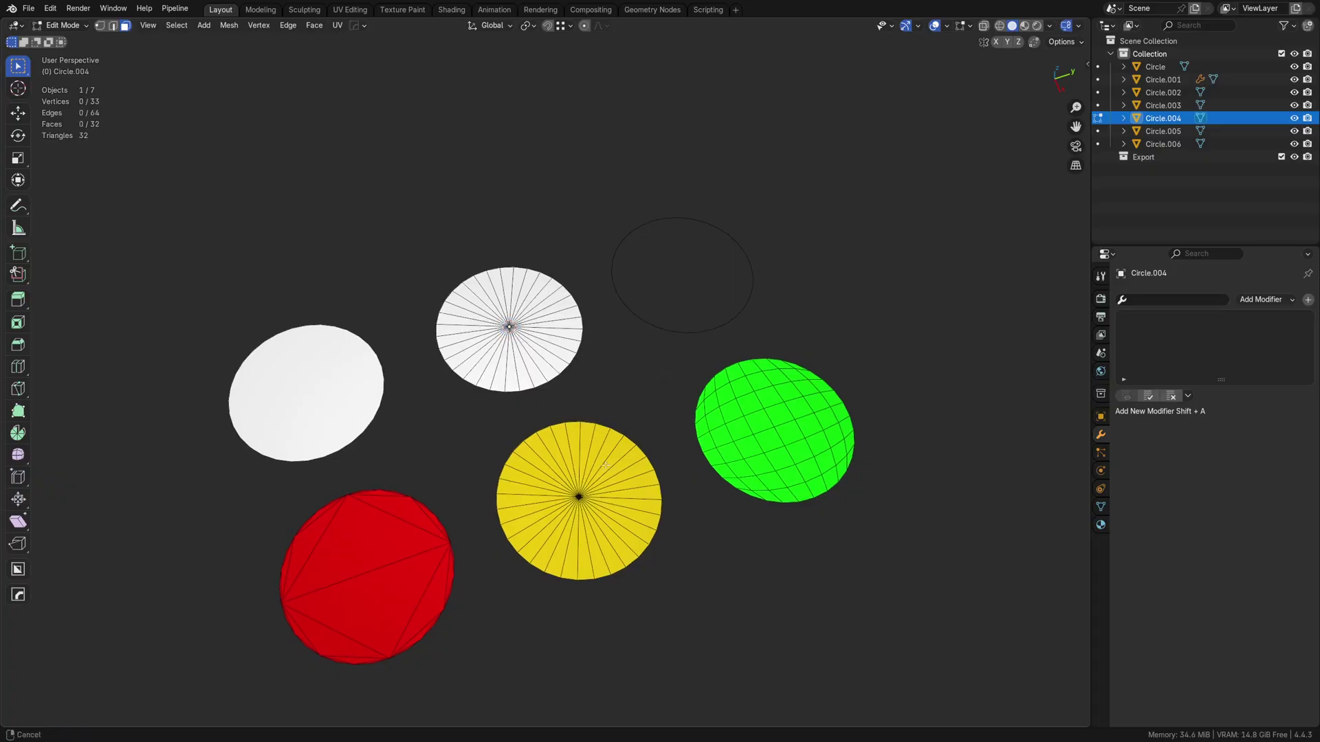
# Triangulate the n-gon face of the white circle behind the red one and view it from the top.
pyautogui.moveTo(604, 466); pyautogui.dragTo(427, 548, button='middle')
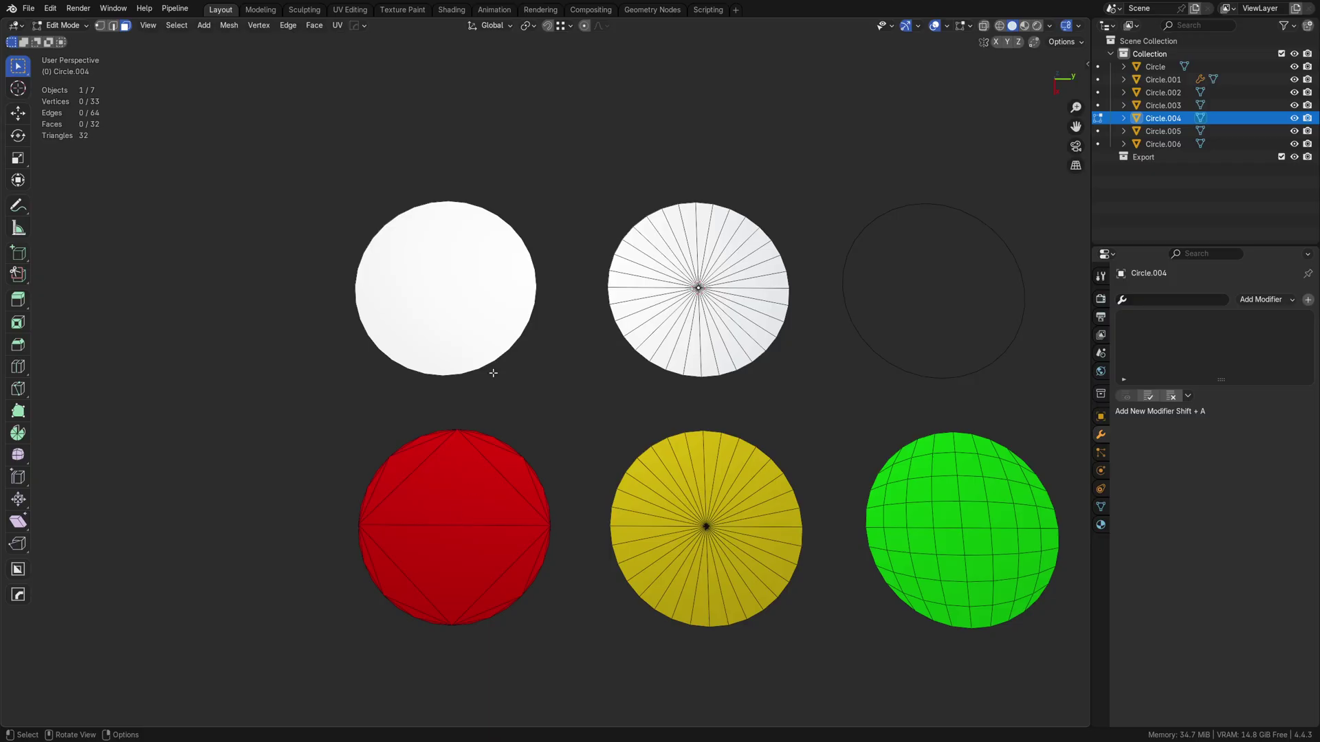
pyautogui.moveTo(493, 373)
pyautogui.mouseDown(button='middle')
pyautogui.moveTo(522, 372)
pyautogui.moveTo(499, 373)
pyautogui.mouseUp(button='middle')
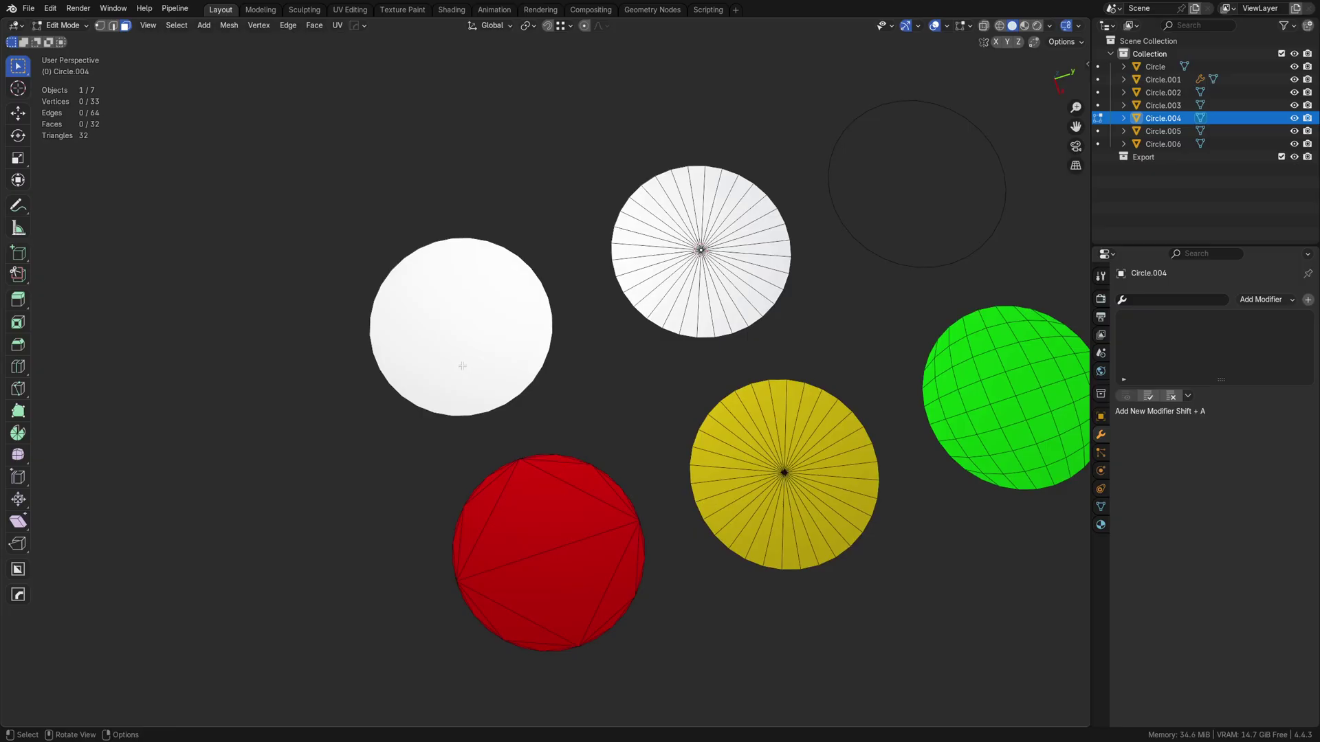
pyautogui.scroll(4, 477, 364)
pyautogui.hotkey('alt', 'q')
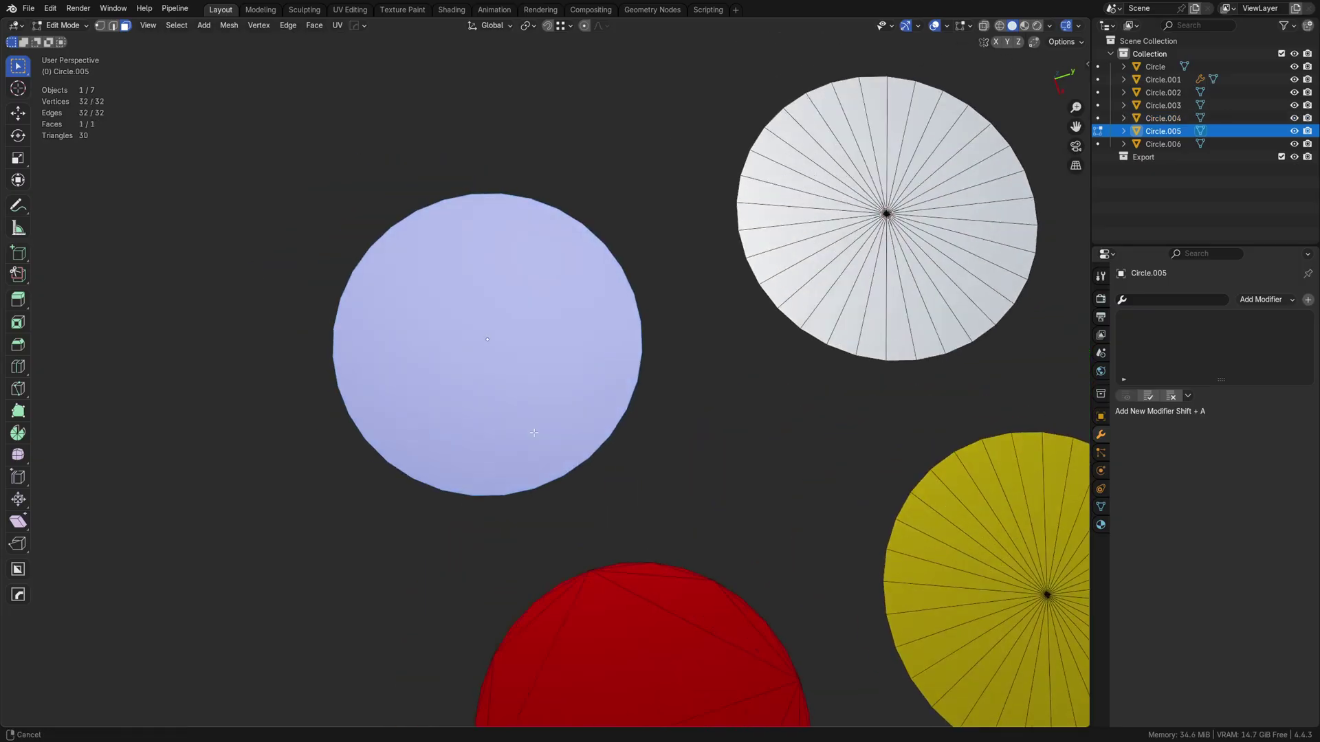
pyautogui.hotkey('ctrl', 't')
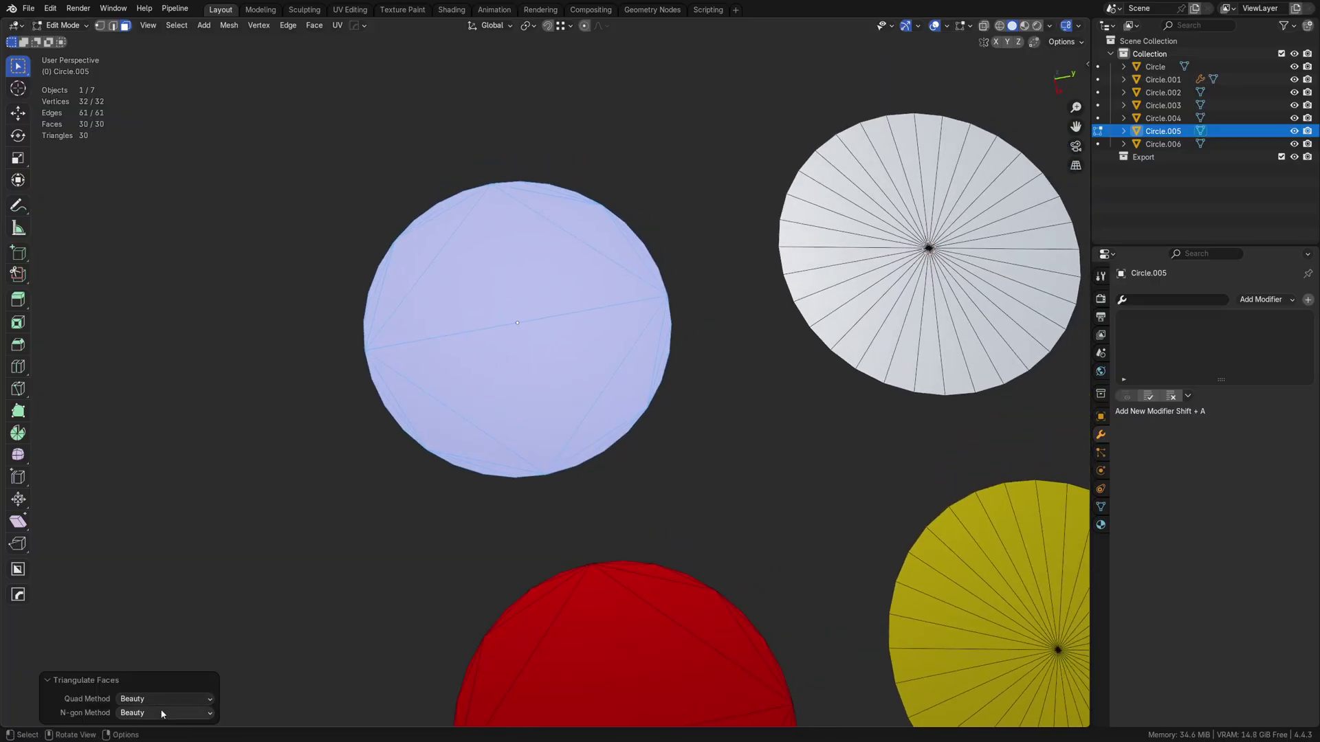
pyautogui.click(504, 506)
pyautogui.keyDown('alt'); pyautogui.moveTo(667, 507); pyautogui.dragTo(602, 526, button='middle'); pyautogui.keyUp('alt')
pyautogui.keyDown('shift'); pyautogui.moveTo(603, 525); pyautogui.dragTo(524, 372, button='middle'); pyautogui.keyUp('shift')
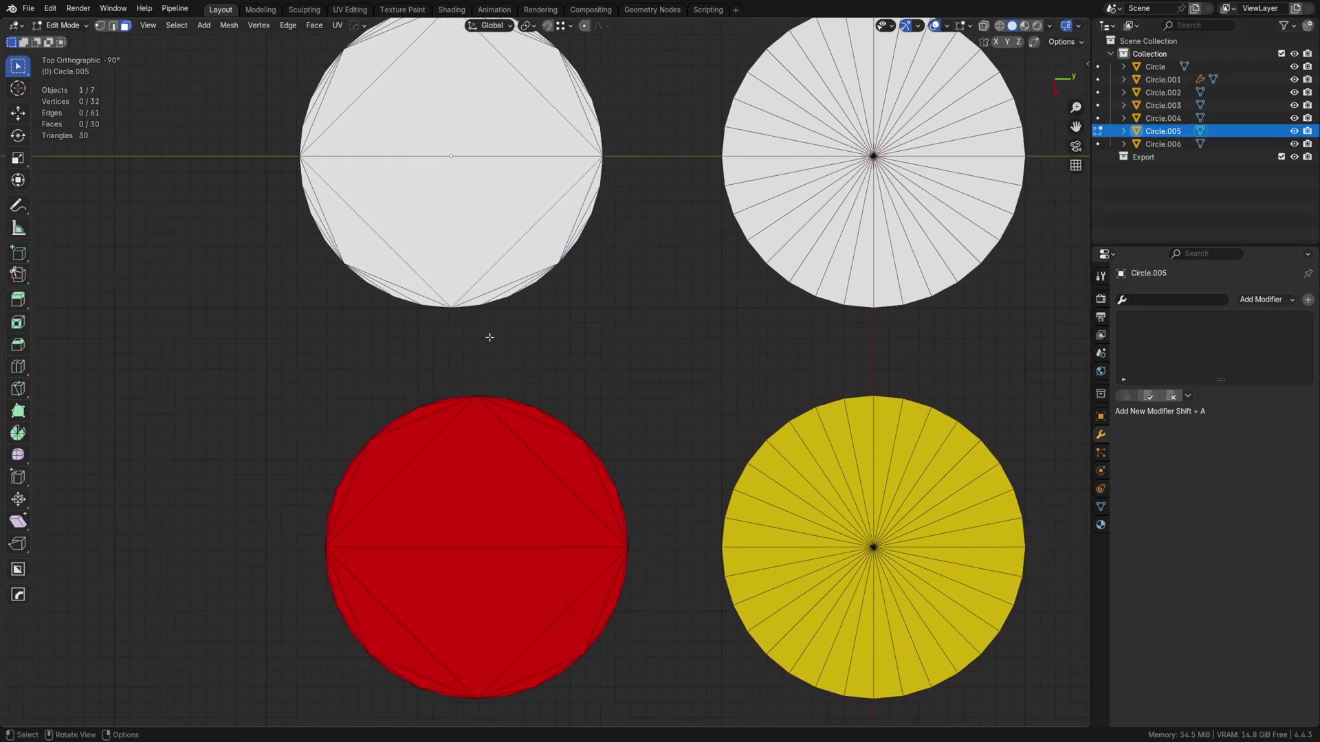
pyautogui.keyDown('shift'); pyautogui.moveTo(461, 238); pyautogui.dragTo(466, 323, button='middle'); pyautogui.keyUp('shift')
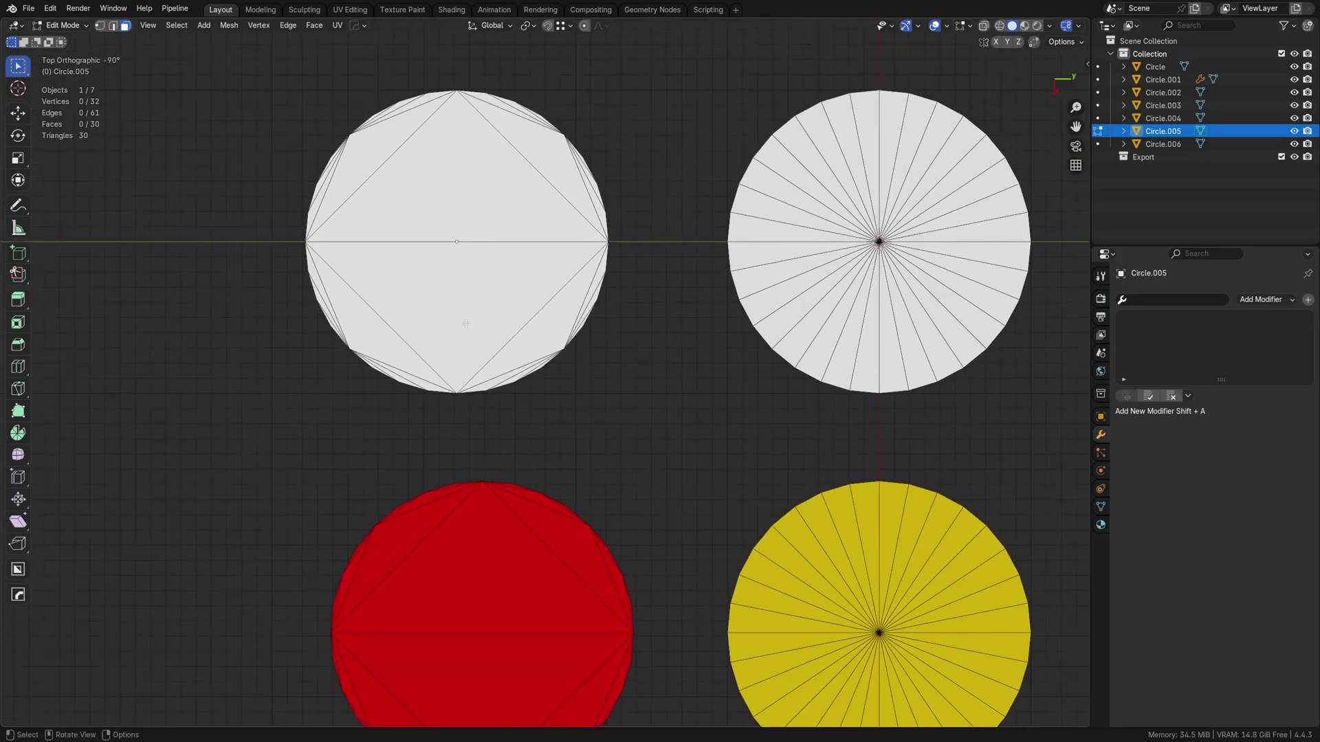
# Dissolve the circle's triangles into one face and triangulate it again with Shortest Diagonal quad method and Clip n-gon method.
pyautogui.press('a')
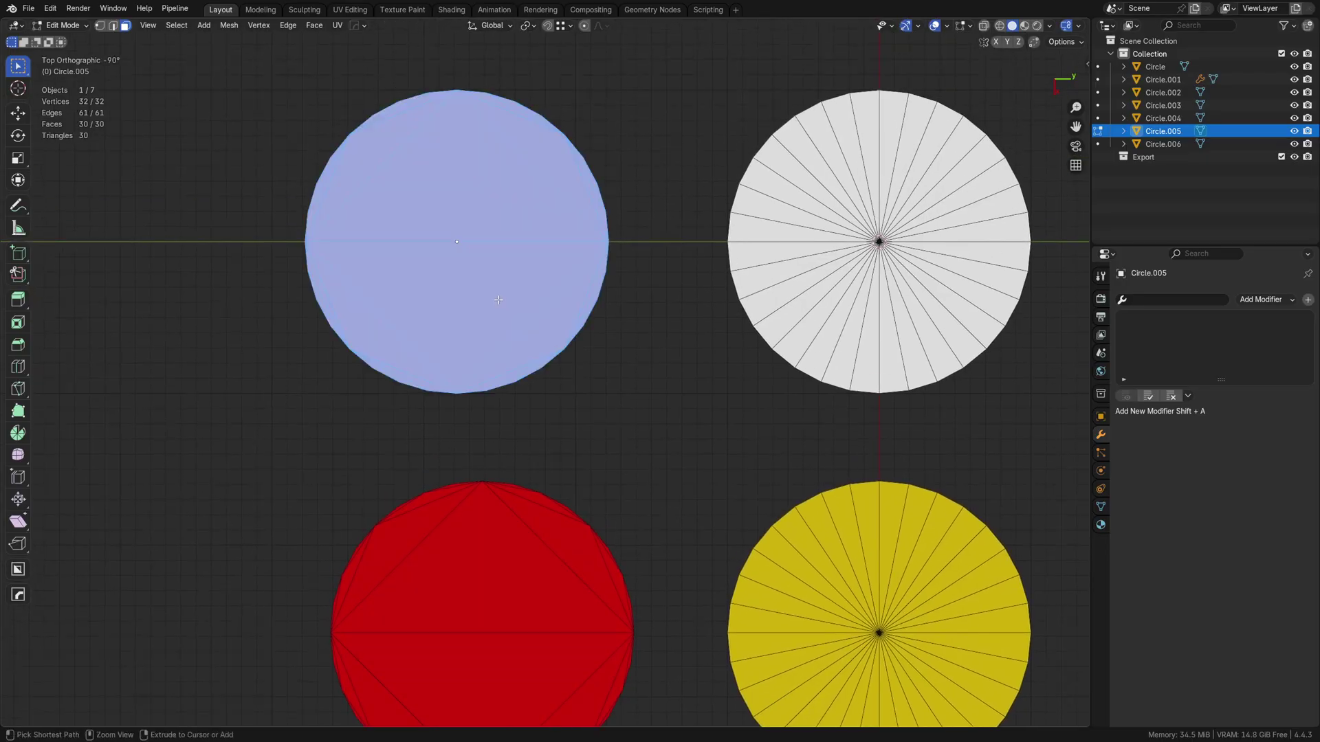
pyautogui.hotkey('ctrl', 'x')
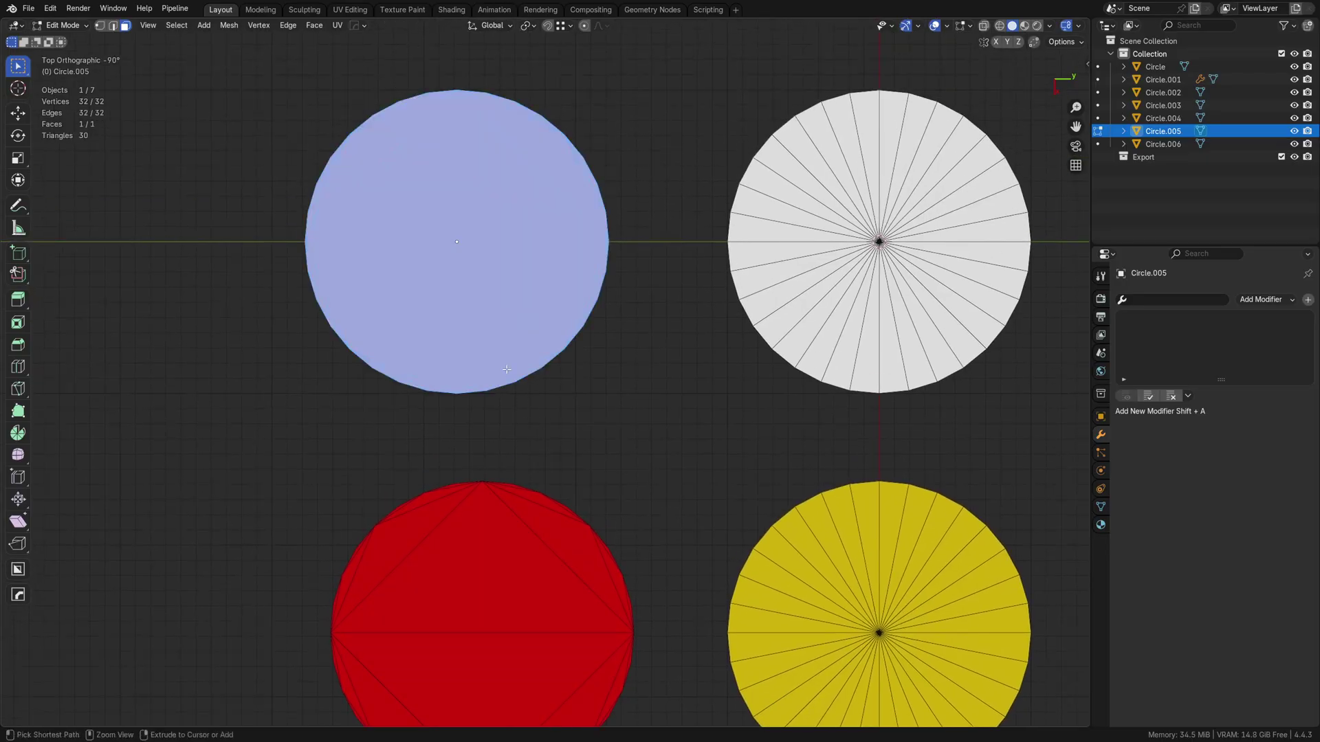
pyautogui.hotkey('ctrl', 't')
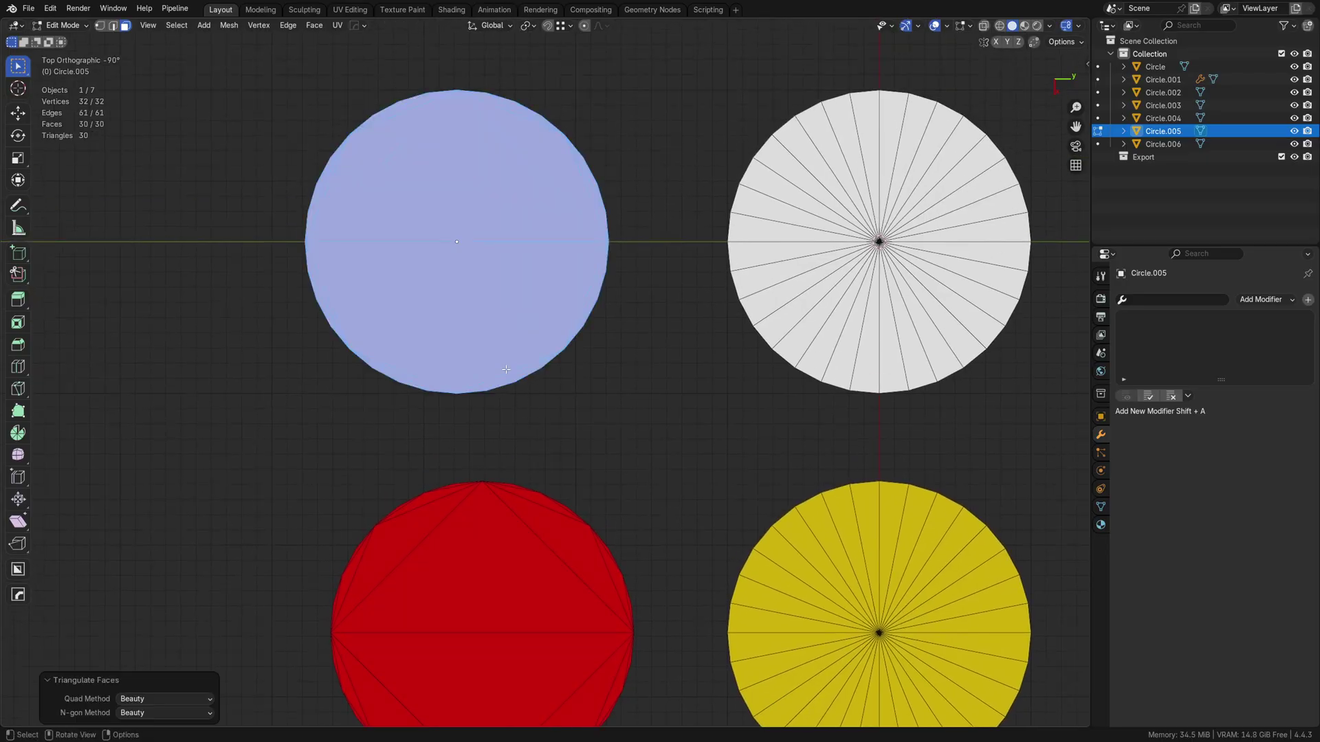
pyautogui.click(165, 699)
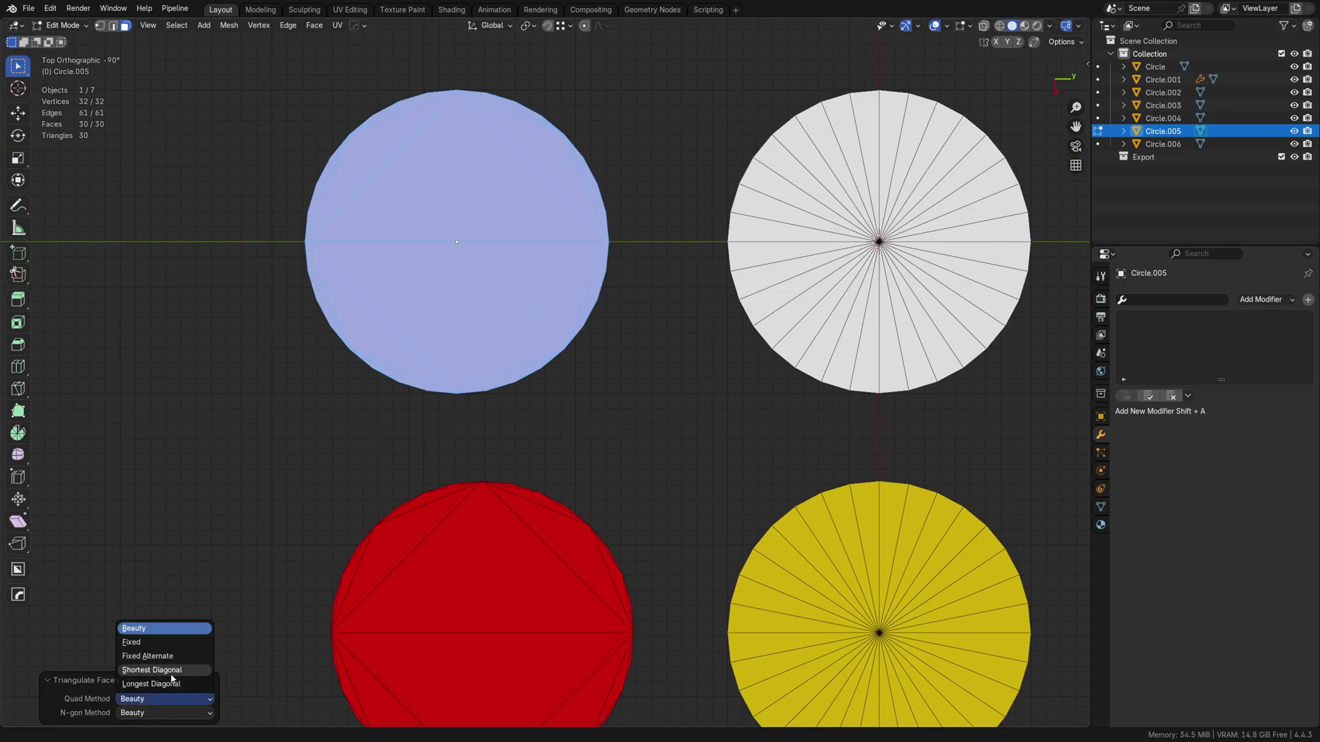
pyautogui.click(169, 670)
pyautogui.click(166, 711)
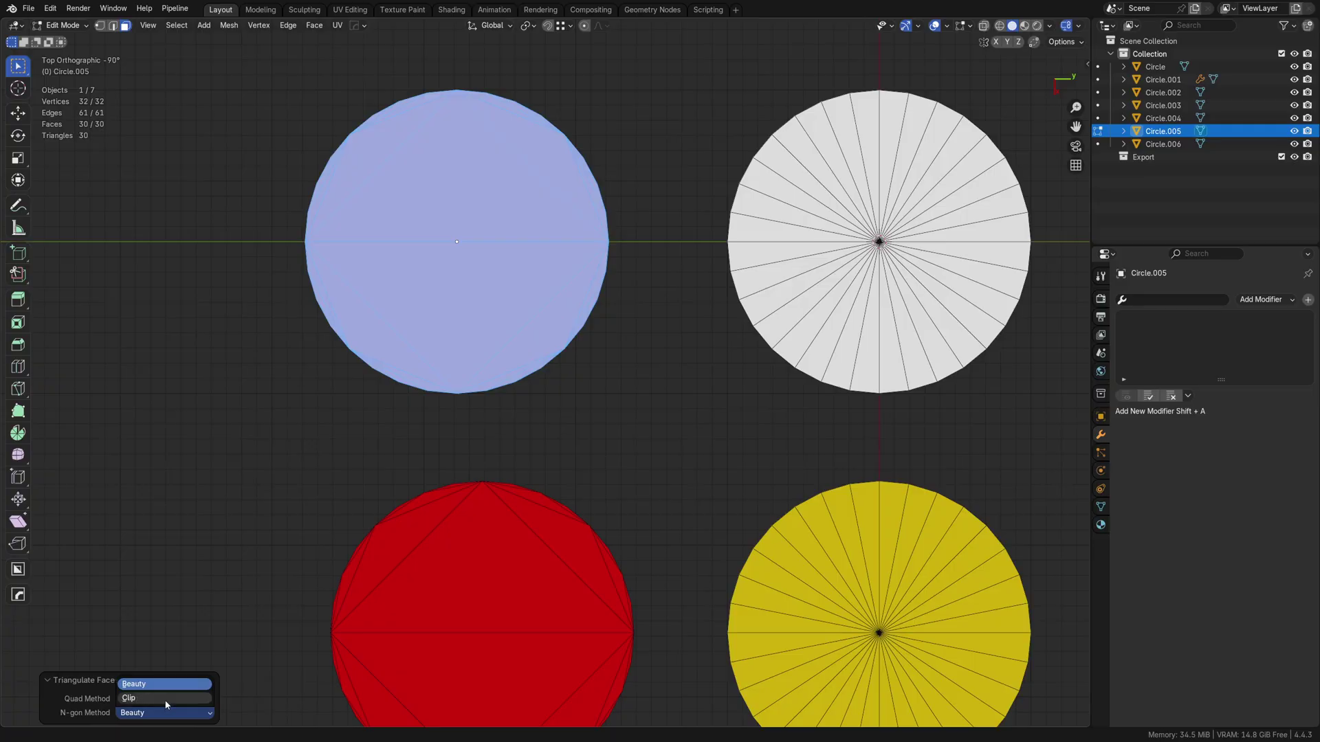
pyautogui.click(157, 699)
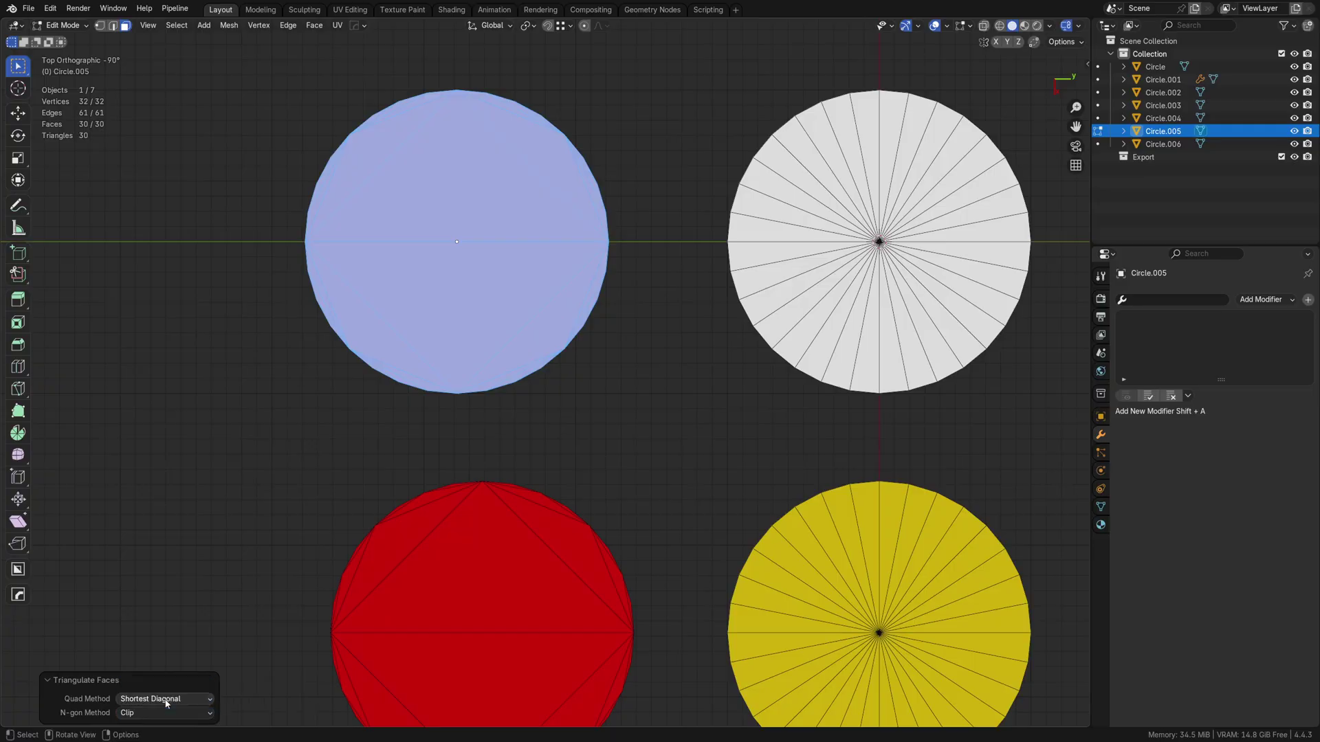
pyautogui.click(491, 436)
# Return to object mode and move the triangulated white circle about 0.08 m along the Y axis.
pyautogui.press('Tab')
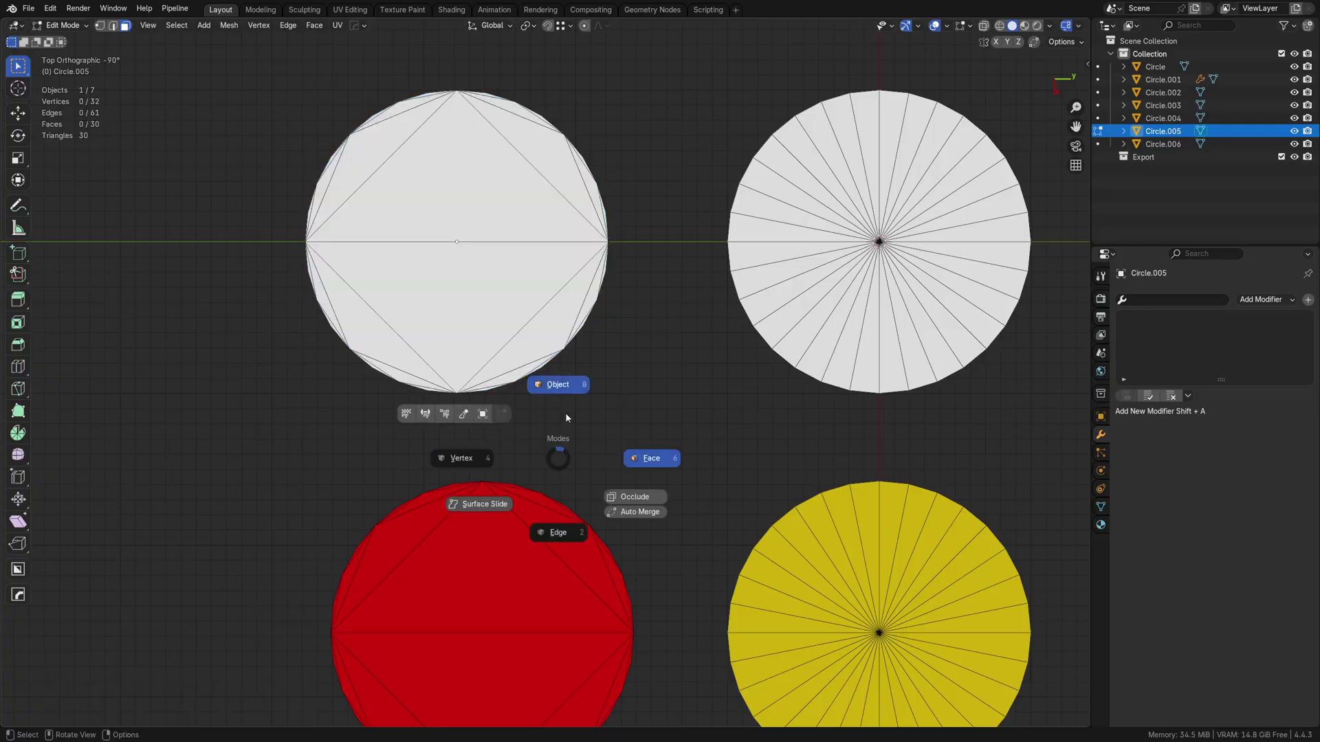
pyautogui.click(565, 411)
pyautogui.press('r')
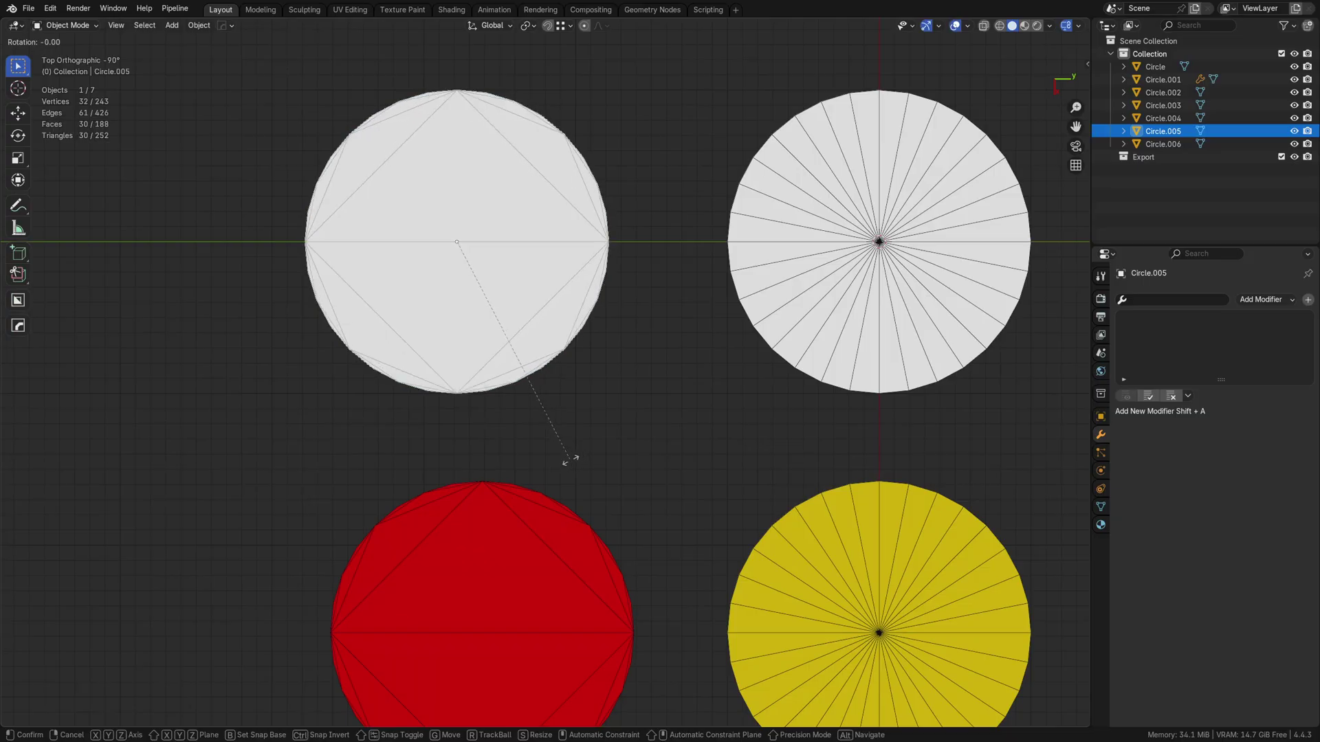
pyautogui.rightClick(566, 459)
pyautogui.press('g')
pyautogui.press('x')
pyautogui.press('y')
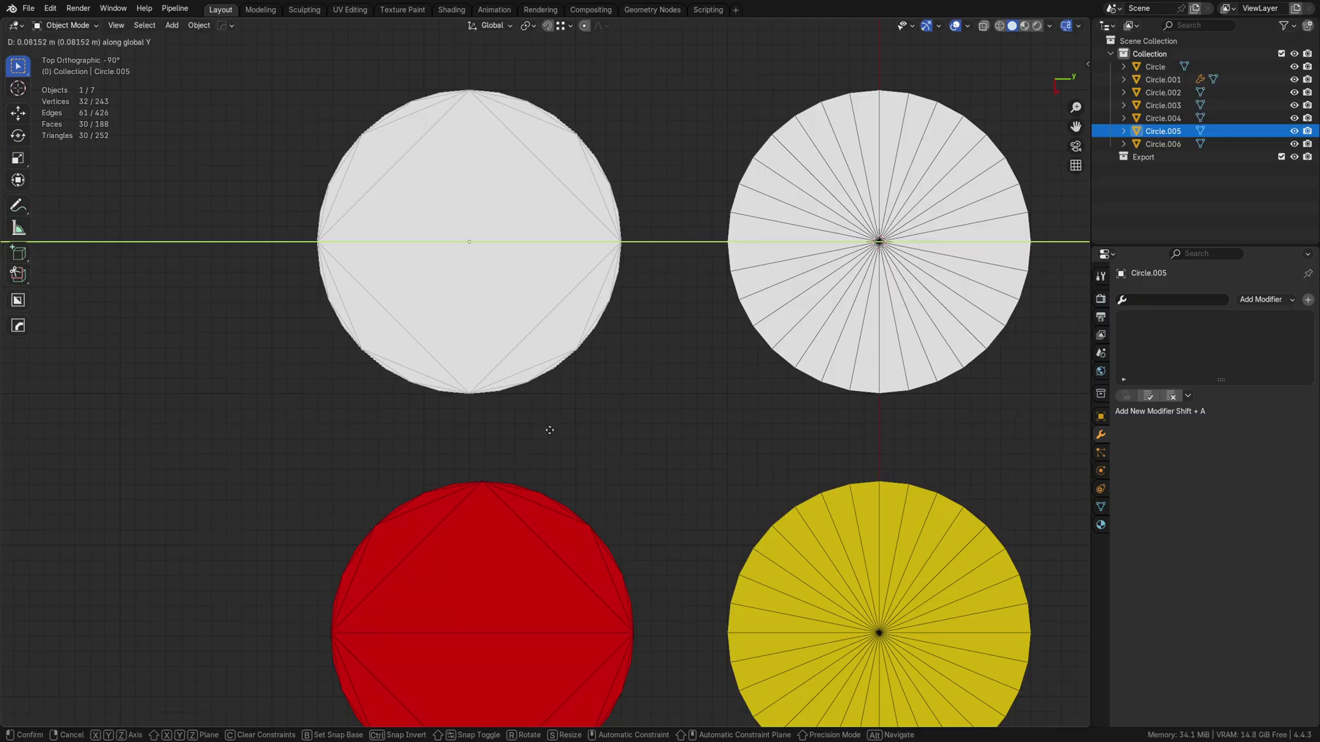
pyautogui.click(548, 430)
# Dissolve four alternate rim vertices in one quarter of the triangulated white circle.
pyautogui.keyDown('shift'); pyautogui.moveTo(447, 389); pyautogui.dragTo(547, 379, button='middle'); pyautogui.keyUp('shift')
pyautogui.scroll(4, 543, 378)
pyautogui.press('Tab')
pyautogui.click(490, 403)
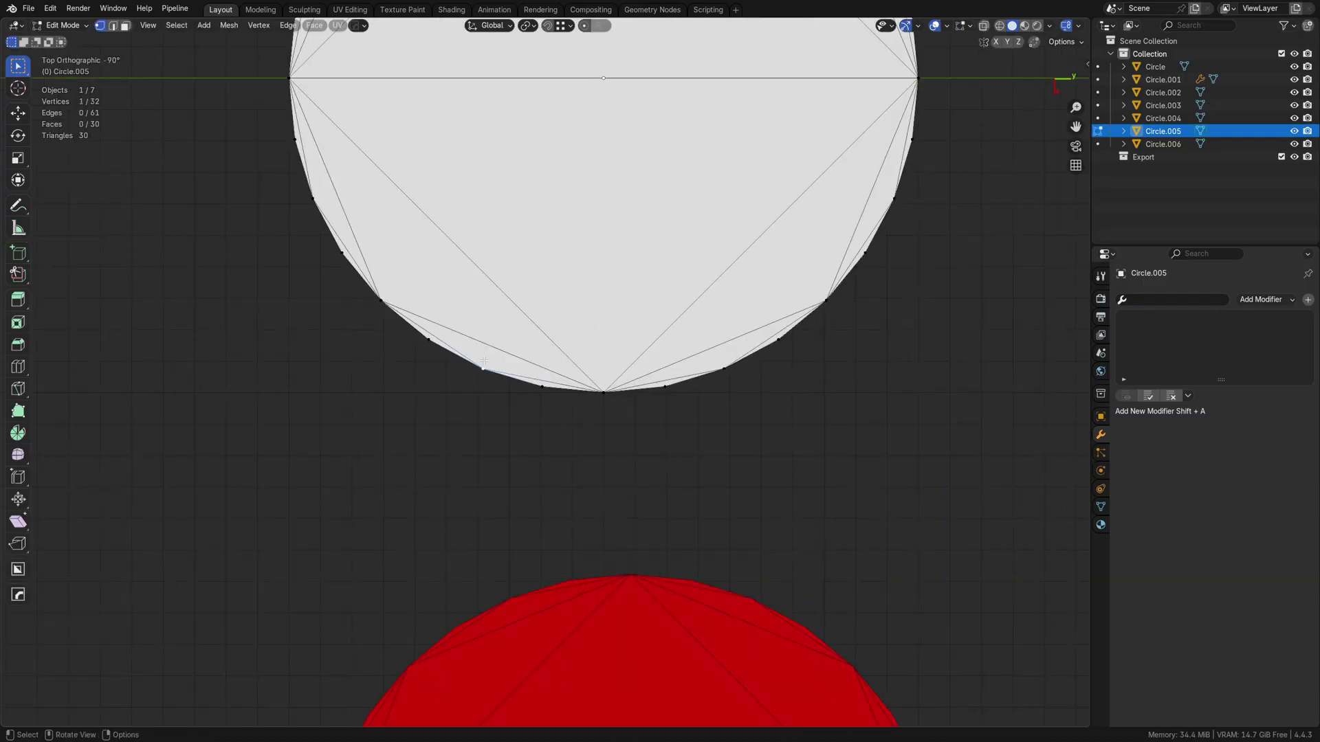
pyautogui.click(427, 339)
pyautogui.keyDown('shift'); pyautogui.click(542, 386); pyautogui.keyUp('shift')
pyautogui.click(544, 388)
pyautogui.click(602, 392)
pyautogui.click(543, 388)
pyautogui.keyDown('shift'); pyautogui.click(427, 341); pyautogui.keyUp('shift')
pyautogui.keyDown('shift'); pyautogui.moveTo(329, 260); pyautogui.dragTo(363, 338, button='middle'); pyautogui.keyUp('shift')
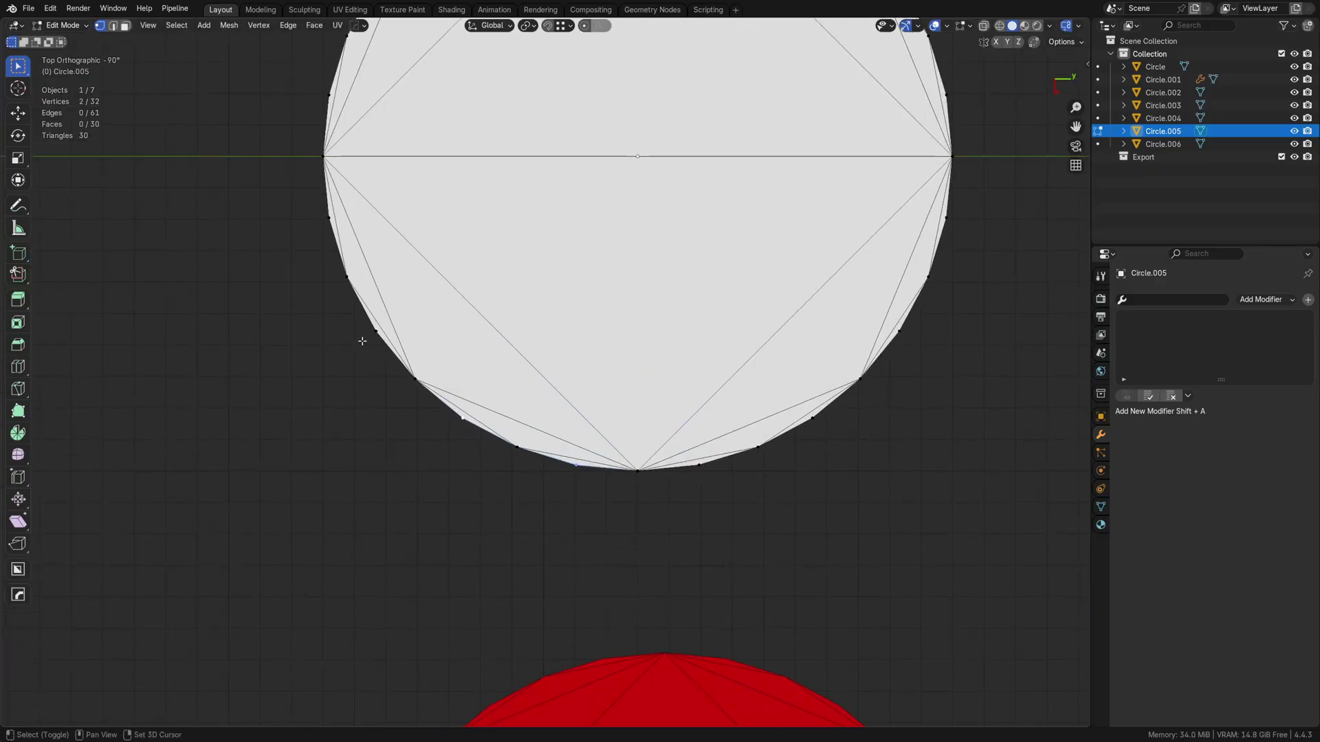
pyautogui.keyDown('shift'); pyautogui.click(374, 332); pyautogui.keyUp('shift')
pyautogui.hotkey('ctrl', 'x')
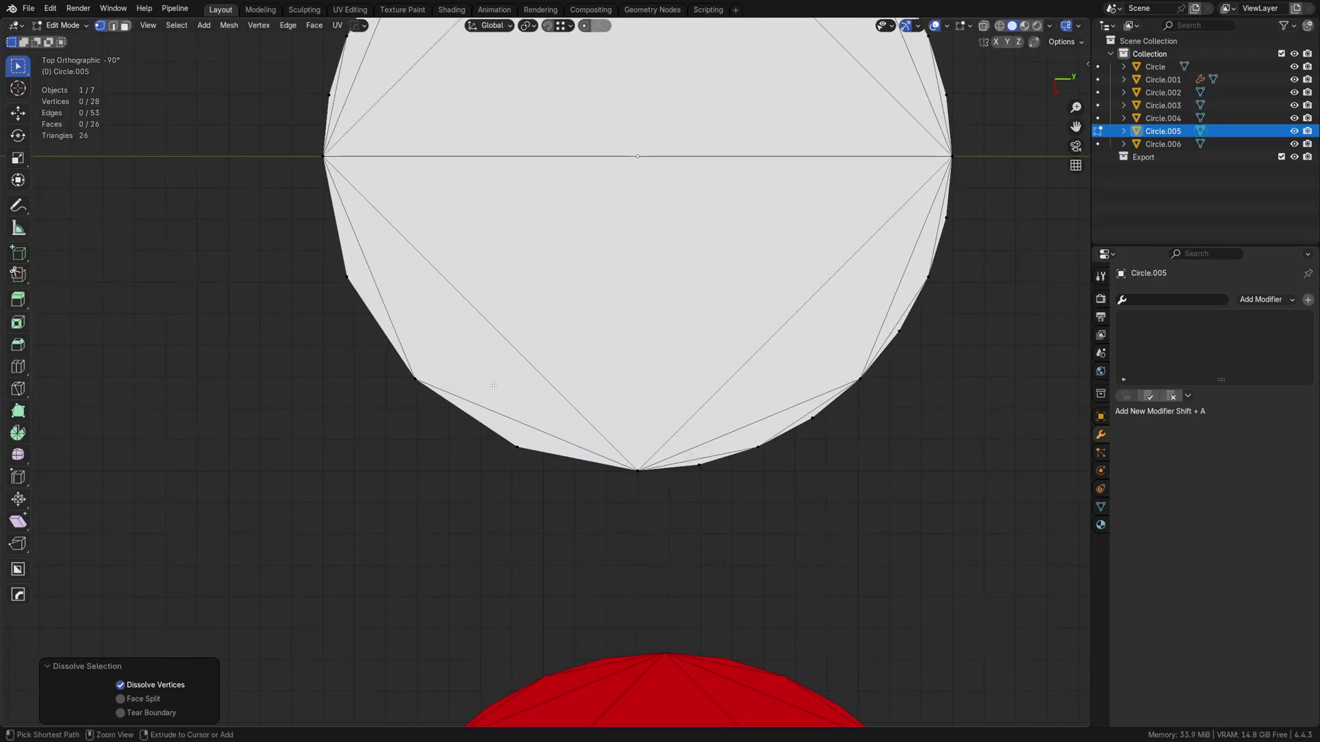
# Dissolve two more rim vertices in the same quarter, leaving only the vertex midway along the arc.
pyautogui.click(528, 447)
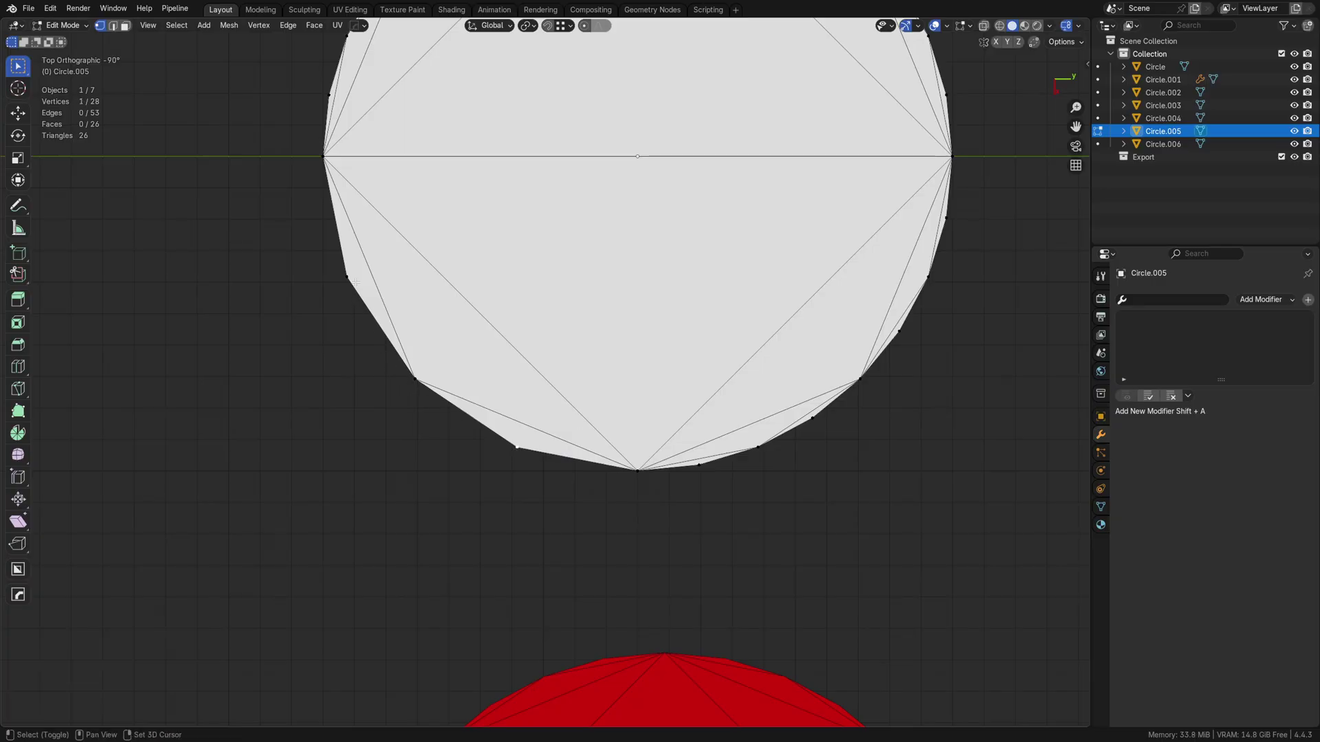
pyautogui.keyDown('shift'); pyautogui.click(355, 281); pyautogui.keyUp('shift')
pyautogui.hotkey('ctrl', 'x')
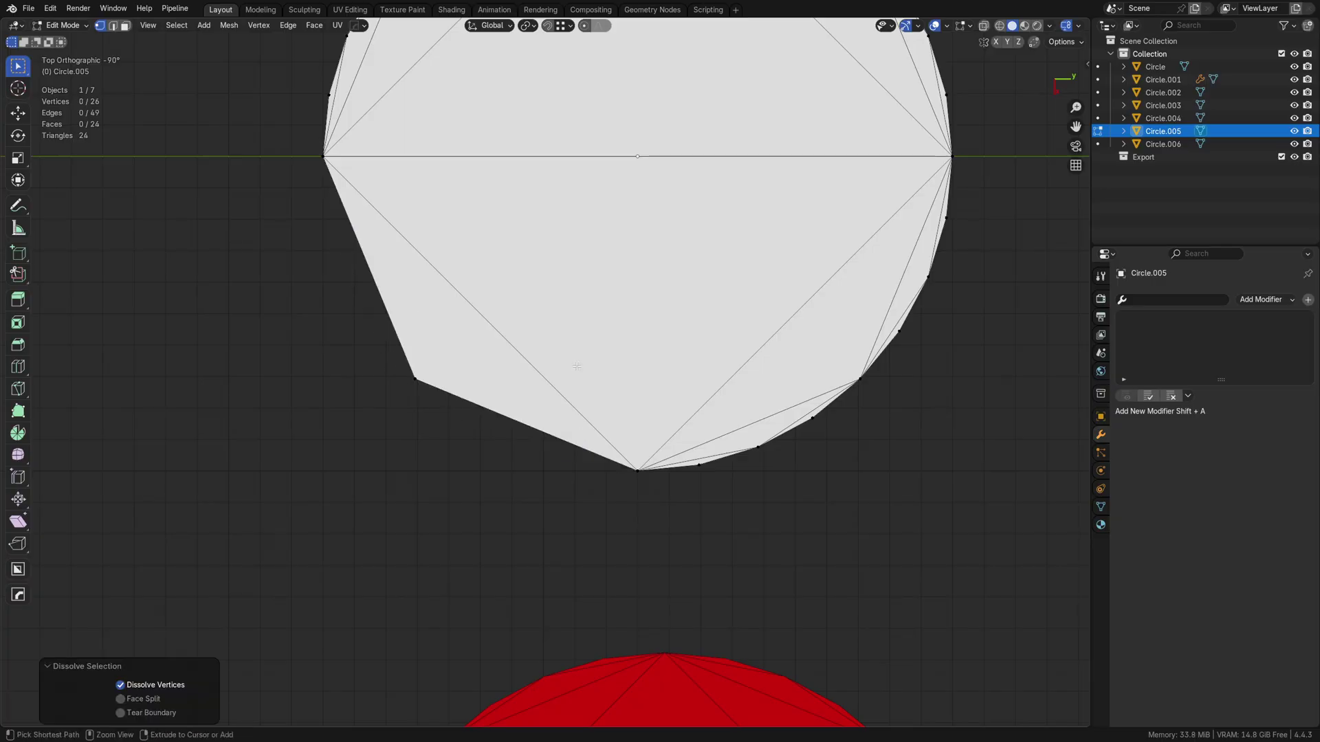
# Undo the vertex dissolves on the triangulated white circle and clear the vertex selection.
pyautogui.hotkey('ctrl', 'z')
pyautogui.hotkey('ctrl', 'z')
pyautogui.hotkey('ctrl', 'z')
pyautogui.hotkey('ctrl', 'z')
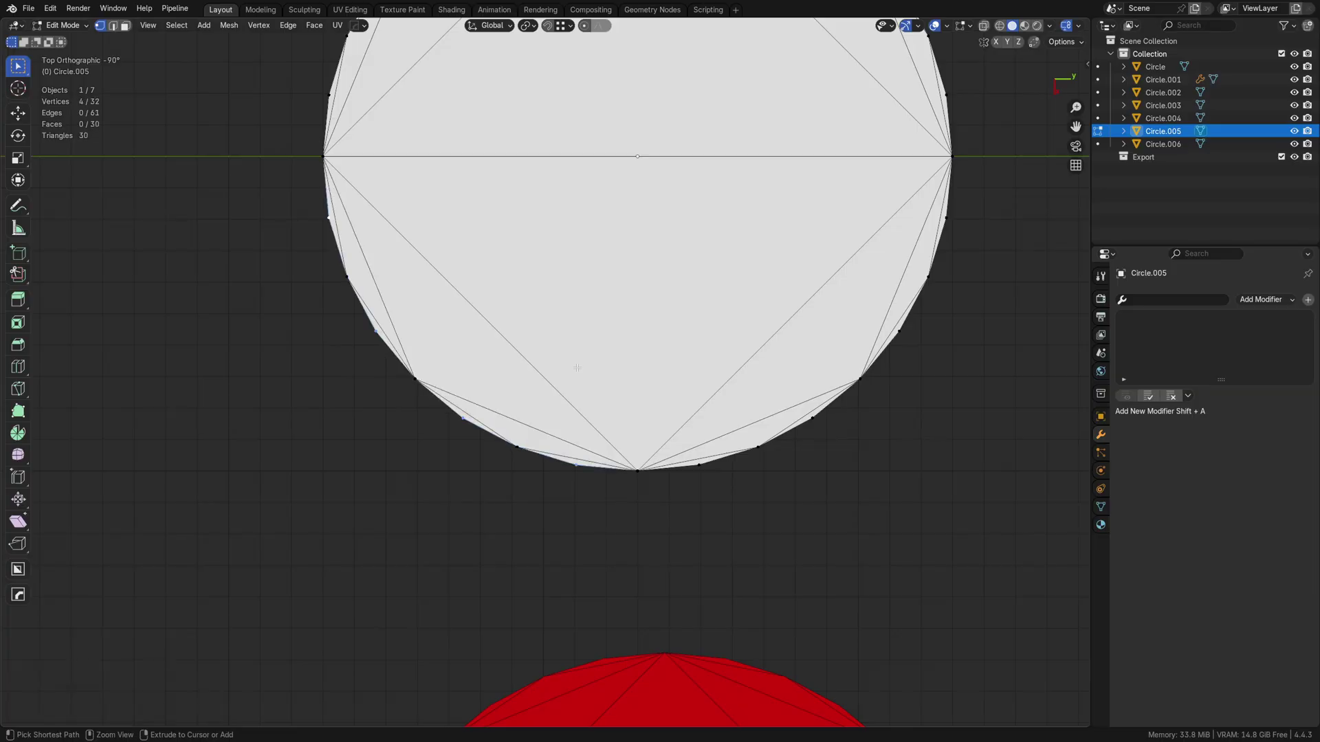
pyautogui.hotkey('ctrl', 'z')
pyautogui.keyDown('shift'); pyautogui.moveTo(577, 368); pyautogui.dragTo(514, 424, button='middle'); pyautogui.keyUp('shift')
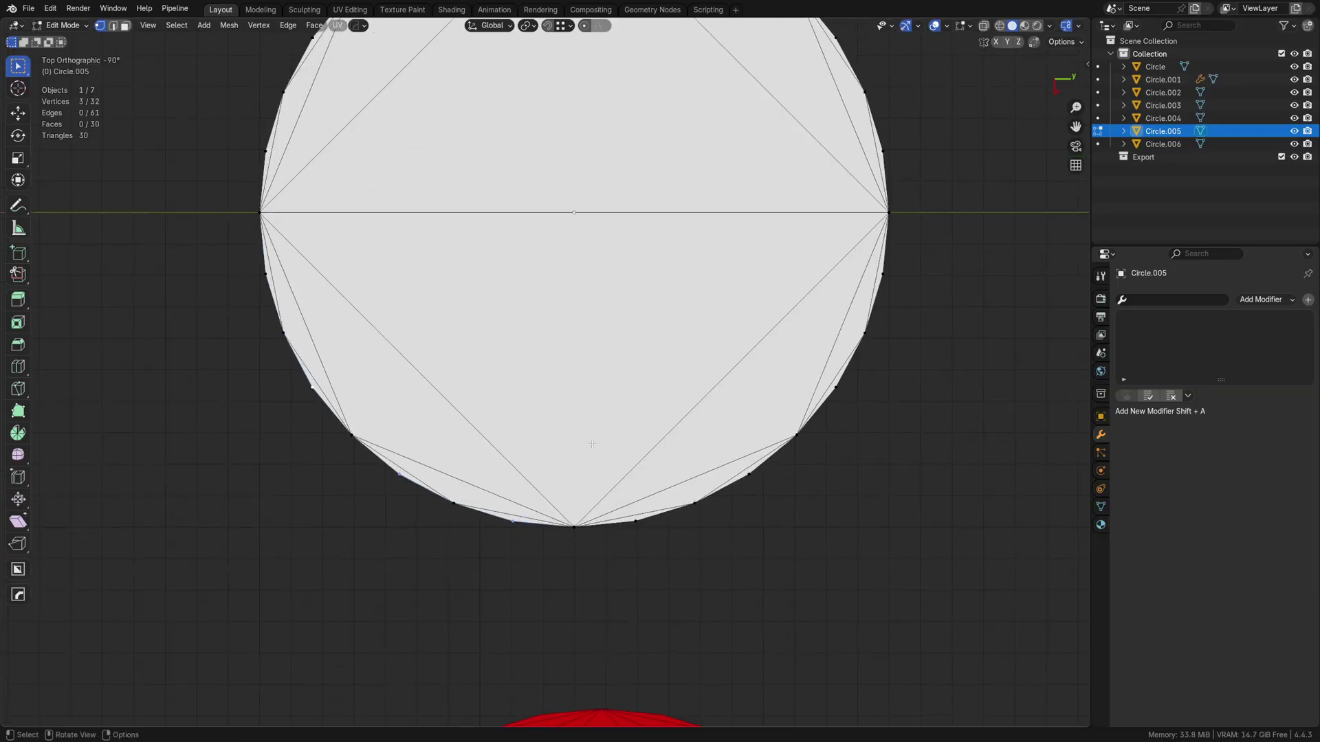
pyautogui.press('a')
pyautogui.press('a')
pyautogui.scroll(-4, 528, 438)
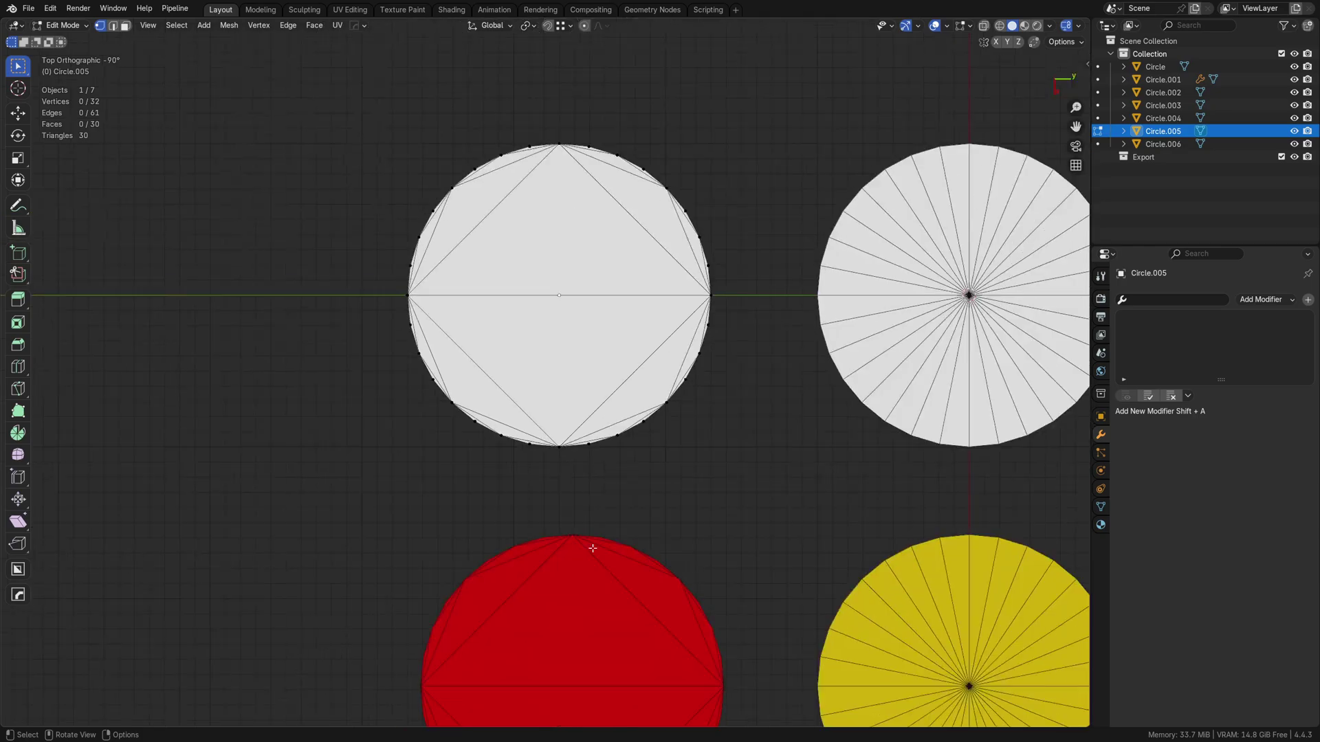
# Copy the red circle's object color to the triangulated white circle behind it in object mode.
pyautogui.moveTo(528, 437); pyautogui.dragTo(468, 412, button='middle')
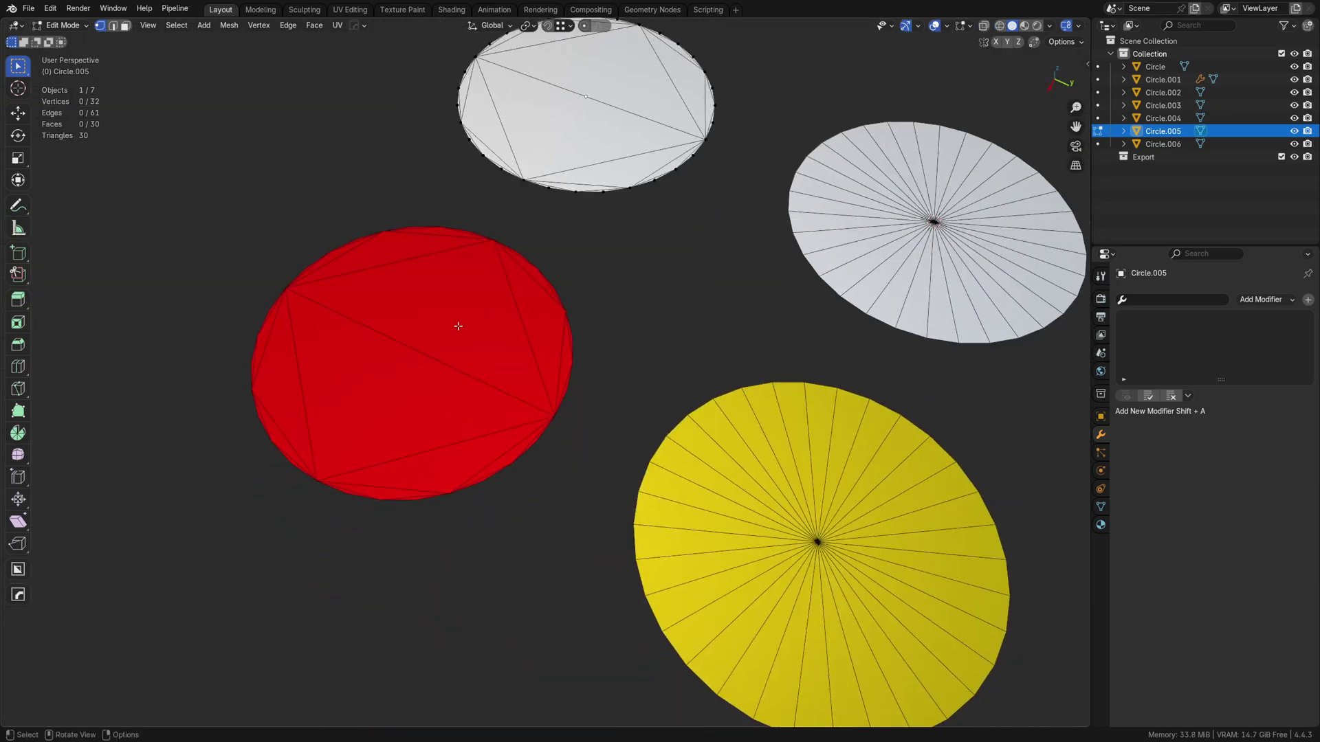
pyautogui.press('Tab')
pyautogui.press('n')
pyautogui.click(545, 374)
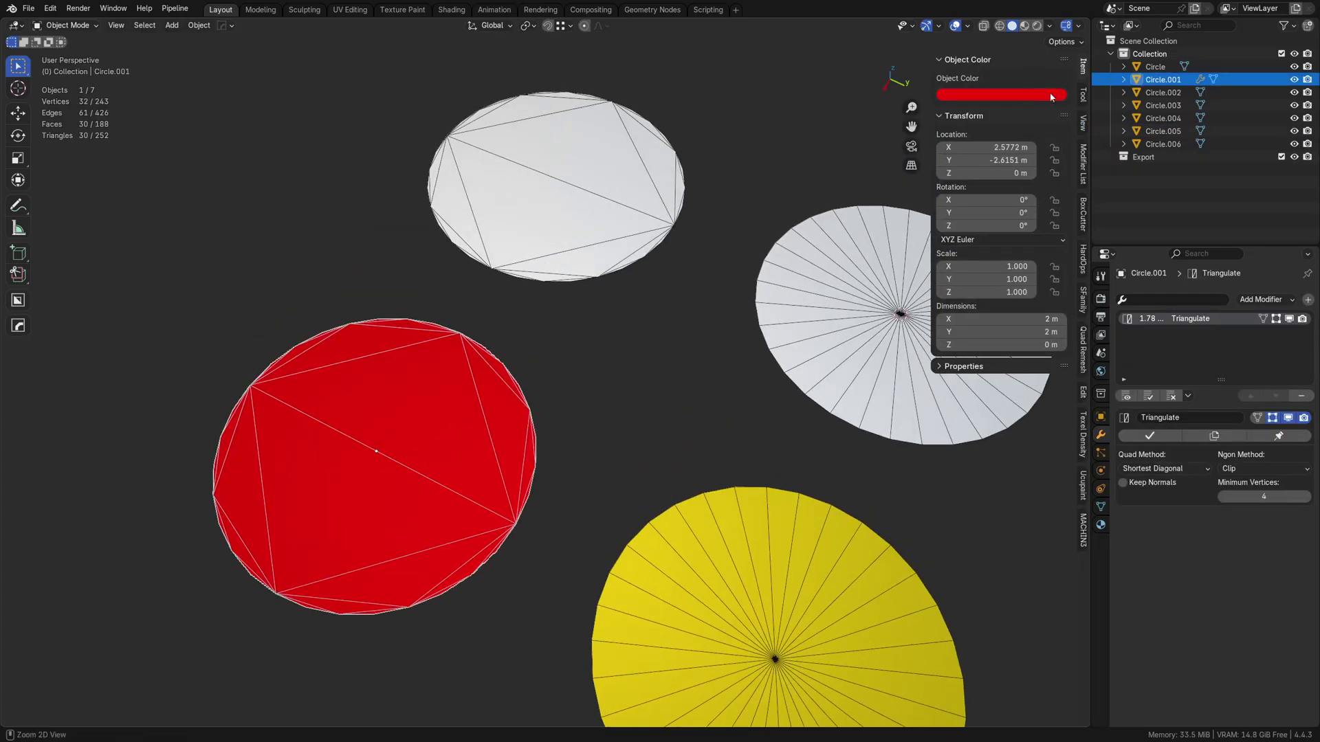
pyautogui.click(649, 165)
pyautogui.hotkey('ctrl', 'v')
# Copy the yellow circle's object color to the white triangle-fan circle at the origin.
pyautogui.moveTo(653, 292); pyautogui.dragTo(704, 309, button='middle')
pyautogui.click(851, 453)
pyautogui.click(774, 169)
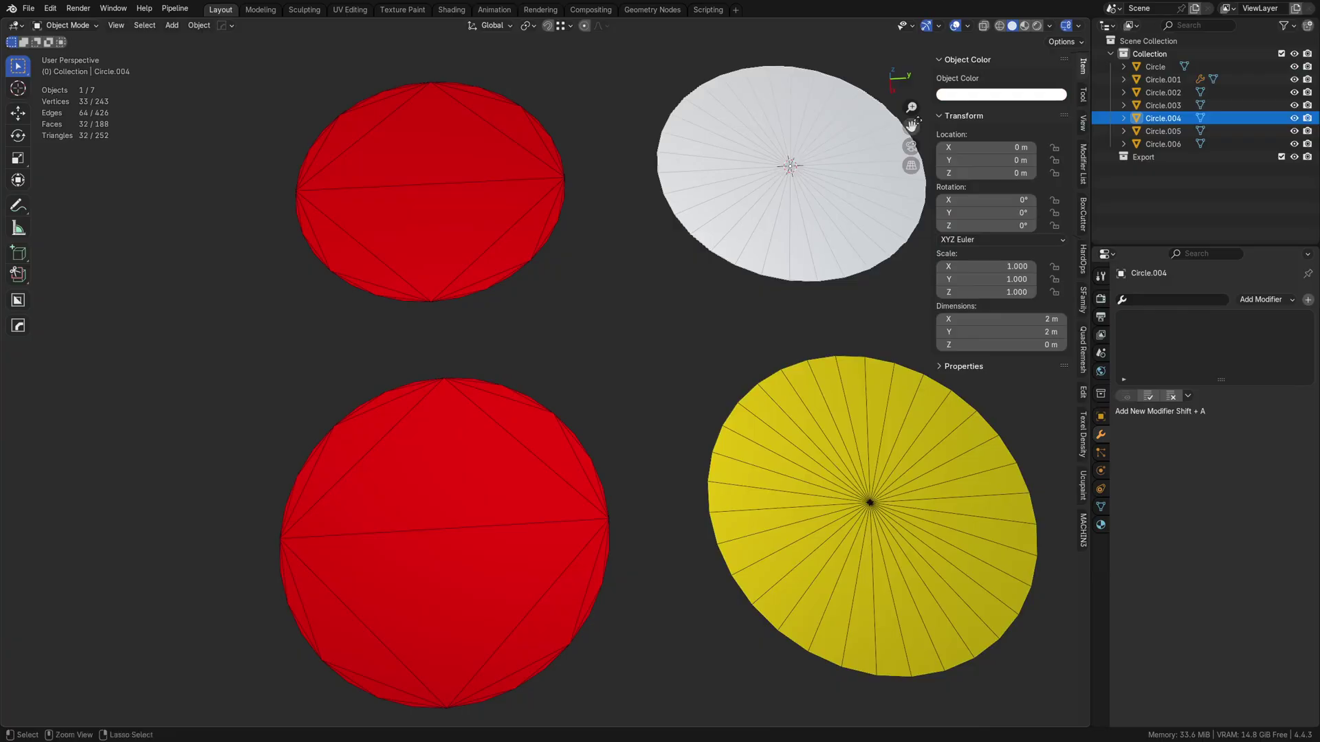
pyautogui.hotkey('ctrl', 'v')
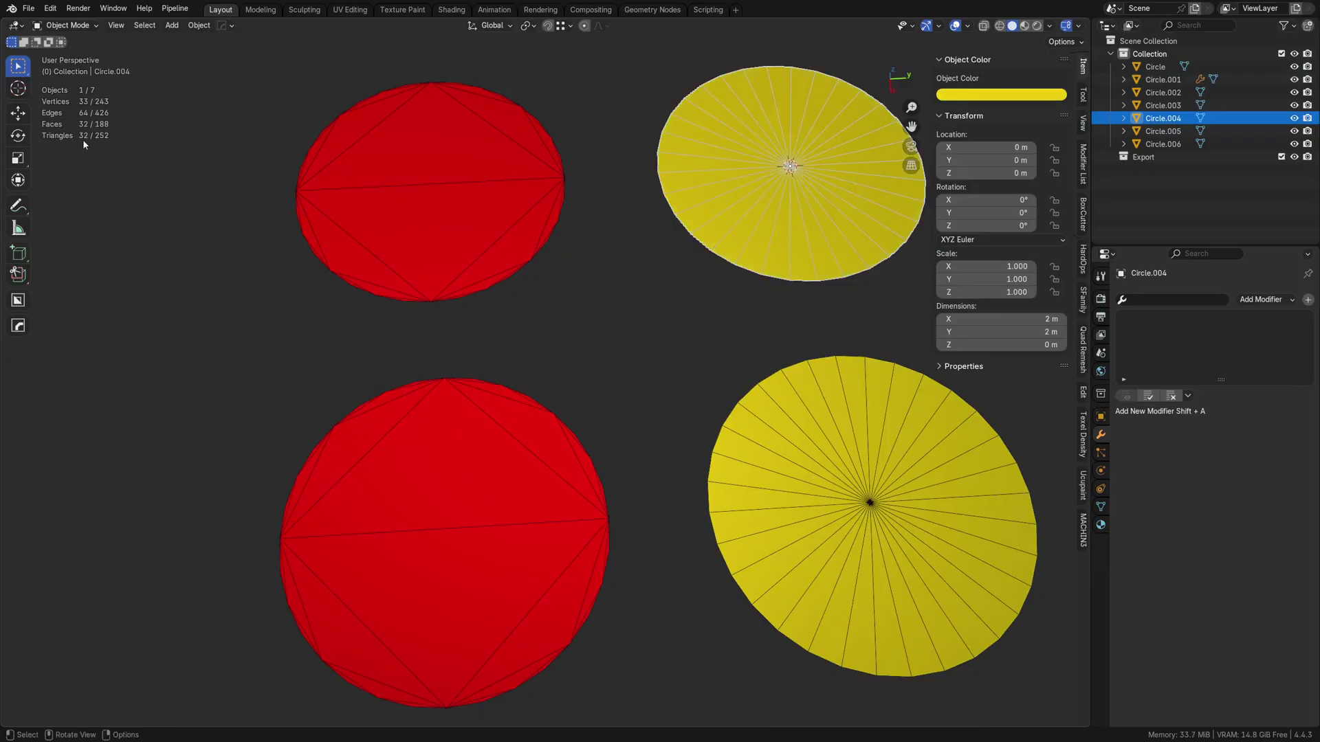
# Compare the mesh statistics of the triangulated circle beside the origin and the triangle-fan circle at the origin.
pyautogui.click(410, 227)
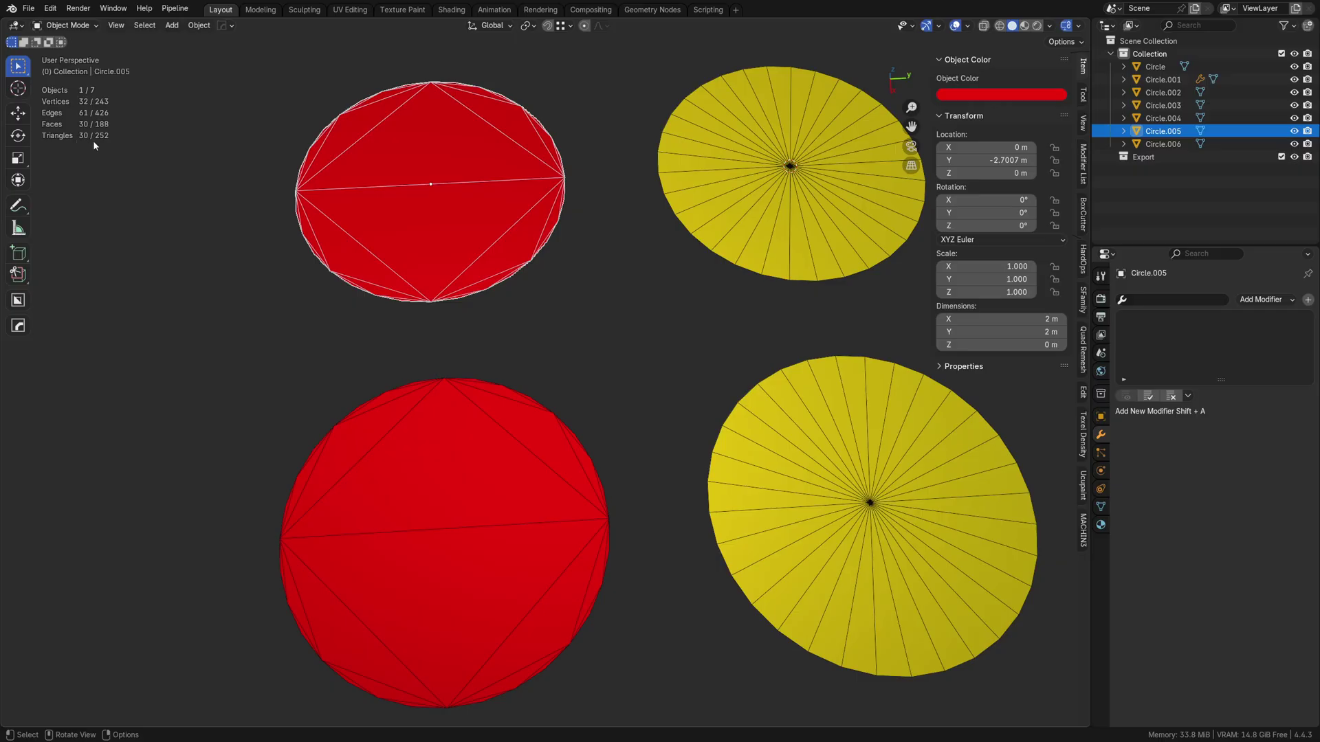
pyautogui.click(711, 353)
pyautogui.keyDown('shift'); pyautogui.moveTo(711, 352); pyautogui.dragTo(478, 352, button='middle'); pyautogui.keyUp('shift')
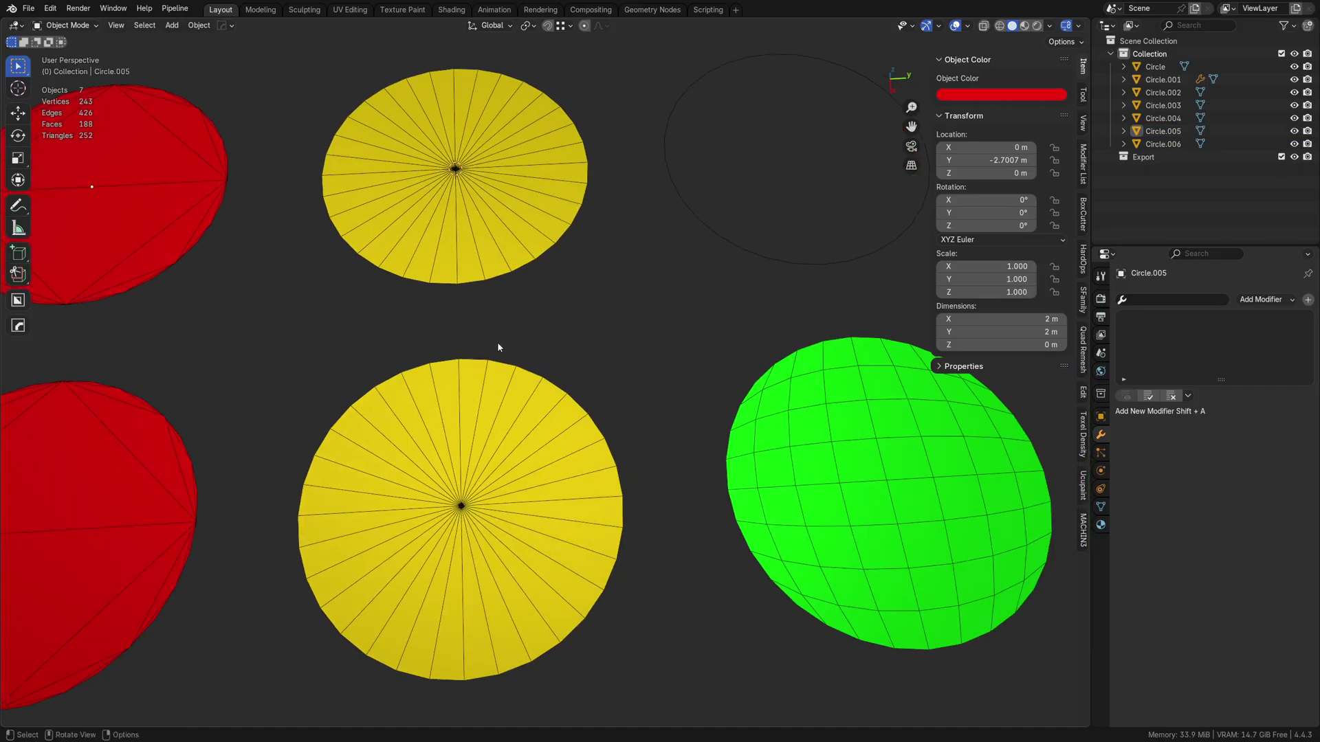
pyautogui.click(420, 121)
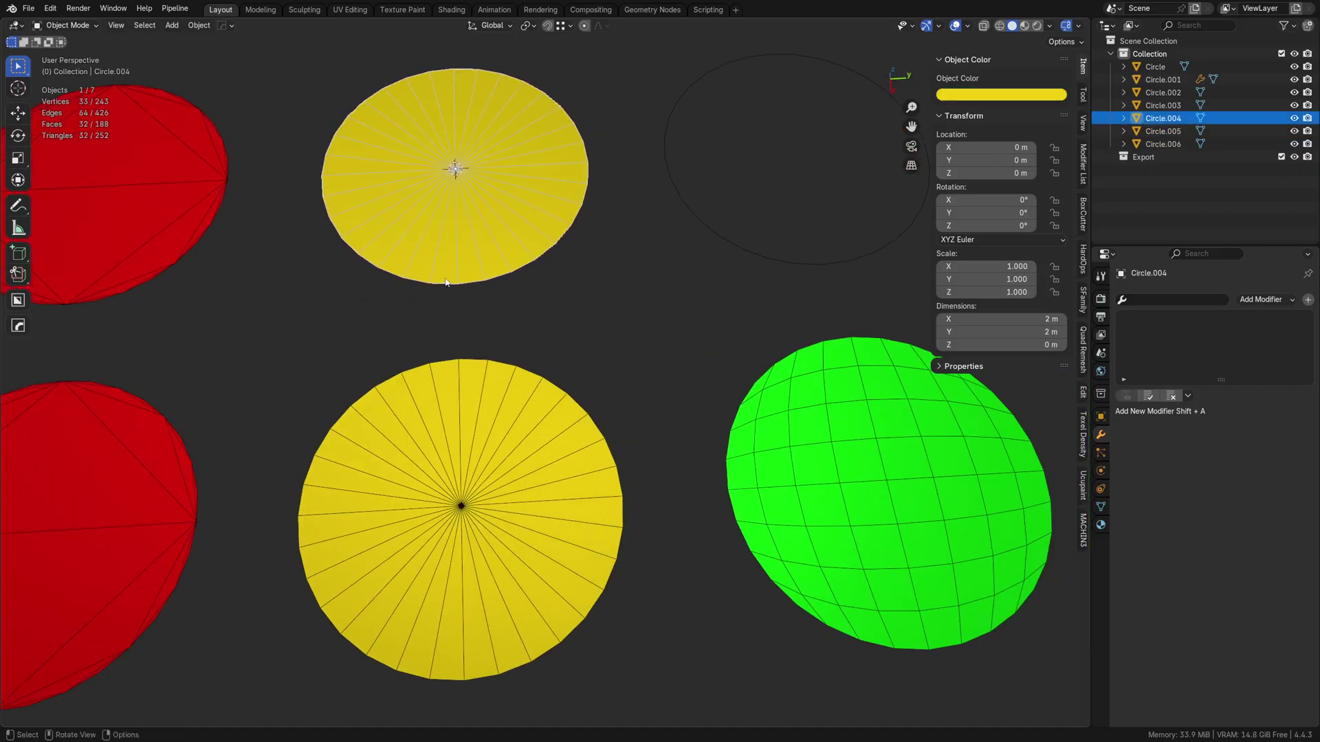
# Add a mesh plane and move it about 6.18 m along the X axis, clear of the circles.
pyautogui.scroll(-3, 454, 296)
pyautogui.moveTo(485, 338); pyautogui.dragTo(506, 312, button='middle')
pyautogui.hotkey('shift', 'a')
pyautogui.moveTo(497, 316)
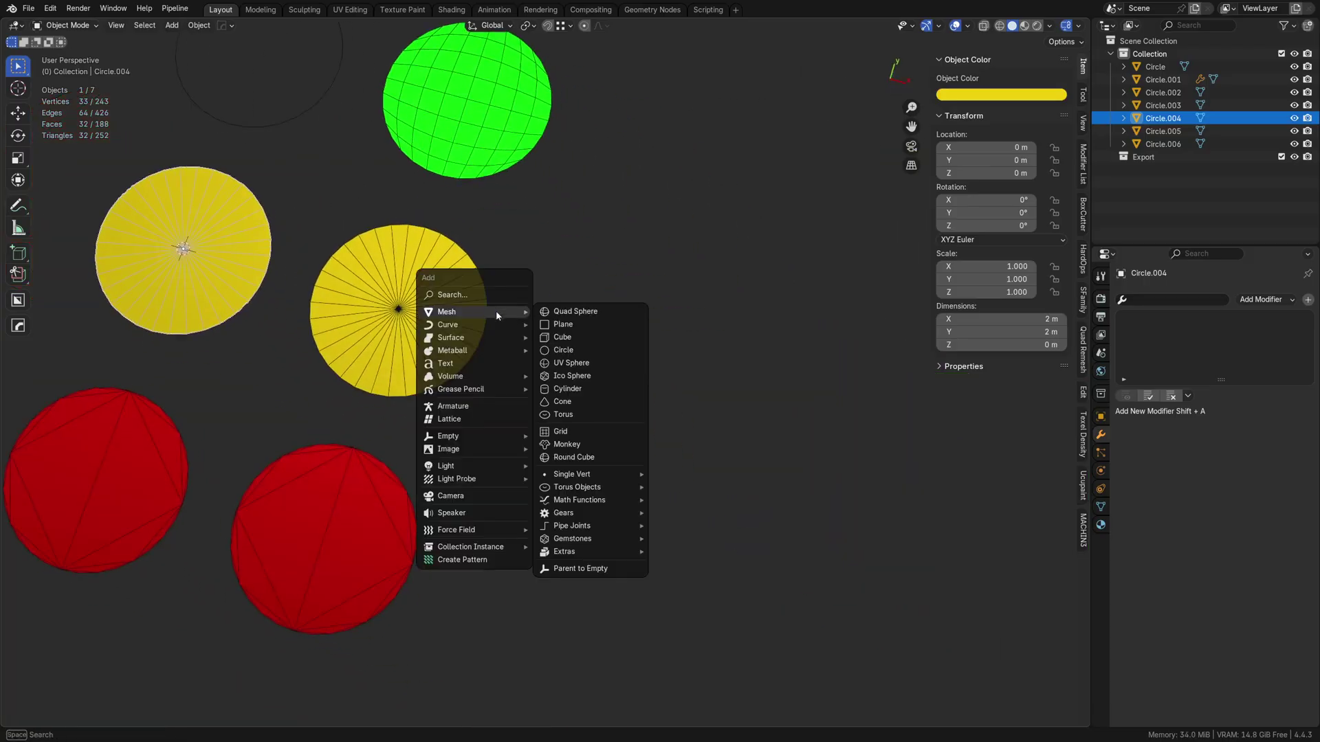
pyautogui.click(580, 325)
pyautogui.press('g')
pyautogui.press('x')
pyautogui.click(715, 386)
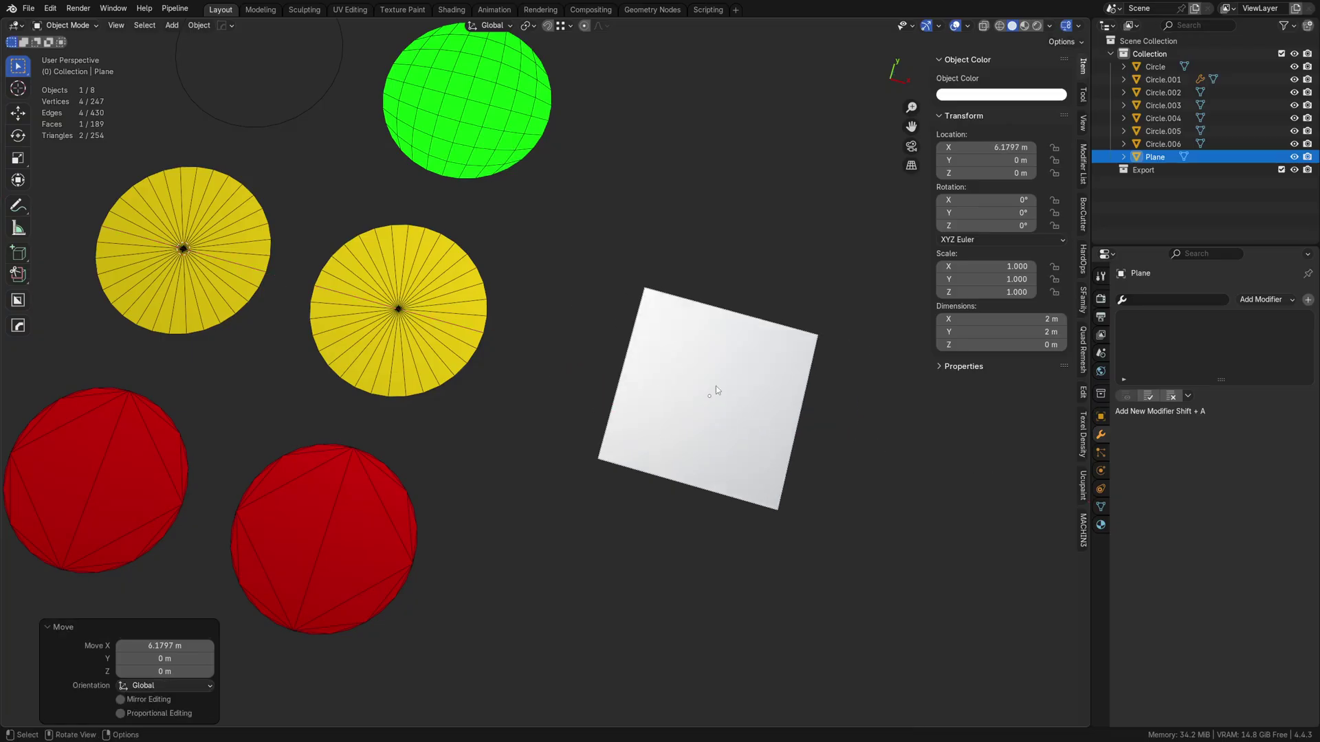
# Divide the plane into a 5 by 5 grid with four evenly spaced loop cuts in each direction.
pyautogui.keyDown('shift'); pyautogui.moveTo(715, 390); pyautogui.dragTo(546, 378, button='middle'); pyautogui.keyUp('shift')
pyautogui.scroll(1, 546, 378)
pyautogui.moveTo(686, 427); pyautogui.dragTo(507, 412, button='middle')
pyautogui.press('Tab')
pyautogui.hotkey('ctrl', 'r')
pyautogui.scroll(3, 455, 427)
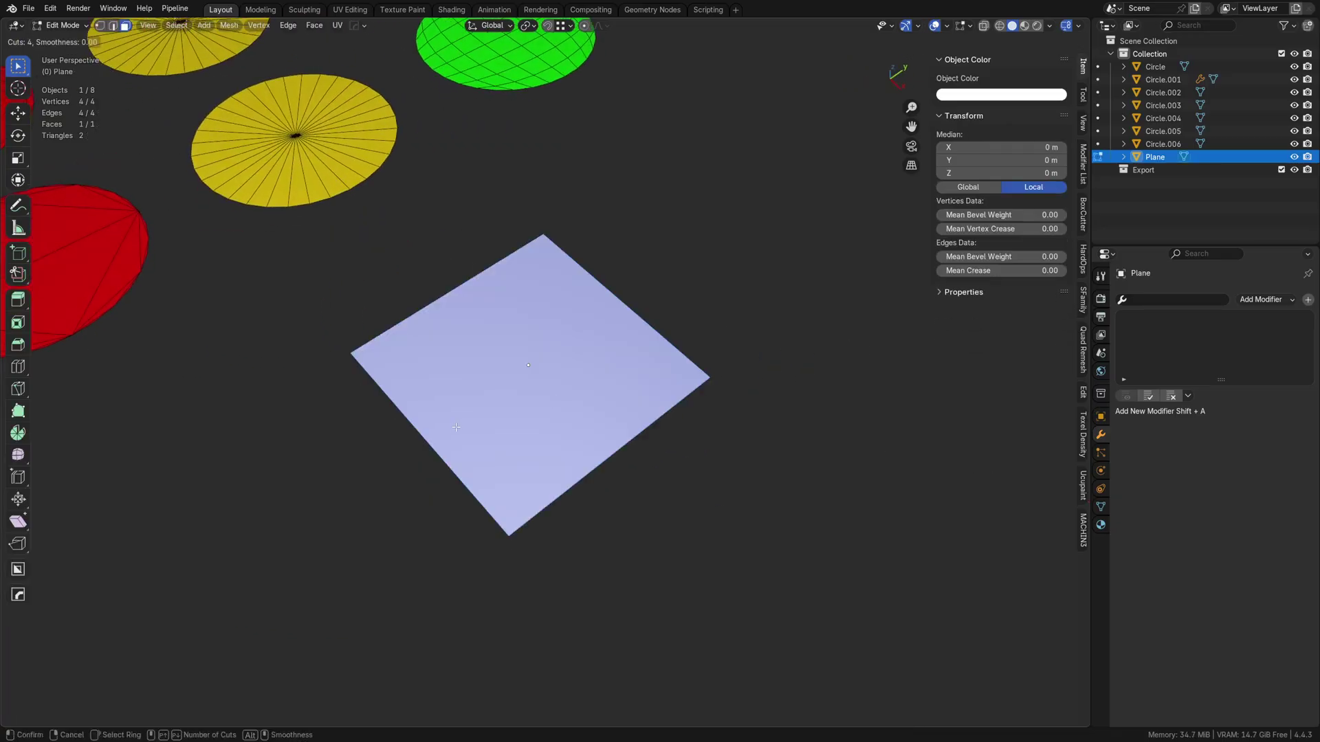
pyautogui.click(594, 424)
pyautogui.rightClick(593, 424)
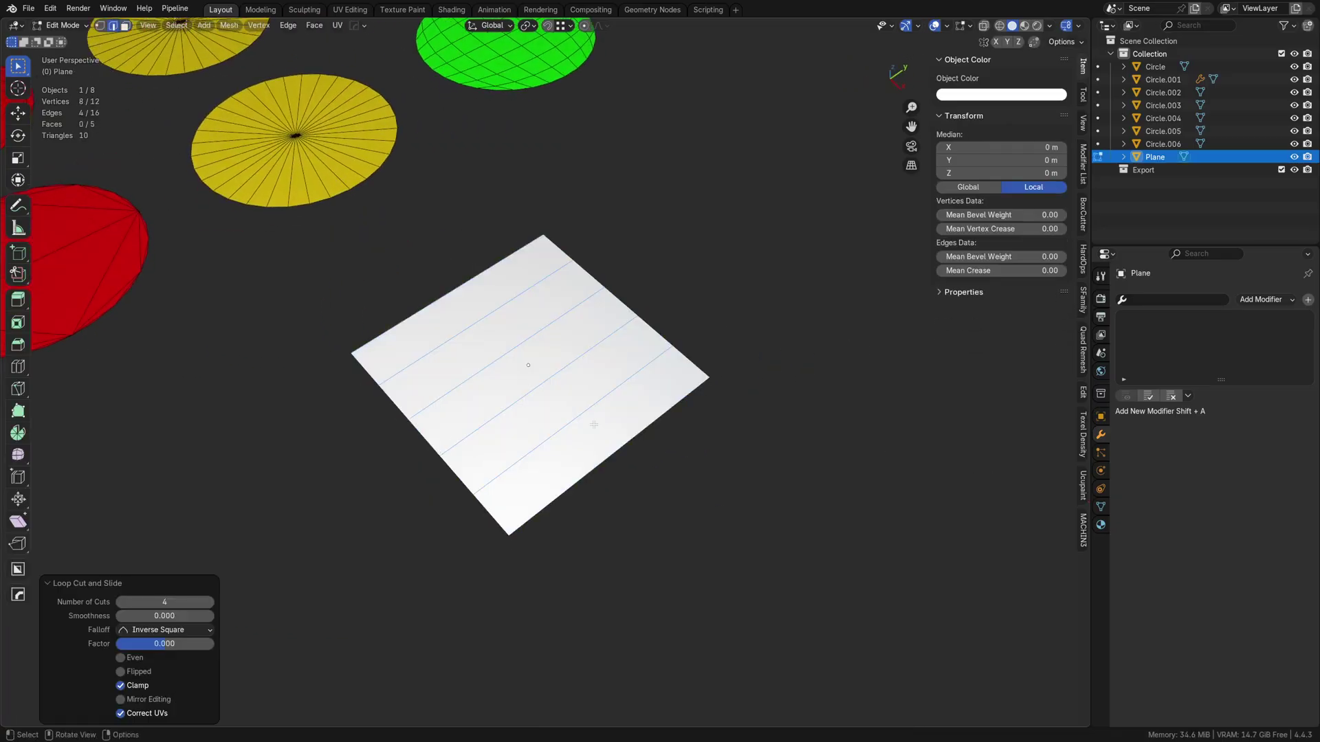
pyautogui.hotkey('ctrl', 'r')
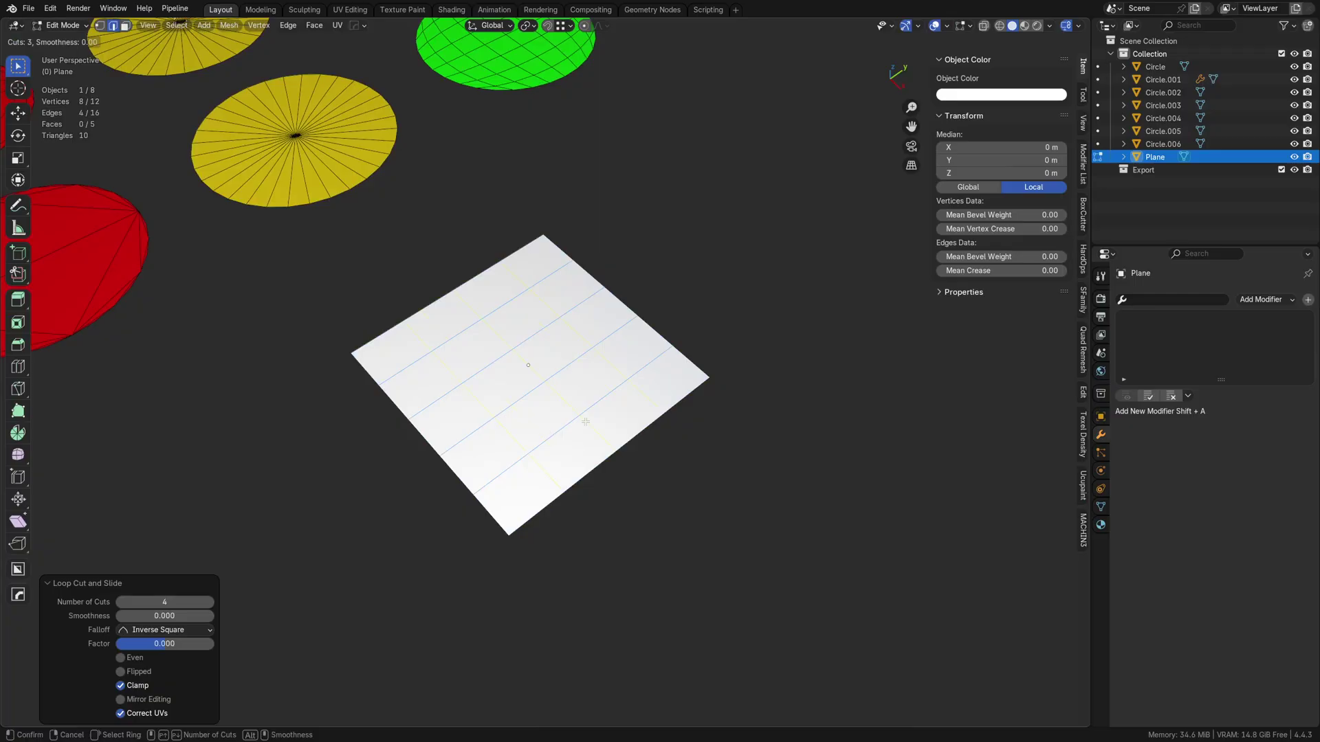
pyautogui.click(584, 421)
pyautogui.rightClick(588, 432)
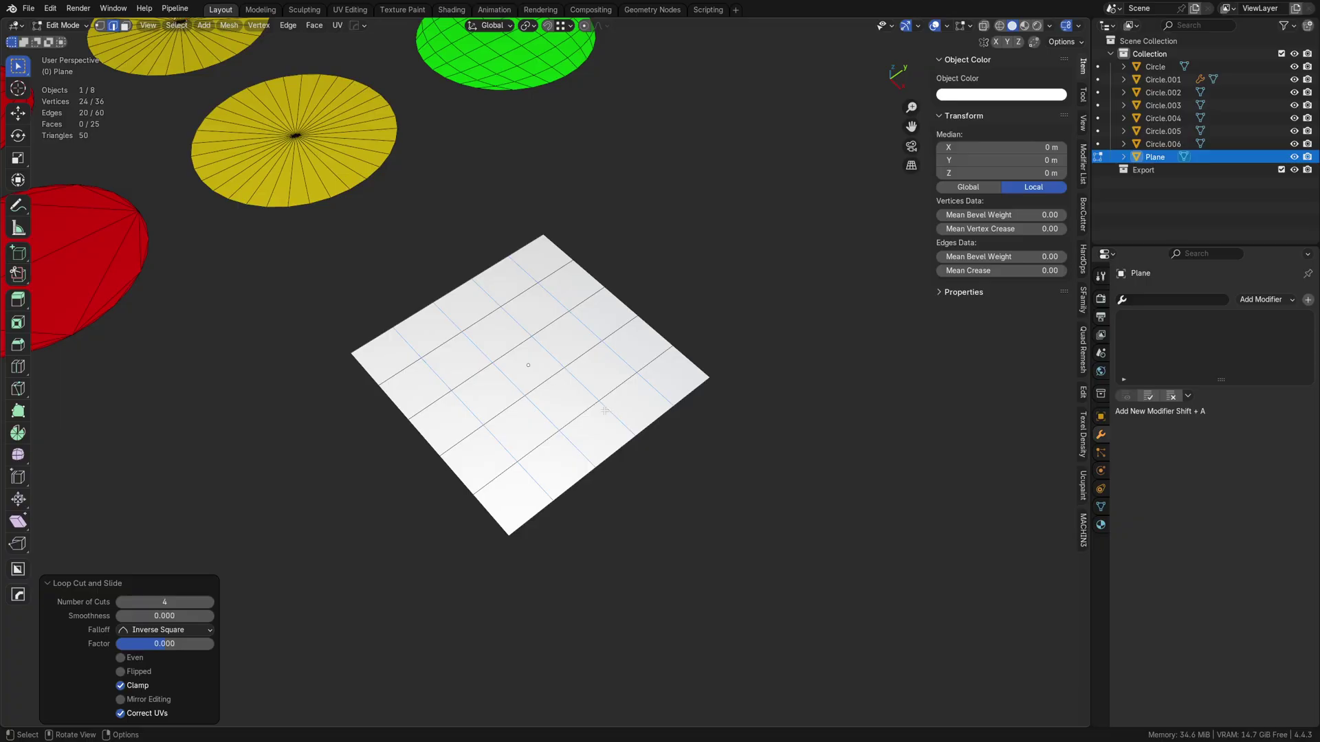
# Select the central 3 by 3 faces of the plane and shape them into a circle with LoopTools Circle.
pyautogui.click(575, 411)
pyautogui.press('Tab')
pyautogui.click(619, 411)
pyautogui.click(537, 370)
pyautogui.moveTo(626, 413); pyautogui.dragTo(571, 453, button='middle')
pyautogui.press('ctrl+KP_Add')
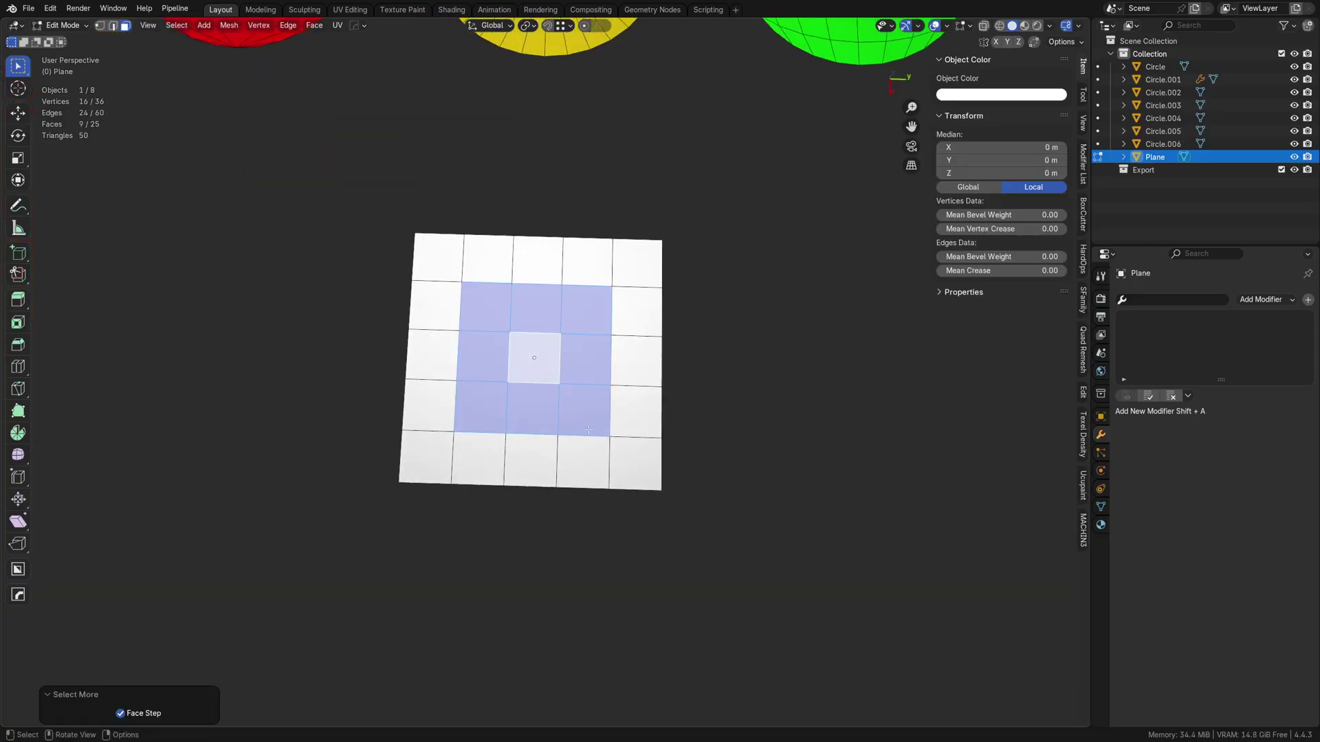
pyautogui.rightClick(643, 383)
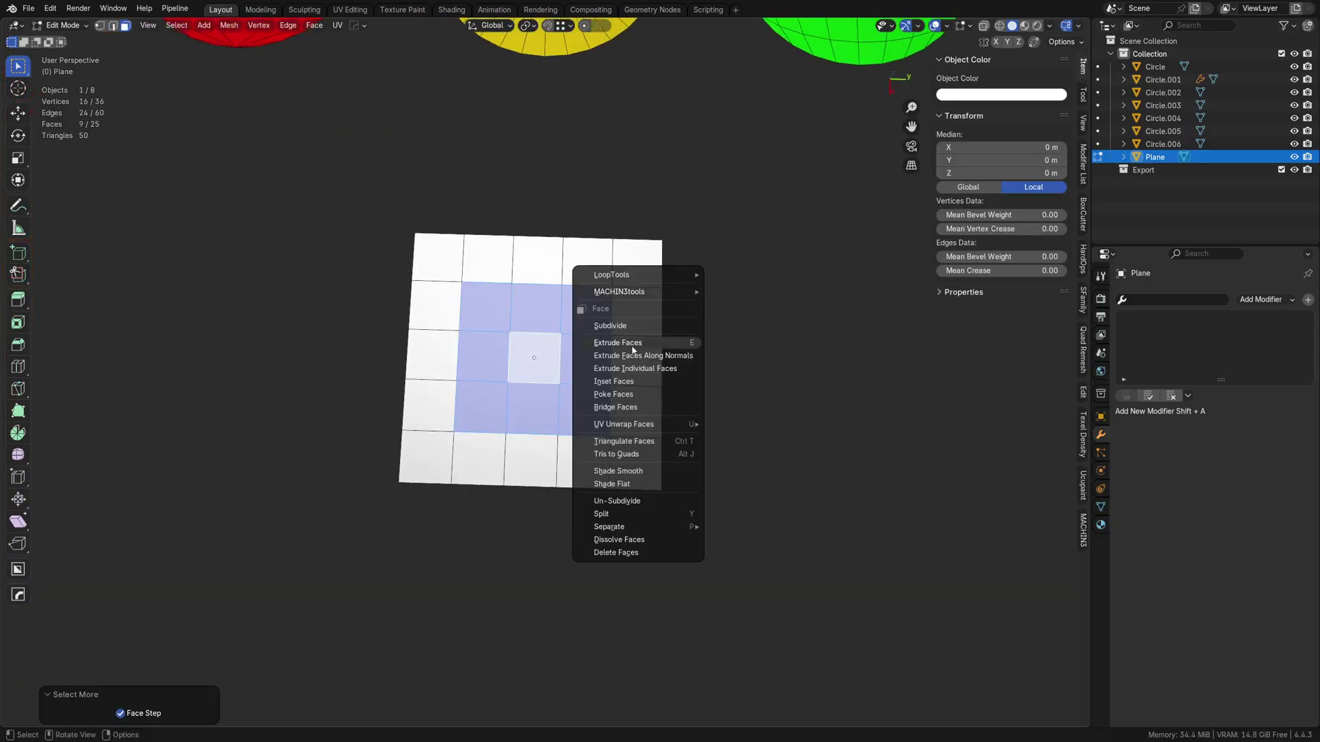
pyautogui.moveTo(651, 276)
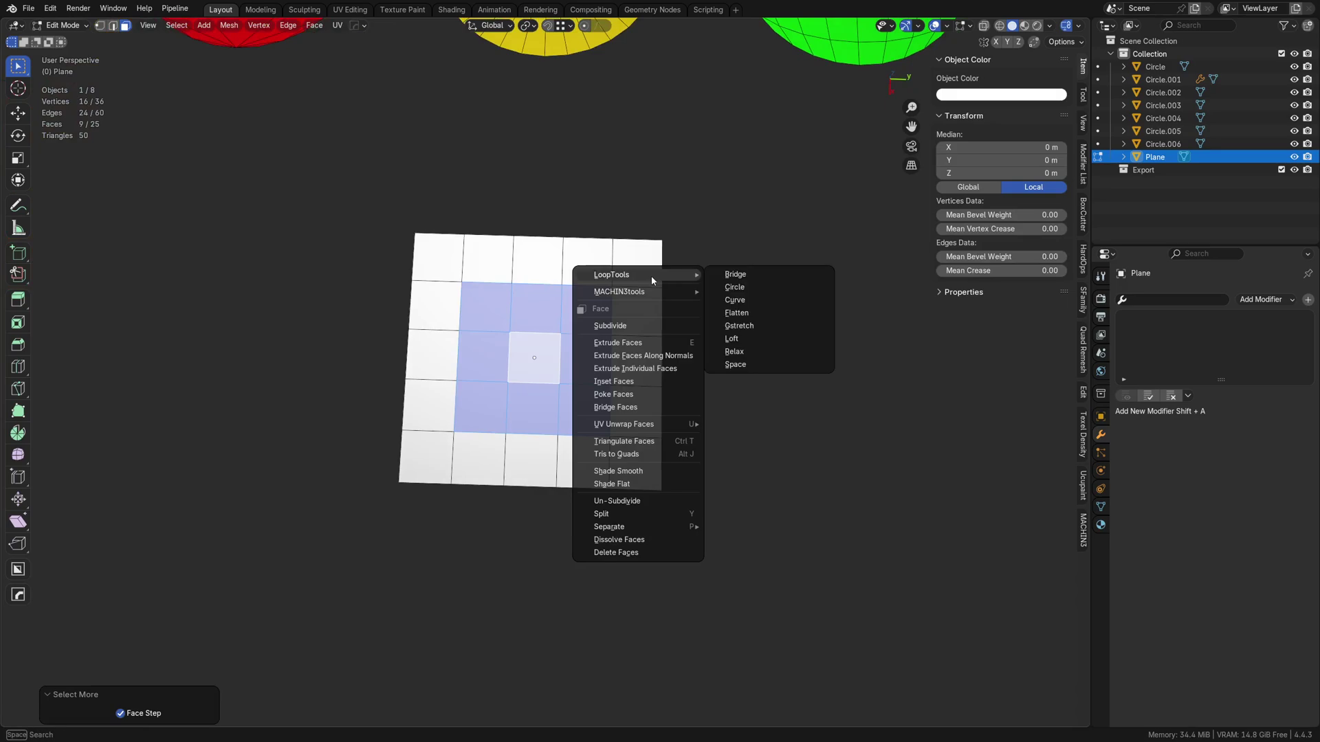
pyautogui.click(747, 287)
# View the plane from the top and set the LoopTools circle's angle to 3.1° to align it with the grid.
pyautogui.press('KP_7')
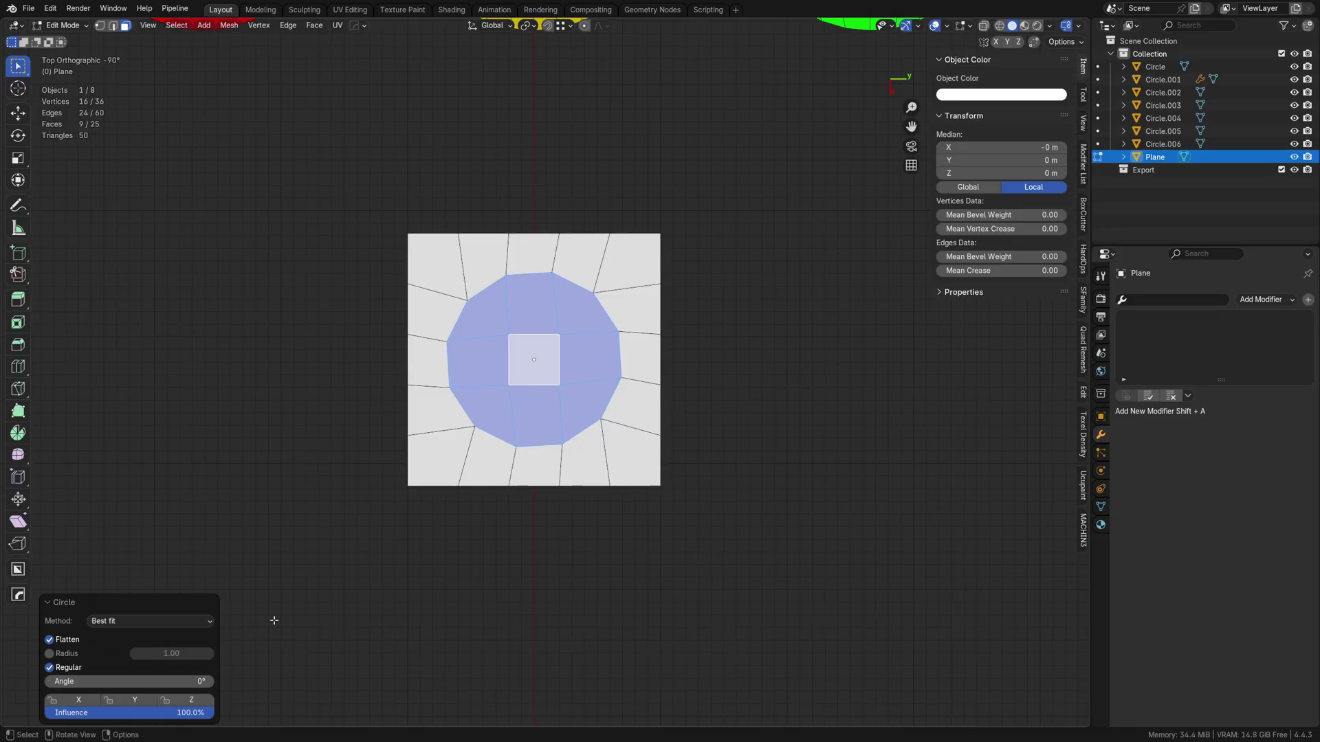
pyautogui.moveTo(180, 681); pyautogui.dragTo(204, 681)
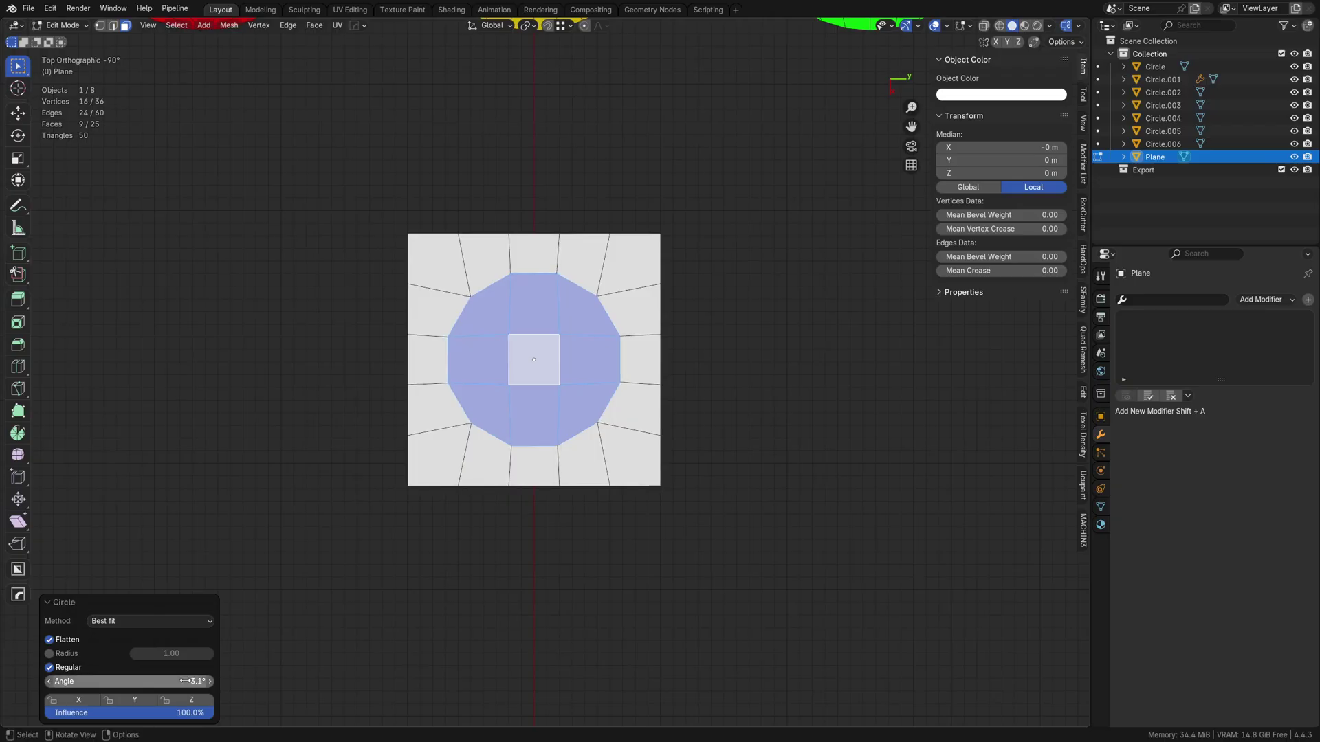
pyautogui.moveTo(595, 451); pyautogui.dragTo(633, 433, button='middle')
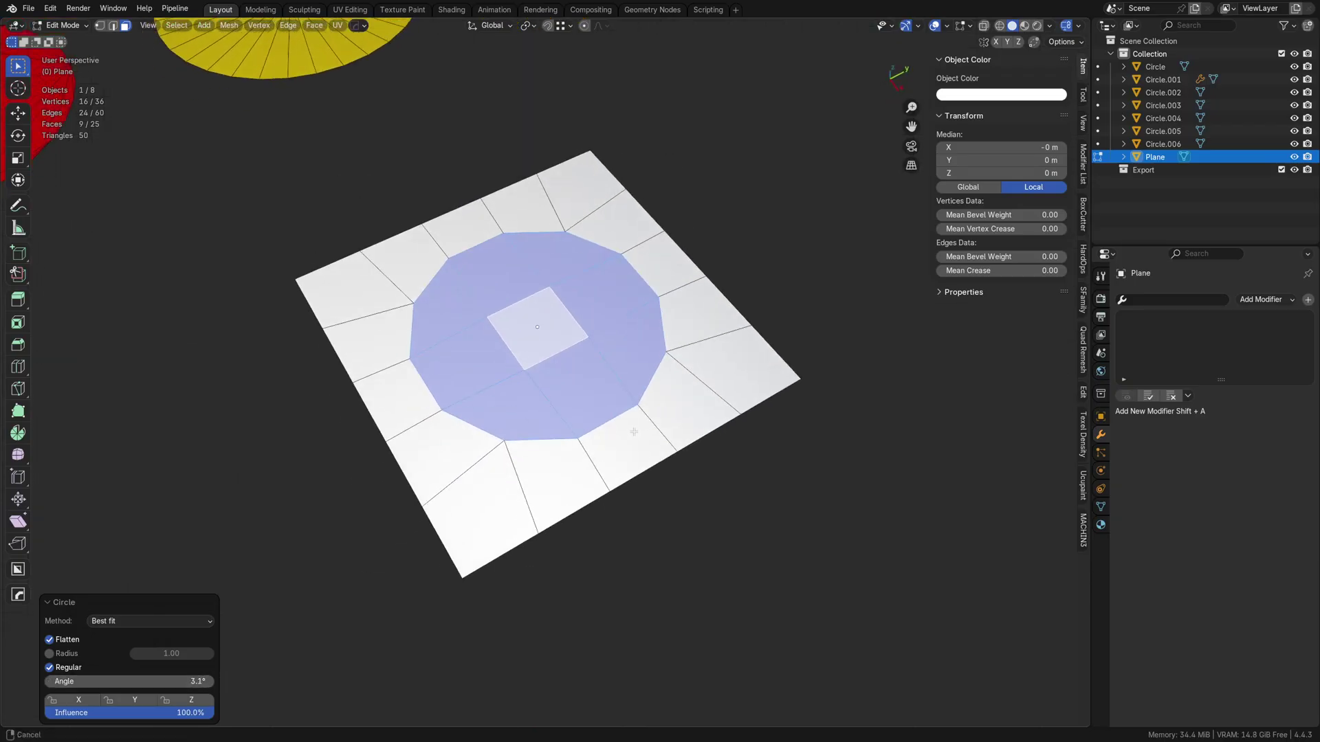
# Select all nine faces inside the plane's circle and extrude them upward about 0.76 m.
pyautogui.click(515, 411)
pyautogui.scroll(-4, 616, 307)
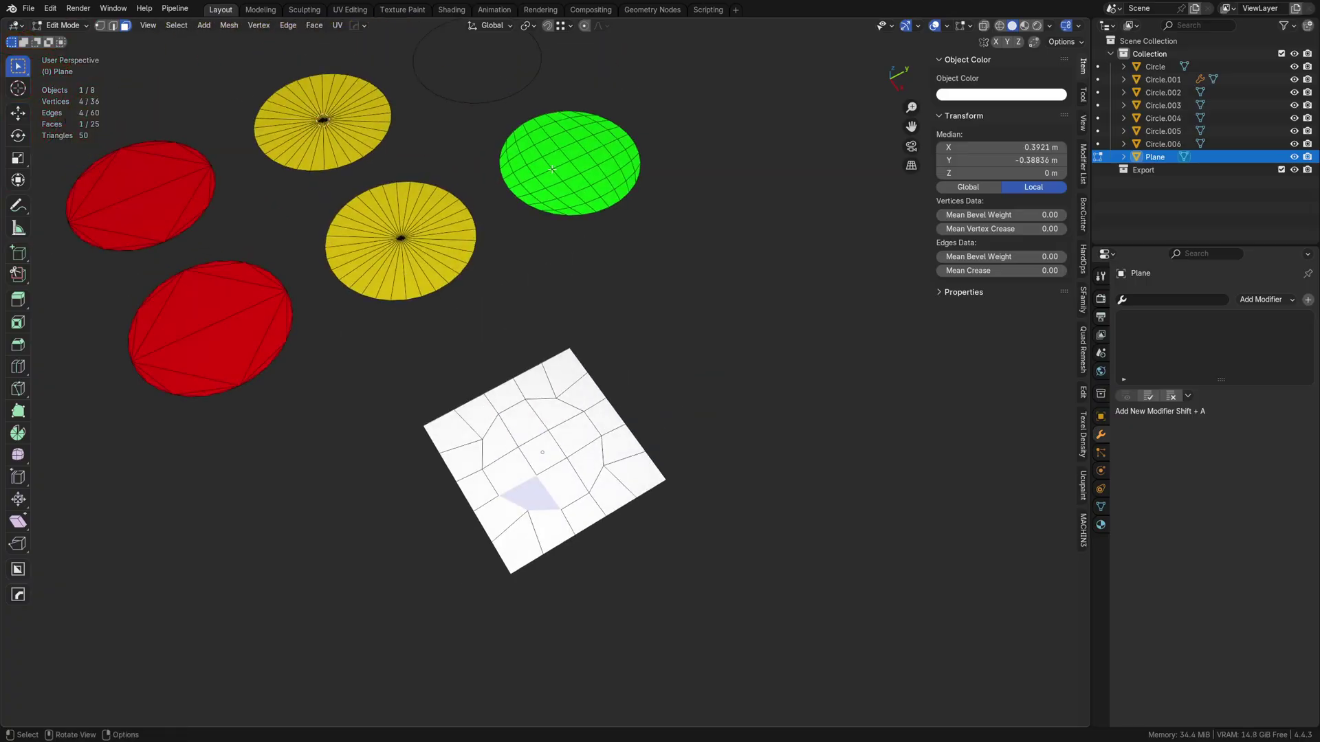
pyautogui.scroll(3, 596, 439)
pyautogui.scroll(1, 596, 439)
pyautogui.hotkey('ctrl', 'r')
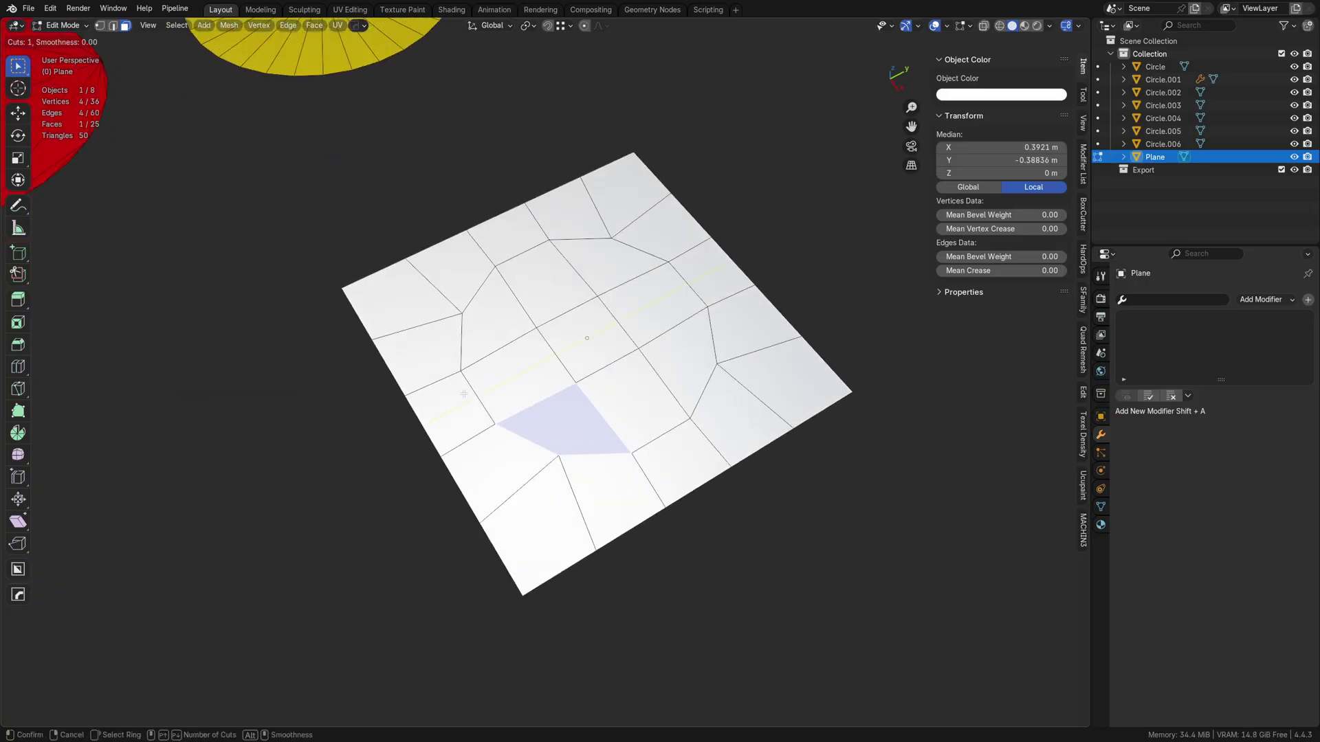
pyautogui.rightClick(619, 423)
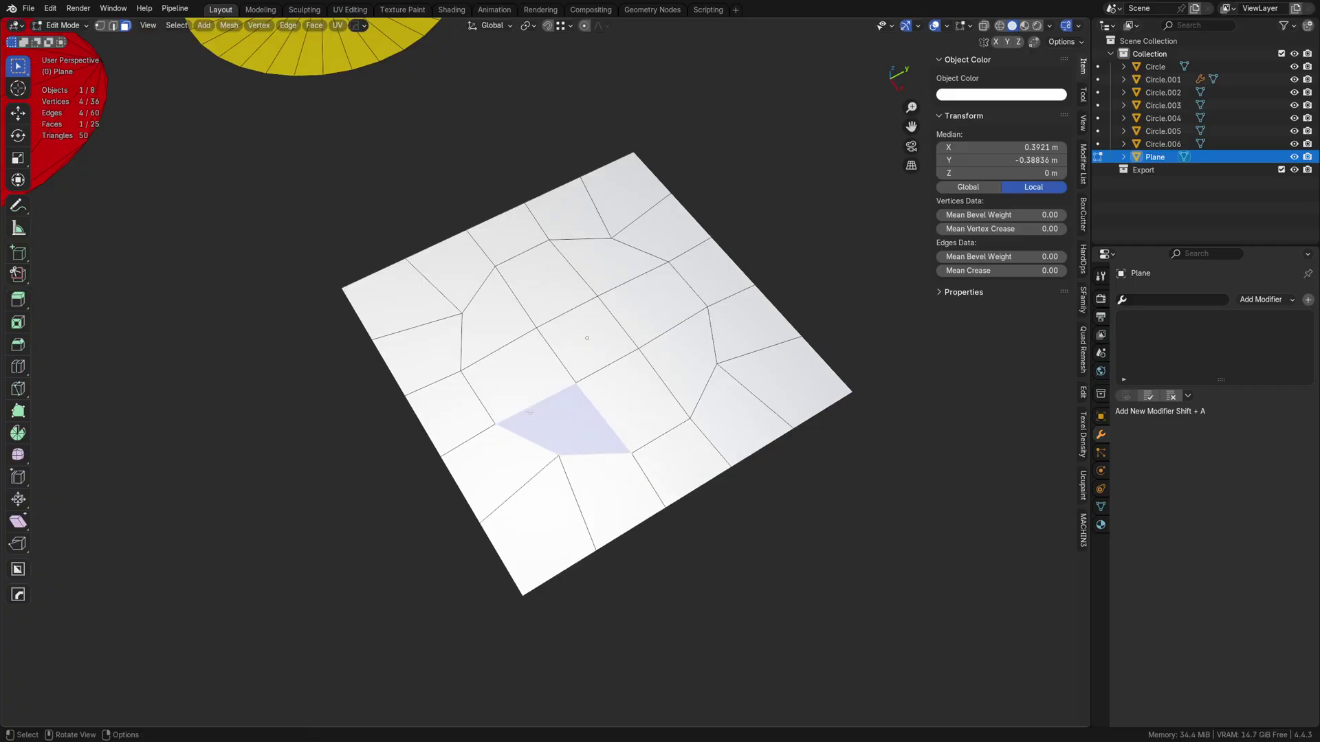
pyautogui.keyDown('ctrl'); pyautogui.keyDown('shift'); pyautogui.click(609, 271); pyautogui.keyUp('shift'); pyautogui.keyUp('ctrl')
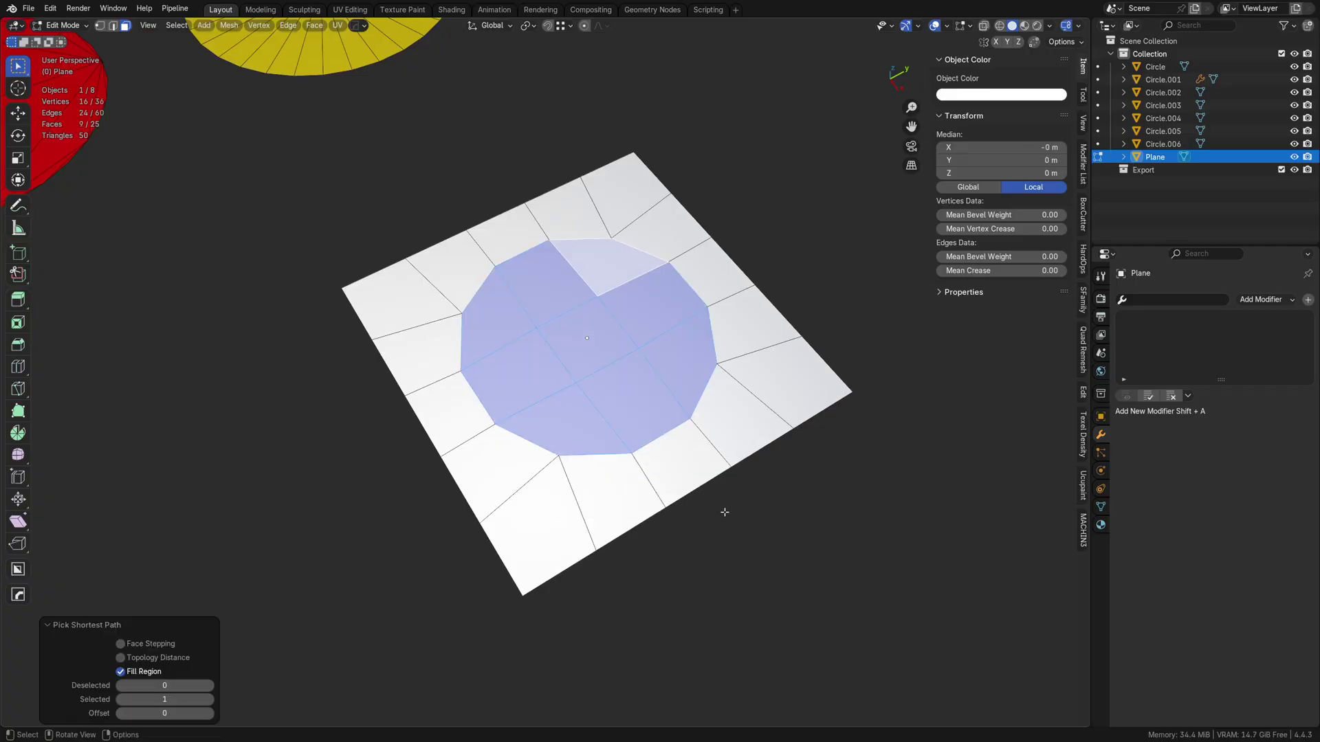
pyautogui.press('e')
pyautogui.click(723, 420)
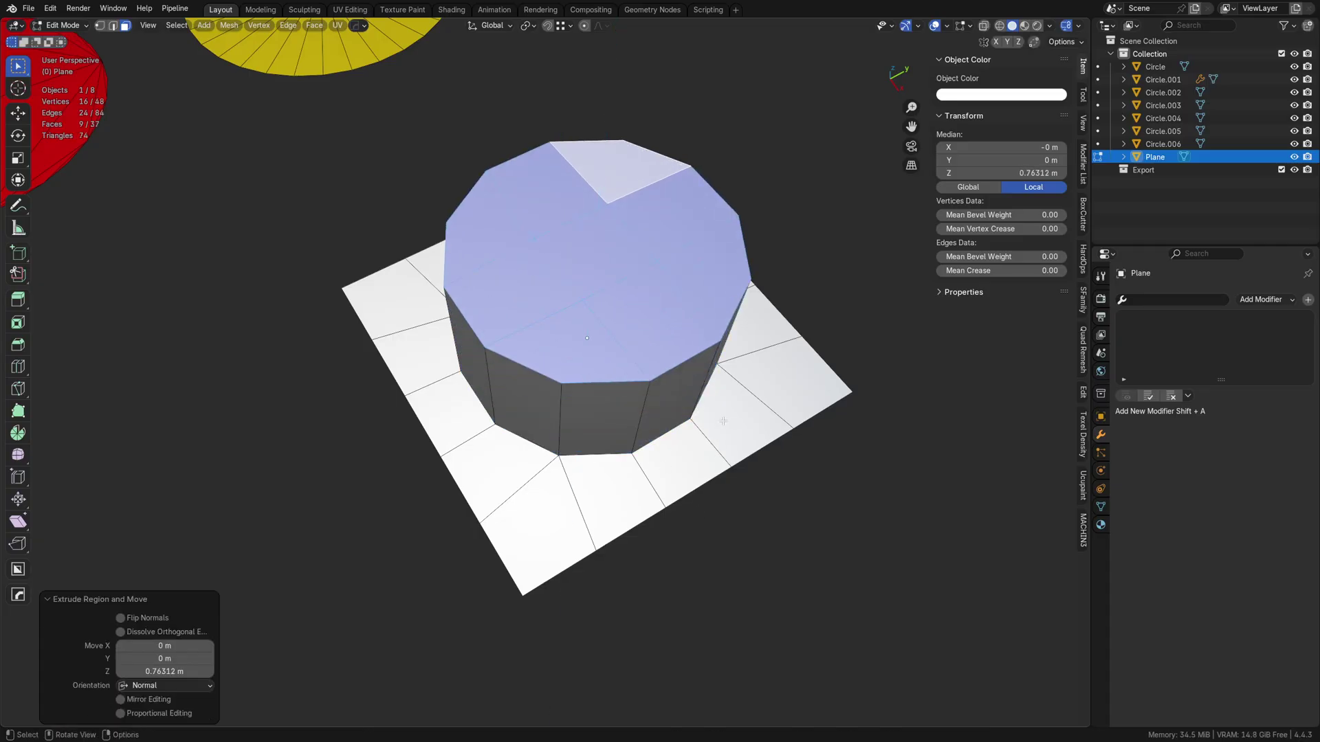
# Try adding crossing loop cuts through the quad-filled top and side walls of the extruded circle, and undo them.
pyautogui.hotkey('ctrl', 'r')
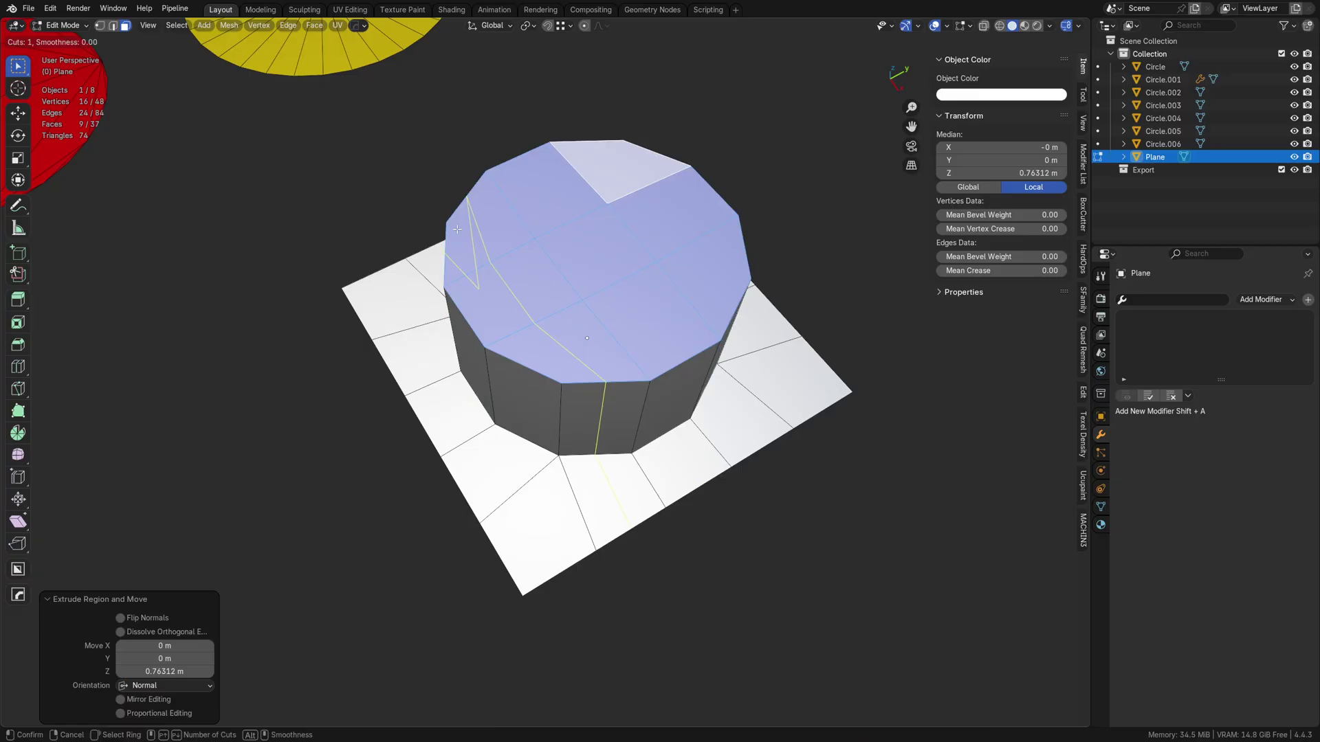
pyautogui.press('Escape')
pyautogui.moveTo(457, 229)
pyautogui.mouseDown(button='middle')
pyautogui.moveTo(547, 248)
pyautogui.moveTo(530, 275)
pyautogui.moveTo(466, 230)
pyautogui.mouseUp(button='middle')
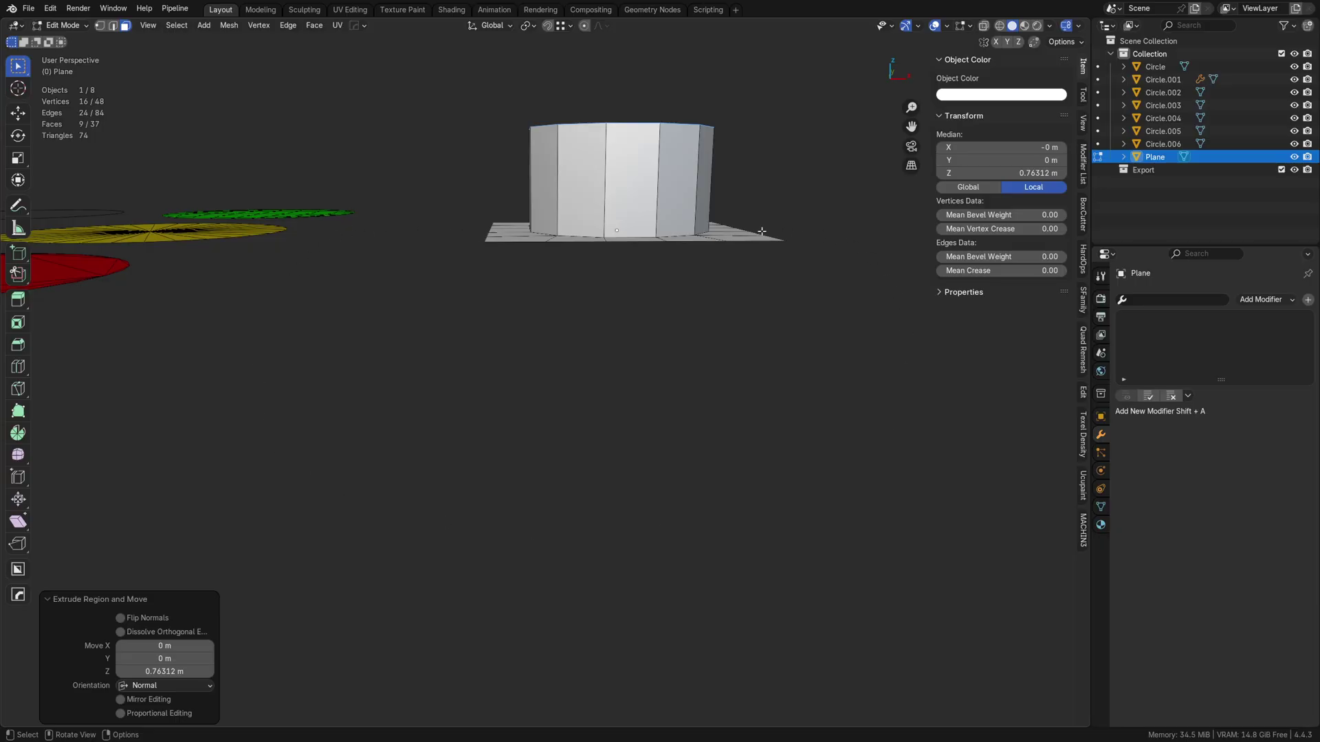
pyautogui.moveTo(762, 231); pyautogui.dragTo(503, 177, button='middle')
pyautogui.moveTo(593, 263); pyautogui.dragTo(493, 466, button='middle')
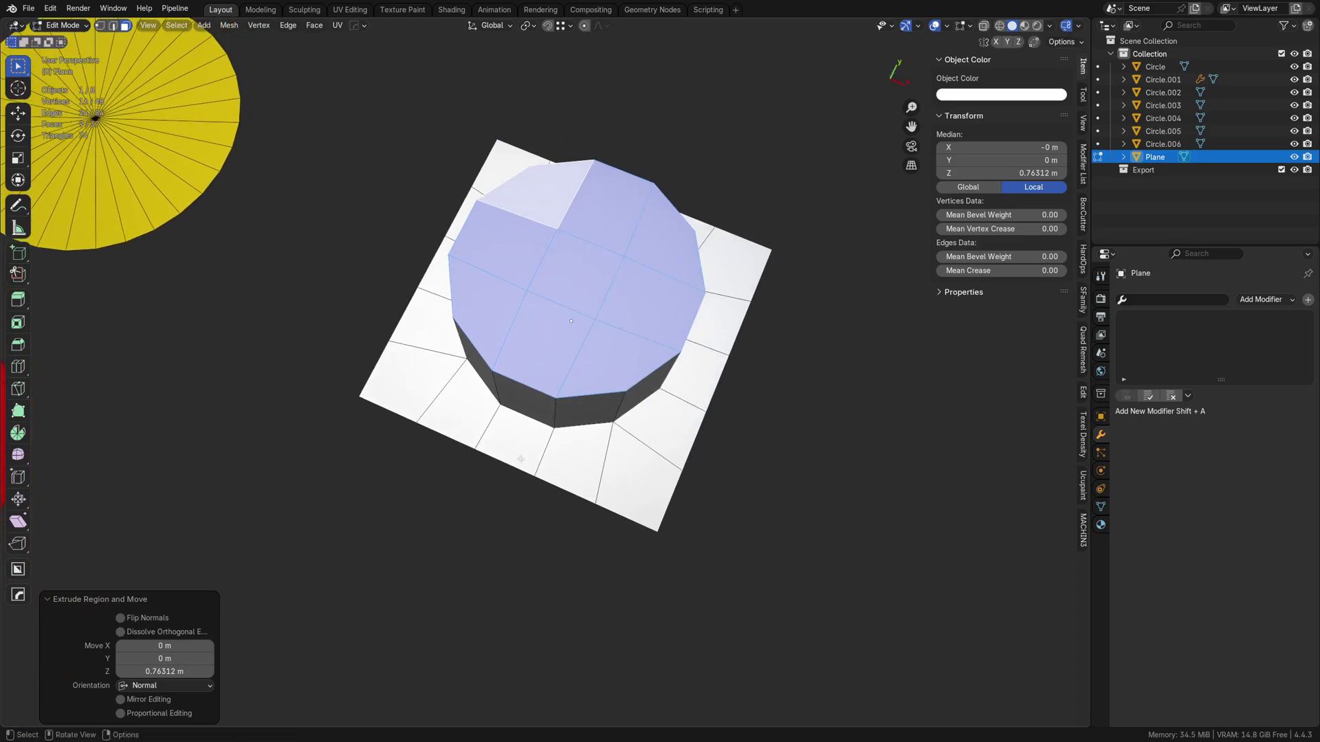
pyautogui.hotkey('ctrl', 'r')
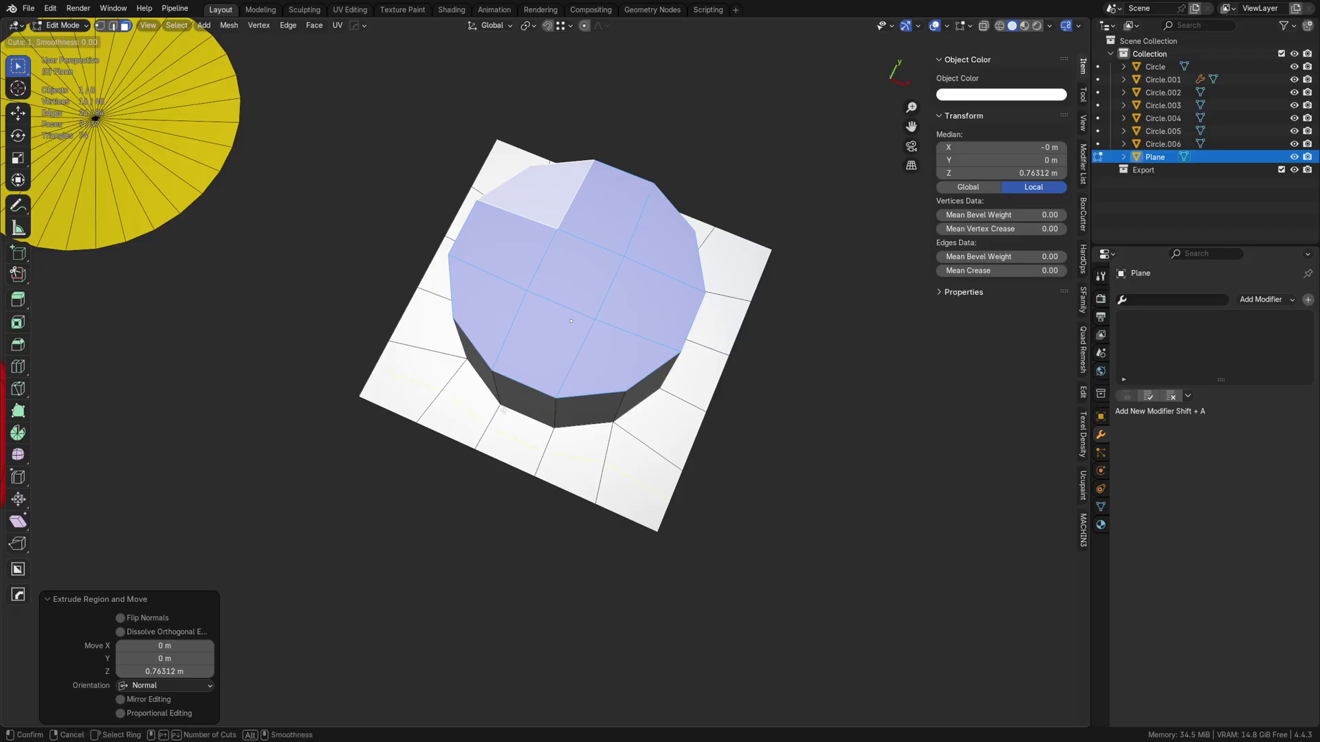
pyautogui.click(684, 319)
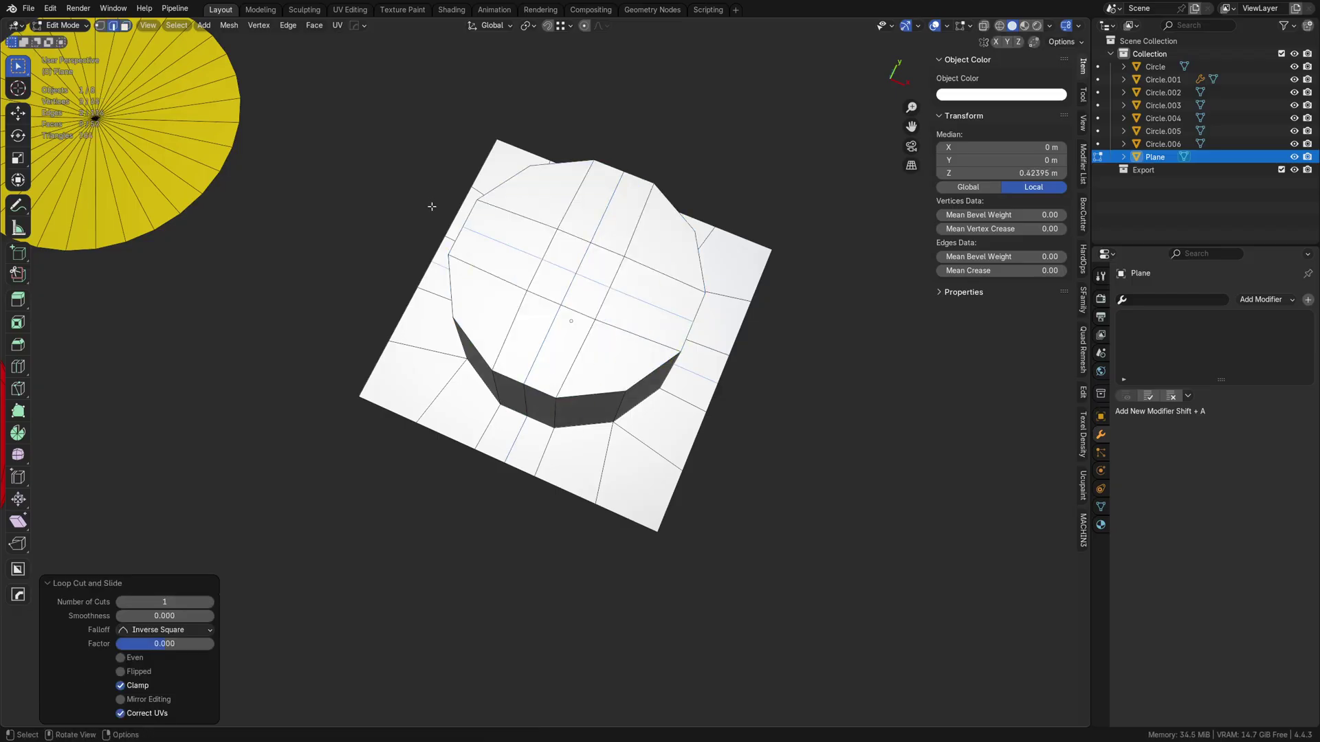
pyautogui.hotkey('ctrl', 'z')
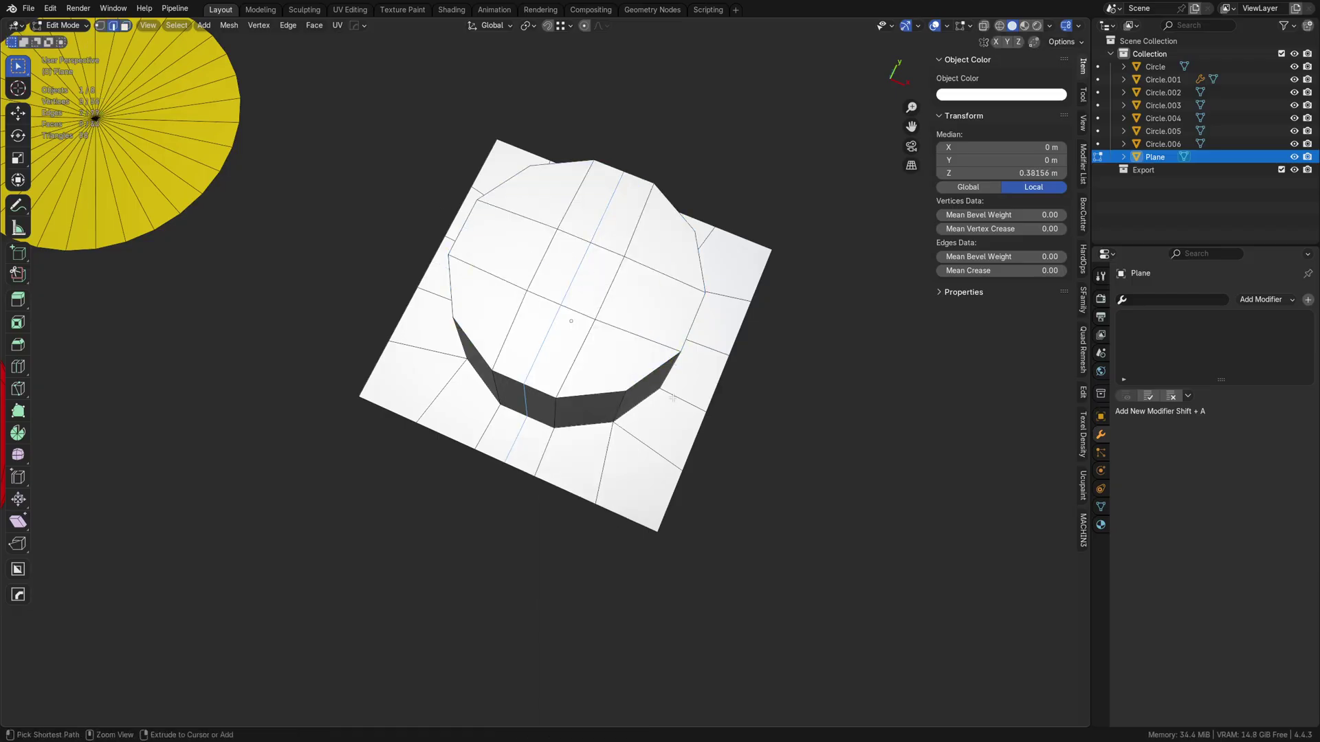
pyautogui.hotkey('ctrl', 'z')
# Dissolve the nine top faces of the extruded circle into one n-gon and inset it by about 0.16 m.
pyautogui.moveTo(612, 363); pyautogui.dragTo(663, 429, button='middle')
pyautogui.hotkey('ctrl', 'x')
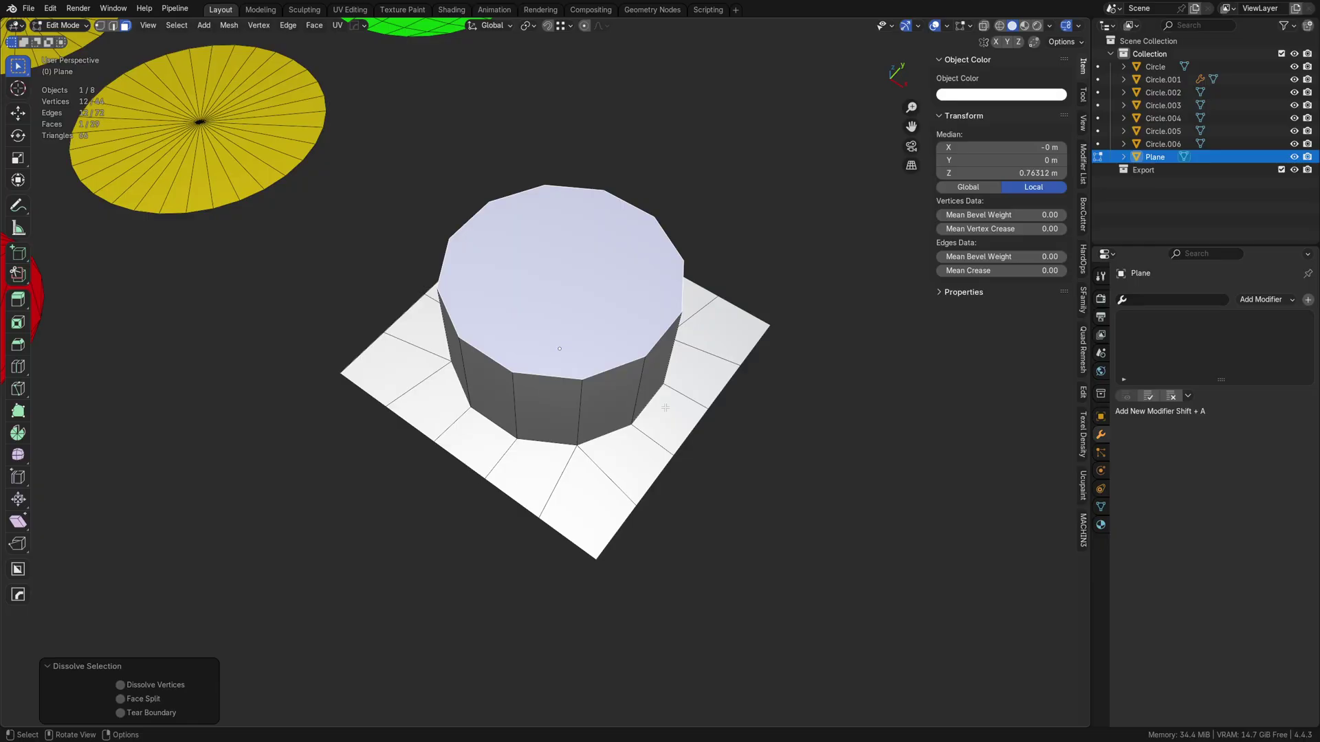
pyautogui.hotkey('ctrl', 'r')
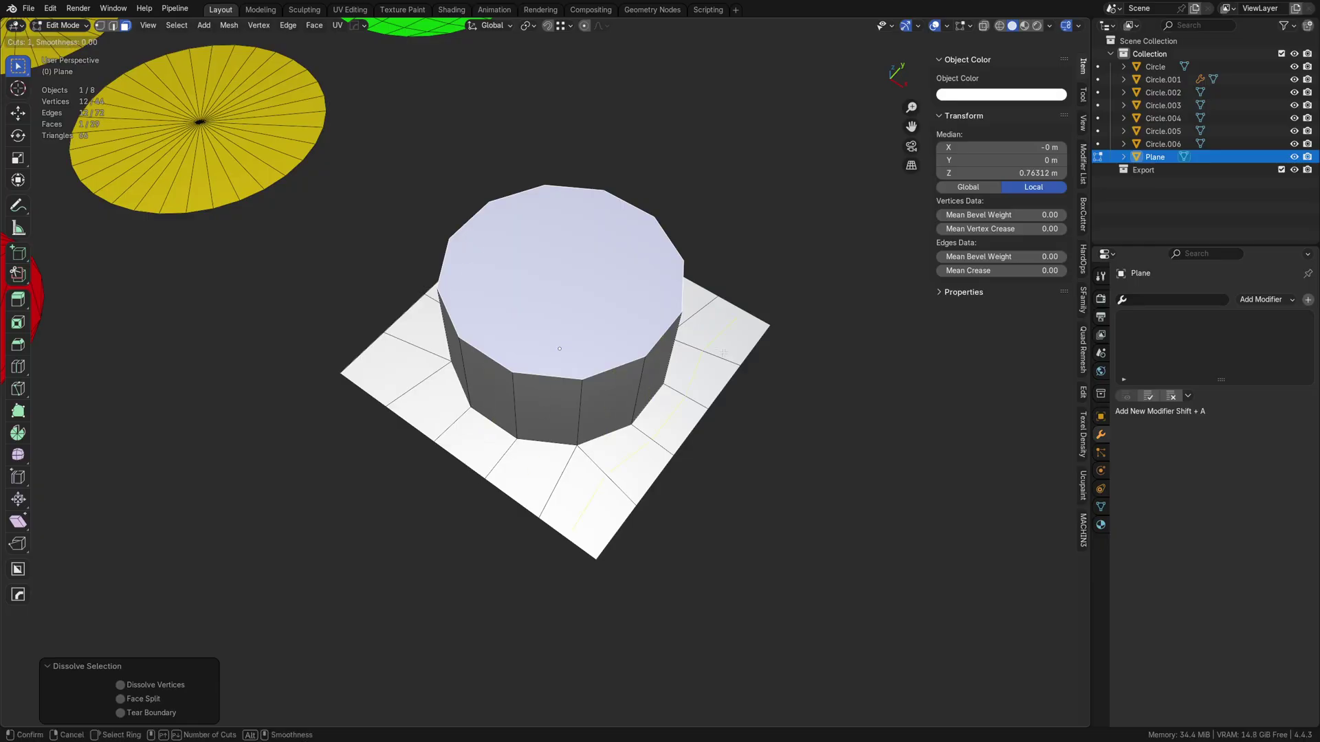
pyautogui.rightClick(629, 295)
pyautogui.moveTo(629, 290); pyautogui.dragTo(463, 262, button='middle')
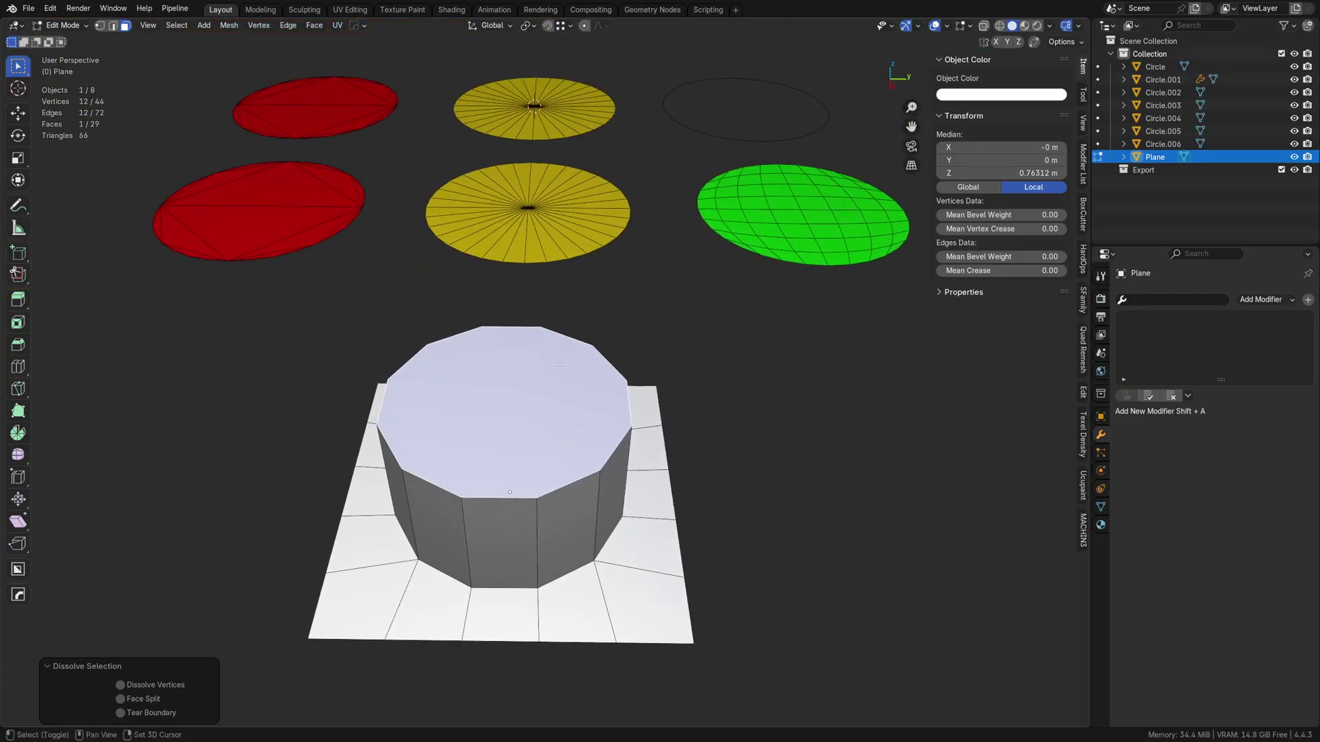
pyautogui.press('i')
pyautogui.click(608, 466)
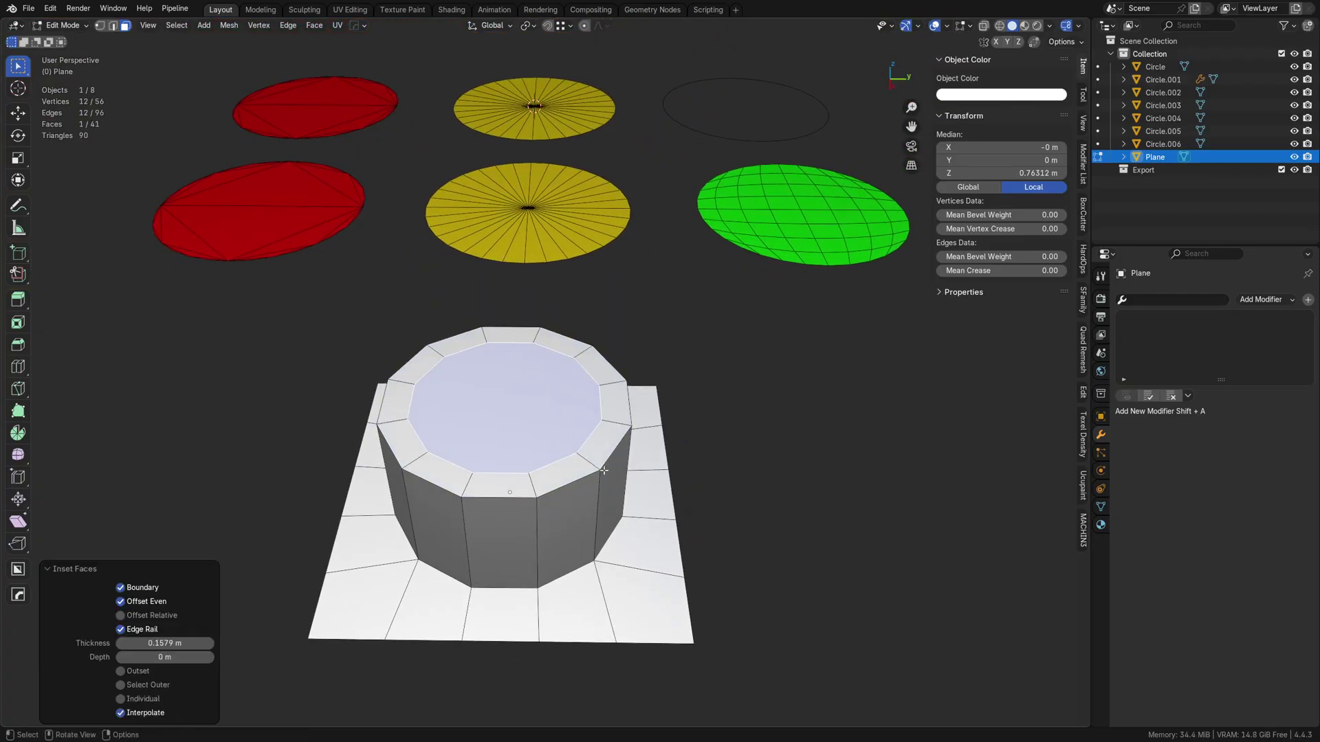
# Inset the inner top face again and collapse it to a centre point, forming a triangle fan.
pyautogui.hotkey('shift', 'r')
pyautogui.press('x')
pyautogui.press('c')
pyautogui.moveTo(470, 463); pyautogui.dragTo(532, 430, button='middle')
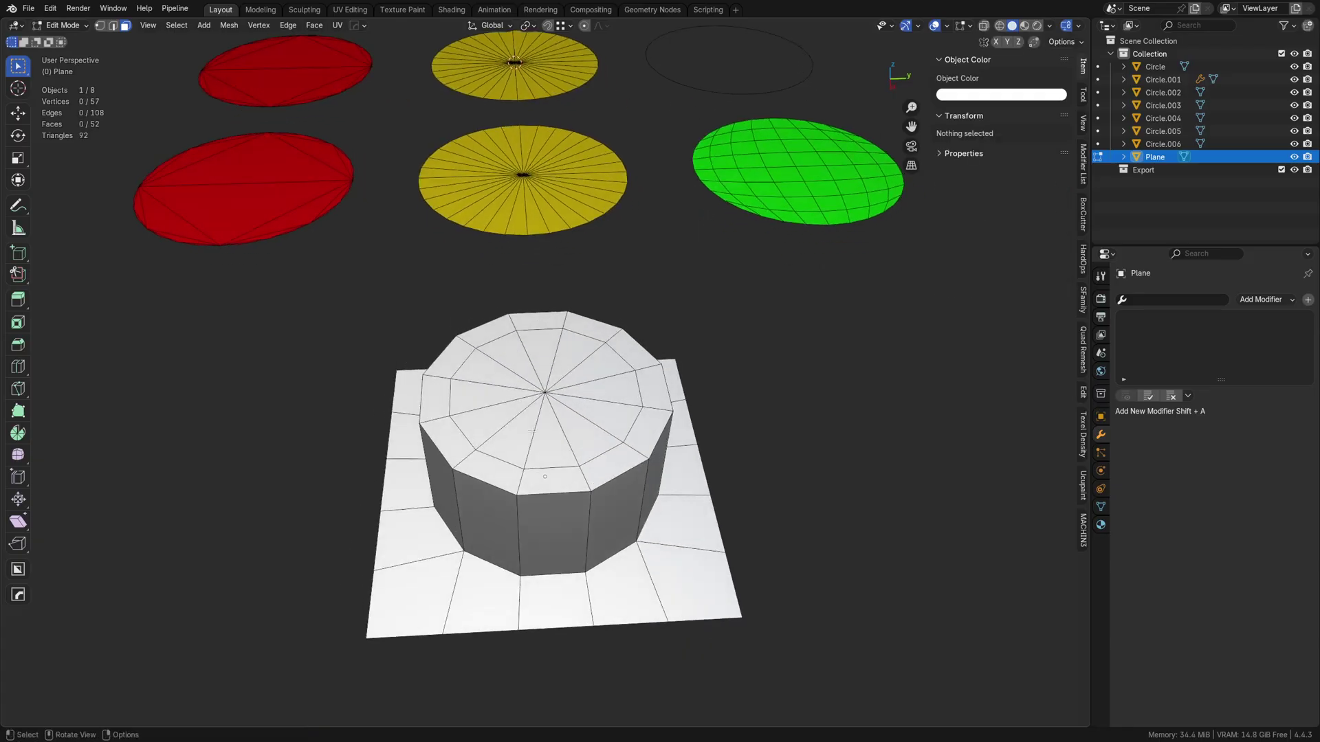
# Select all triangles around the top's centre vertex and dissolve them into a single inner face.
pyautogui.click(558, 402)
pyautogui.press('Tab')
pyautogui.click(481, 401)
pyautogui.click(546, 393)
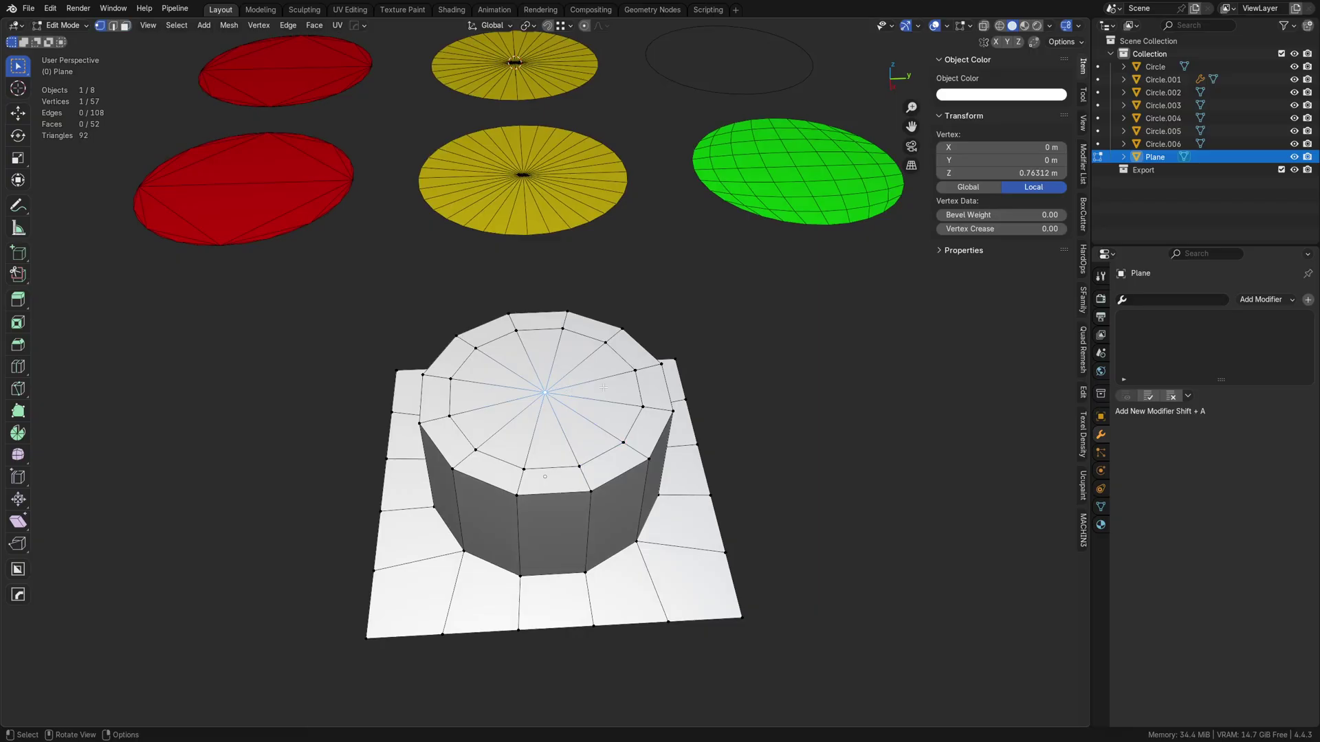
pyautogui.press('ctrl+KP_Add')
pyautogui.hotkey('ctrl', 'Tab')
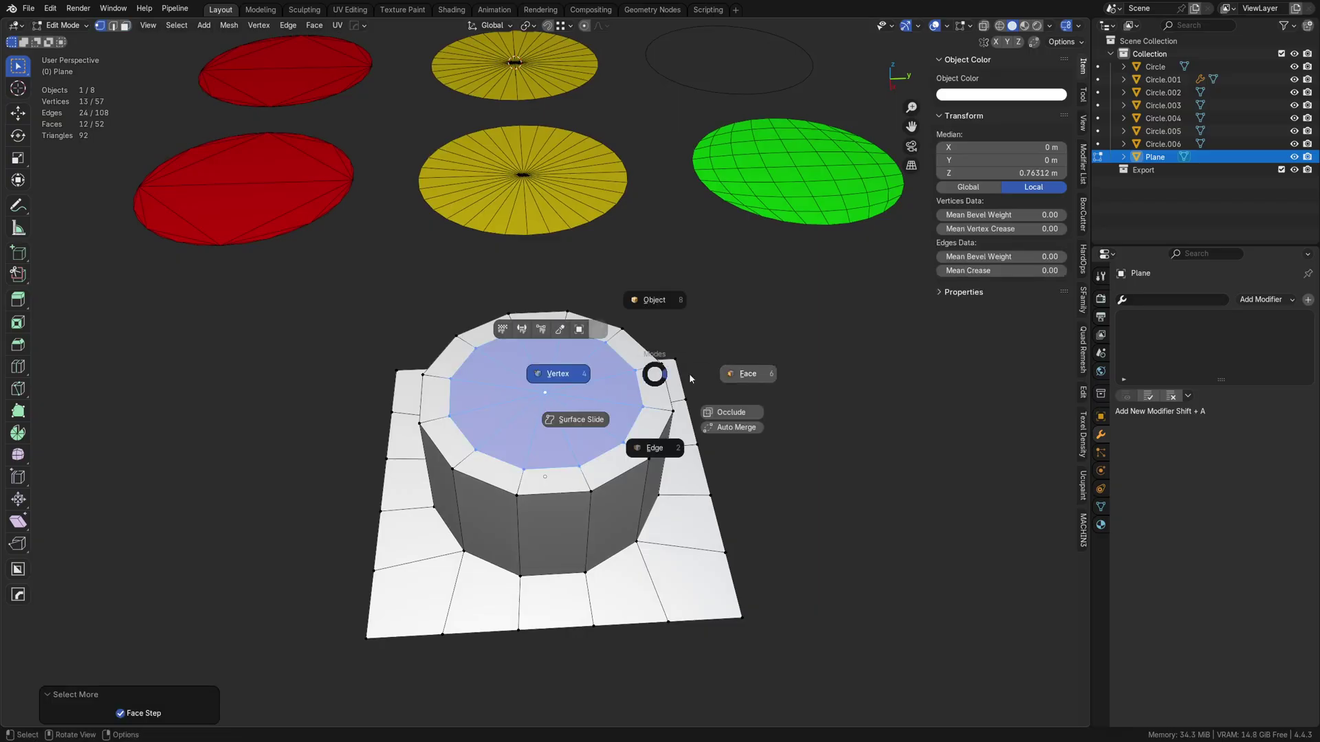
pyautogui.click(734, 374)
pyautogui.hotkey('ctrl', 'x')
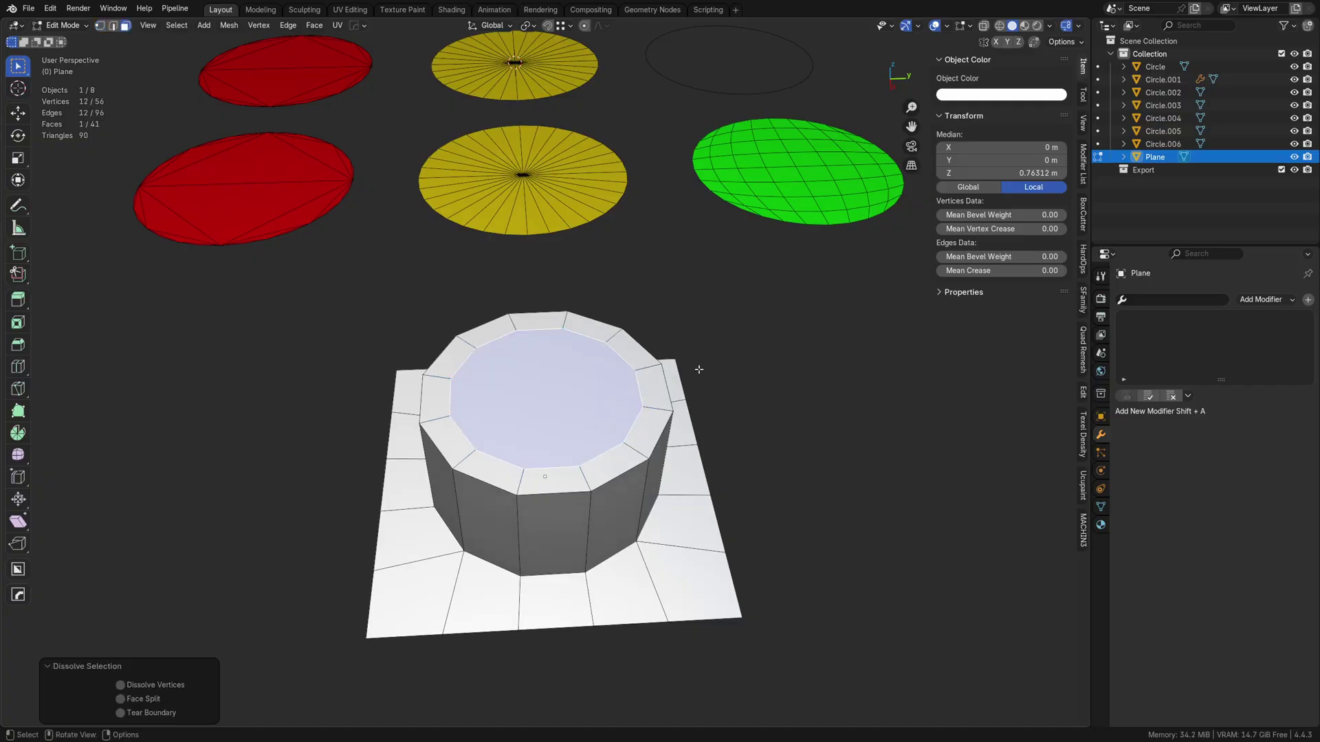
# Try triangulating the inner top face with the n-gon method set to Clip, and undo the triangulation.
pyautogui.hotkey('ctrl', 't')
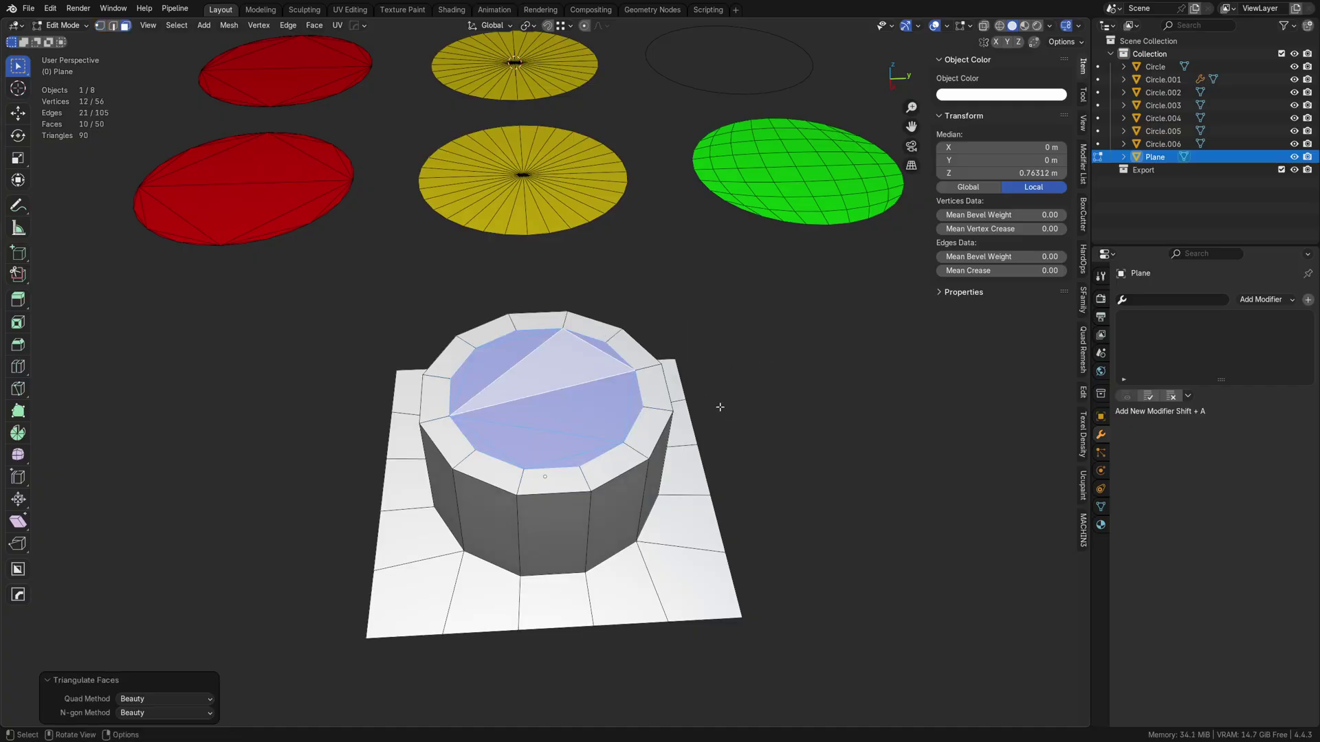
pyautogui.click(173, 698)
pyautogui.click(165, 657)
pyautogui.click(177, 713)
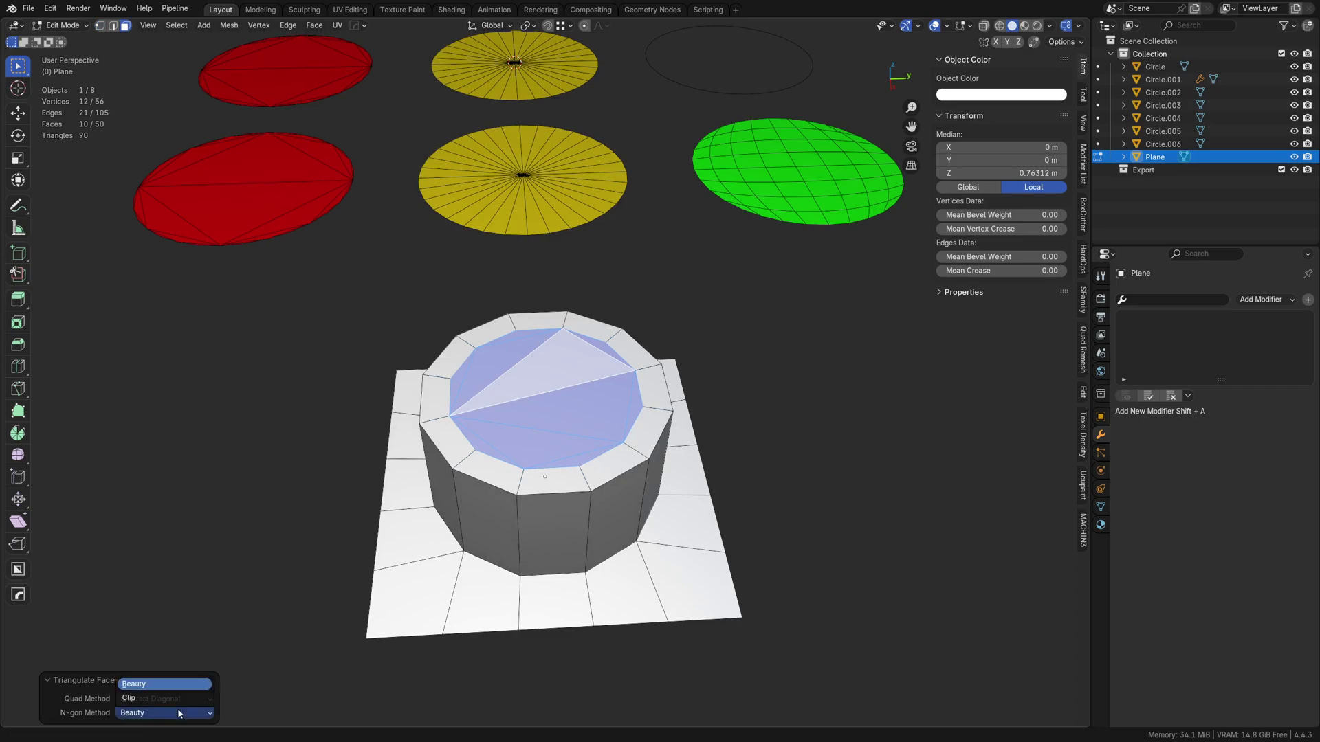
pyautogui.click(165, 698)
pyautogui.moveTo(677, 426)
pyautogui.mouseDown(button='middle')
pyautogui.moveTo(708, 401)
pyautogui.moveTo(674, 427)
pyautogui.mouseUp(button='middle')
pyautogui.hotkey('ctrl', 'z')
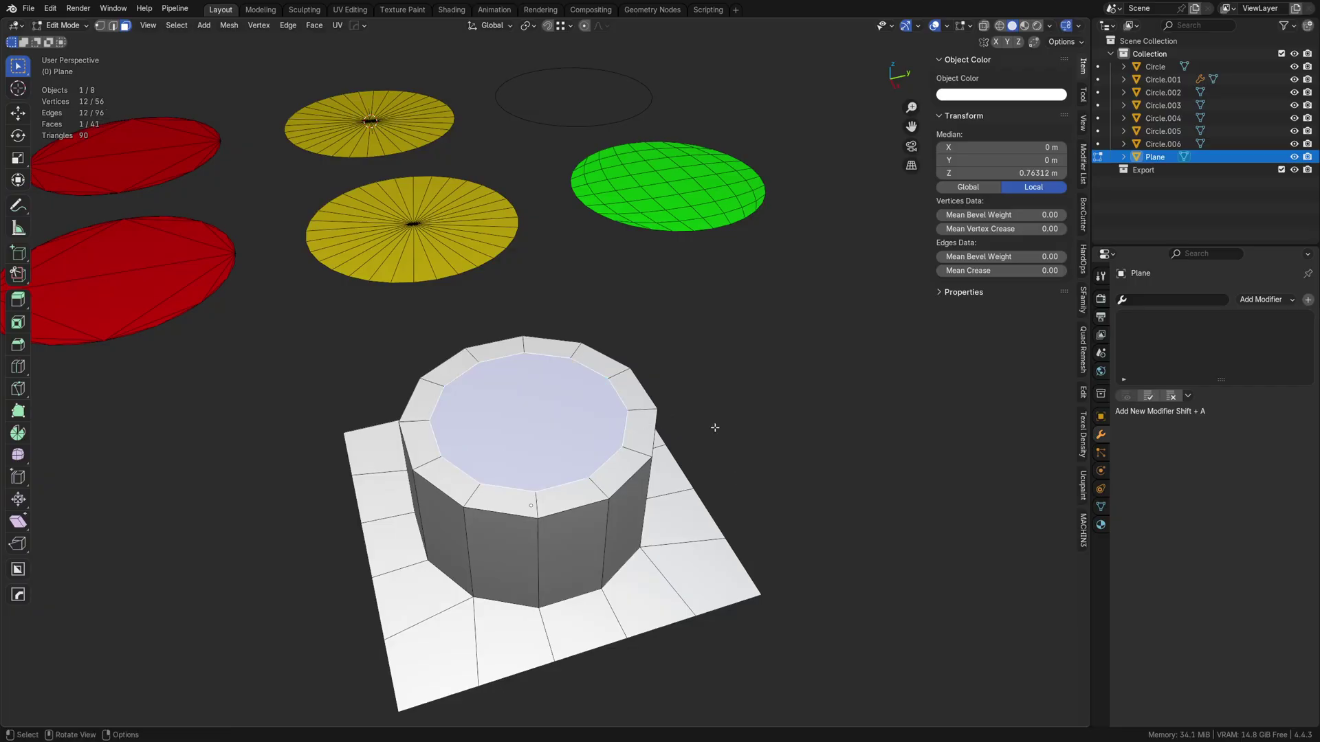
# Delete the inner top face and close the hole's edge loop with a Grid Fill.
pyautogui.press('x')
pyautogui.click(694, 449)
pyautogui.press('Tab')
pyautogui.click(620, 523)
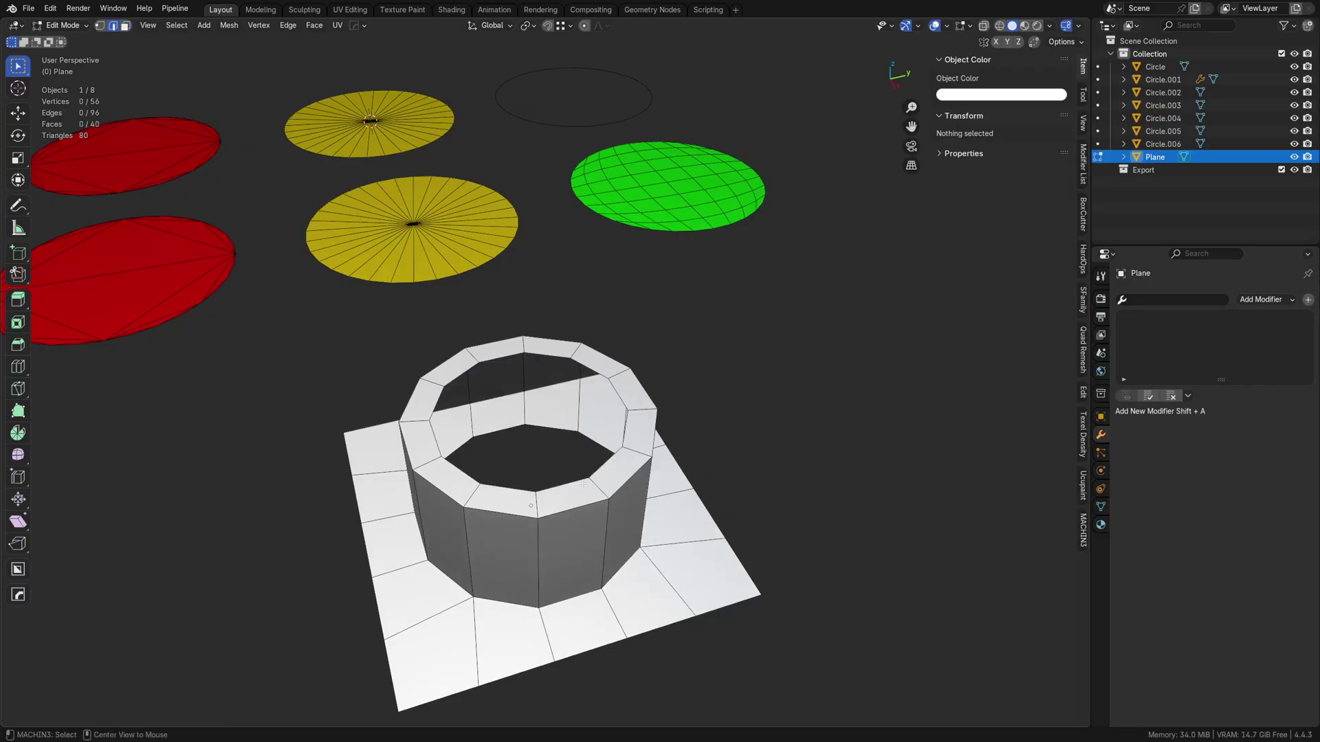
pyautogui.keyDown('alt'); pyautogui.click(583, 483); pyautogui.keyUp('alt')
pyautogui.hotkey('ctrl', 'f')
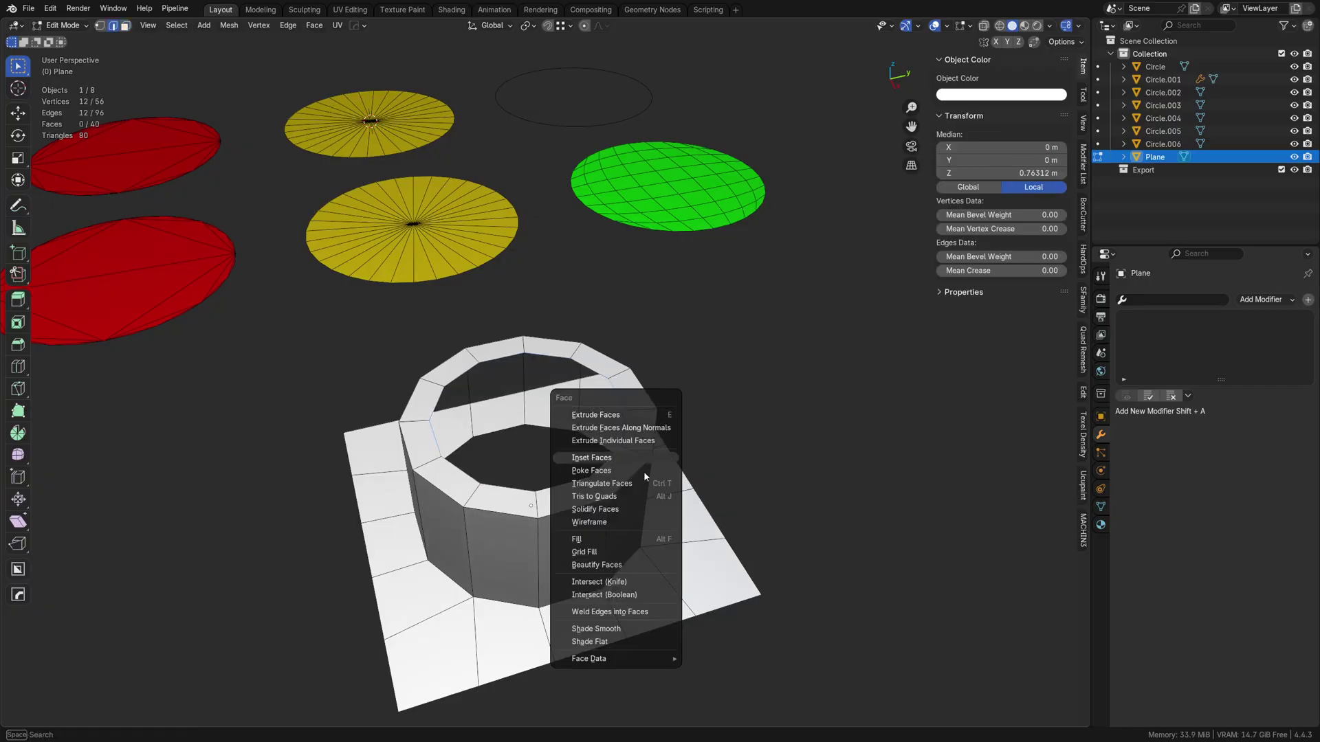
pyautogui.click(624, 551)
pyautogui.click(736, 439)
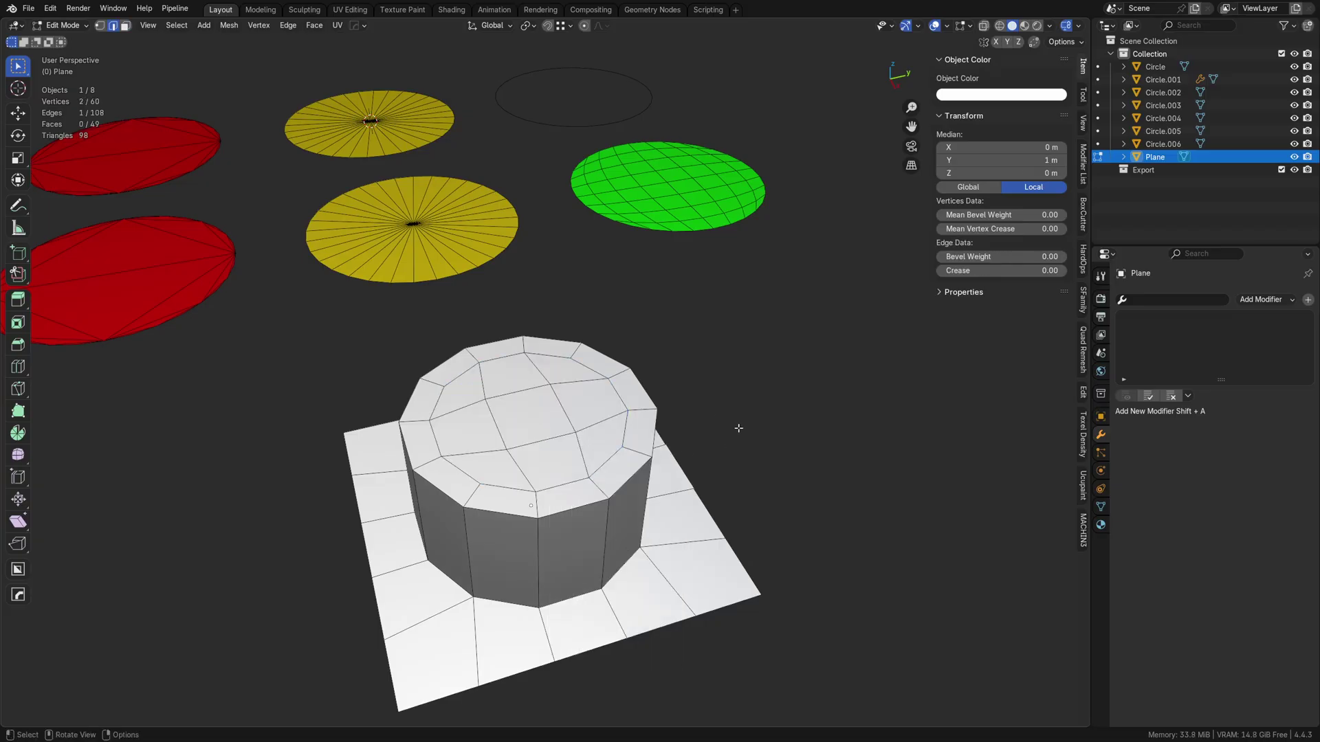
# Leave the plane's mesh and open the unfilled circle outline beside the yellow fans for mesh editing.
pyautogui.moveTo(776, 396); pyautogui.dragTo(730, 324, button='middle')
pyautogui.click(503, 431)
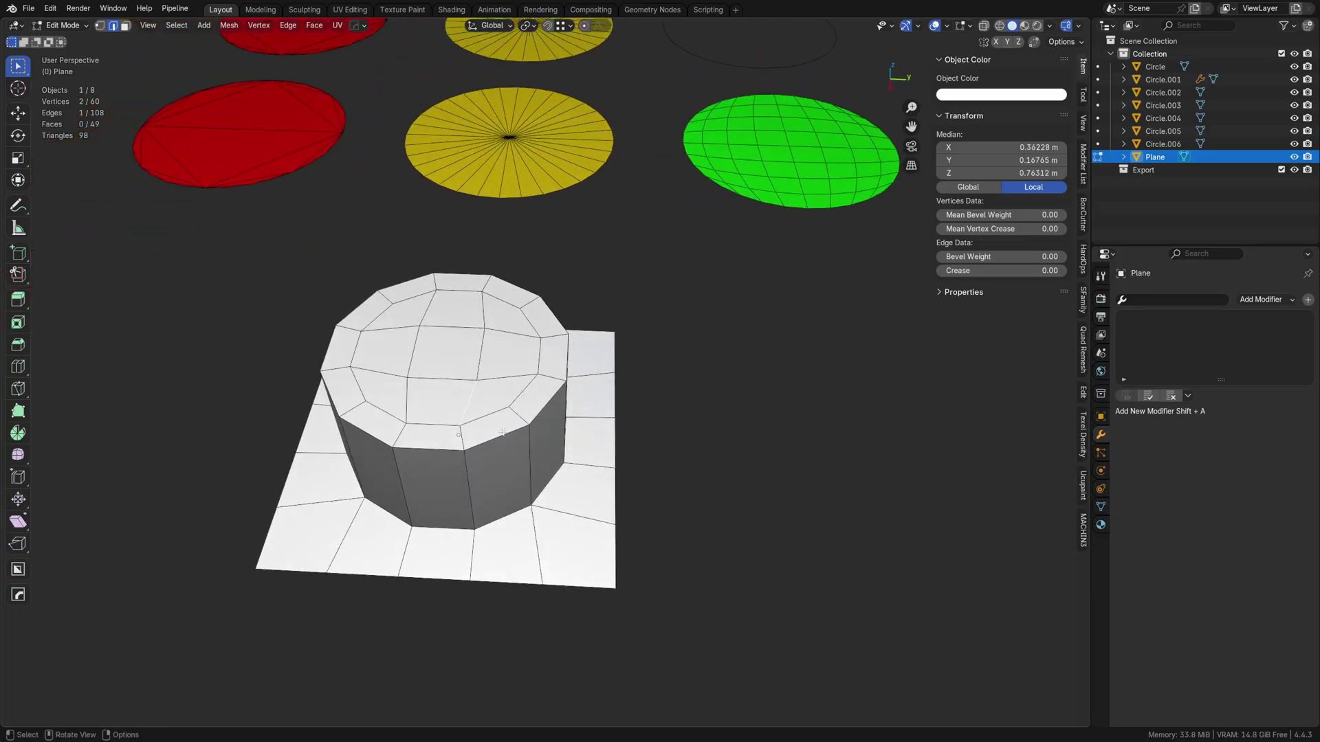
pyautogui.moveTo(783, 186); pyautogui.dragTo(570, 491, button='middle')
pyautogui.press('Tab')
pyautogui.click(620, 345)
pyautogui.click(675, 379)
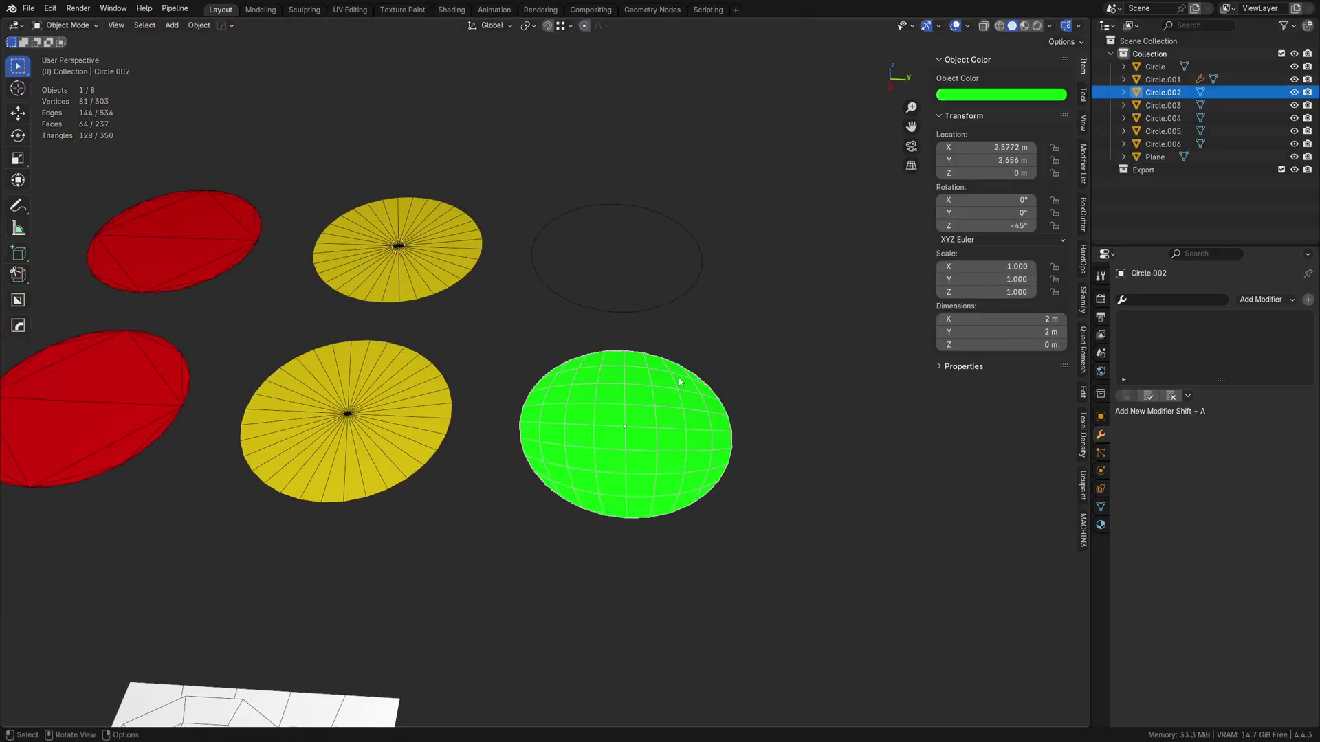
pyautogui.click(566, 296)
pyautogui.press('Tab')
pyautogui.click(563, 255)
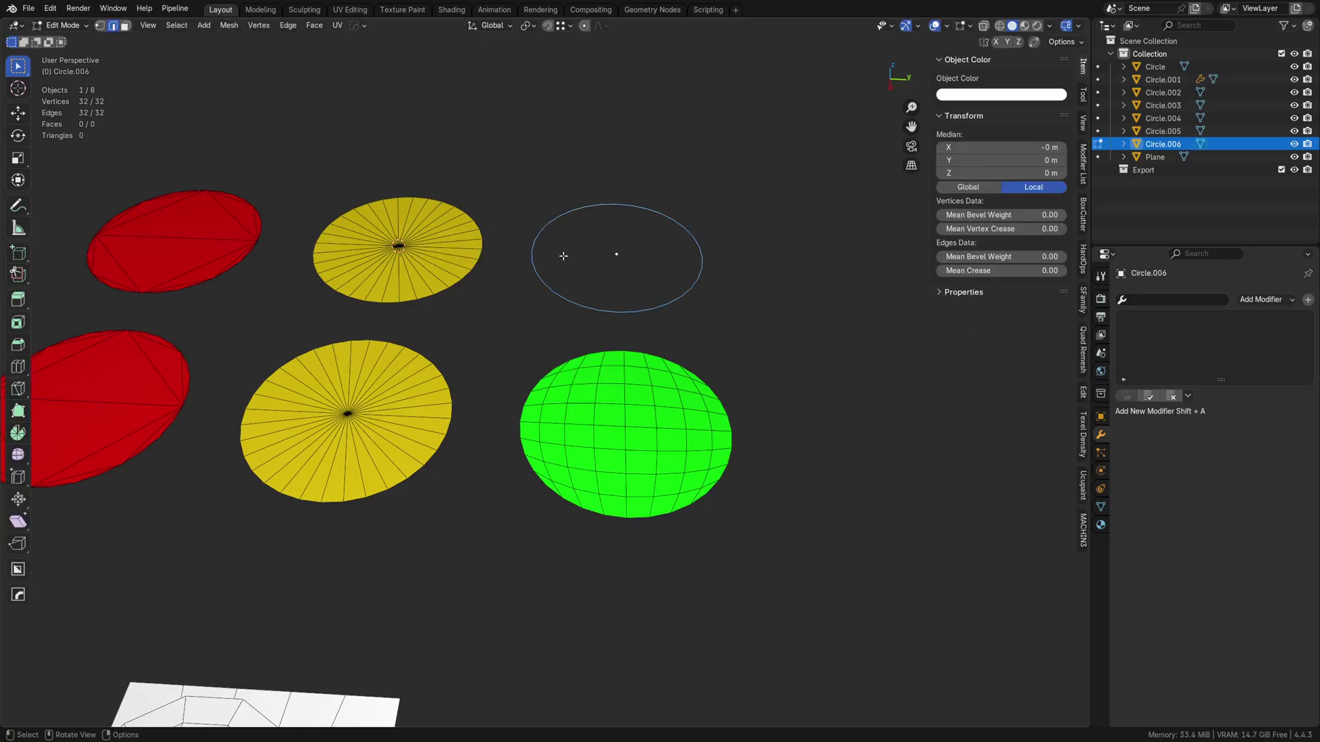
# Try a Grid Fill with default settings on the unfilled circle outline, and undo it.
pyautogui.hotkey('ctrl', 'f')
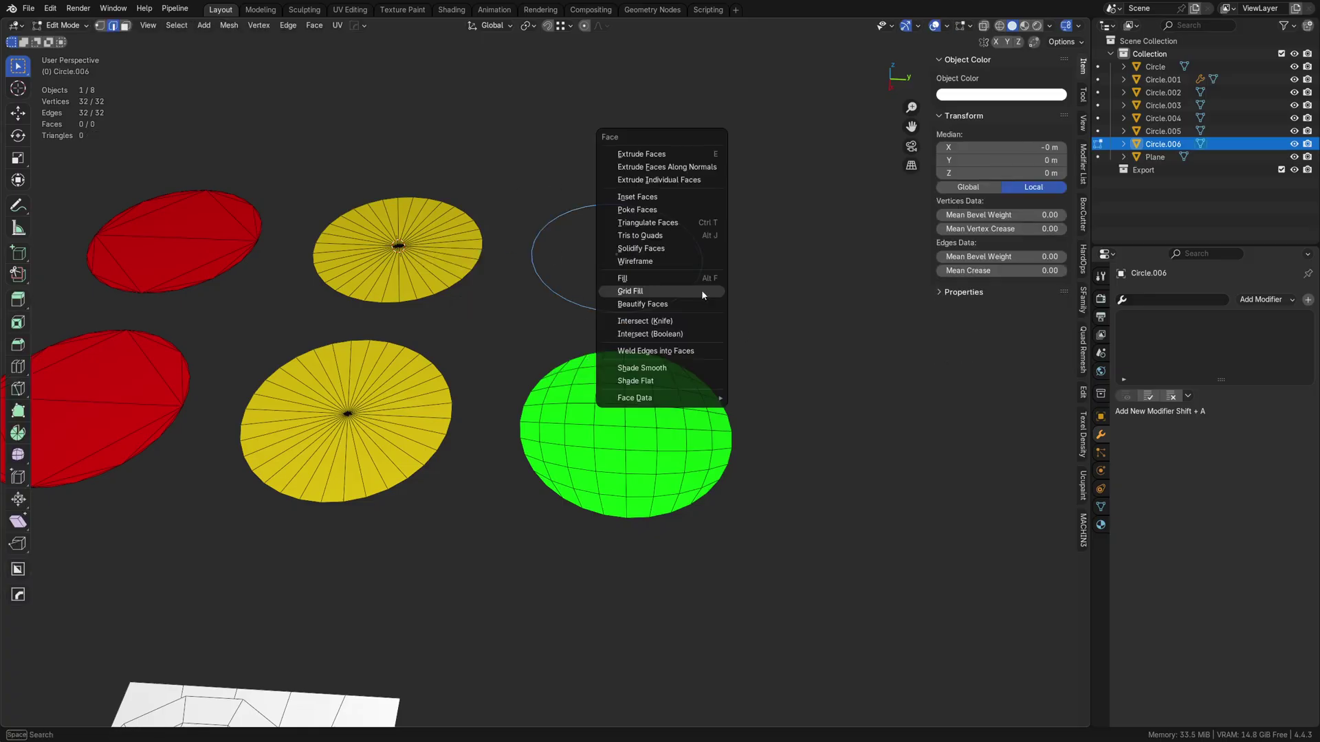
pyautogui.click(702, 290)
pyautogui.click(751, 344)
pyautogui.hotkey('ctrl', 'z')
pyautogui.hotkey('ctrl', 'z')
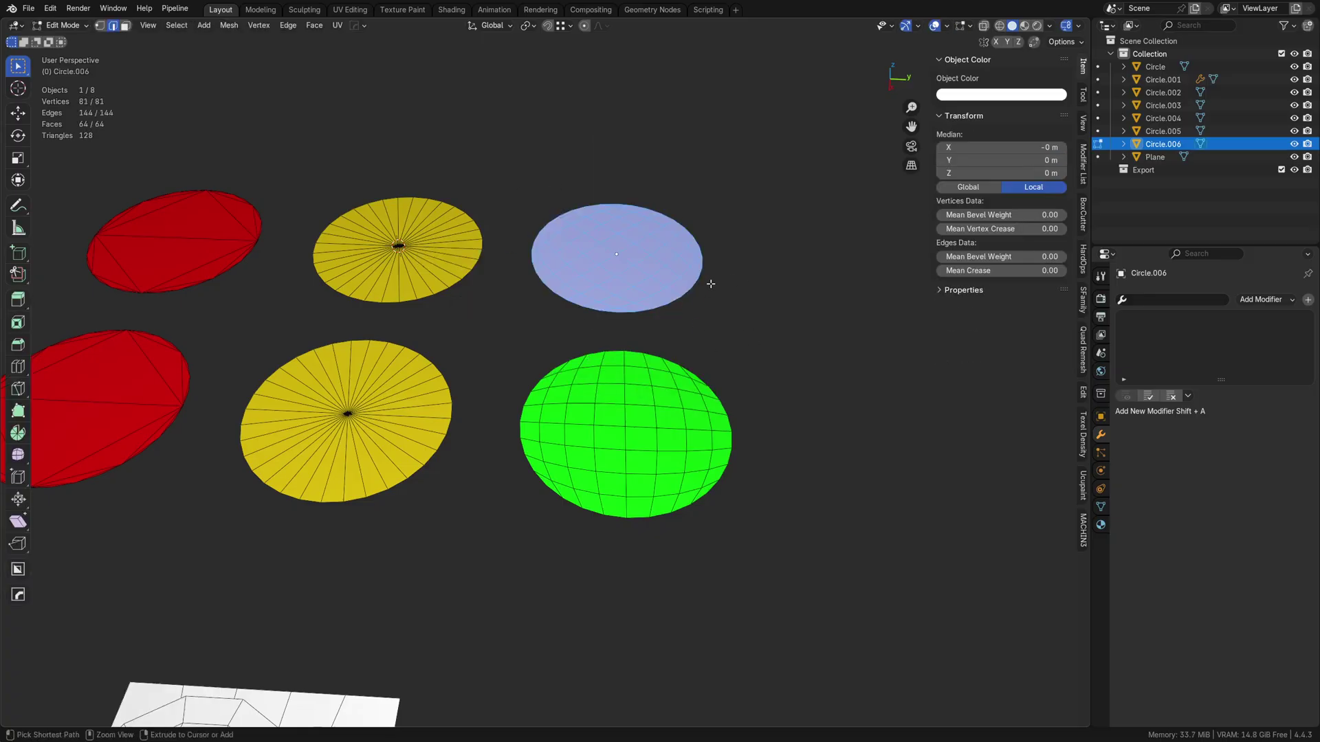
# Fill the circle outline with a Grid Fill using a span of 8 and an offset of 4.
pyautogui.moveTo(710, 284); pyautogui.dragTo(730, 343, button='middle')
pyautogui.keyDown('shift'); pyautogui.moveTo(730, 343); pyautogui.dragTo(675, 486, button='middle'); pyautogui.keyUp('shift')
pyautogui.hotkey('ctrl', 'f')
pyautogui.click(628, 401)
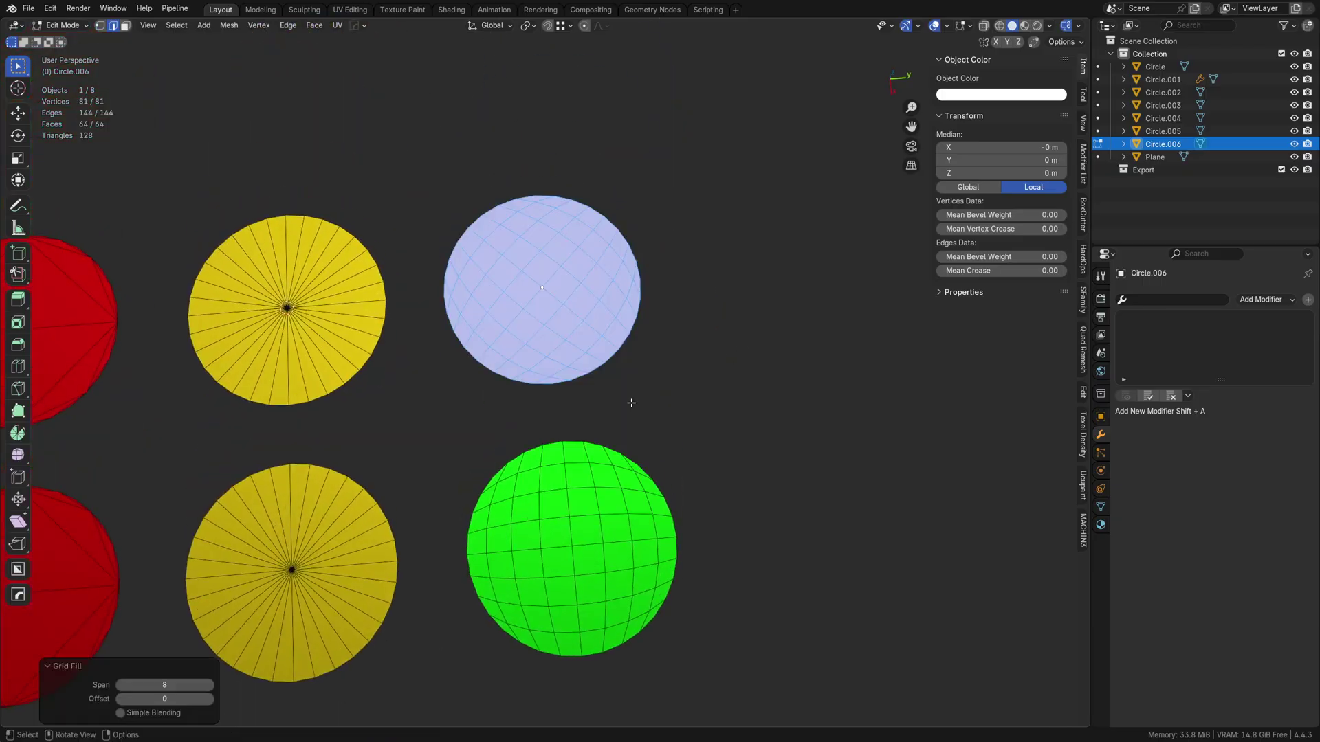
pyautogui.click(209, 699)
pyautogui.click(210, 699)
pyautogui.click(209, 699)
pyautogui.click(210, 699)
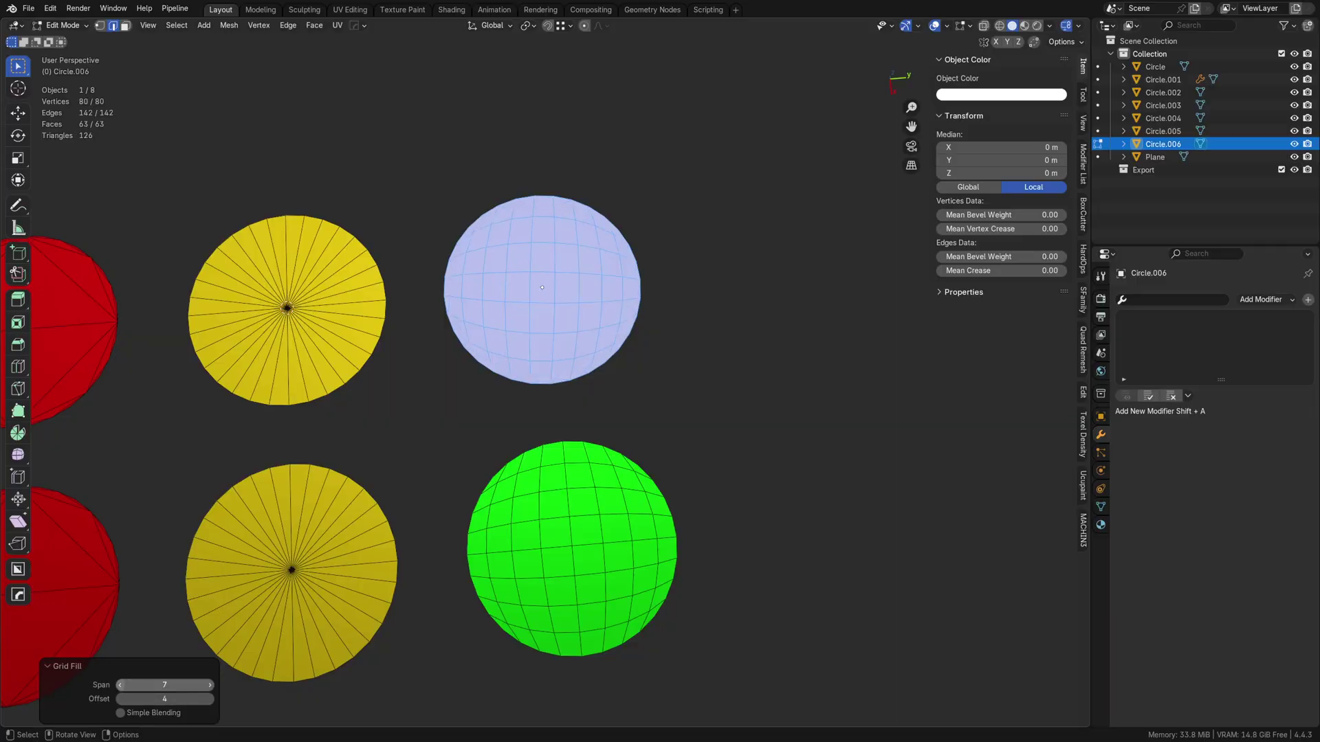
pyautogui.click(210, 685)
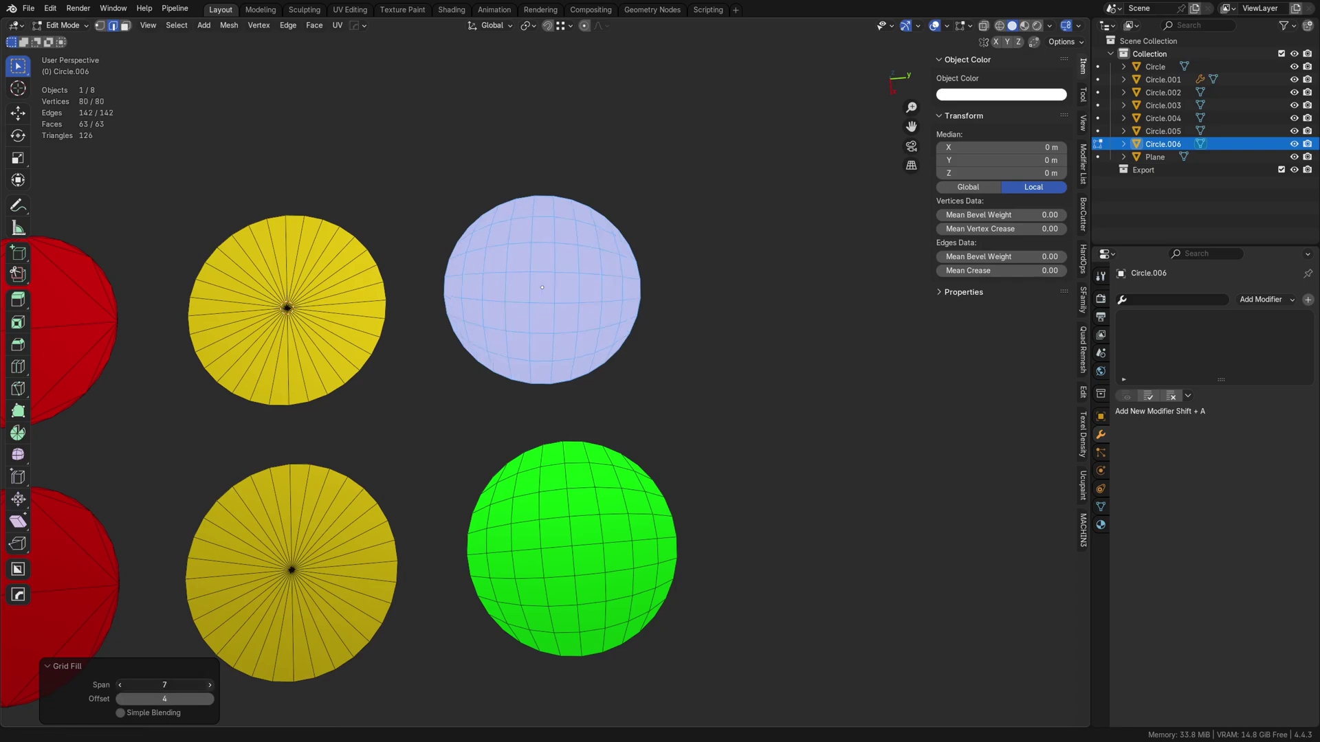
pyautogui.click(210, 685)
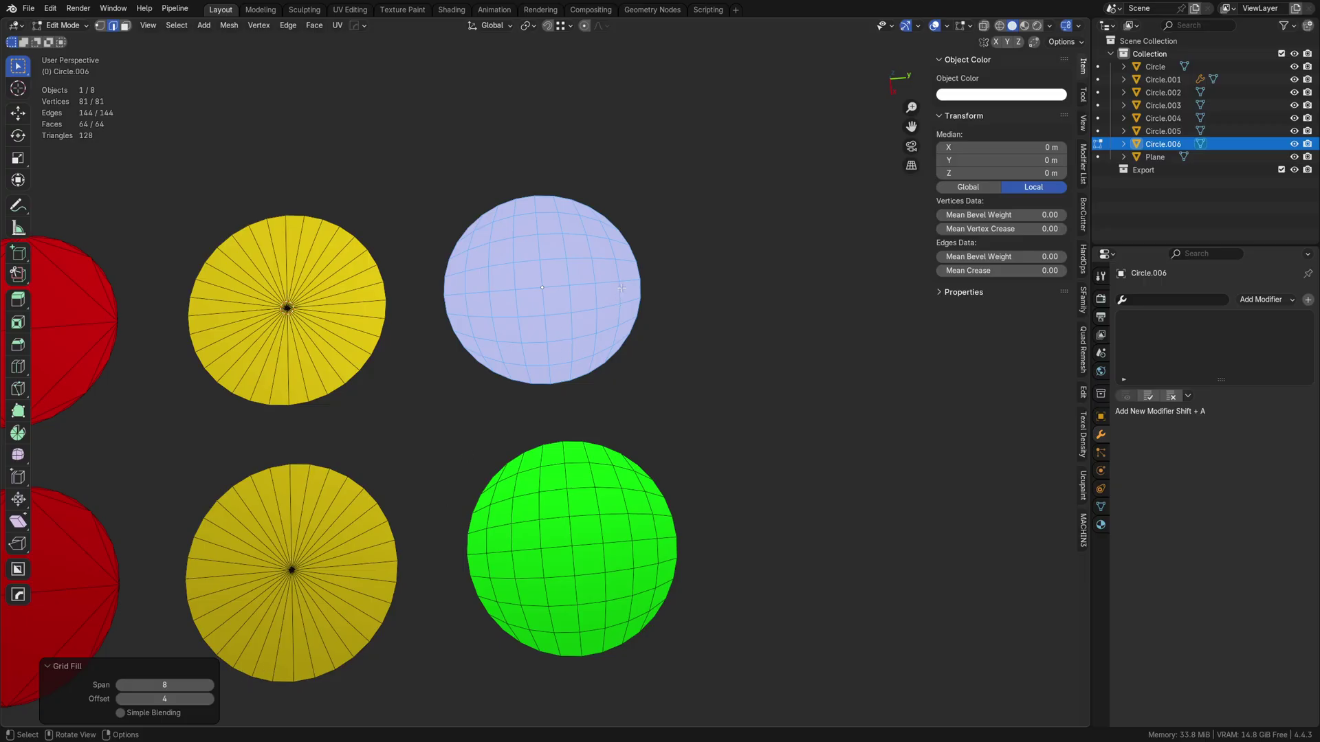
# Paste the green object color onto the newly grid-filled circle and clear its mesh selection.
pyautogui.moveTo(670, 379); pyautogui.dragTo(622, 381, button='middle')
pyautogui.hotkey('ctrl', 'v')
pyautogui.click(706, 378)
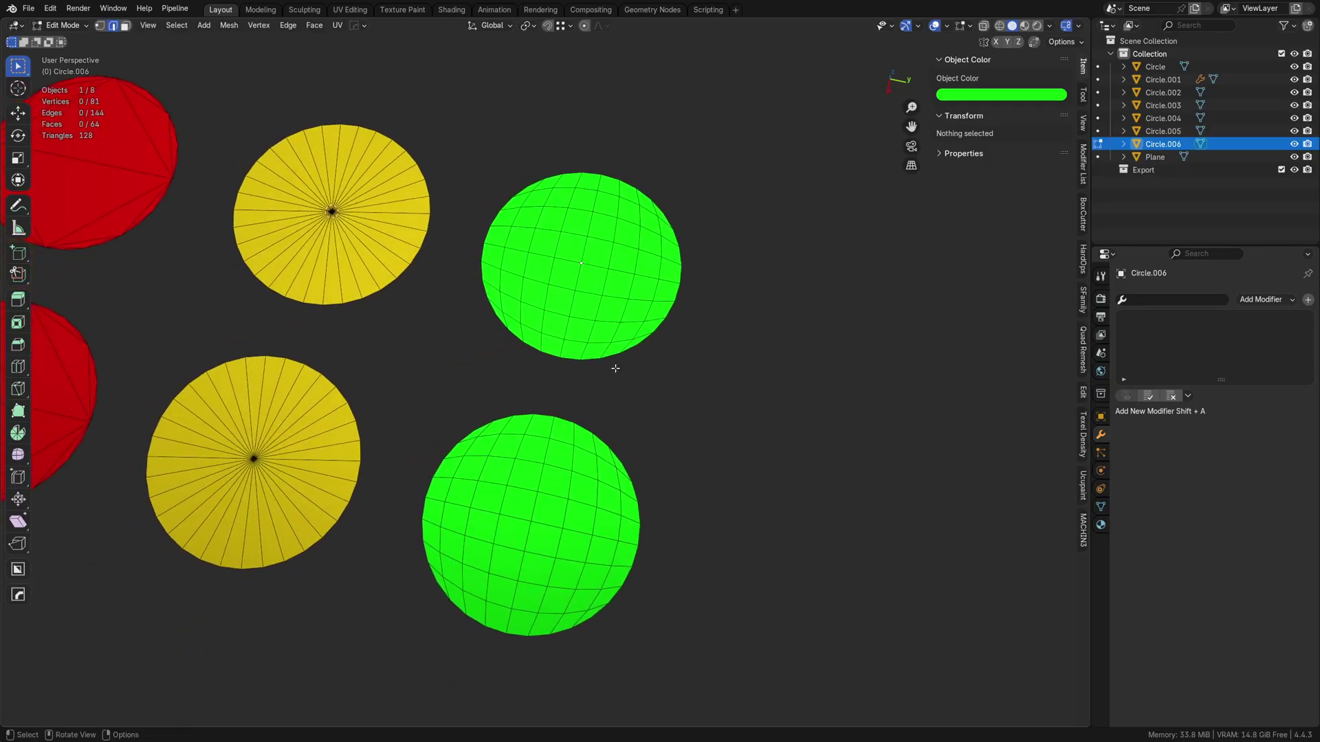
pyautogui.click(611, 356)
pyautogui.press('Tab')
# Leave the circle's mesh, select and frame the extruded plane, and enter mesh editing in face selection mode.
pyautogui.scroll(-3, 457, 481)
pyautogui.keyDown('shift'); pyautogui.moveTo(402, 628); pyautogui.dragTo(571, 433, button='middle'); pyautogui.keyUp('shift')
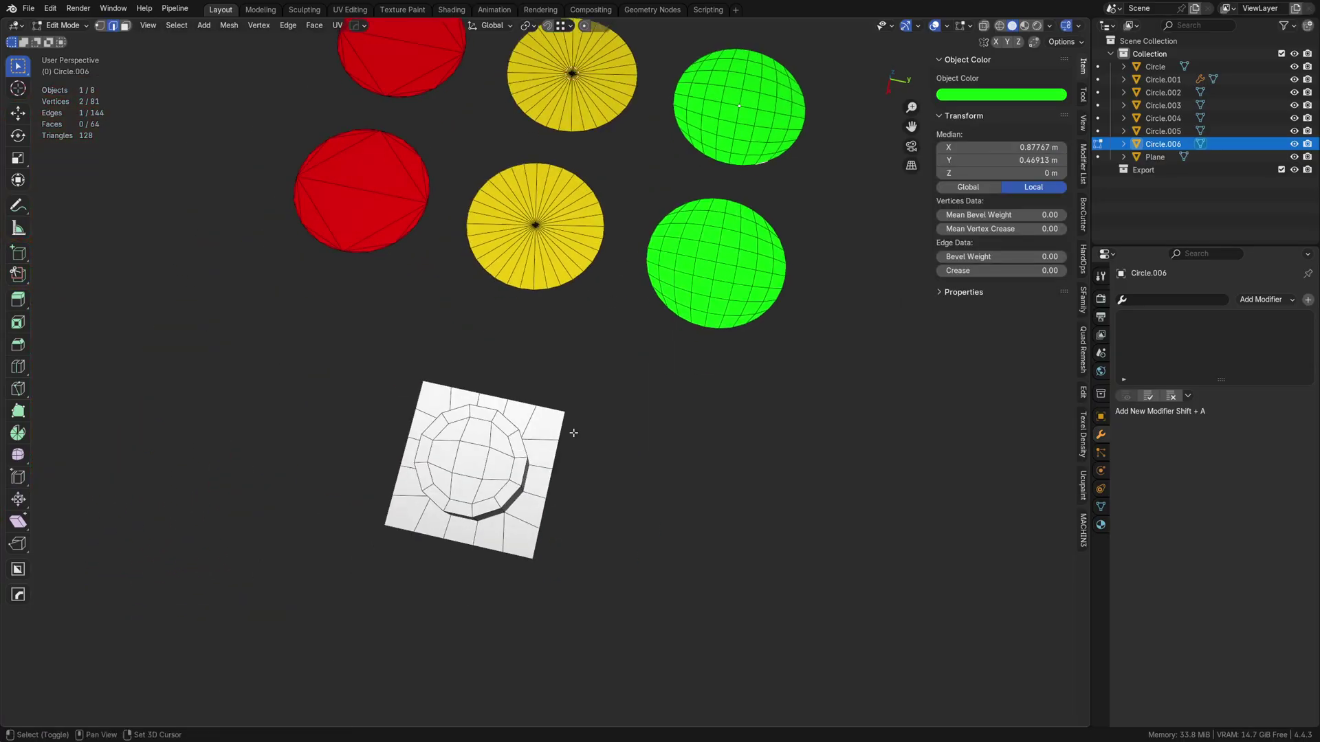
pyautogui.click(466, 498)
pyautogui.press('Tab')
pyautogui.click(771, 176)
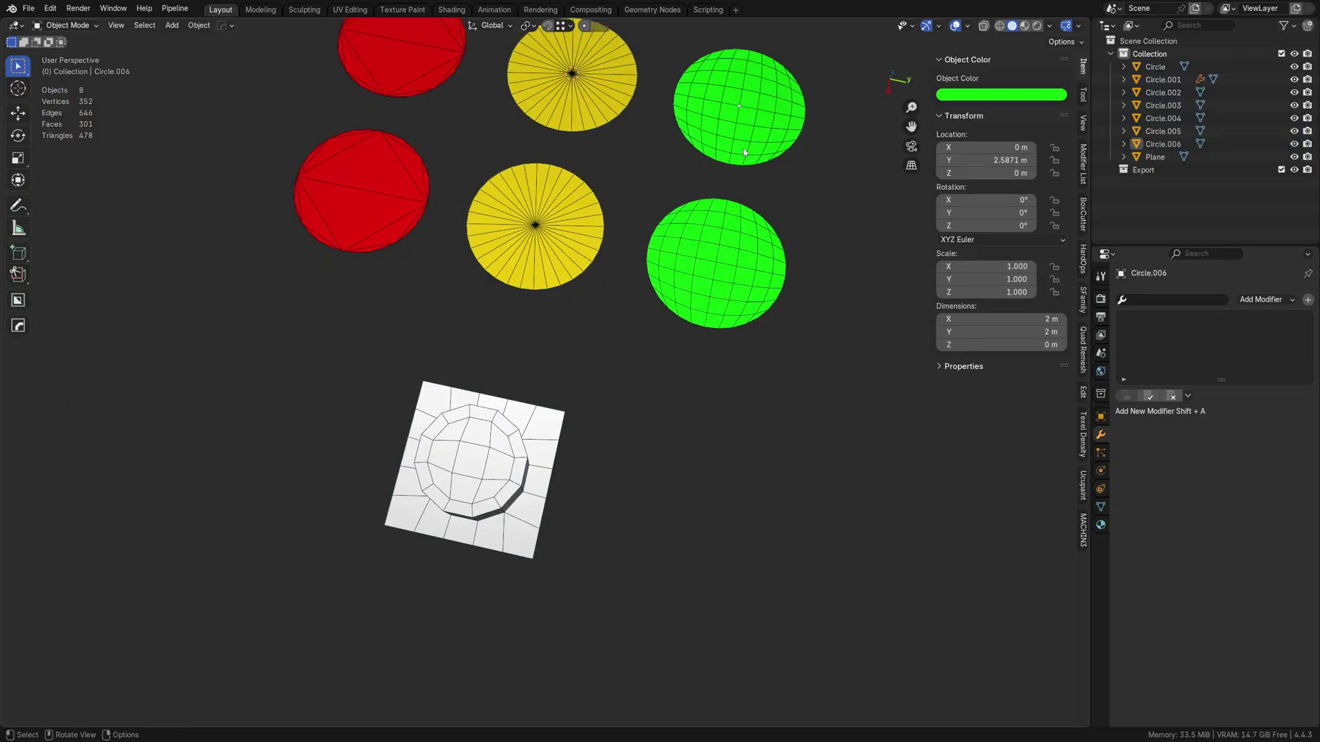
pyautogui.click(751, 146)
pyautogui.moveTo(596, 393); pyautogui.dragTo(501, 482)
pyautogui.press('KP_Decimal')
pyautogui.moveTo(501, 481); pyautogui.dragTo(578, 428, button='middle')
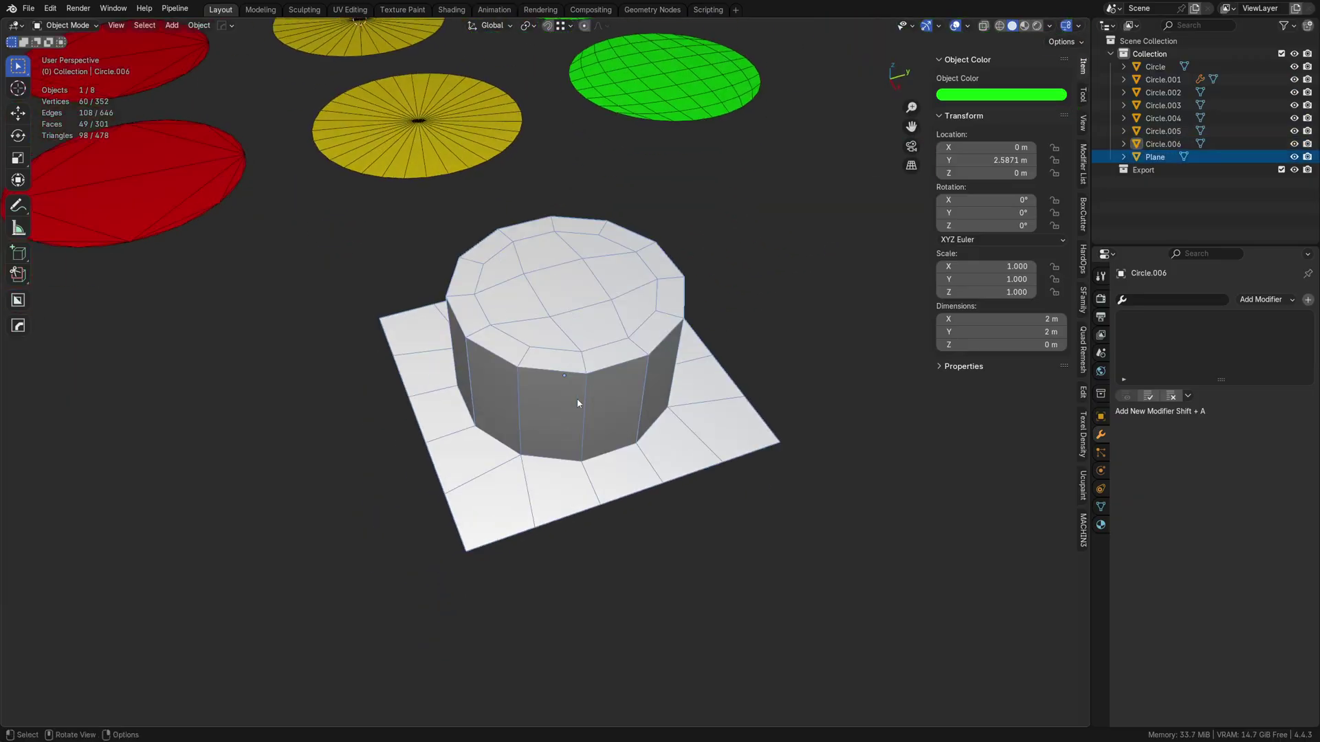
pyautogui.press('Tab')
pyautogui.press('3')
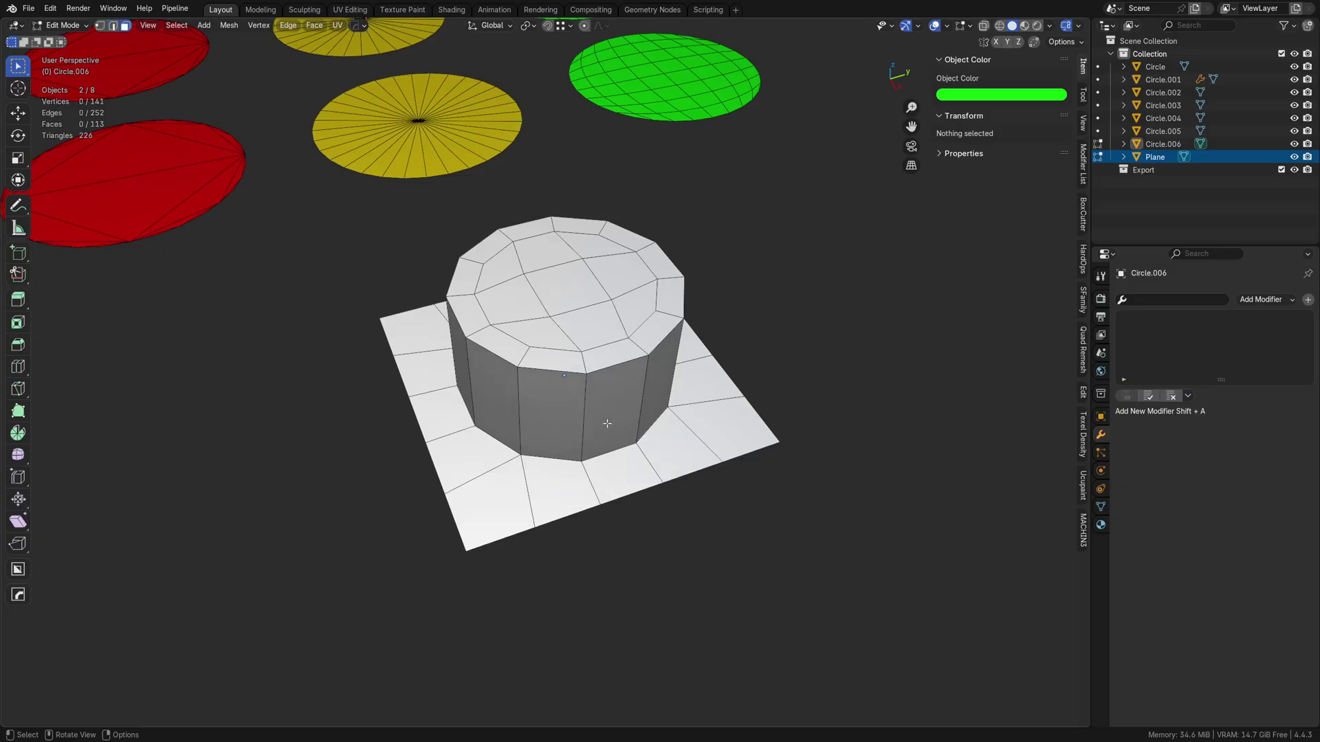
# Bevel the boundary loops of the cylinder's side faces about 0.058 m wide, with 2 segments and a profile shape of 1.
pyautogui.keyDown('alt'); pyautogui.click(607, 422); pyautogui.keyUp('alt')
pyautogui.click(178, 27)
pyautogui.moveTo(245, 224)
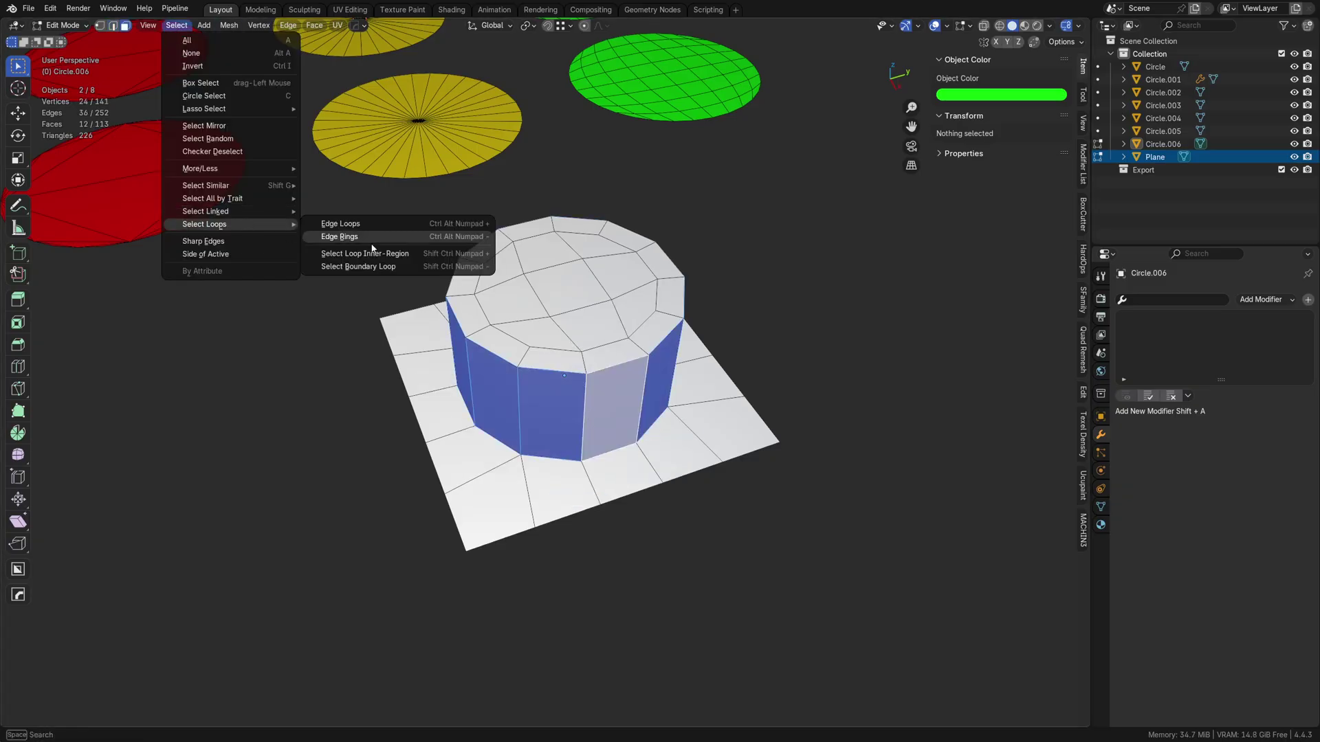
pyautogui.click(399, 265)
pyautogui.hotkey('ctrl', 'b')
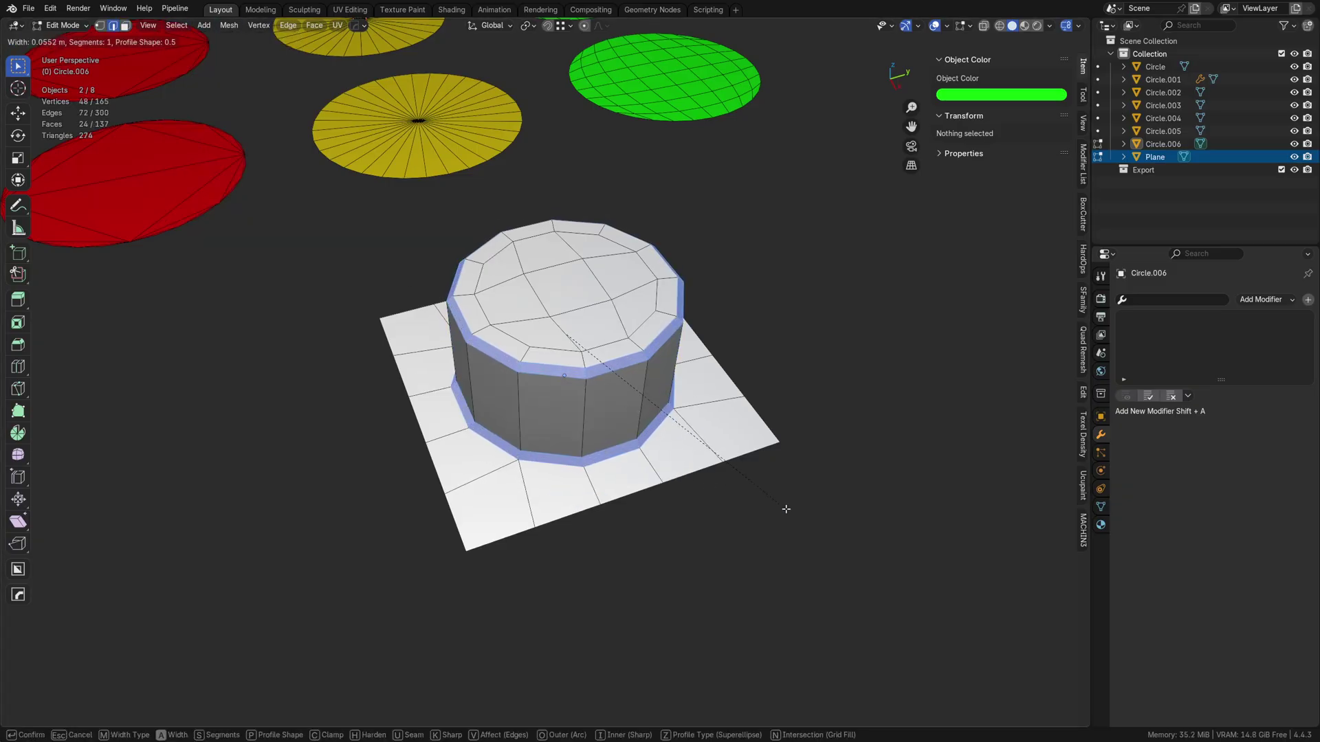
pyautogui.scroll(1, 790, 515)
pyautogui.click(760, 522)
pyautogui.moveTo(175, 556); pyautogui.dragTo(729, 463)
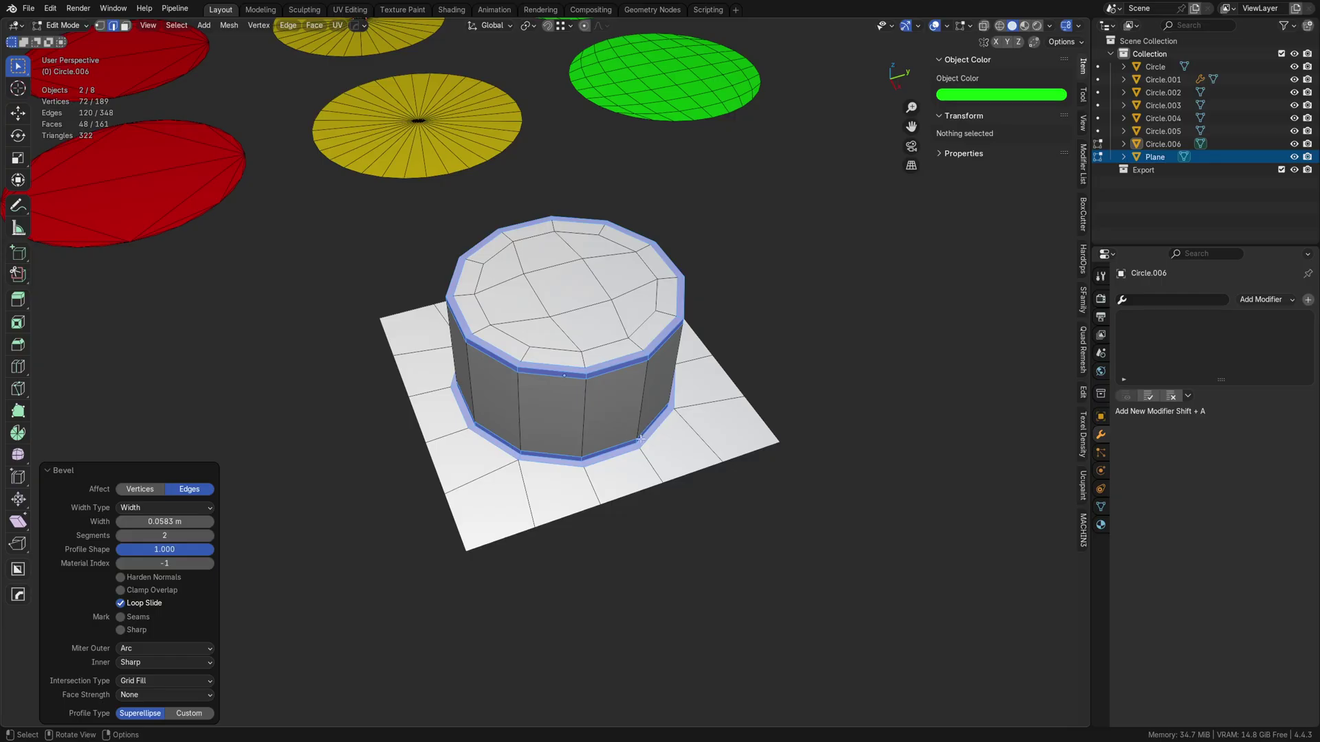
# Leave mesh editing and give the extruded plane a level 2 subdivision.
pyautogui.press('Tab')
pyautogui.hotkey('ctrl', '2')
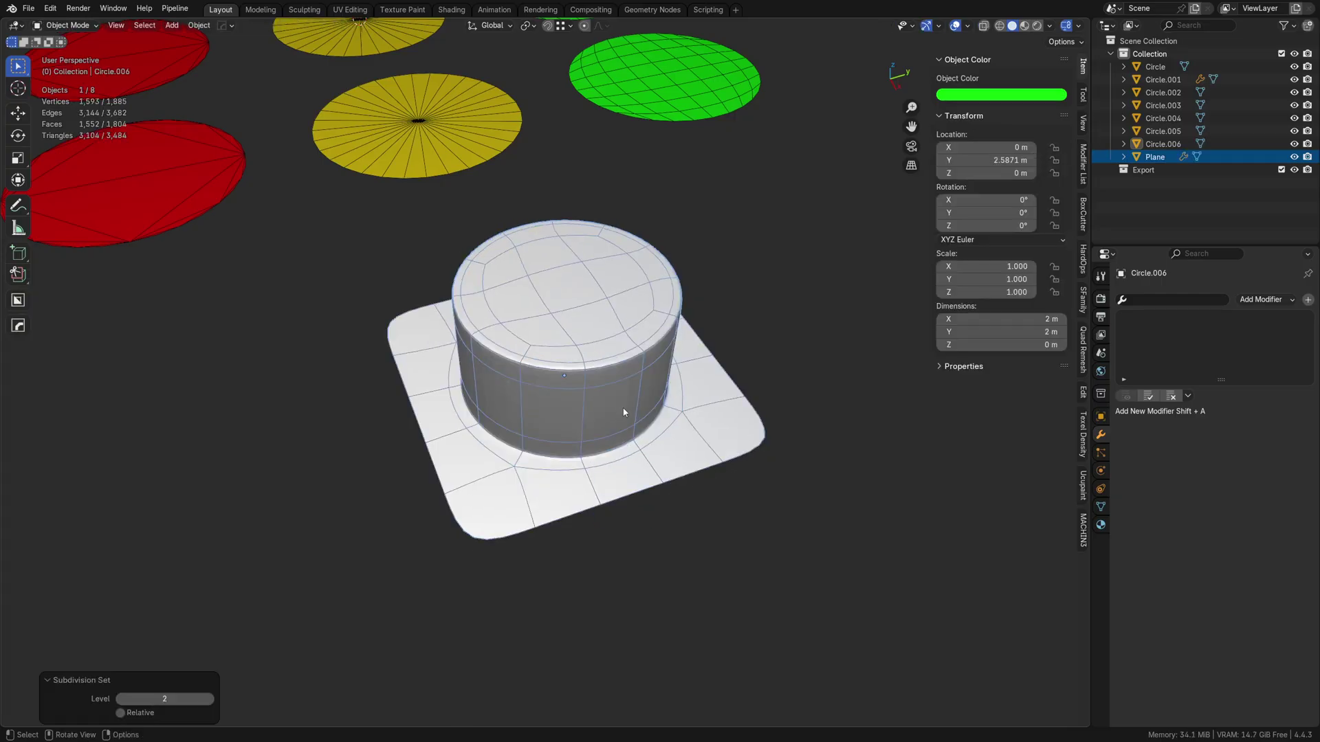
pyautogui.moveTo(613, 415); pyautogui.dragTo(612, 451, button='middle')
pyautogui.hotkey('shift', 'w')
# Select the inner faces of the cylinder's top in face mode and dissolve them into one n-gon.
pyautogui.press('Tab')
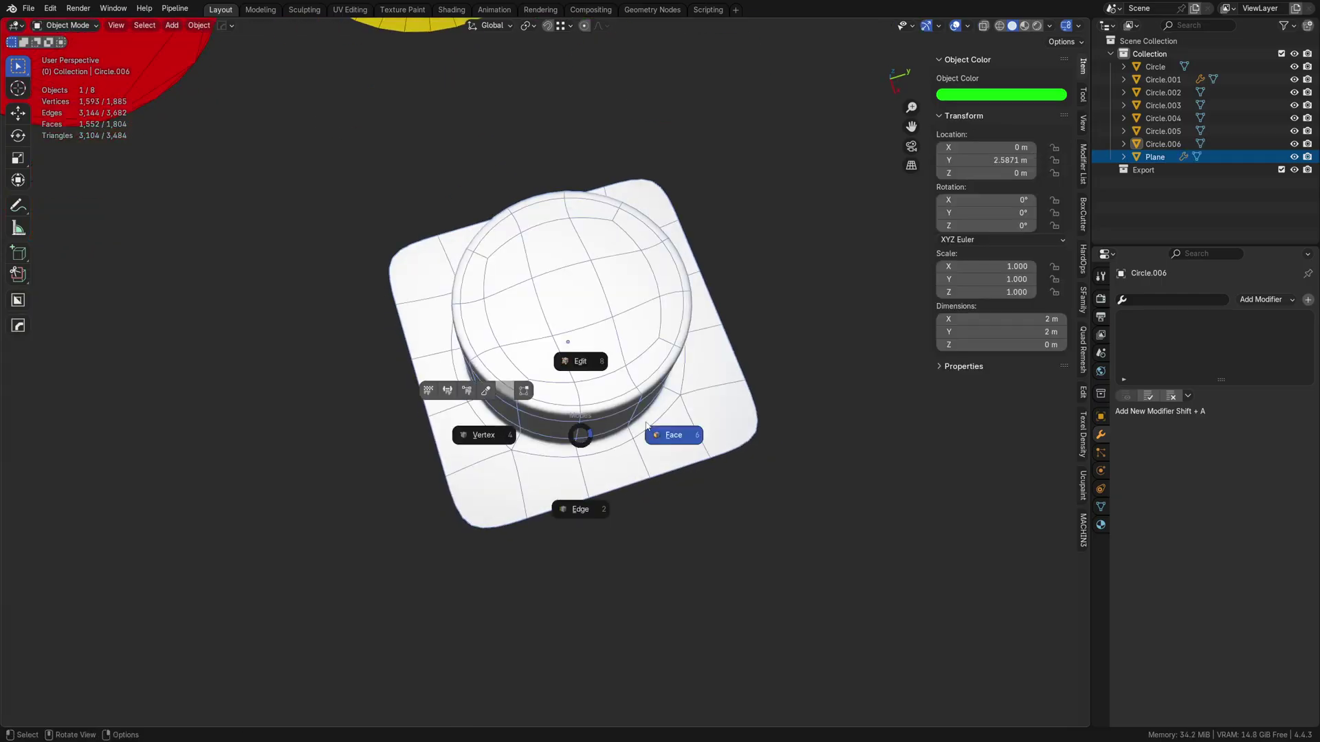
pyautogui.click(672, 436)
pyautogui.click(580, 317)
pyautogui.press('ctrl+KP_Add')
pyautogui.hotkey('ctrl', 'x')
# Inset the top n-gon, merge the inner face at its center into a triangle fan, and leave mesh editing.
pyautogui.press('i')
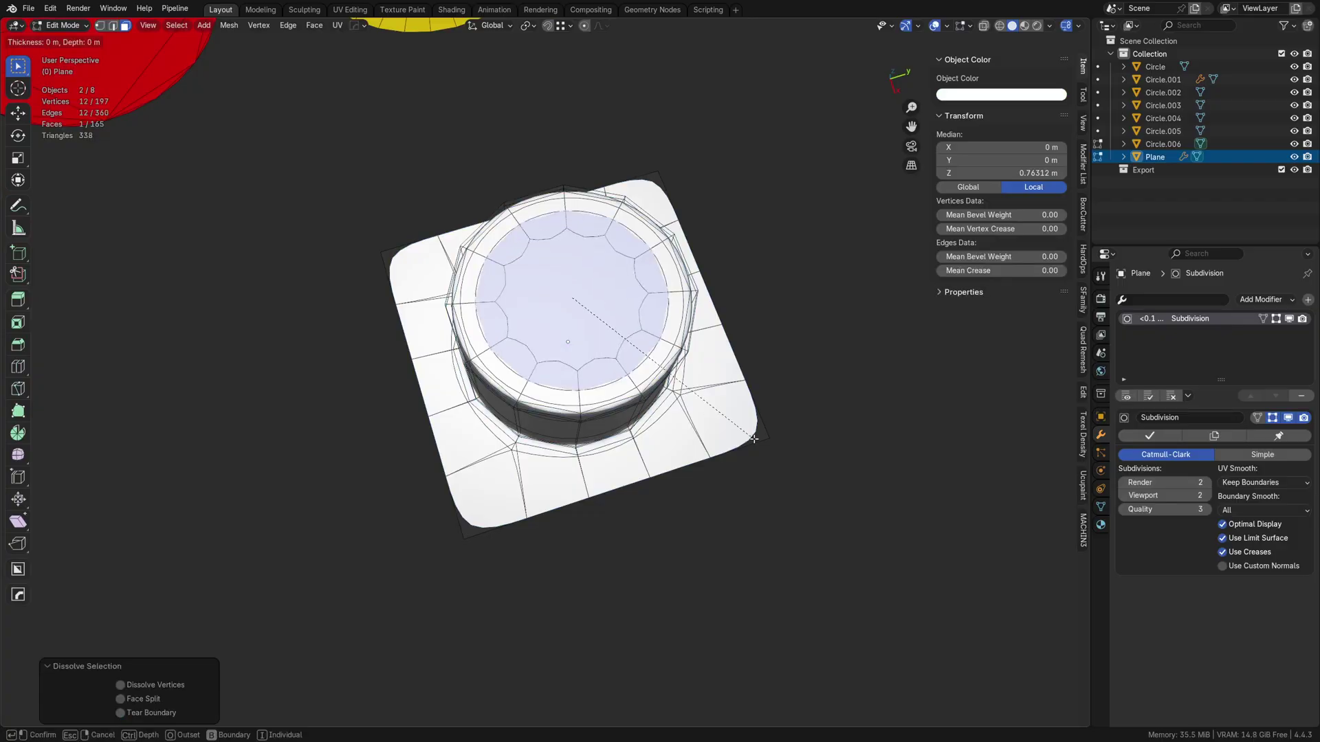
pyautogui.click(717, 415)
pyautogui.press('m')
pyautogui.press('c')
pyautogui.press('Tab')
# Deselect all objects with the wireframe shown and turn off the Subdivision's Optimal Display to examine the fan's subdivided topology.
pyautogui.hotkey('shift', 'w')
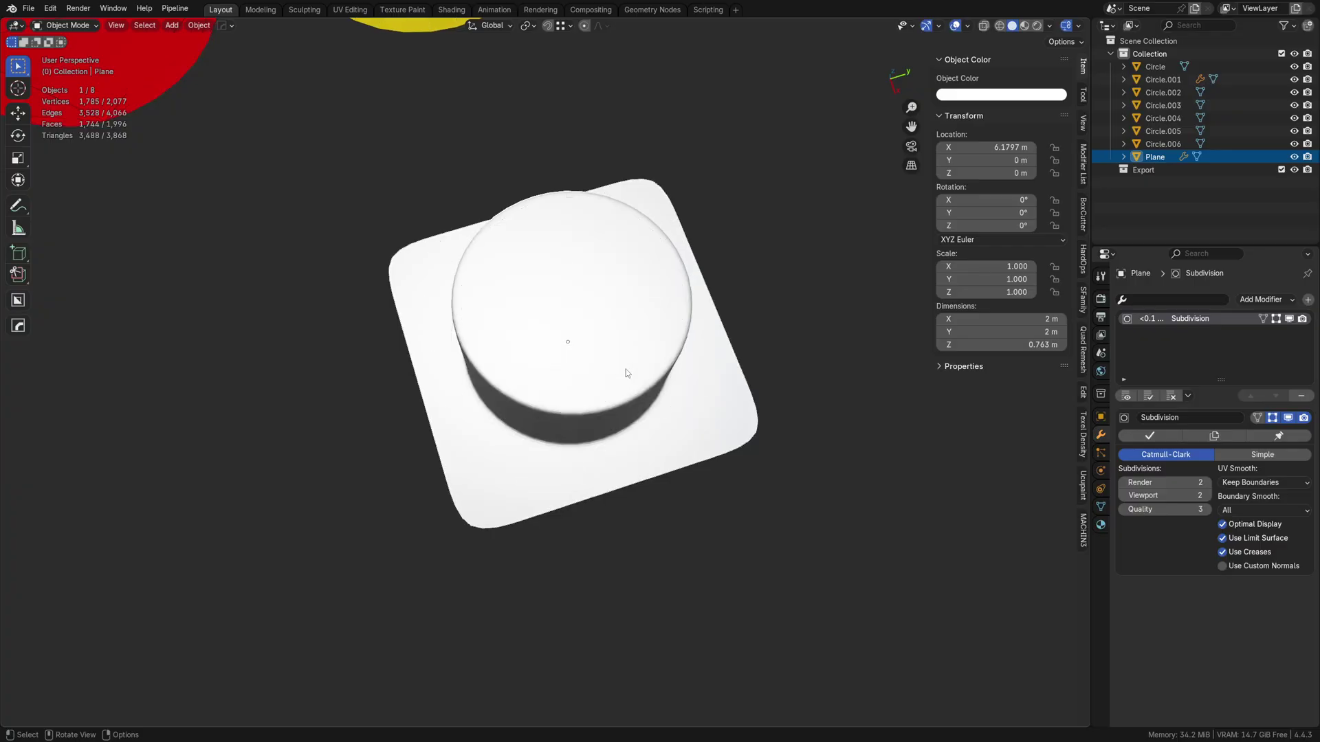
pyautogui.moveTo(649, 345); pyautogui.dragTo(571, 323, button='middle')
pyautogui.hotkey('shift', 'w')
pyautogui.scroll(6, 571, 323)
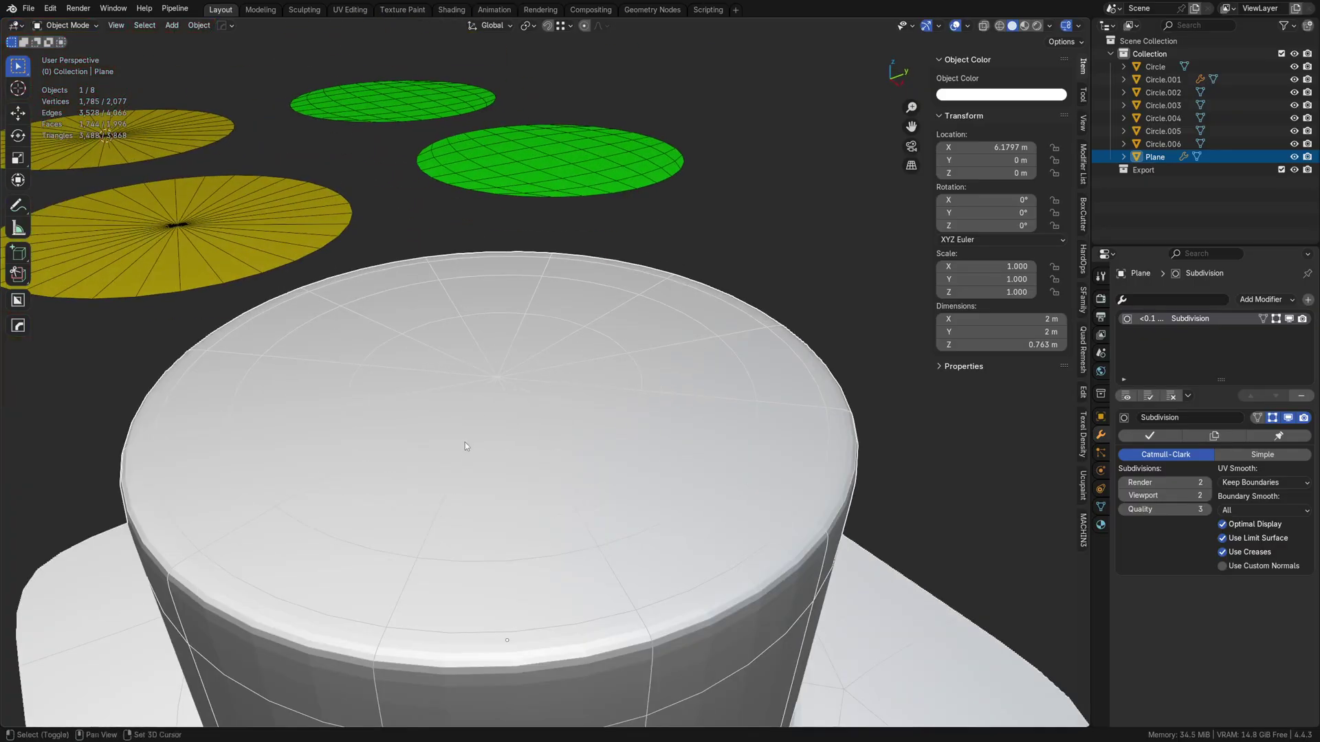
pyautogui.keyDown('shift'); pyautogui.moveTo(465, 442); pyautogui.dragTo(607, 302, button='middle'); pyautogui.keyUp('shift')
pyautogui.press('a')
pyautogui.hotkey('alt', 'a')
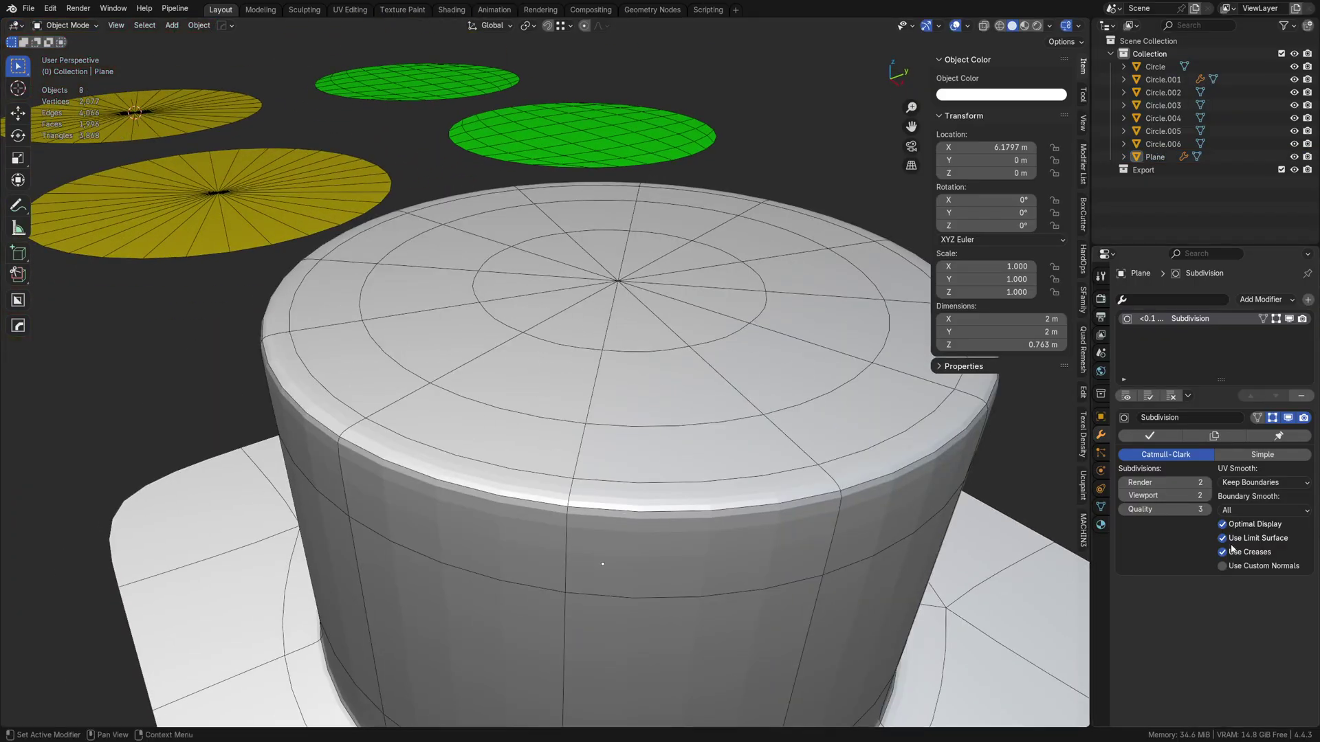
pyautogui.click(1225, 525)
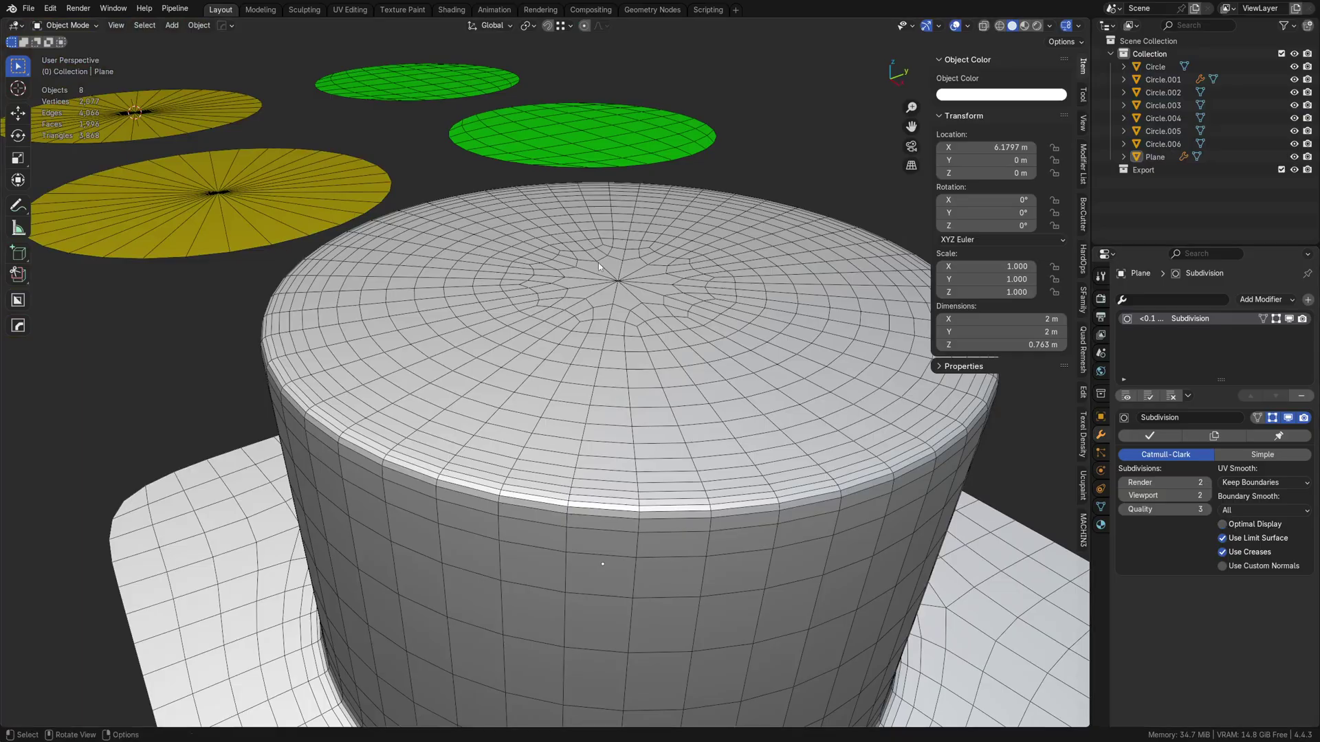
pyautogui.scroll(-4, 650, 376)
pyautogui.moveTo(649, 376); pyautogui.dragTo(608, 400, button='middle')
# Undo the display change, the center merge and the inset, back to the selected top n-gon.
pyautogui.hotkey('ctrl', 'z')
pyautogui.hotkey('ctrl', 'z')
pyautogui.hotkey('ctrl', 'z')
pyautogui.hotkey('ctrl', 'z')
pyautogui.hotkey('ctrl', 'z')
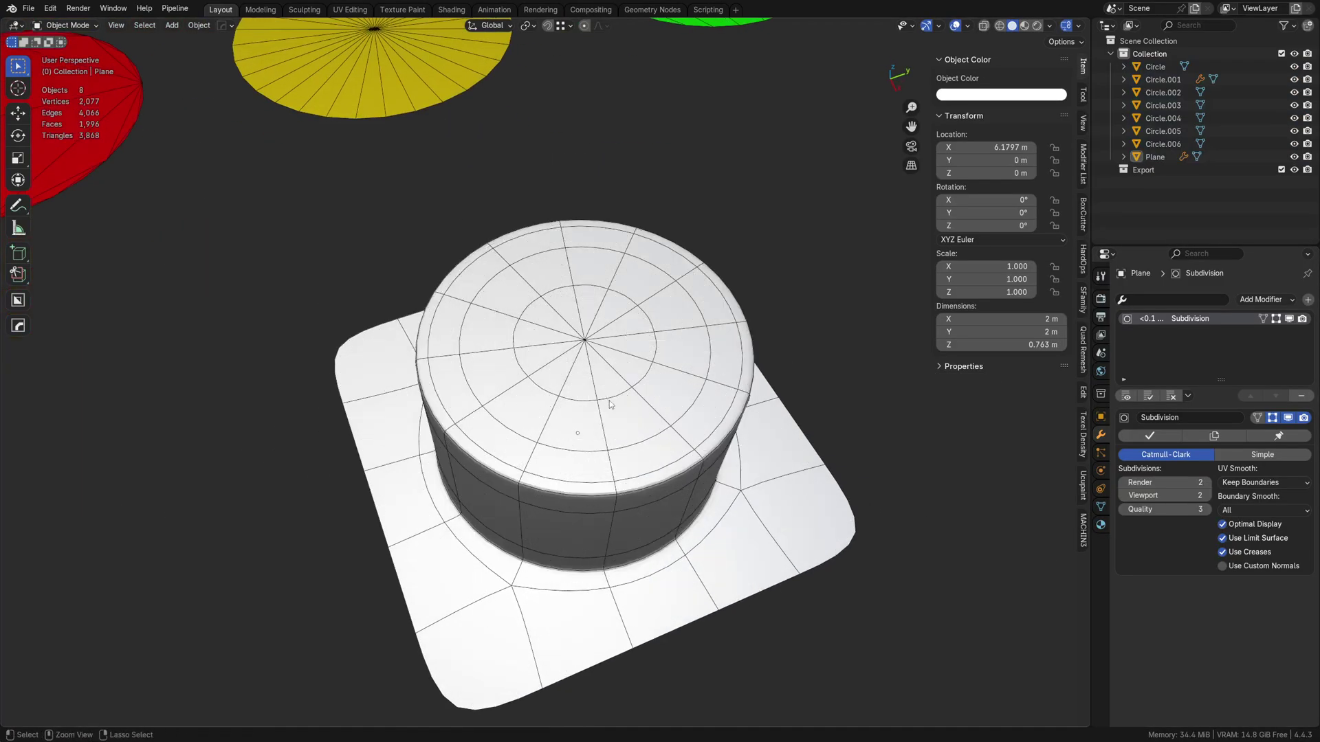
pyautogui.hotkey('ctrl', 'z')
pyautogui.hotkey('ctrl', 'z')
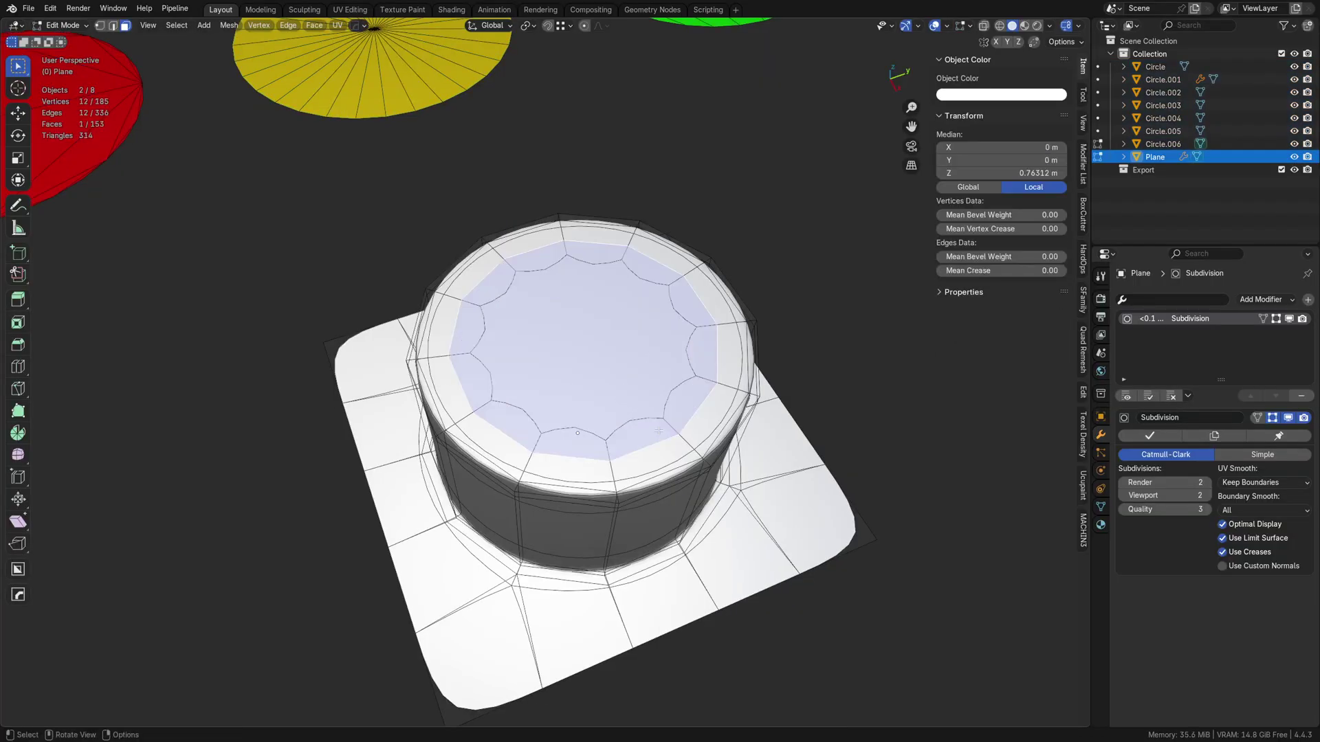
# Triangulate the top n-gon, leave mesh editing and turn off the Subdivision's Optimal Display to examine the surface flow.
pyautogui.hotkey('ctrl', 't')
pyautogui.press('Tab')
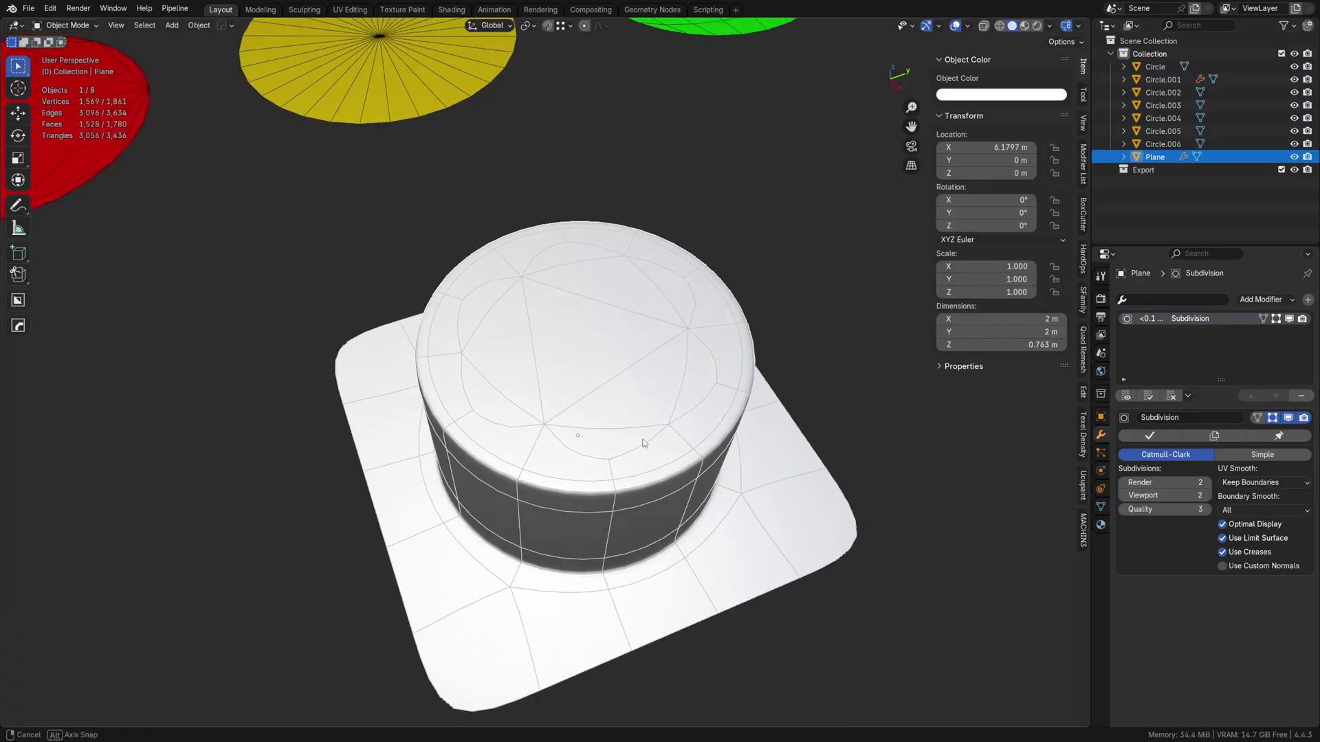
pyautogui.moveTo(655, 446); pyautogui.dragTo(647, 514, button='middle')
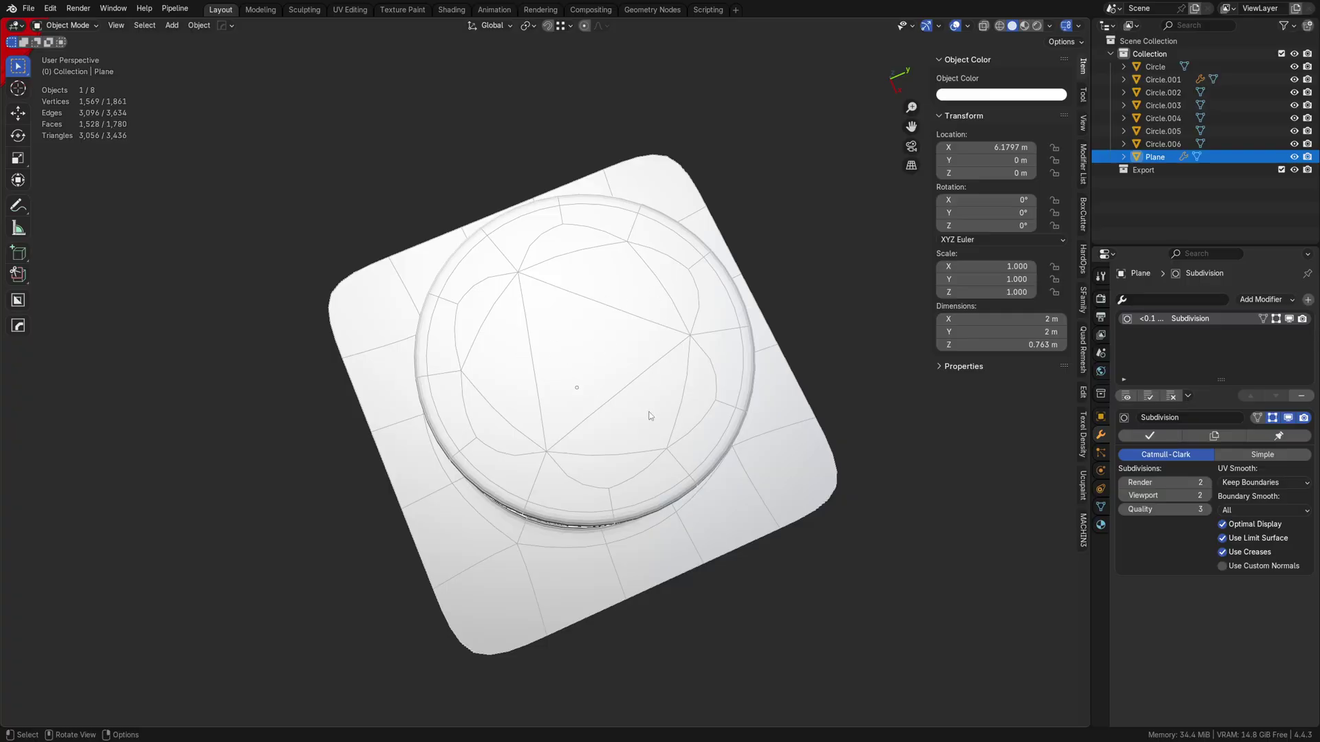
pyautogui.click(1235, 526)
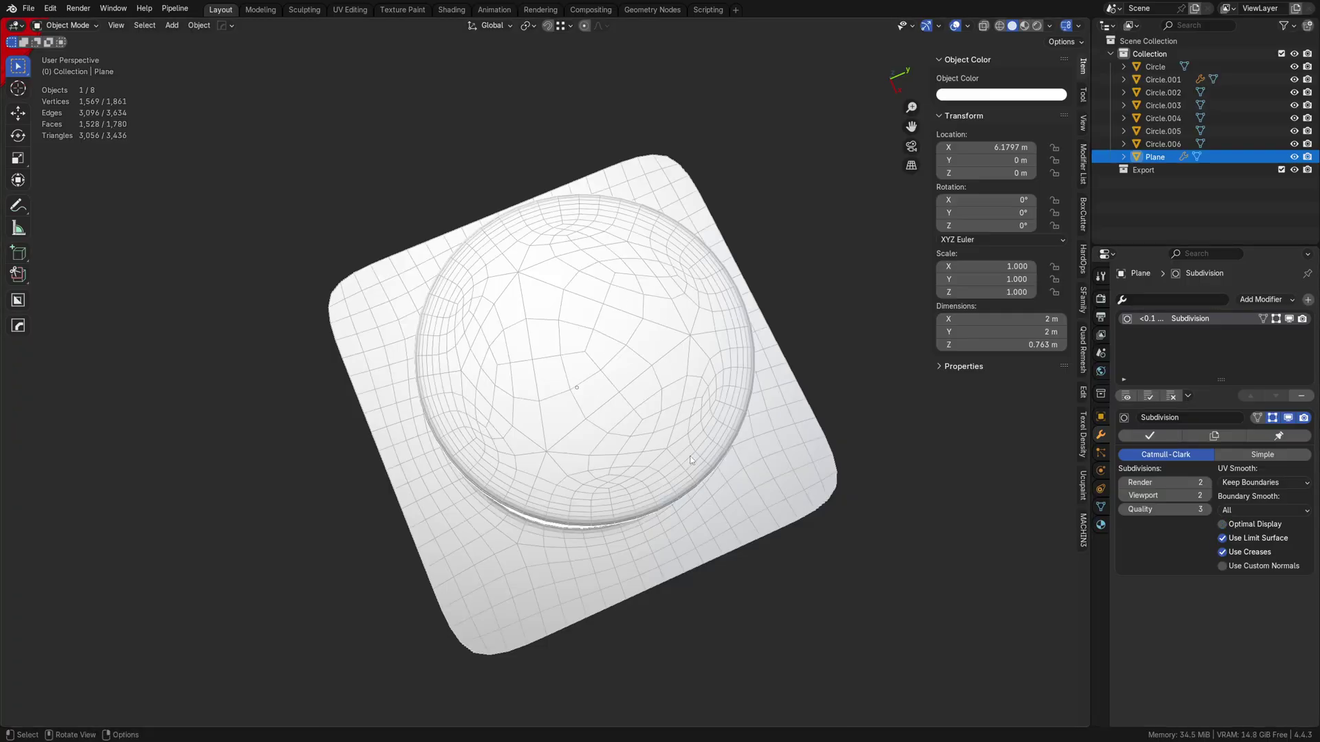
pyautogui.moveTo(701, 426); pyautogui.dragTo(521, 340, button='middle')
pyautogui.moveTo(521, 405); pyautogui.dragTo(509, 440, button='middle')
pyautogui.moveTo(433, 512); pyautogui.dragTo(423, 527, button='middle')
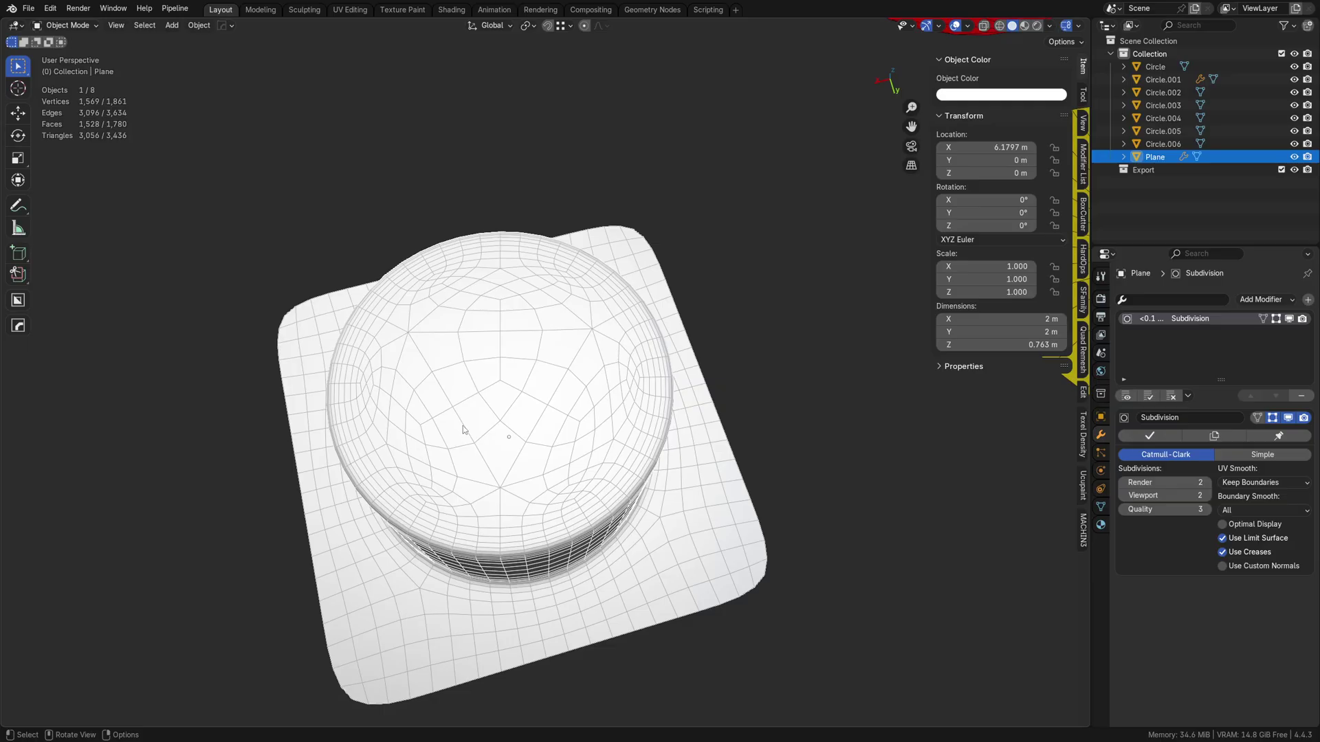
pyautogui.moveTo(459, 463); pyautogui.dragTo(792, 432, button='middle')
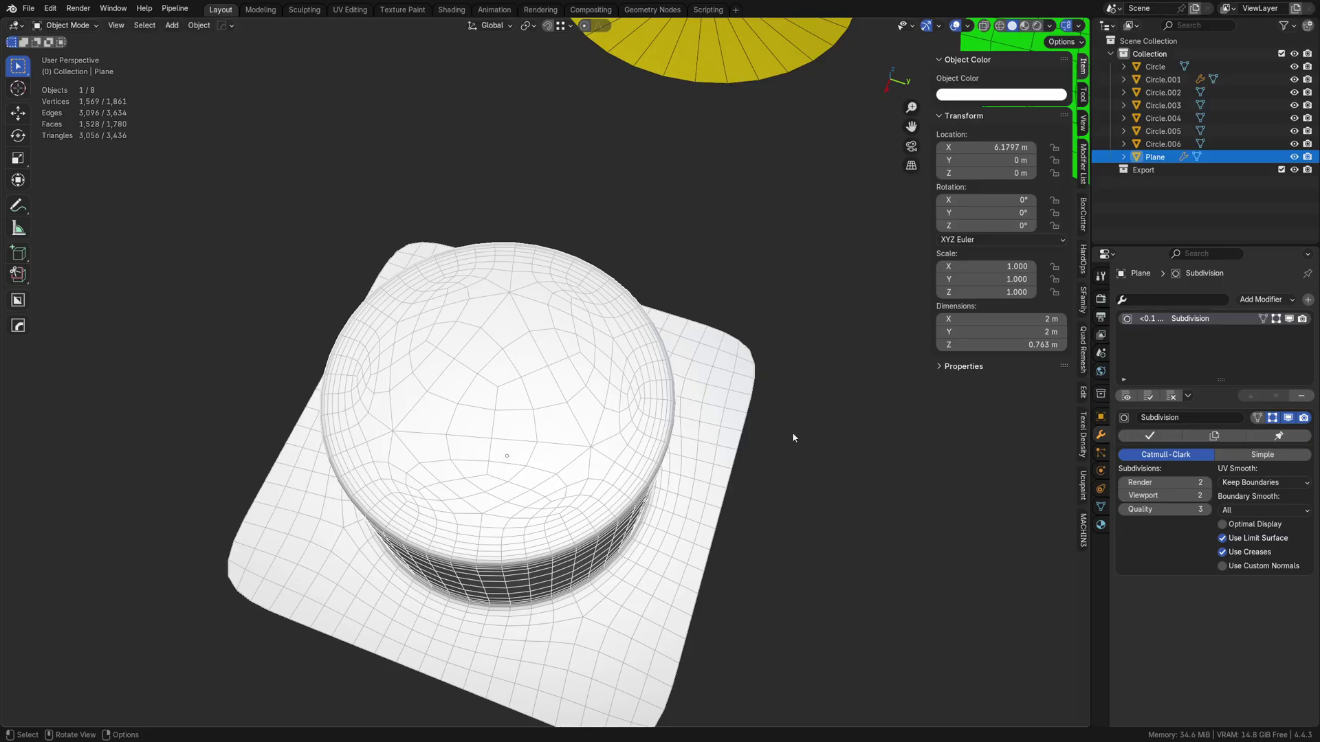
# Remove the Subdivision modifier from the extruded plane and delete the plane object.
pyautogui.click(1300, 398)
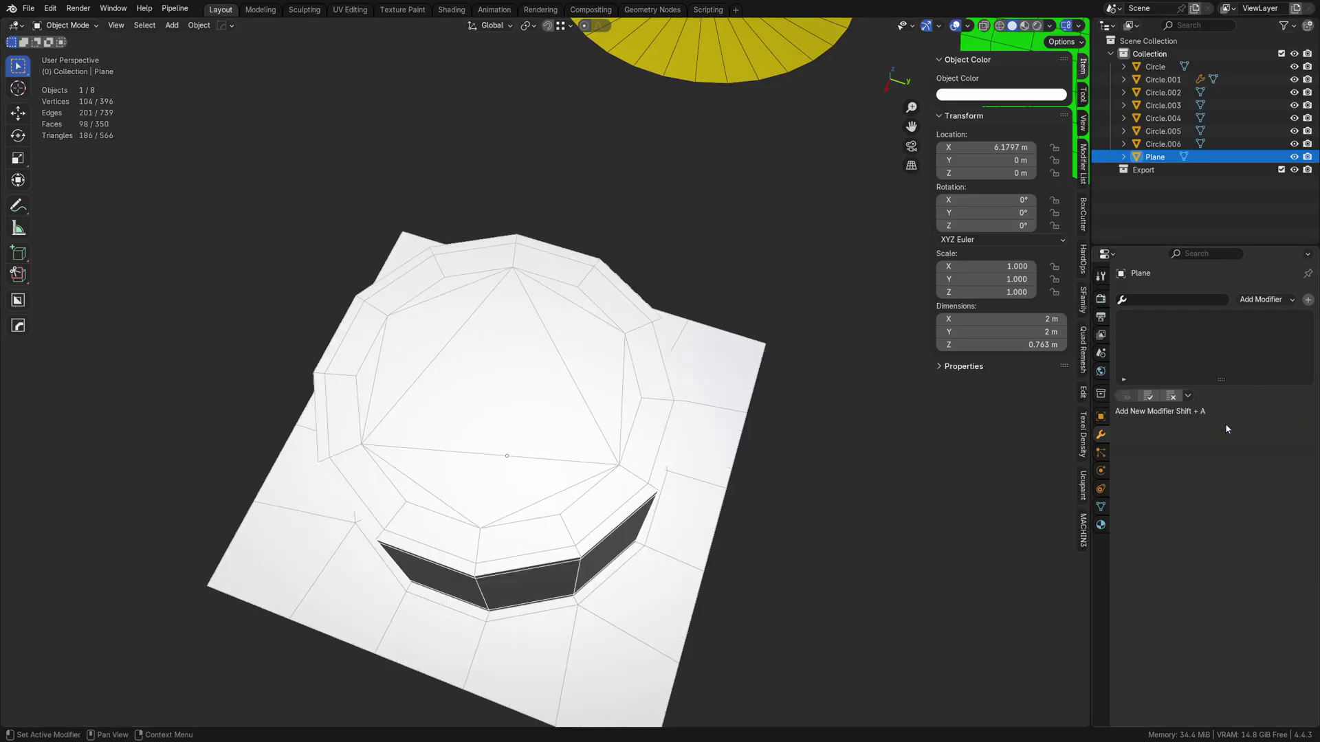
pyautogui.scroll(-5, 605, 371)
pyautogui.keyDown('shift'); pyautogui.moveTo(597, 364); pyautogui.dragTo(518, 461, button='middle'); pyautogui.keyUp('shift')
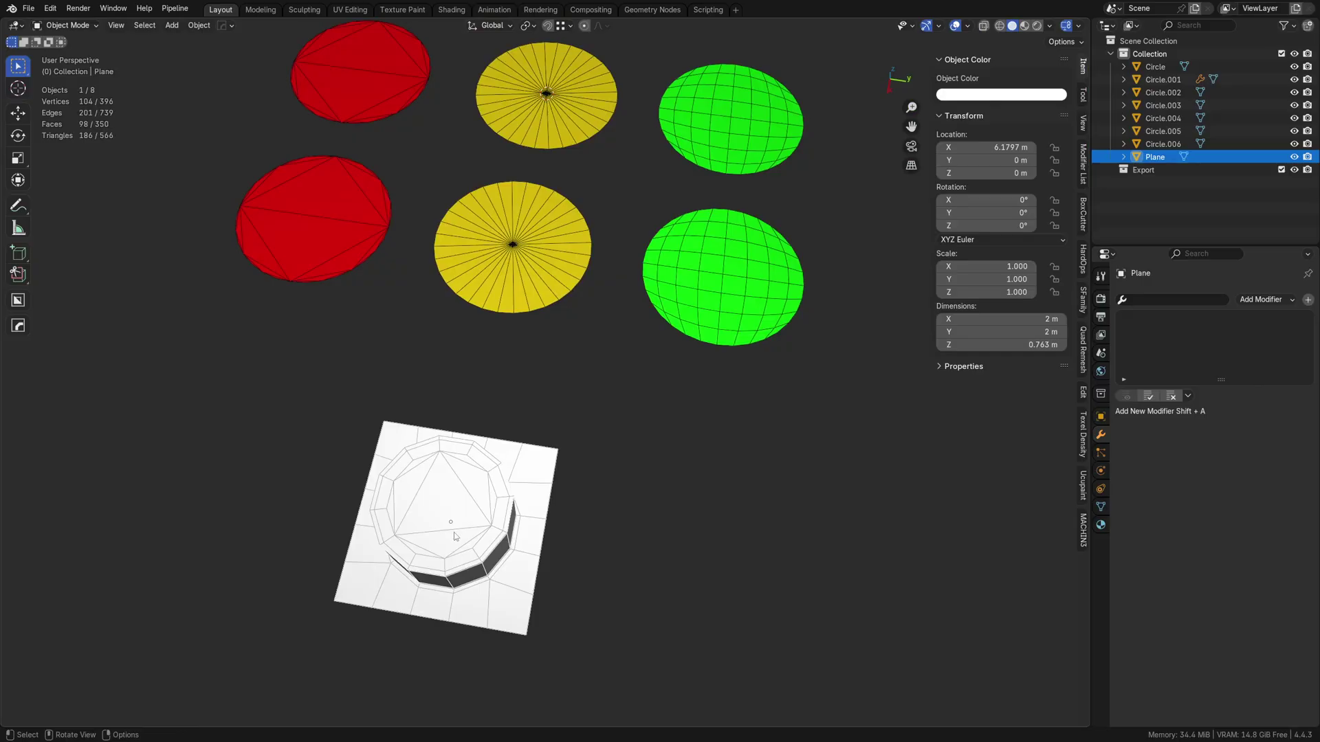
pyautogui.press('Delete')
# Duplicate the nearer yellow triangle-fan circle and move the copy about 3.04 m along the X axis.
pyautogui.click(514, 231)
pyautogui.press('KP_Decimal')
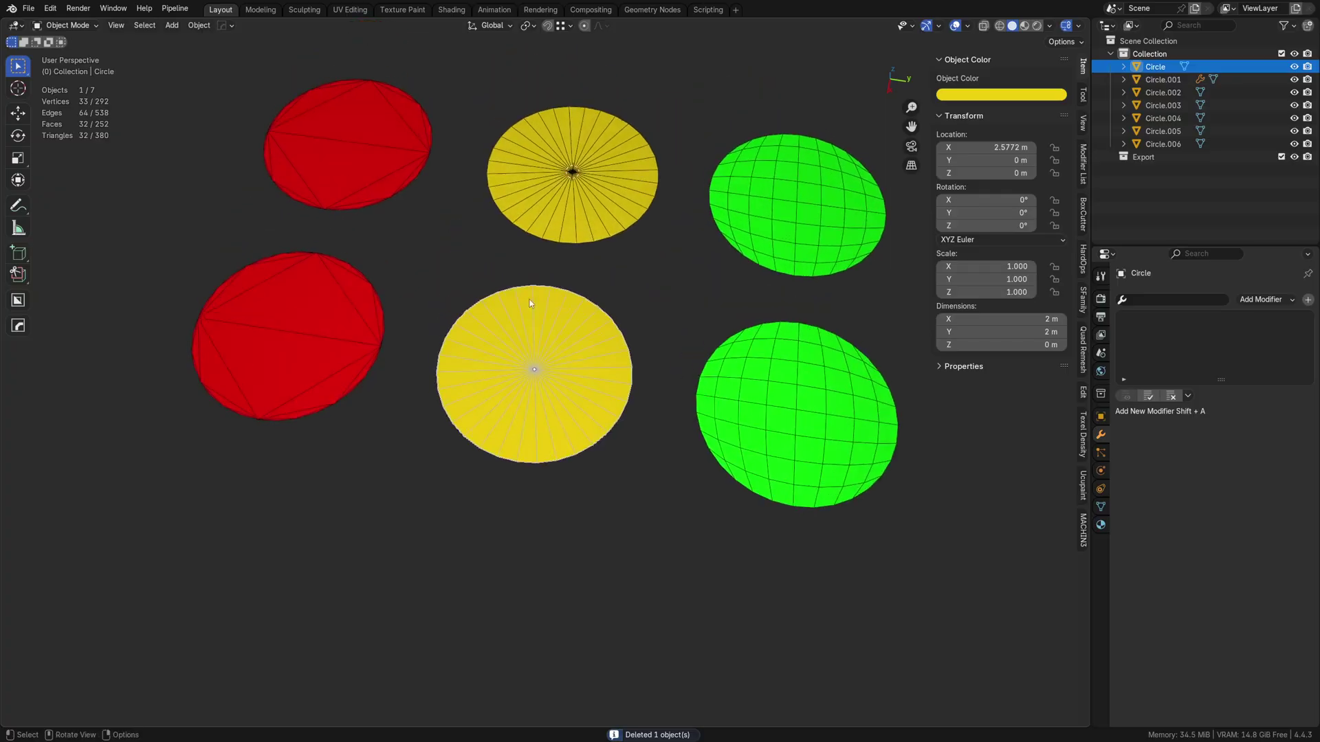
pyautogui.scroll(2, 546, 443)
pyautogui.moveTo(543, 450); pyautogui.dragTo(569, 444, button='middle')
pyautogui.scroll(-4, 616, 484)
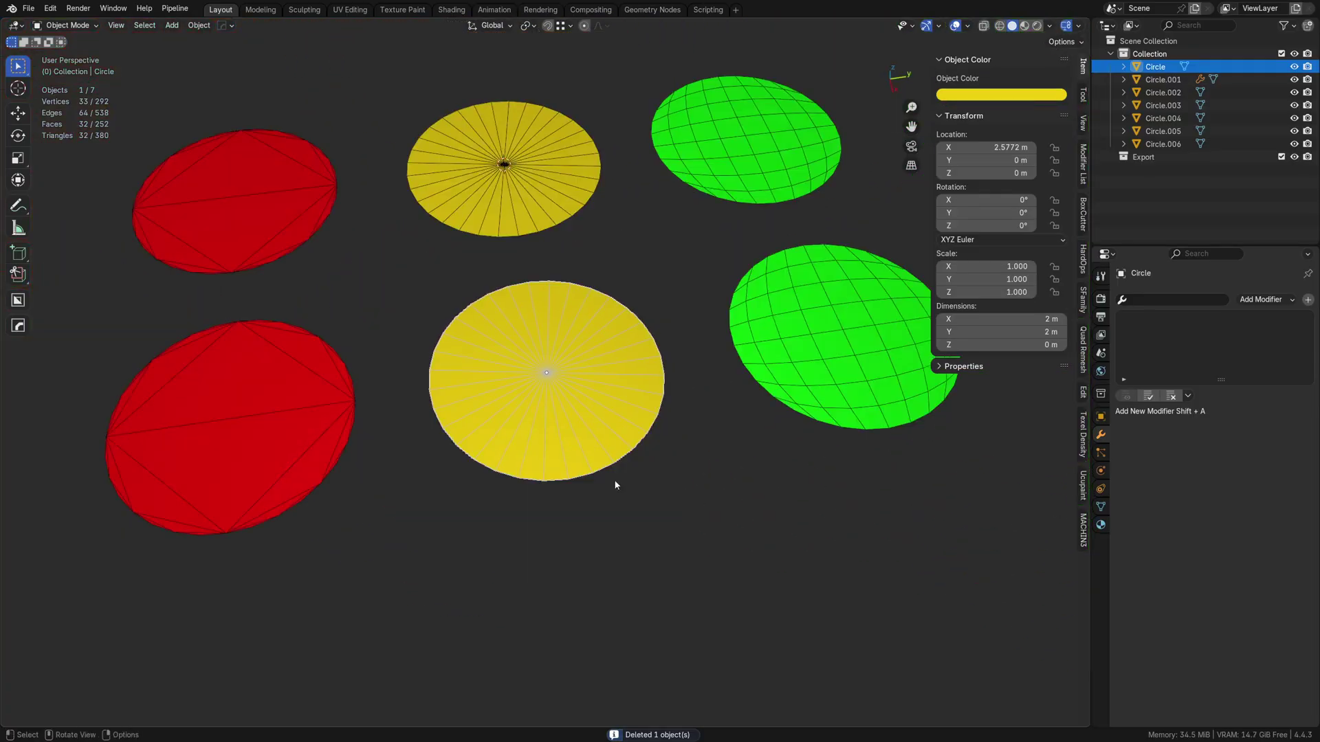
pyautogui.keyDown('shift'); pyautogui.moveTo(494, 477); pyautogui.dragTo(625, 442, button='middle'); pyautogui.keyUp('shift')
pyautogui.hotkey('shift', 'd')
pyautogui.press('x')
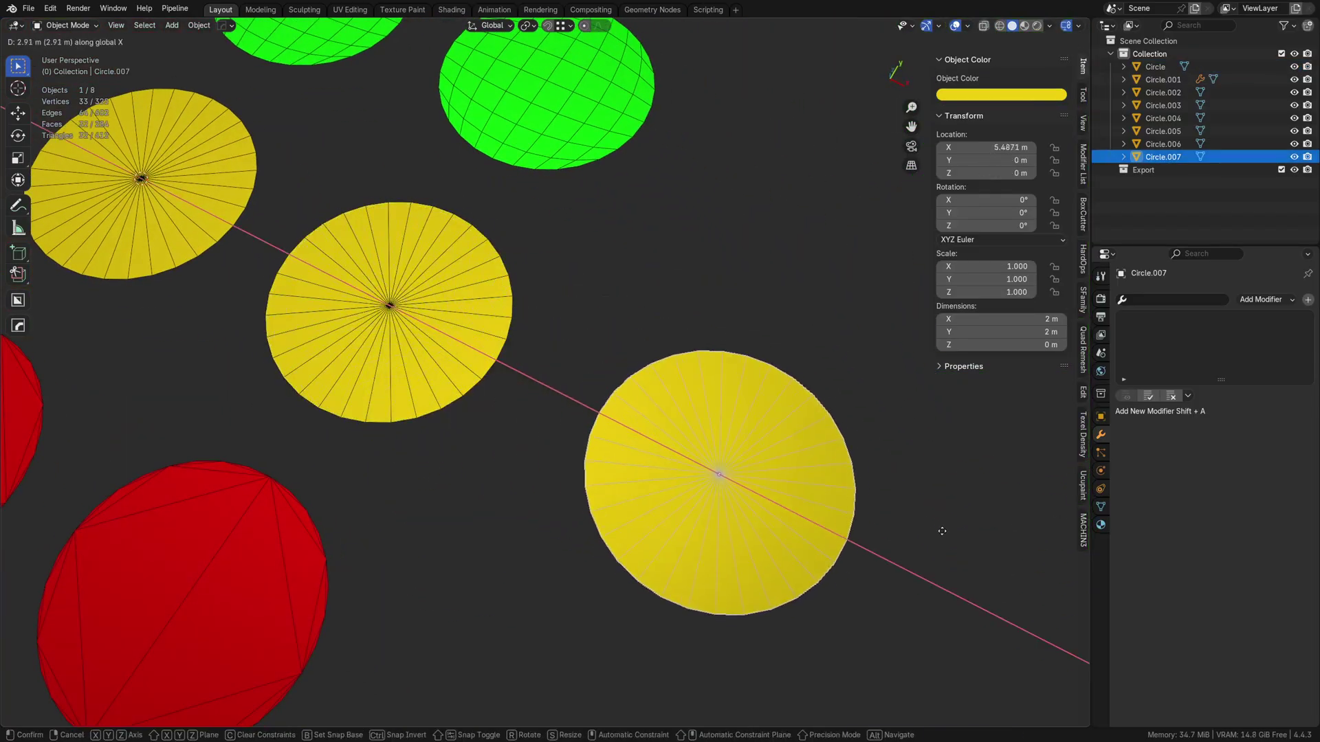
pyautogui.click(814, 542)
pyautogui.keyDown('shift'); pyautogui.moveTo(813, 541); pyautogui.dragTo(694, 470, button='middle'); pyautogui.keyUp('shift')
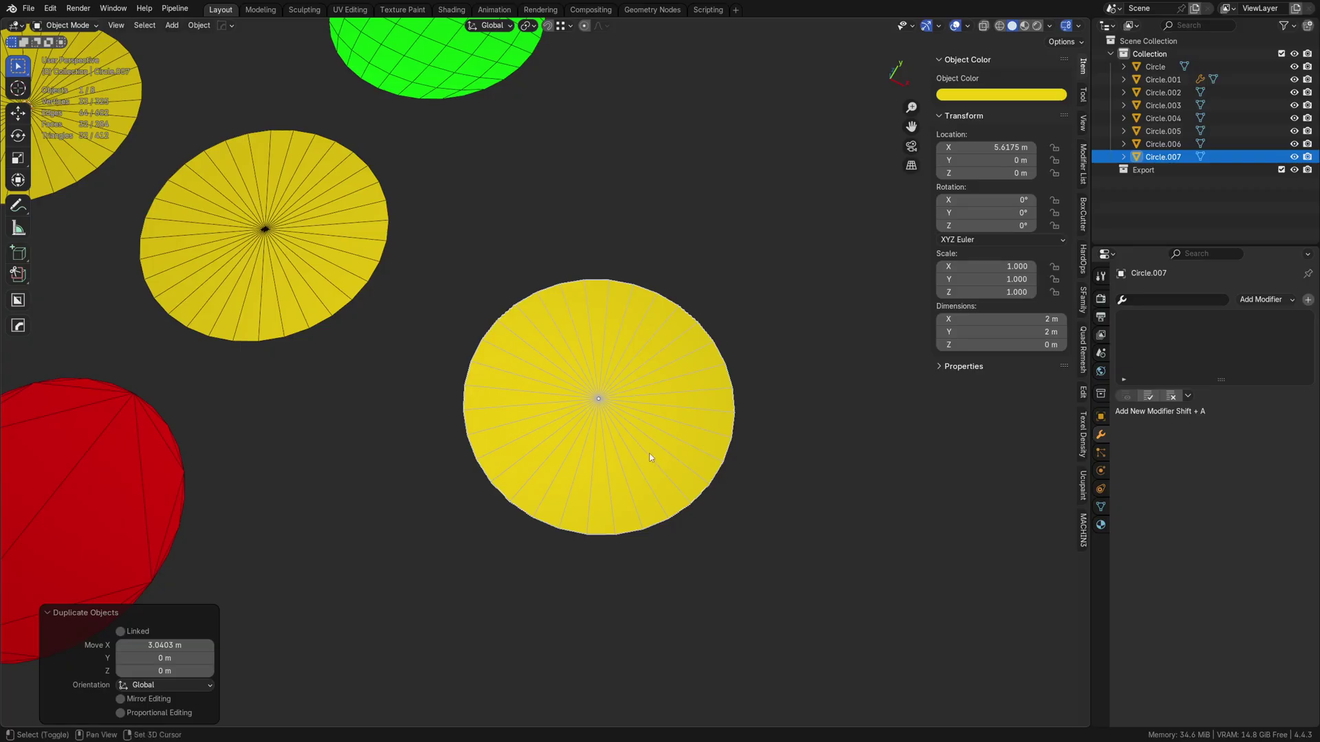
pyautogui.keyDown('shift'); pyautogui.moveTo(649, 452); pyautogui.dragTo(579, 428, button='middle'); pyautogui.keyUp('shift')
# Raise the duplicated circle's center vertex about 0.71 m along Z to form a cone.
pyautogui.press('Tab')
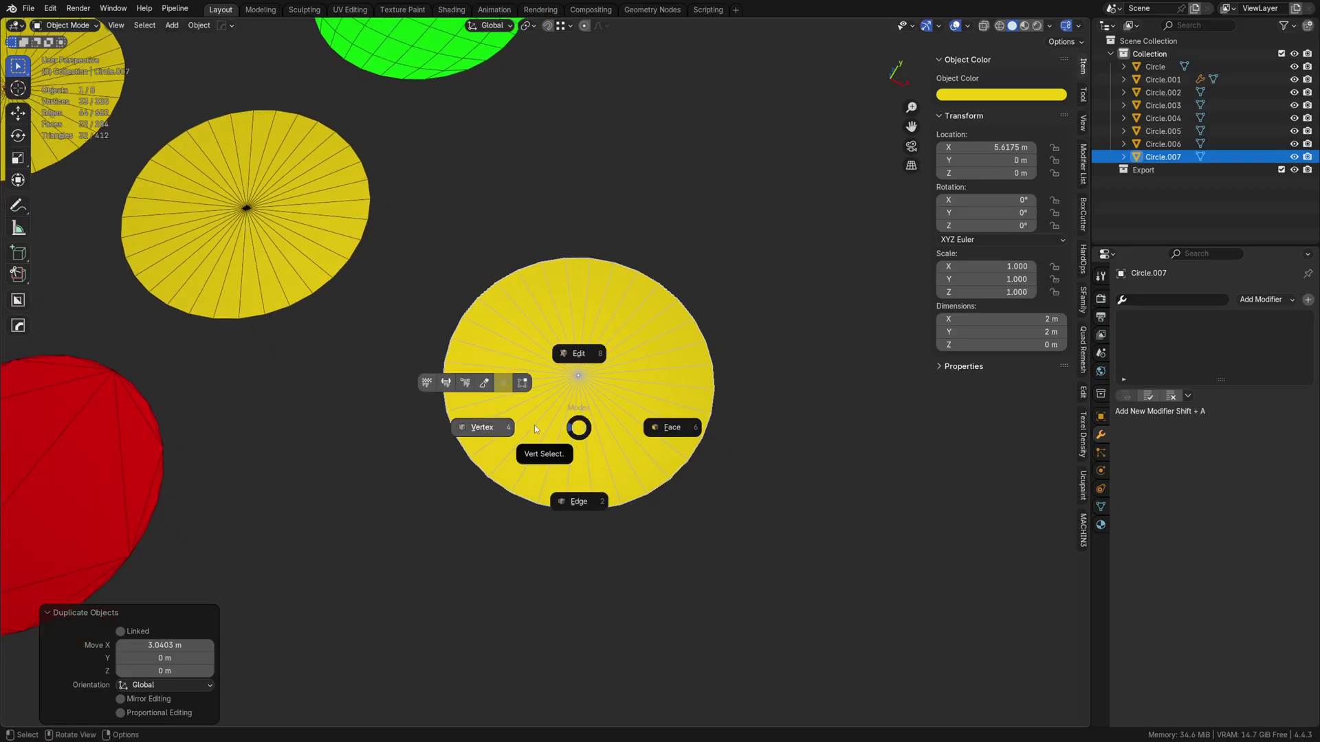
pyautogui.press('Escape')
pyautogui.press('Tab')
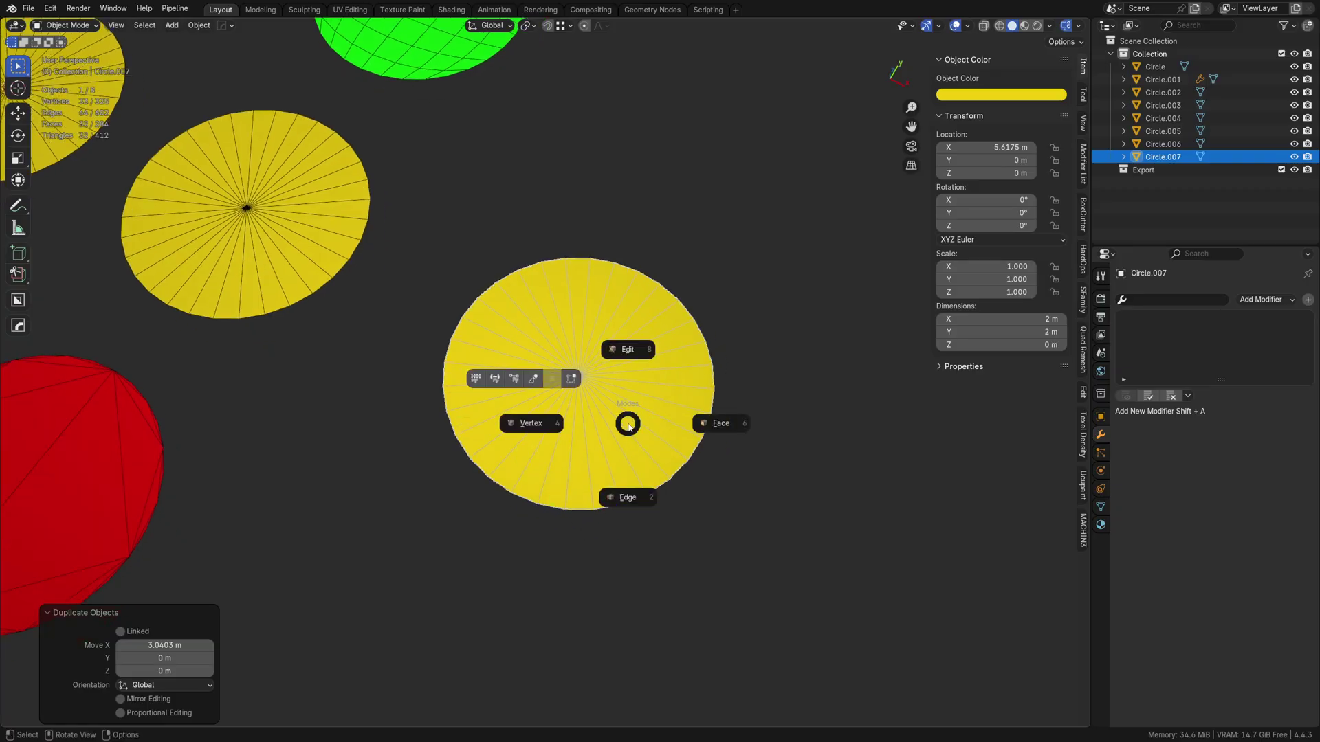
pyautogui.click(543, 422)
pyautogui.click(585, 387)
pyautogui.press('g')
pyautogui.press('z')
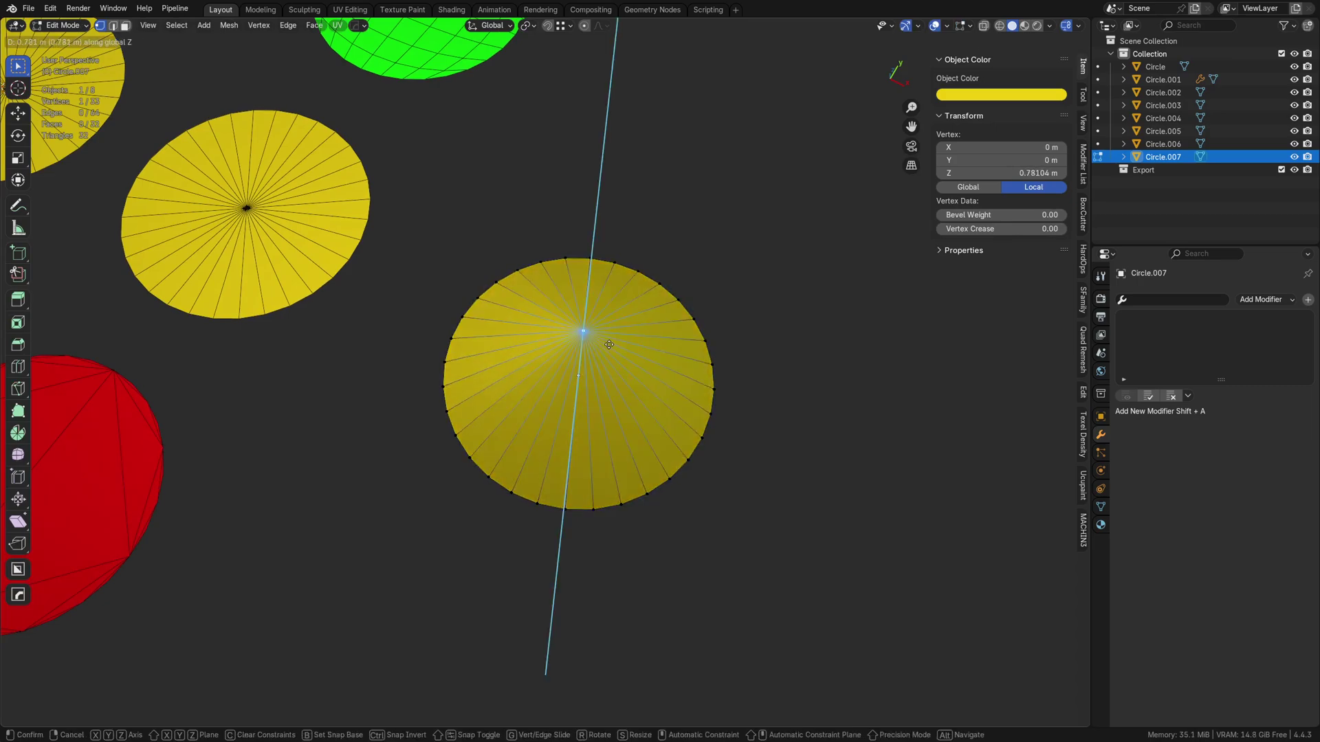
pyautogui.click(613, 347)
pyautogui.moveTo(615, 362); pyautogui.dragTo(661, 311, button='middle')
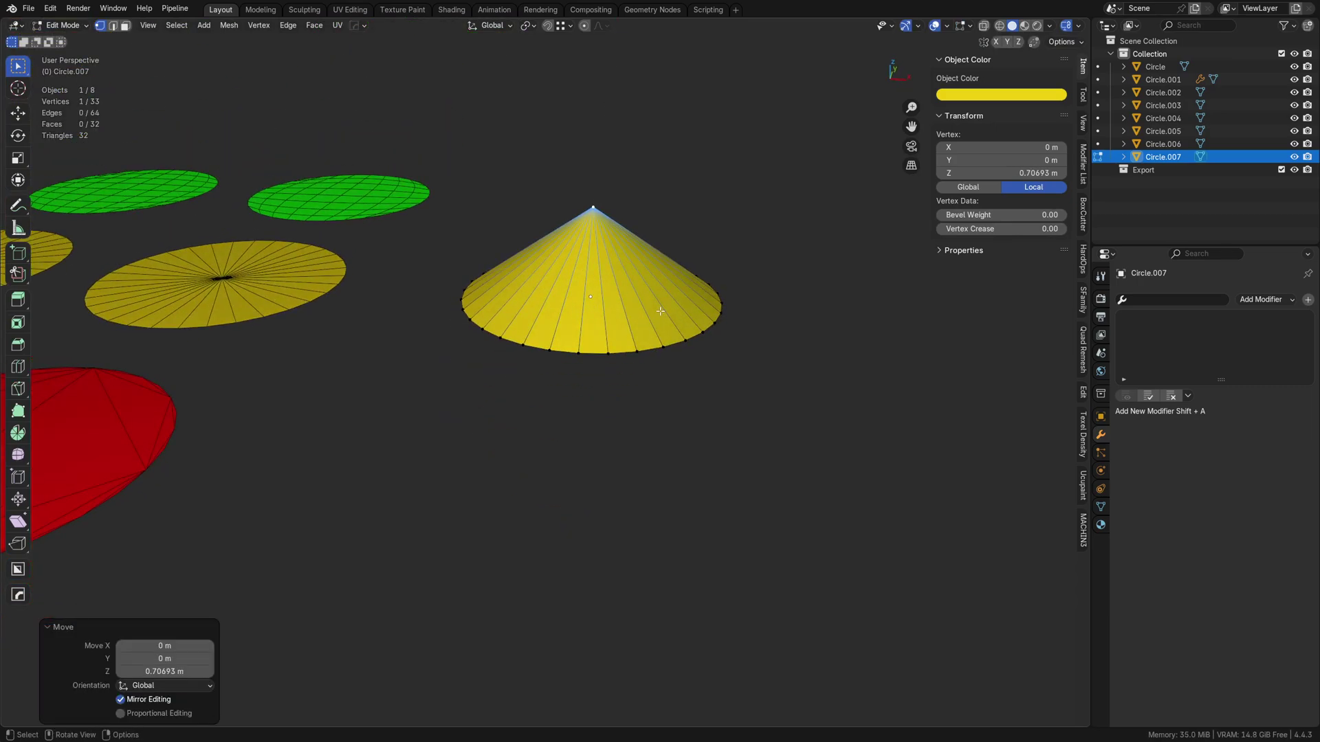
# Undo the cone edit and delete the duplicated yellow circle.
pyautogui.hotkey('ctrl', 'z')
pyautogui.hotkey('ctrl', 'z')
pyautogui.press('x')
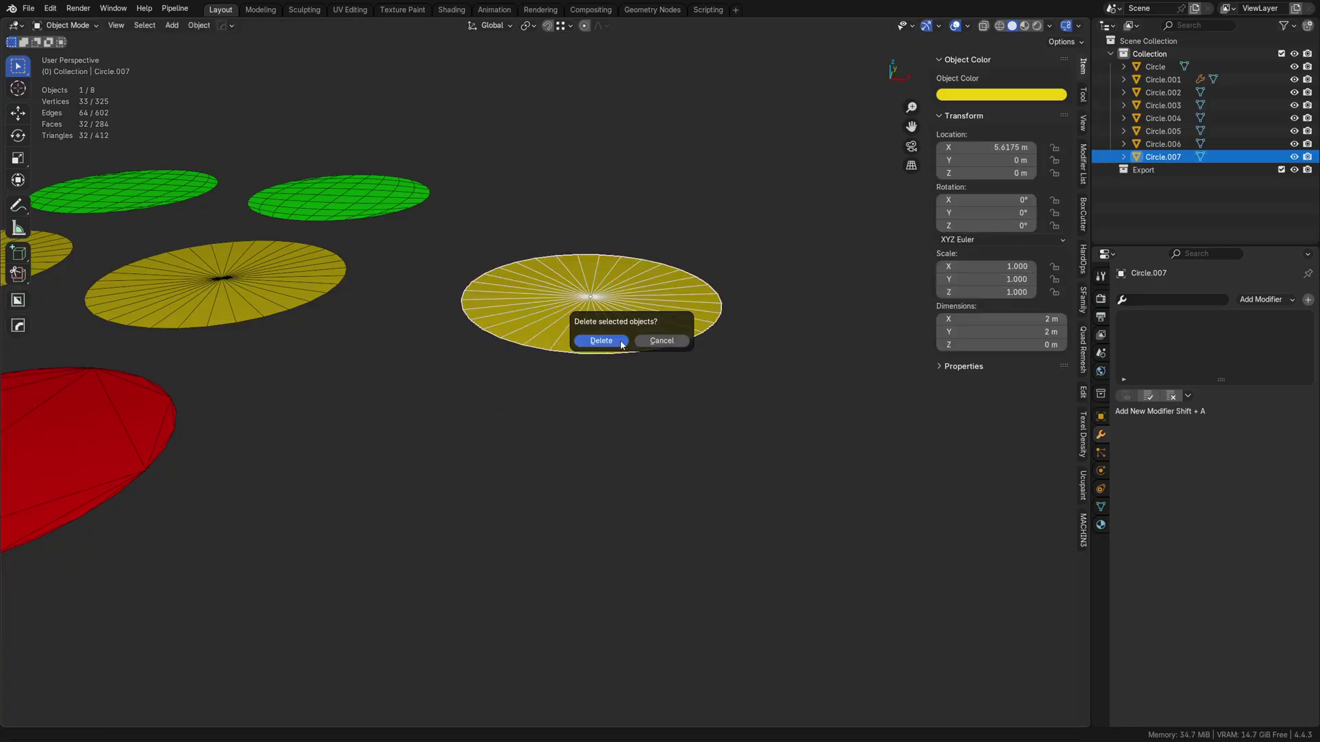
pyautogui.click(600, 341)
# Add a UV sphere and move it about 5.6 m along the X axis.
pyautogui.hotkey('shift', 'a')
pyautogui.moveTo(542, 323)
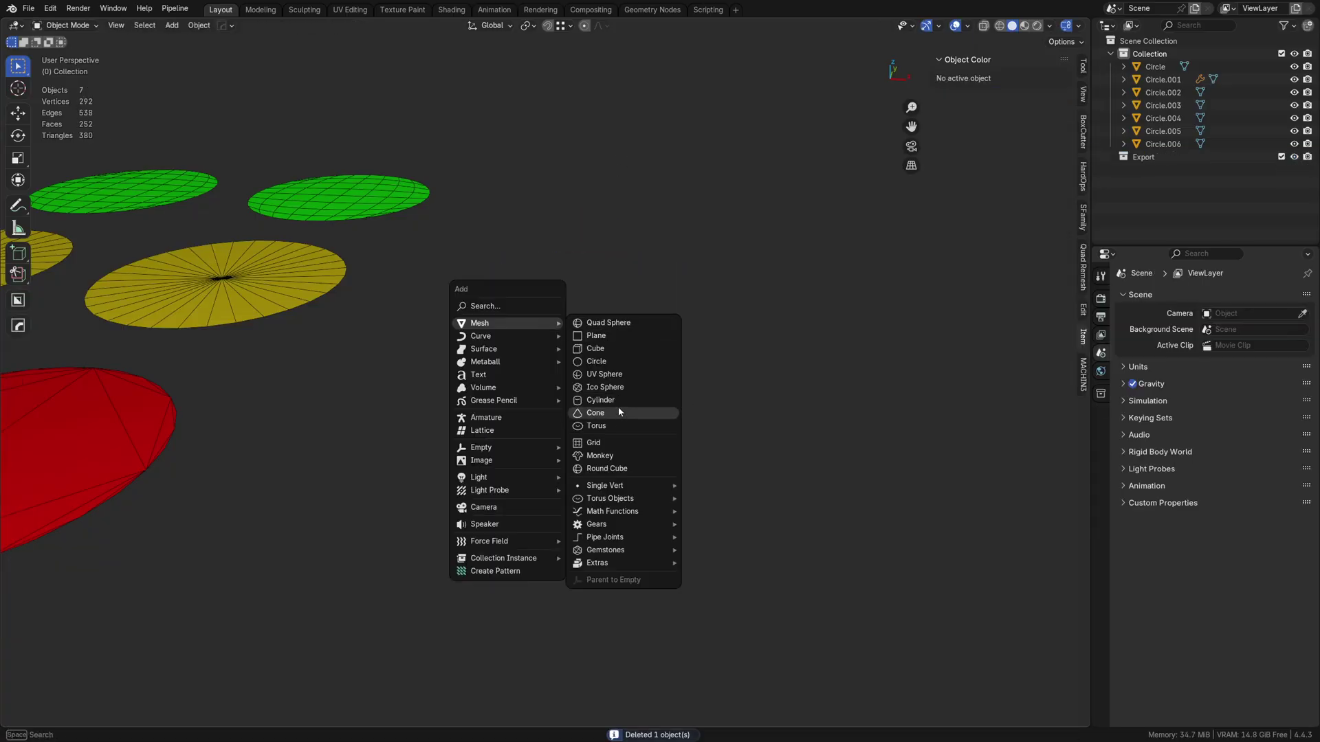
pyautogui.click(621, 380)
pyautogui.press('g')
pyautogui.press('x')
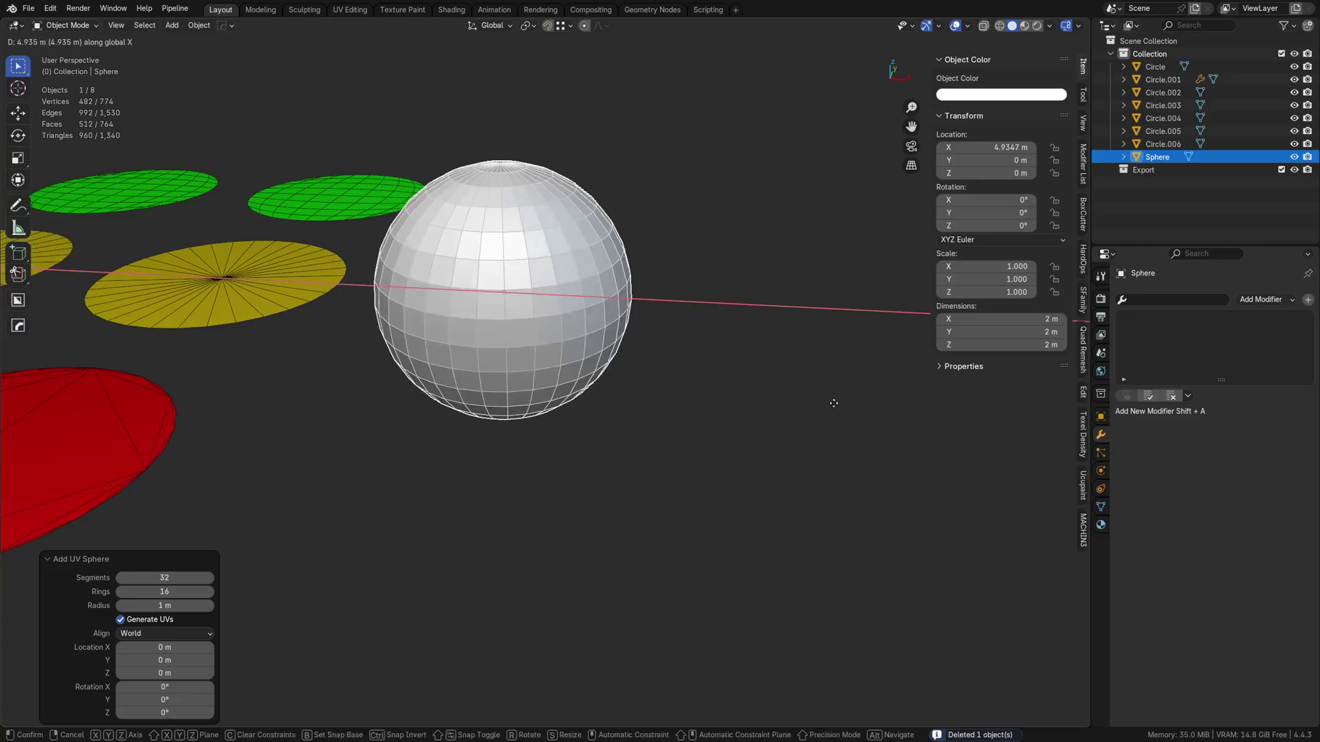
pyautogui.click(902, 407)
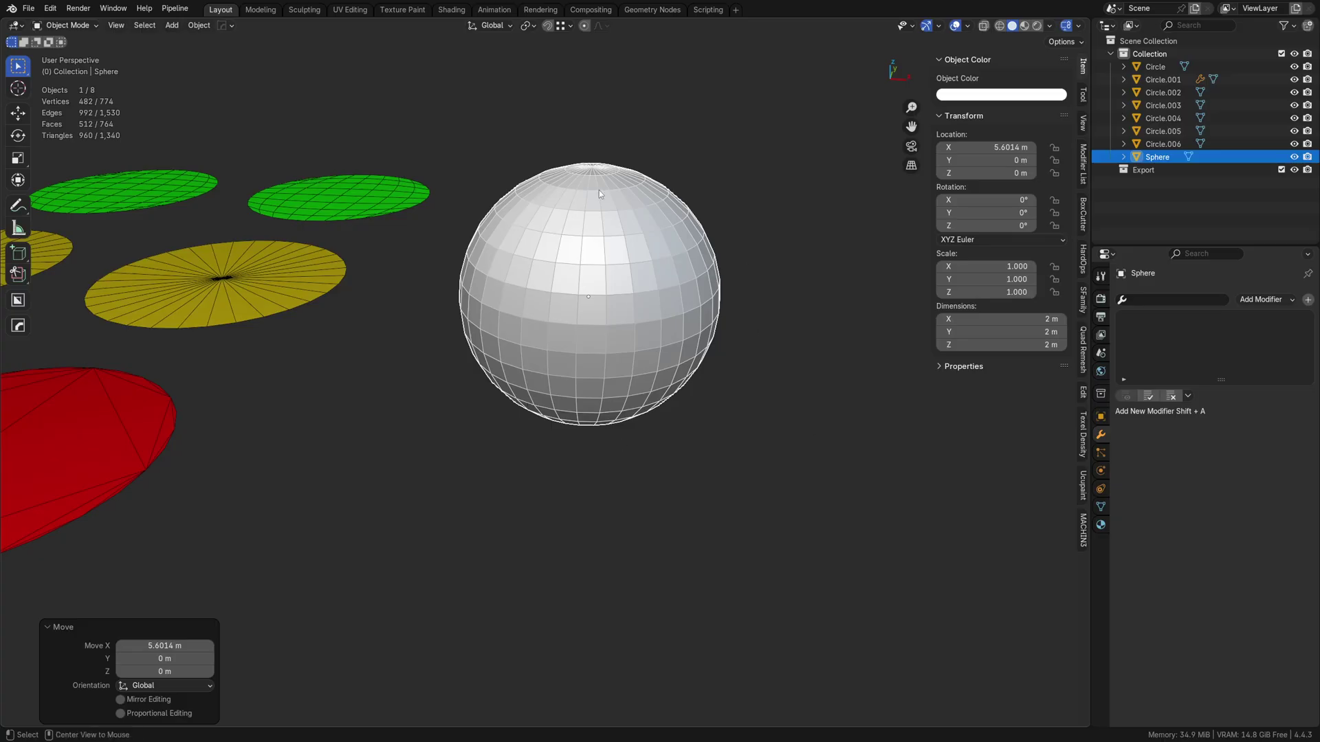
# Look closely at the sphere's pole and copy the yellow circle's object color onto the sphere.
pyautogui.scroll(6, 600, 190)
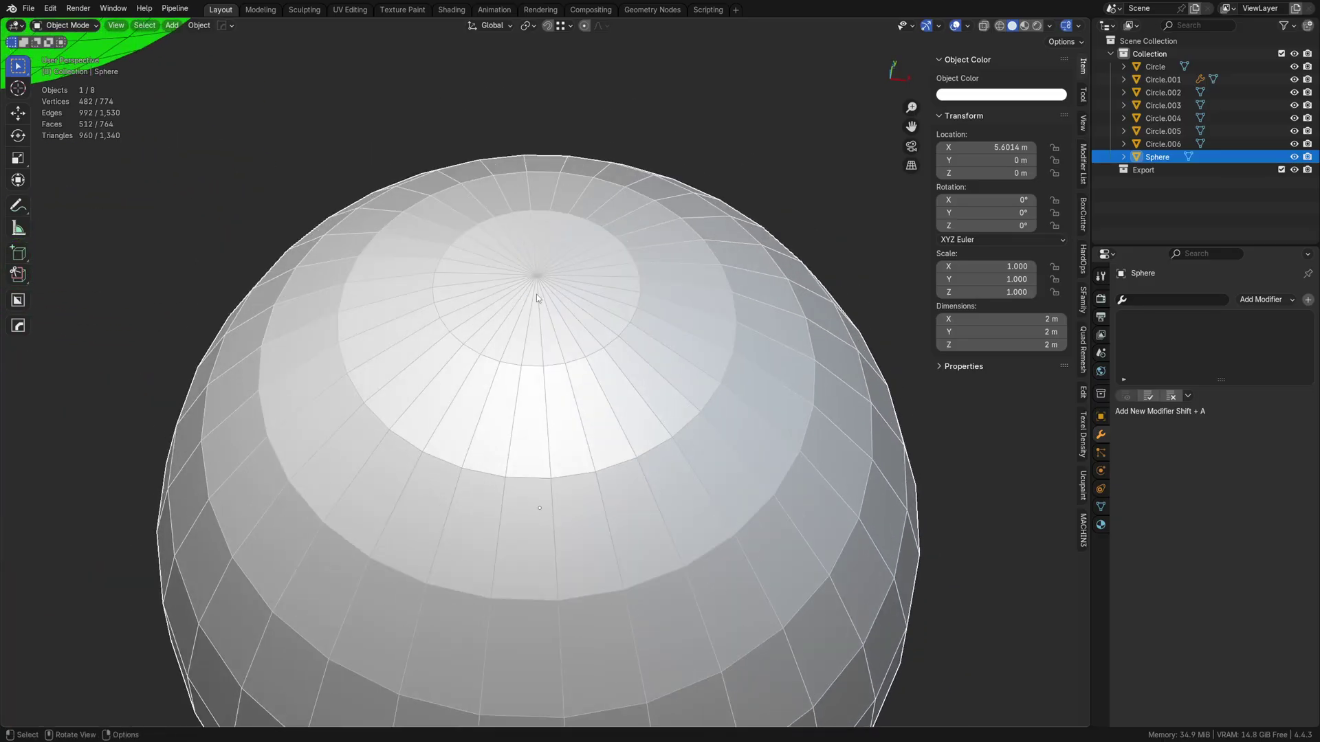
pyautogui.scroll(-6, 585, 305)
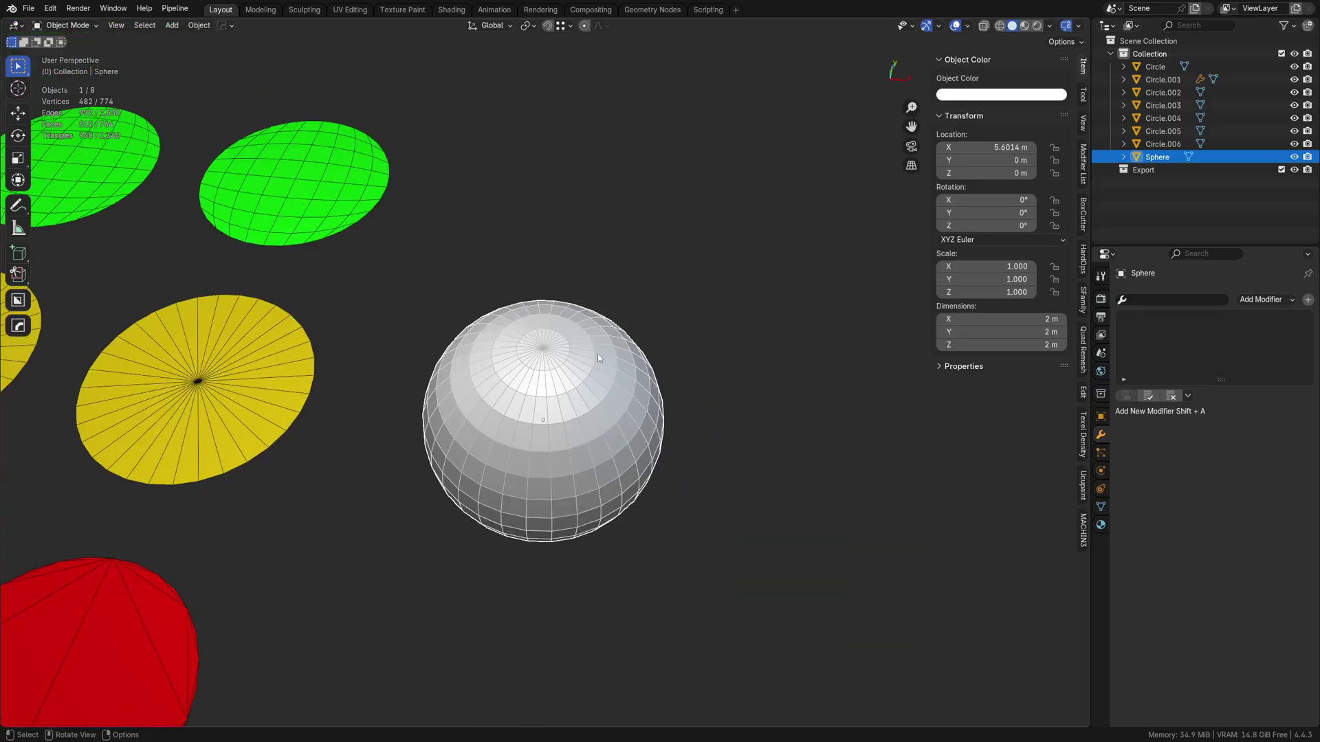
pyautogui.click(372, 297)
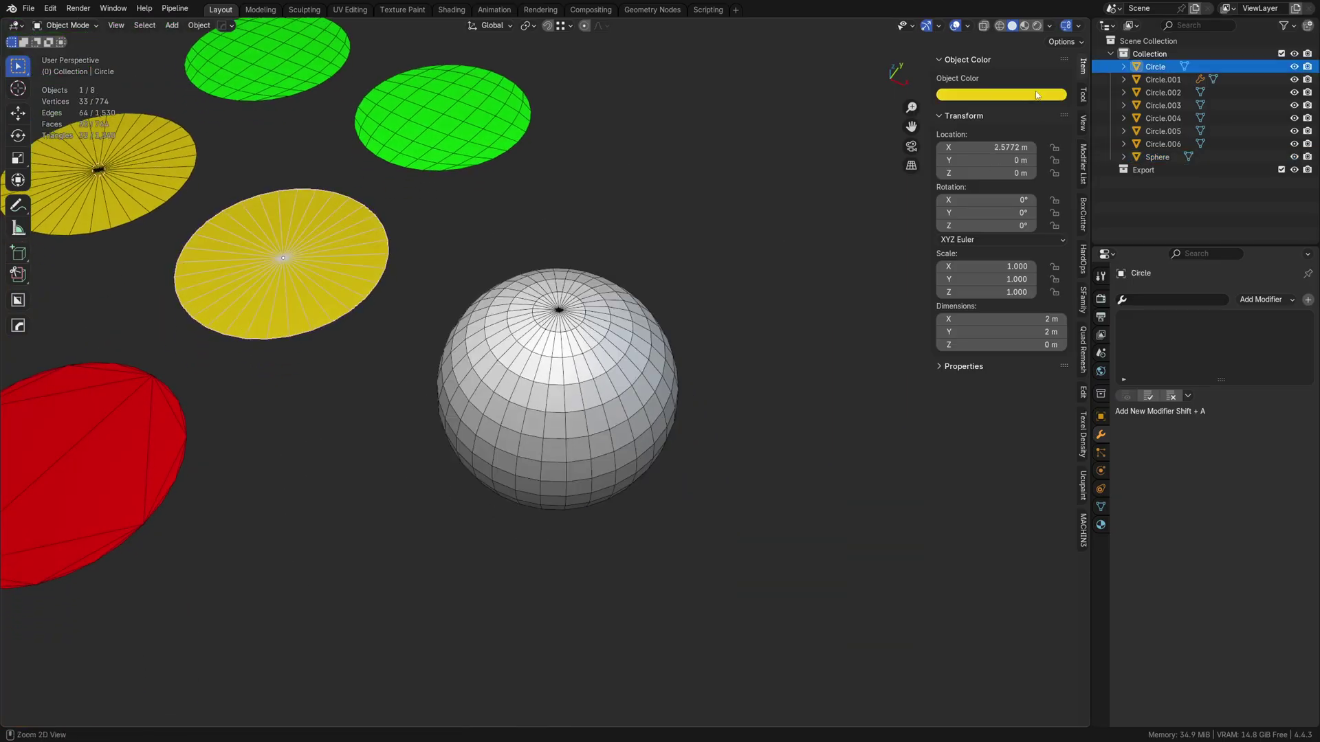
pyautogui.hotkey('ctrl', 'c')
pyautogui.click(567, 374)
pyautogui.hotkey('ctrl', 'v')
# In the sphere's Edit Mode, select one horizontal ring of vertical edges around the lower part of the sphere.
pyautogui.press('Tab')
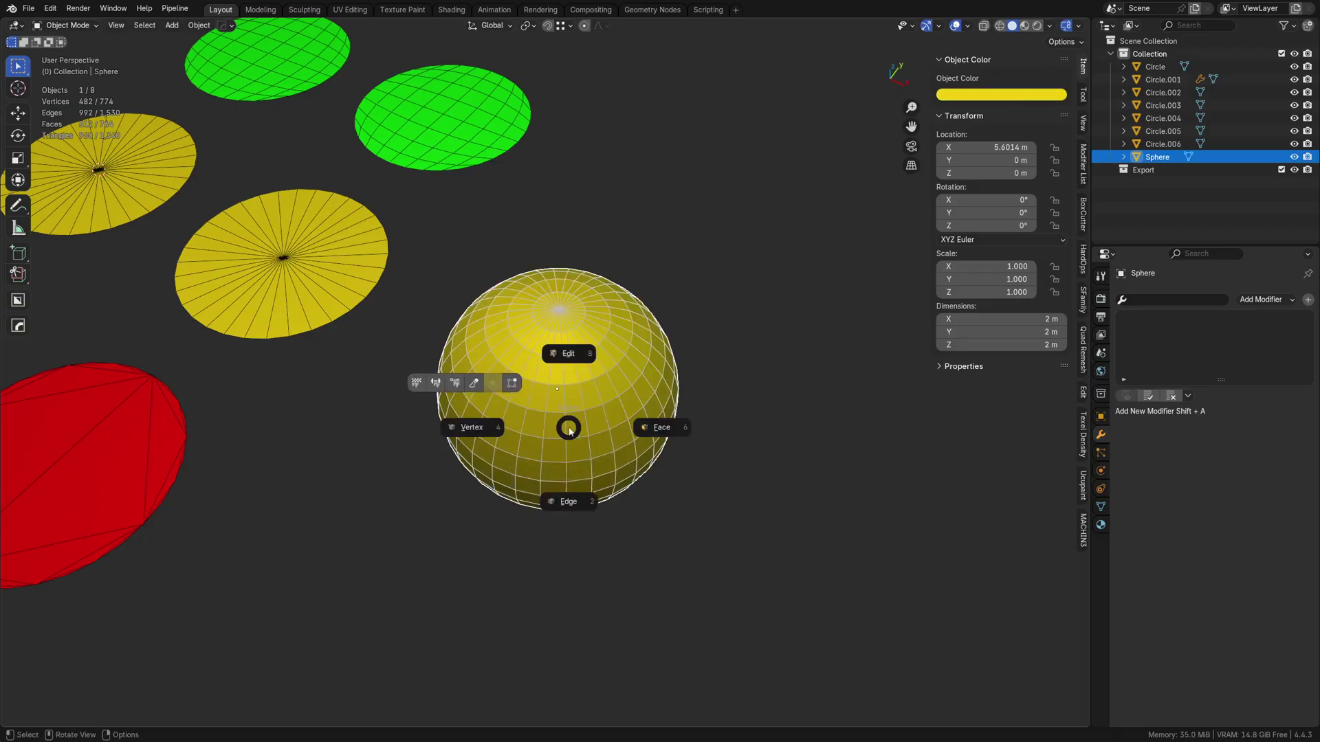
pyautogui.click(485, 431)
pyautogui.click(558, 311)
pyautogui.hotkey('ctrl', 'Tab')
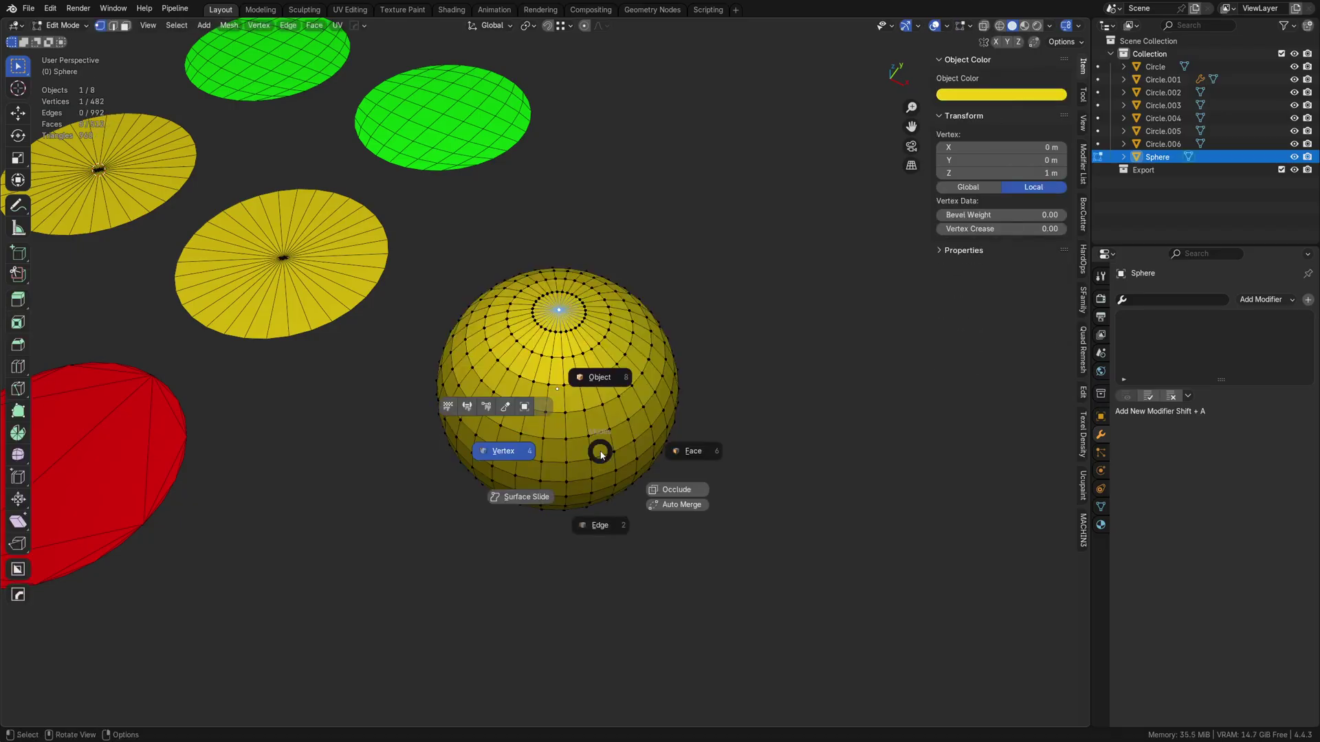
pyautogui.click(588, 505)
pyautogui.press('KP_1')
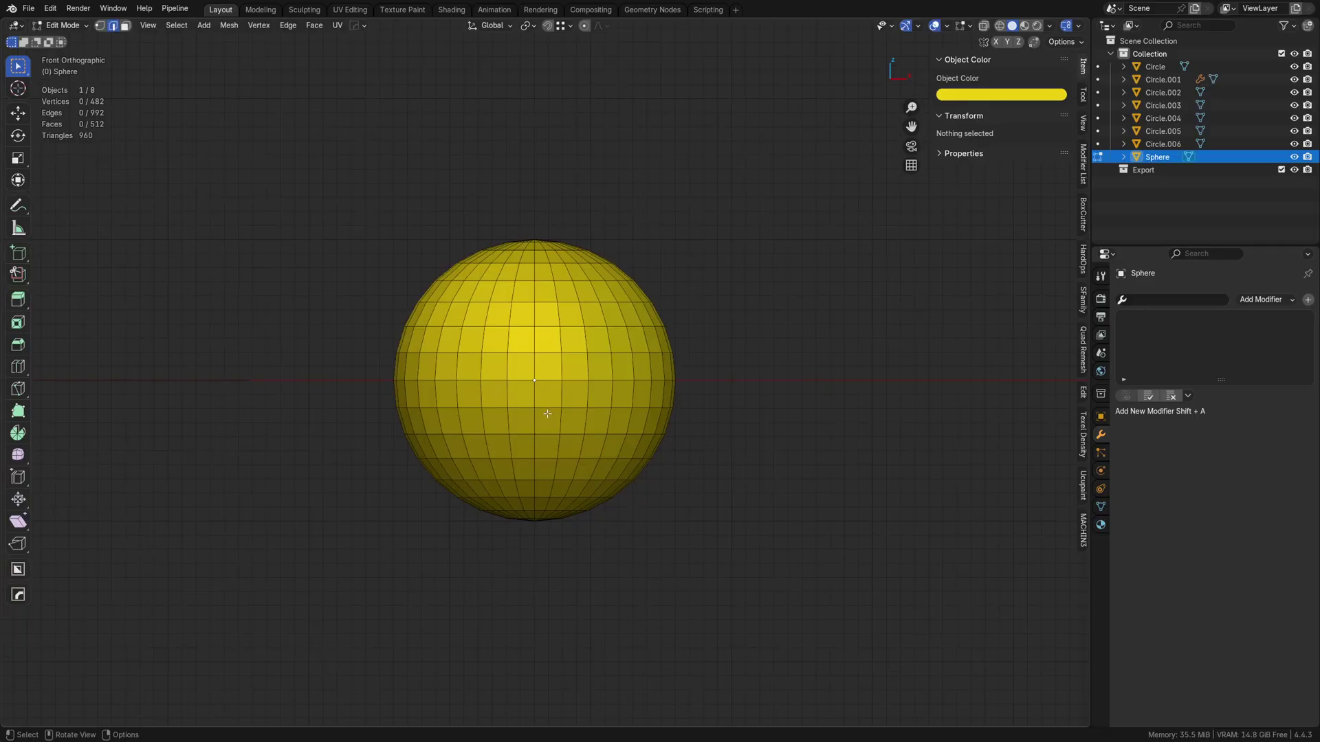
pyautogui.click(536, 412)
pyautogui.moveTo(553, 450); pyautogui.dragTo(559, 503, button='middle')
pyautogui.click(560, 502)
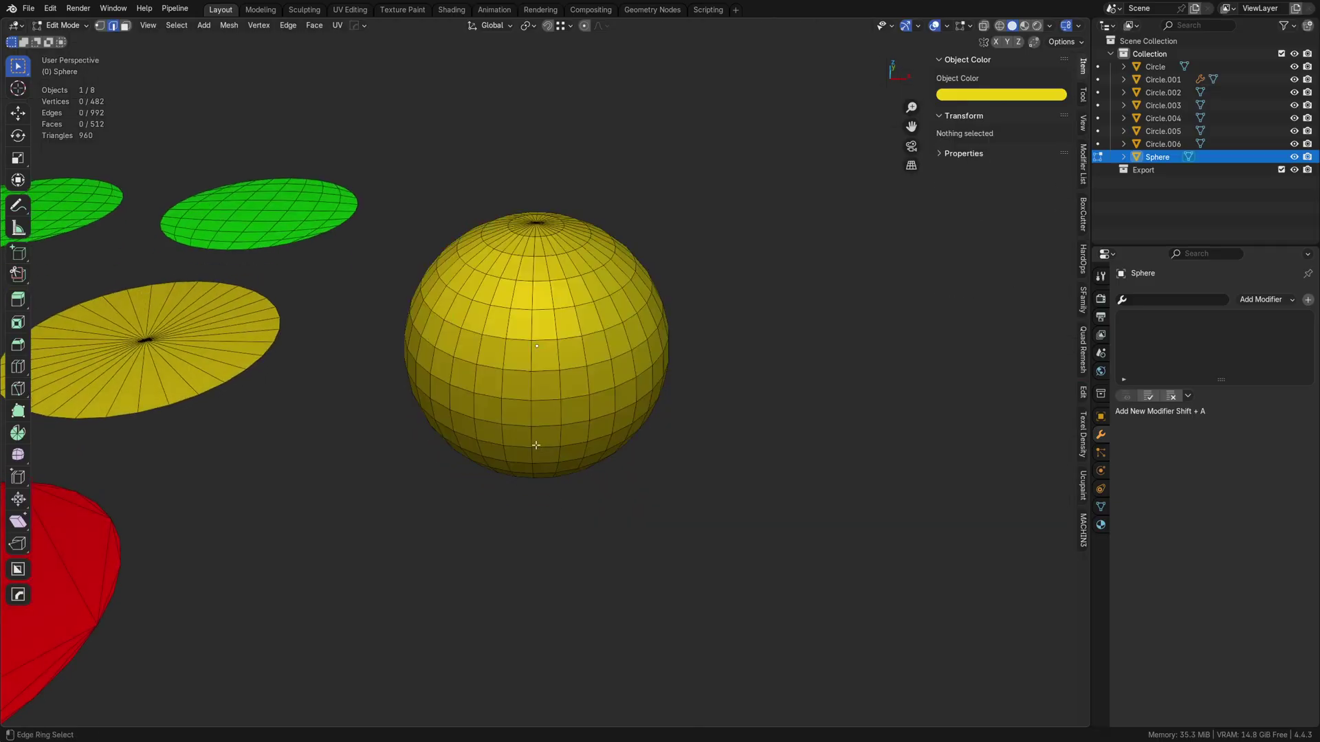
pyautogui.keyDown('ctrl'); pyautogui.keyDown('alt'); pyautogui.click(534, 440); pyautogui.keyUp('alt'); pyautogui.keyUp('ctrl')
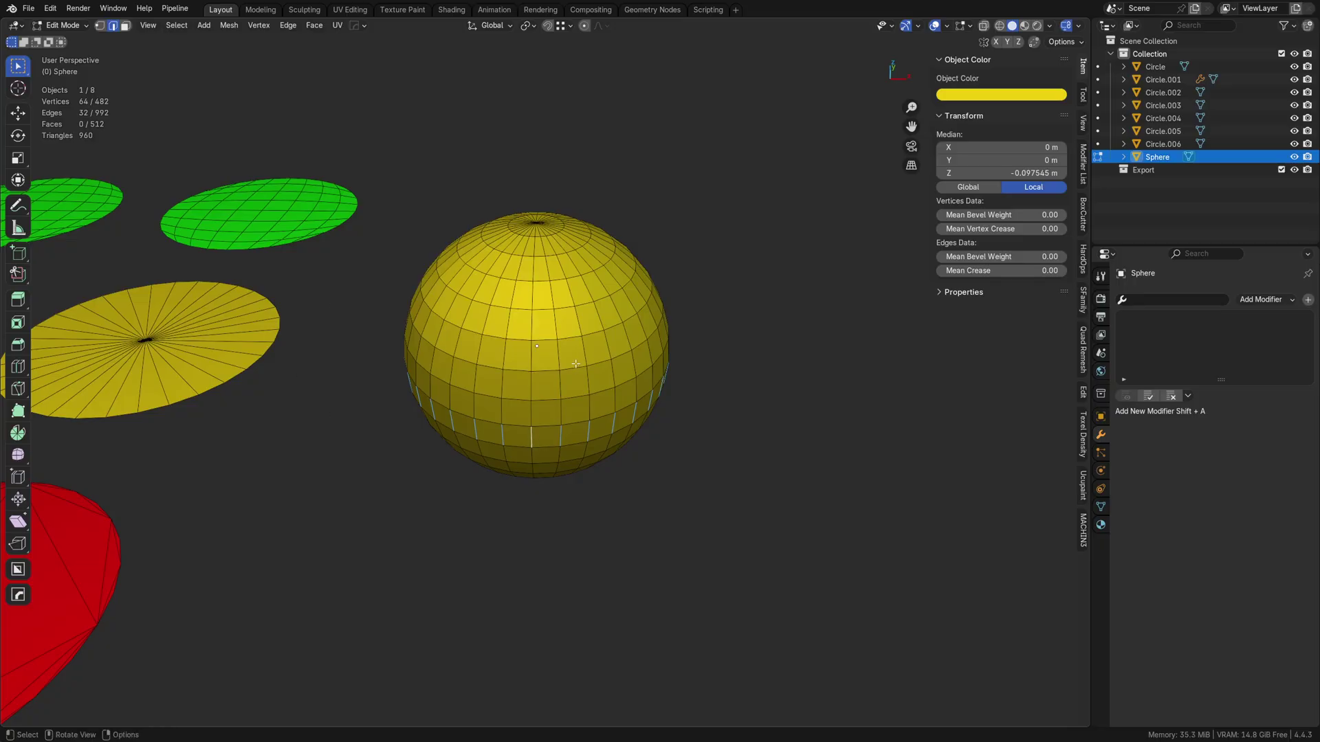
# Checker-deselect every other edge of the ring and extend the remaining ones into full edge loops running from pole to pole.
pyautogui.click(176, 25)
pyautogui.moveTo(245, 226)
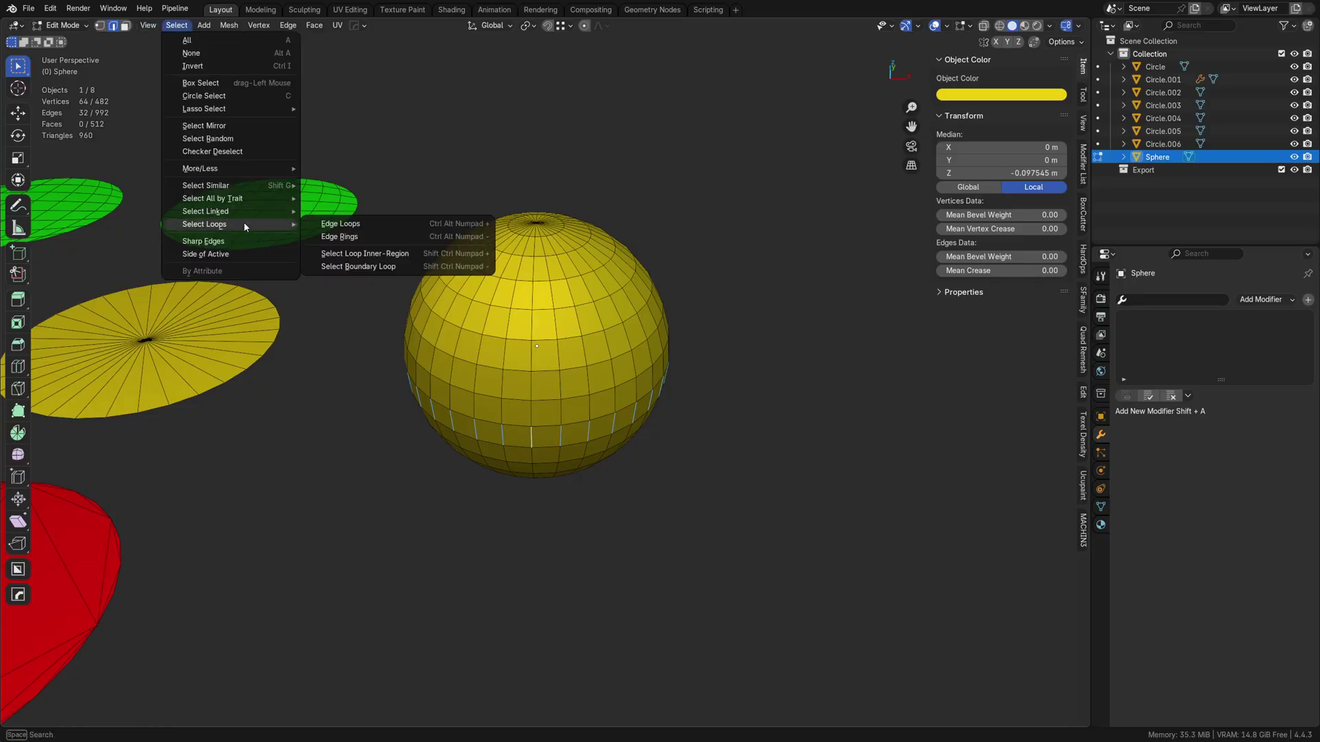
pyautogui.click(236, 151)
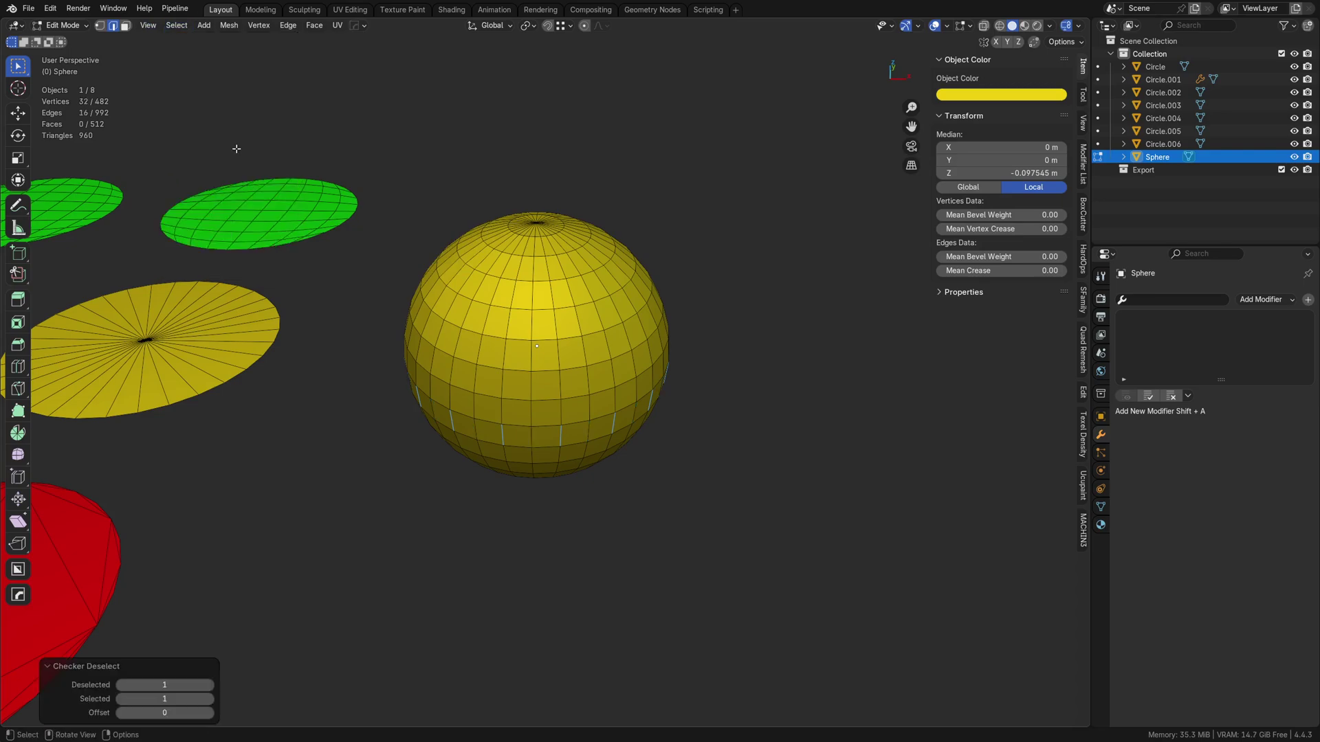
pyautogui.click(176, 25)
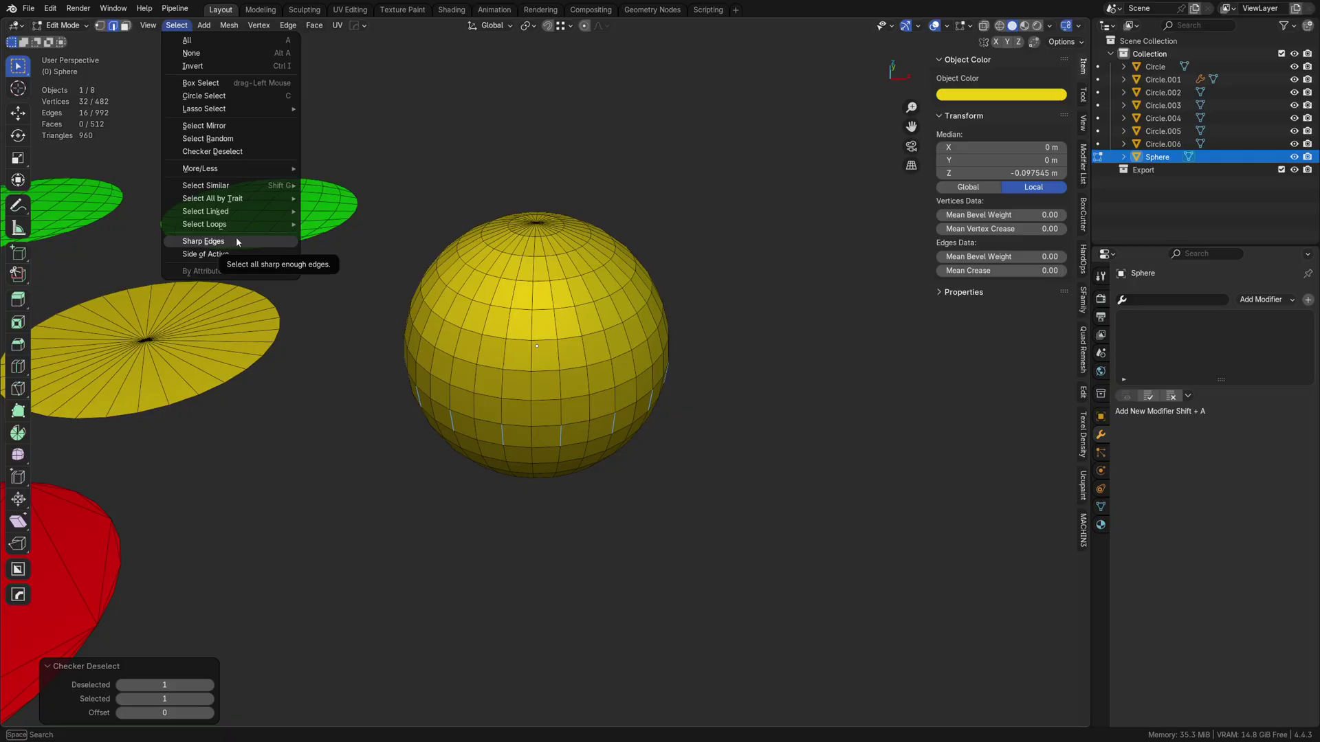
pyautogui.moveTo(241, 228)
pyautogui.click(370, 227)
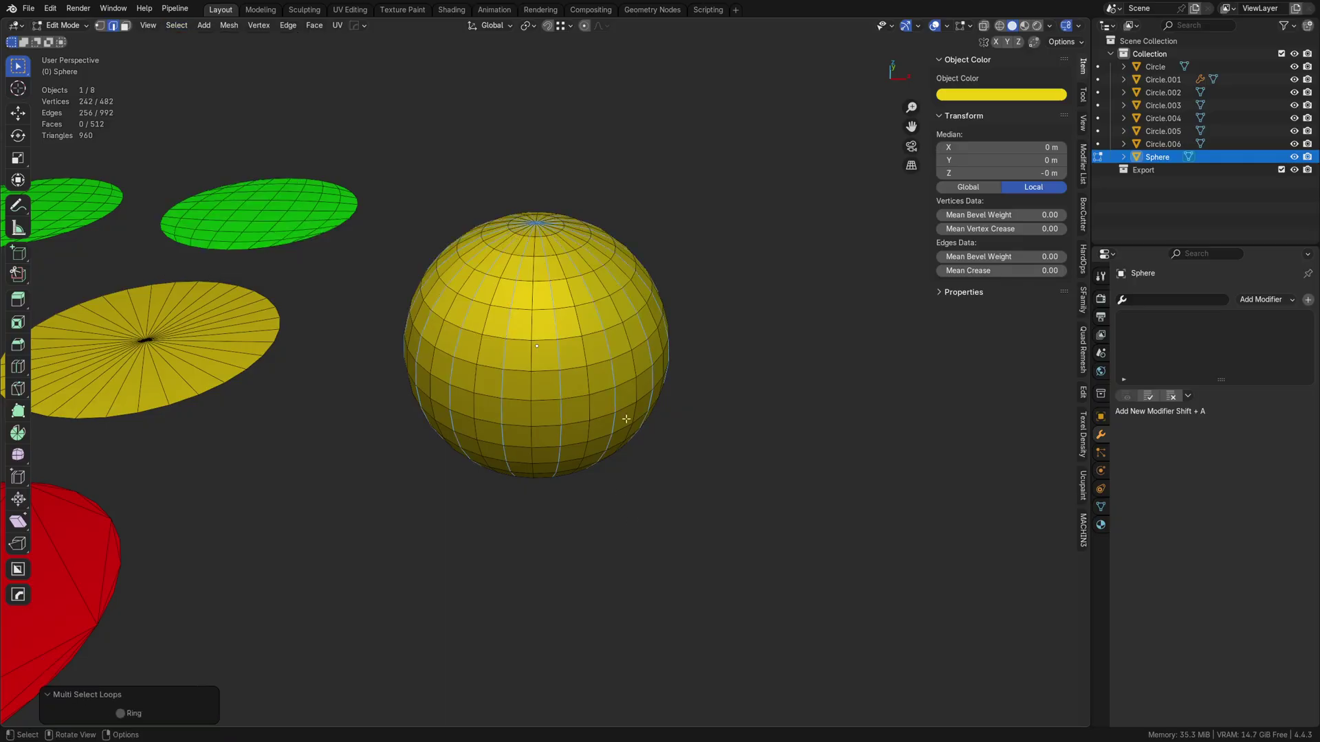
# With X-ray on, remove the edges meeting at both poles from the selection using Circle Select.
pyautogui.moveTo(586, 312); pyautogui.dragTo(591, 362, button='middle')
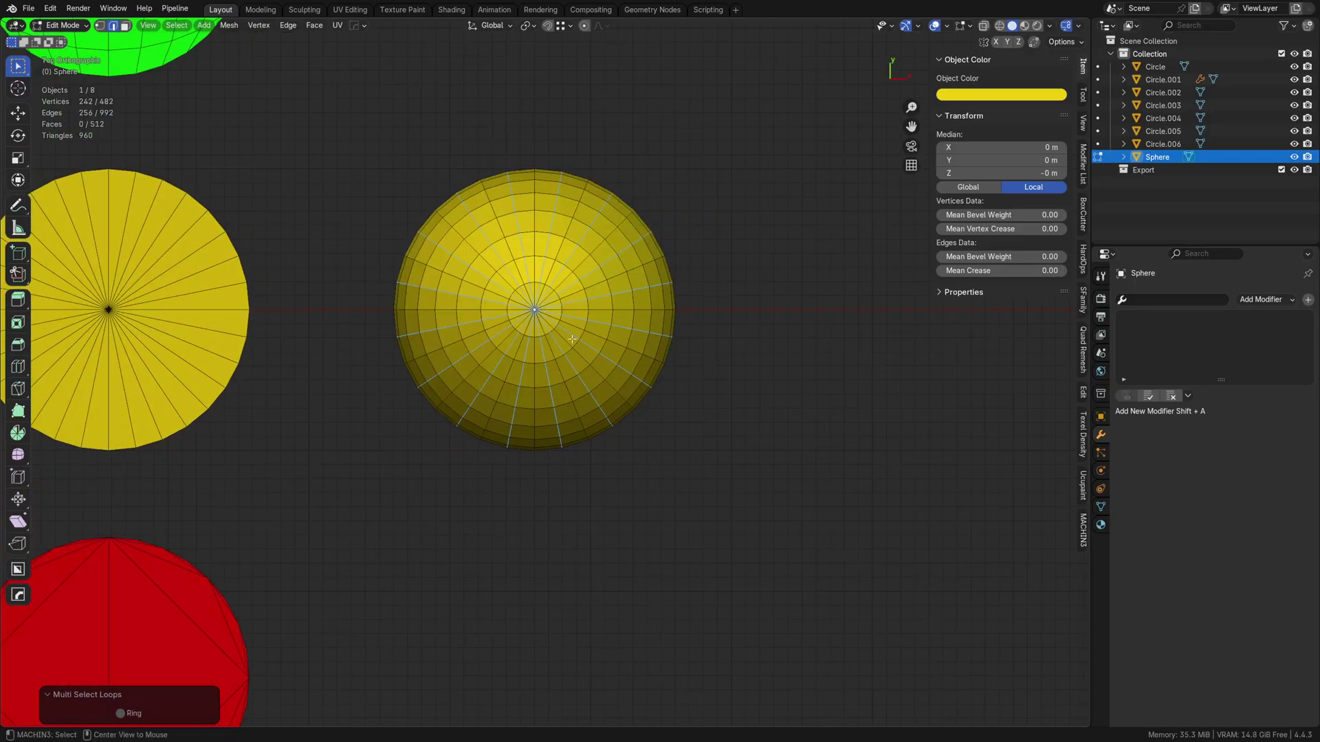
pyautogui.hotkey('alt', 'z')
pyautogui.press('c')
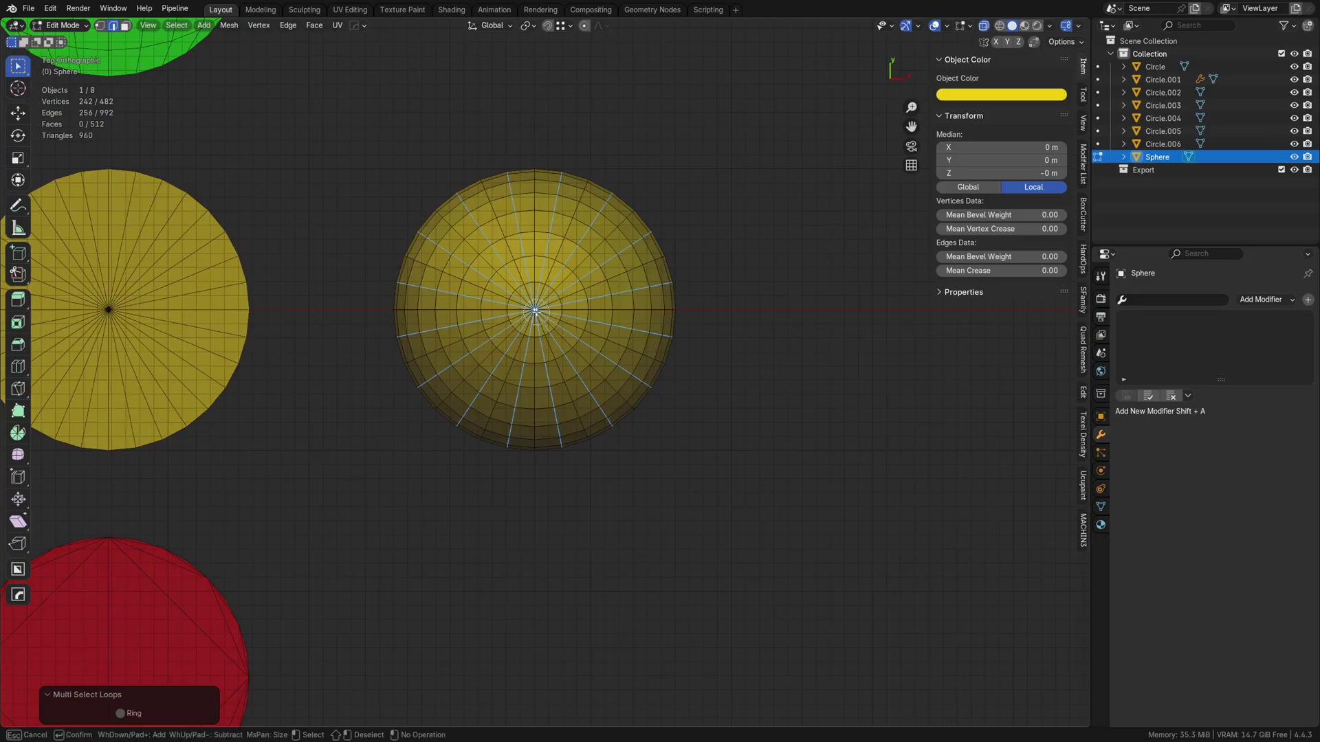
pyautogui.press('Escape')
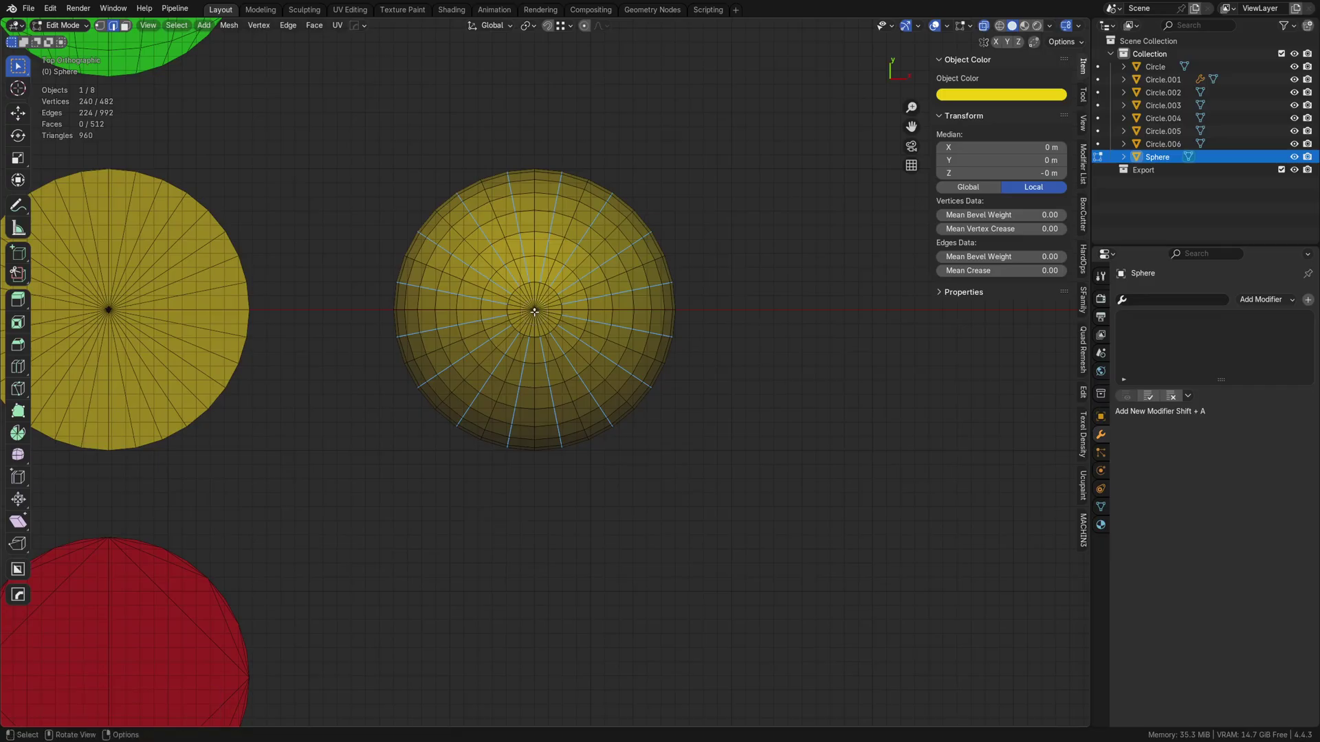
pyautogui.moveTo(634, 500); pyautogui.dragTo(721, 392, button='middle')
pyautogui.hotkey('alt', 's')
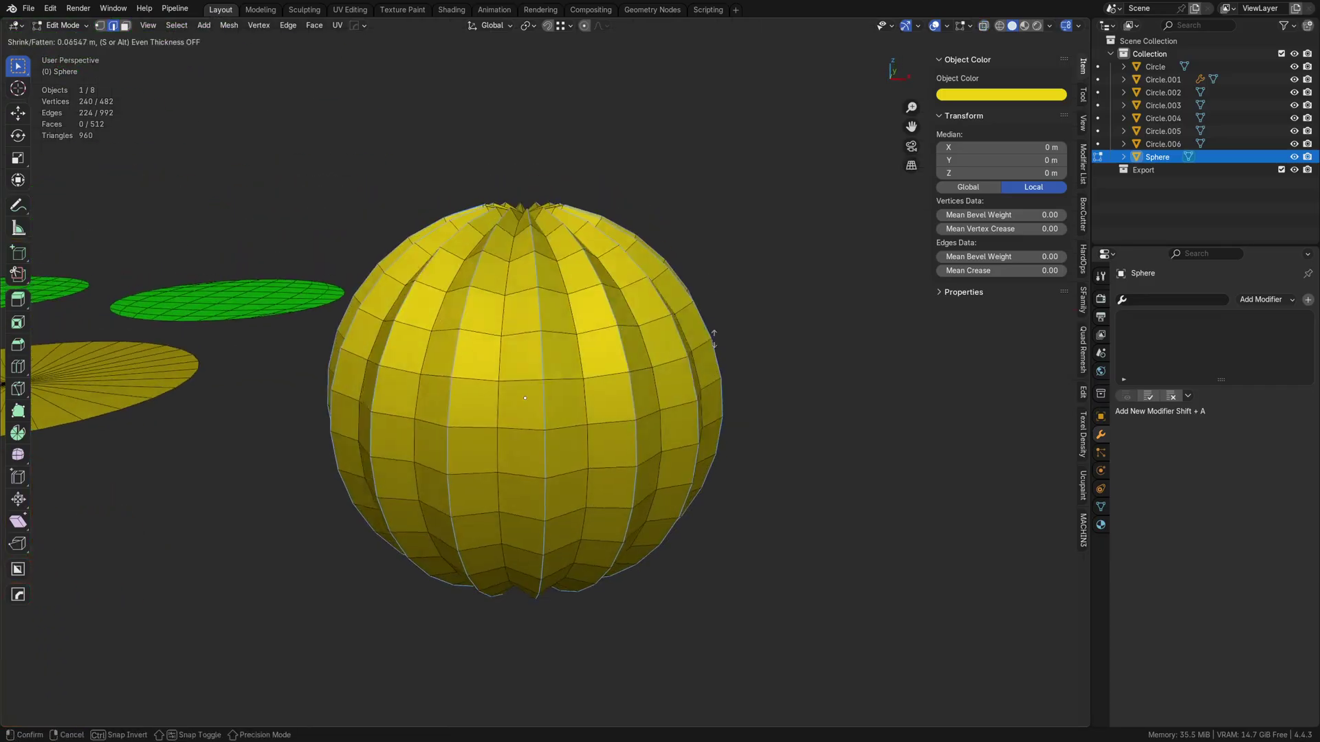
pyautogui.press('Escape')
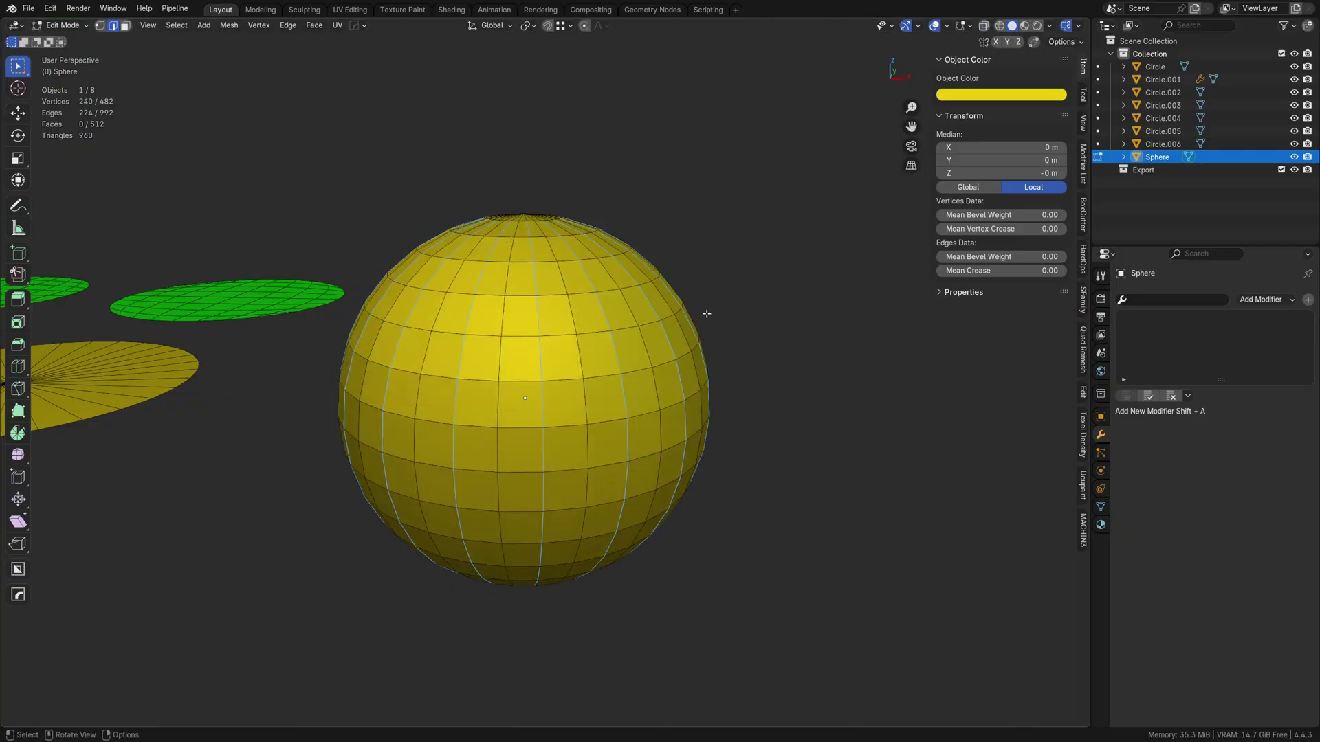
# Scale the selected vertical loops by about 1.177 in X and Y only, turning the sphere into a ribbed pumpkin shape.
pyautogui.moveTo(704, 312); pyautogui.dragTo(706, 385, button='middle')
pyautogui.press('s')
pyautogui.hotkey('shift', 'z')
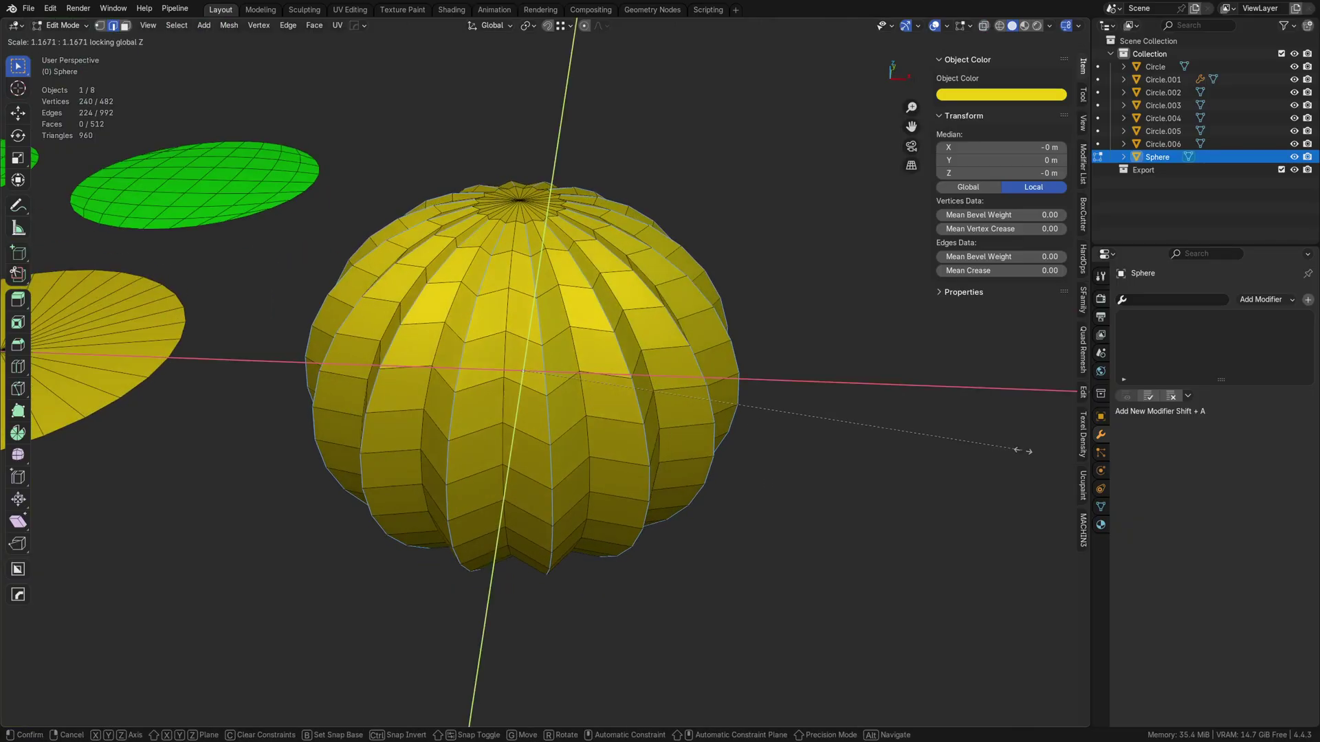
pyautogui.click(1041, 451)
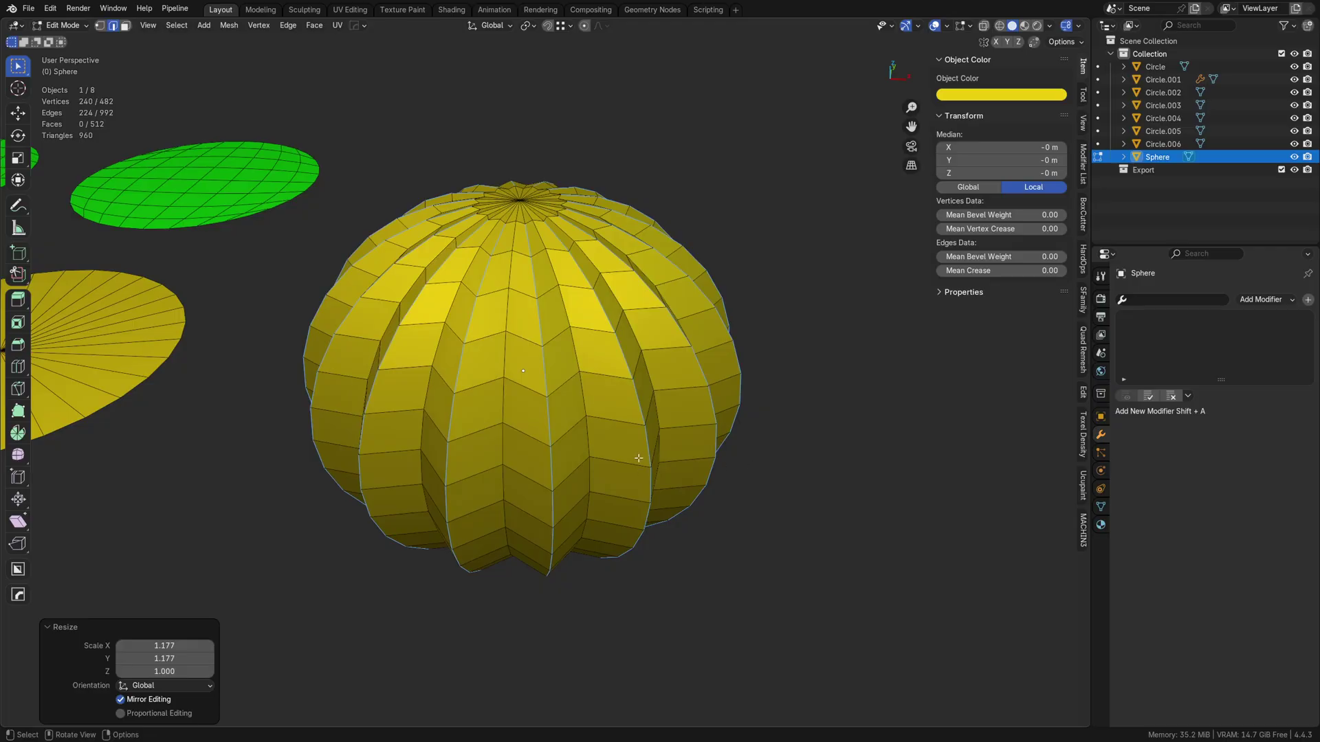
# Switch to vertex selection and select the center vertex at the upper pole of the ribbed sphere.
pyautogui.moveTo(639, 458); pyautogui.dragTo(543, 372, button='middle')
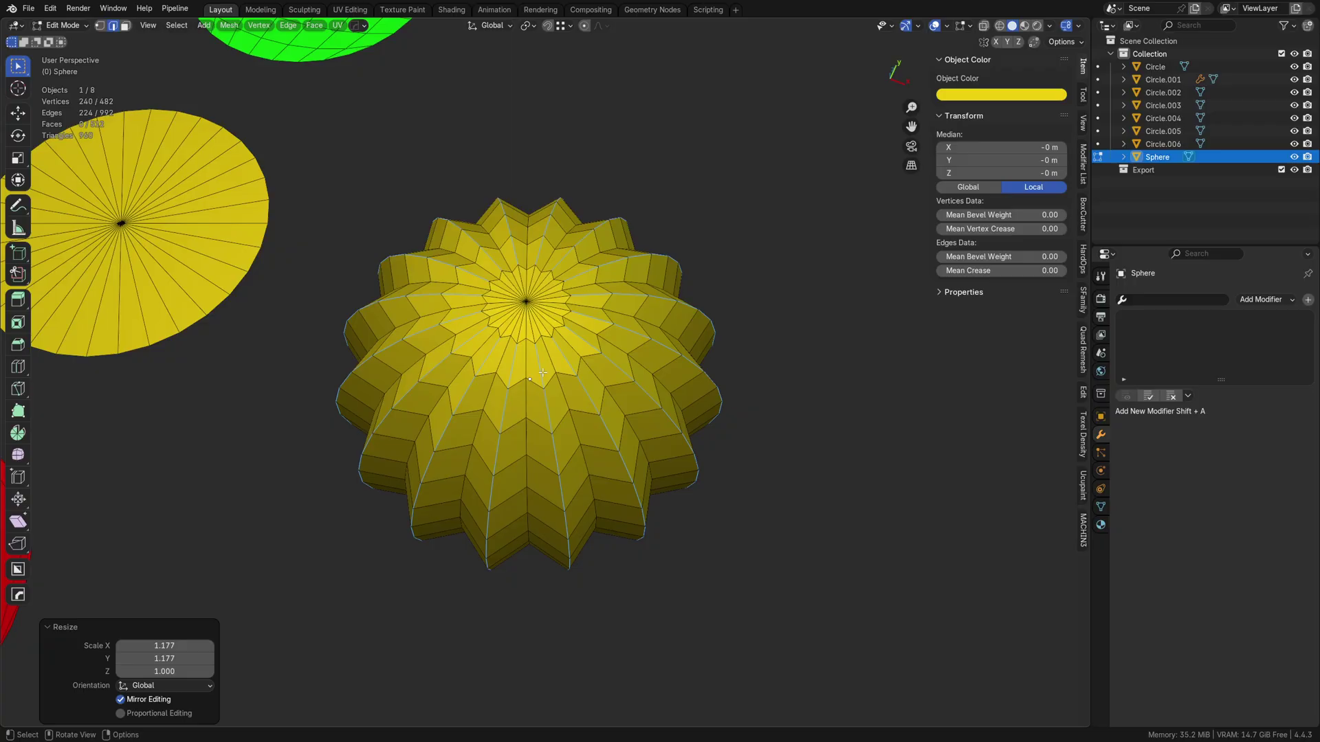
pyautogui.moveTo(542, 373); pyautogui.dragTo(570, 429, button='middle')
pyautogui.click(565, 341)
pyautogui.scroll(2, 570, 429)
pyautogui.scroll(3, 569, 429)
pyautogui.press('Tab')
pyautogui.click(494, 429)
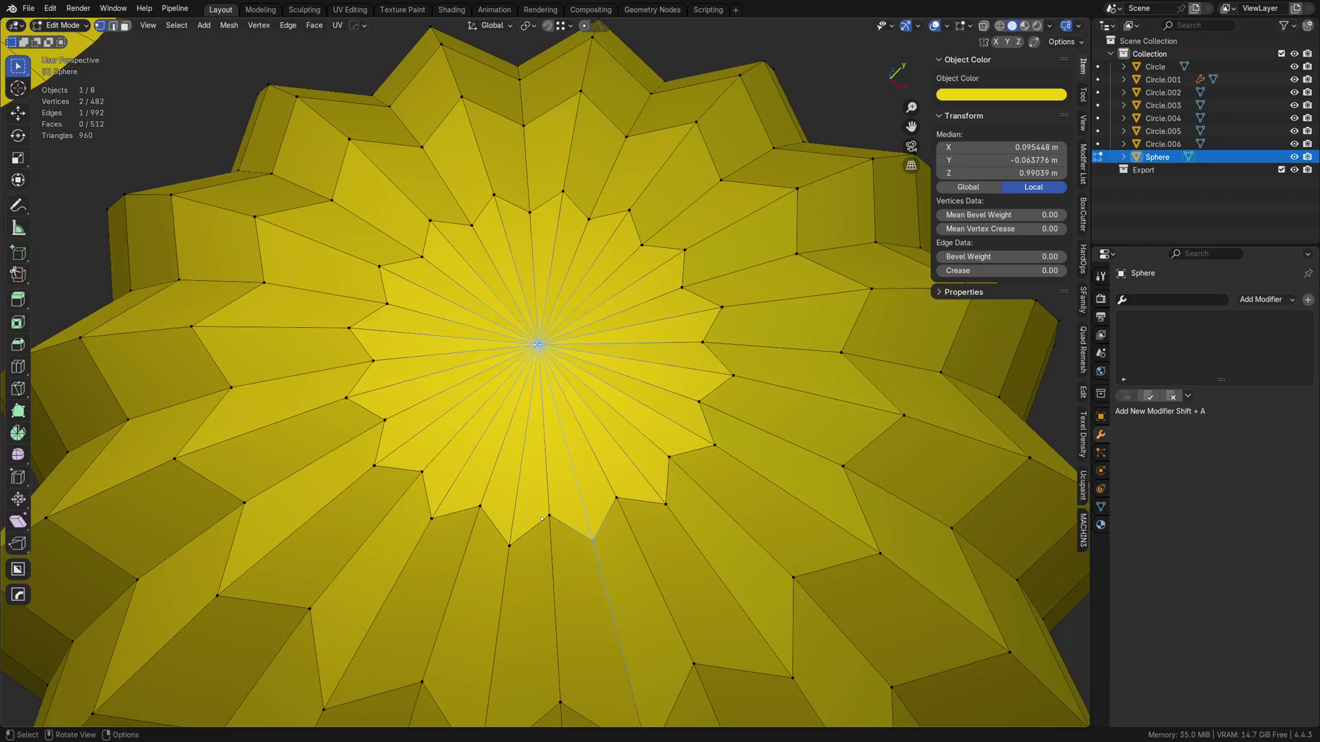
pyautogui.click(540, 348)
# Grow the selection by one ring and round it with the LoopTools Circle operation, and delete the faces inside that circle.
pyautogui.scroll(-3, 543, 412)
pyautogui.moveTo(551, 501); pyautogui.dragTo(643, 491, button='middle')
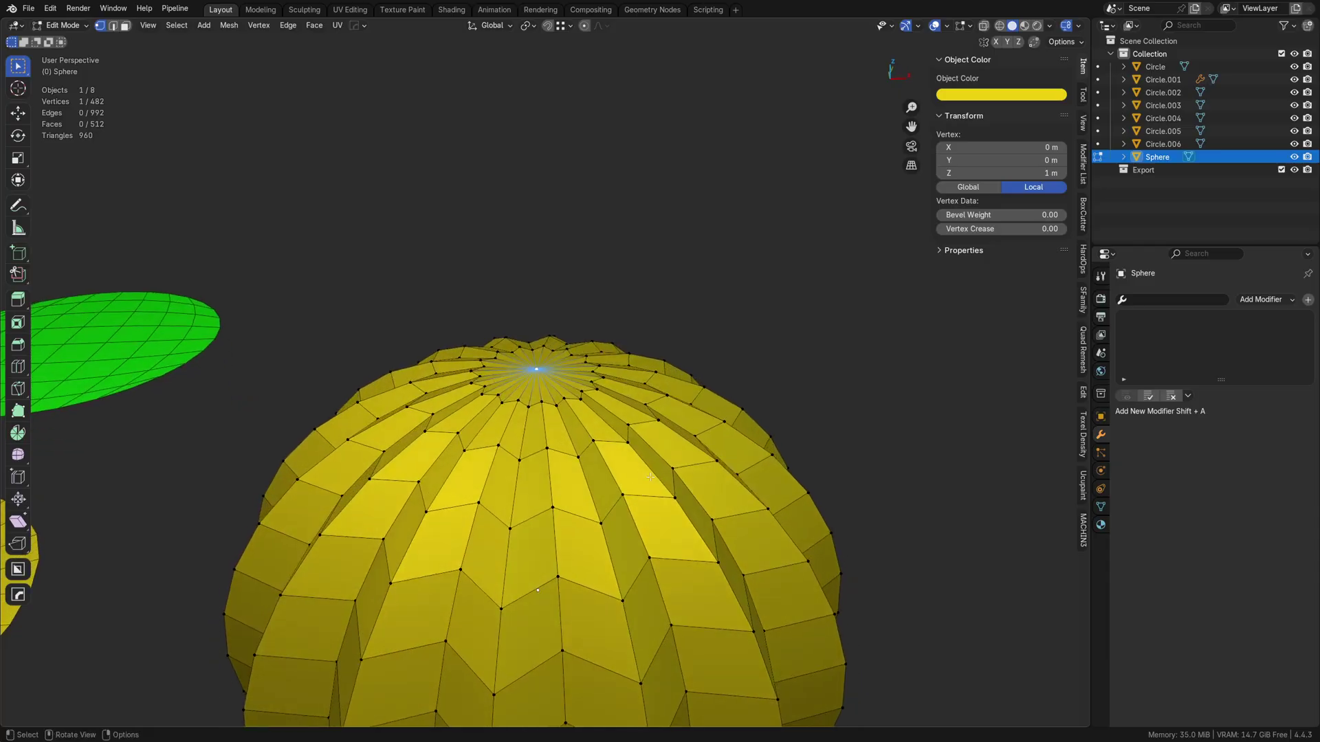
pyautogui.press('ctrl+KP_Add')
pyautogui.rightClick(599, 331)
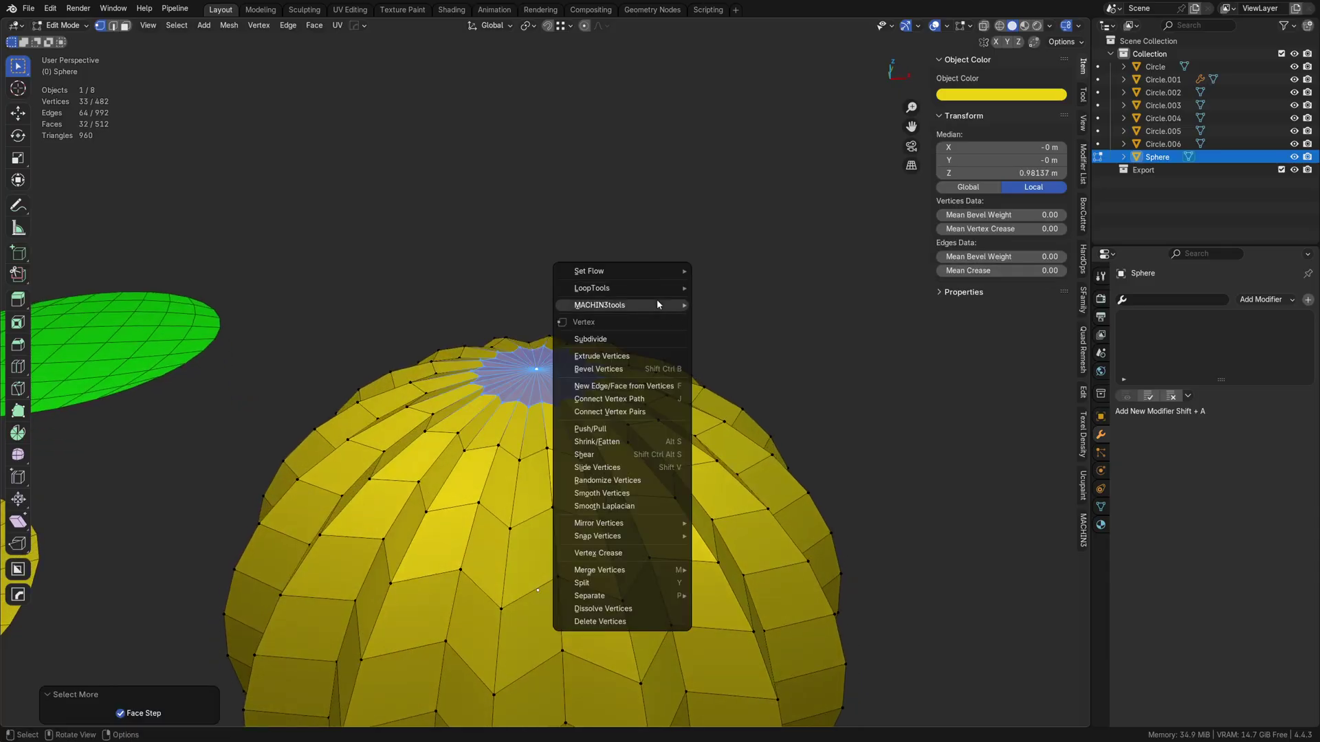
pyautogui.moveTo(660, 288)
pyautogui.click(760, 300)
pyautogui.press('x')
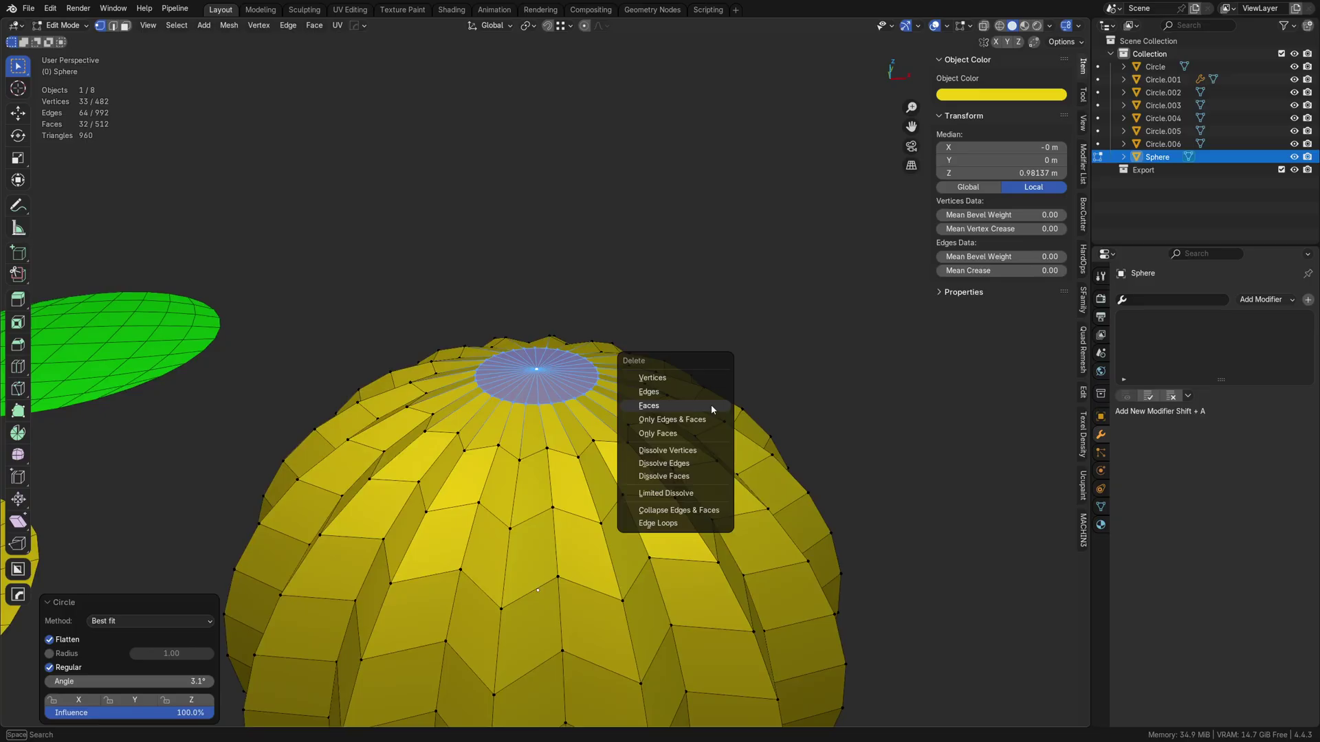
pyautogui.click(710, 404)
# Select the boundary loop of the round opening and extrude it about 0.3 m upward along Z.
pyautogui.press('Tab')
pyautogui.click(620, 455)
pyautogui.keyDown('alt'); pyautogui.click(545, 411); pyautogui.keyUp('alt')
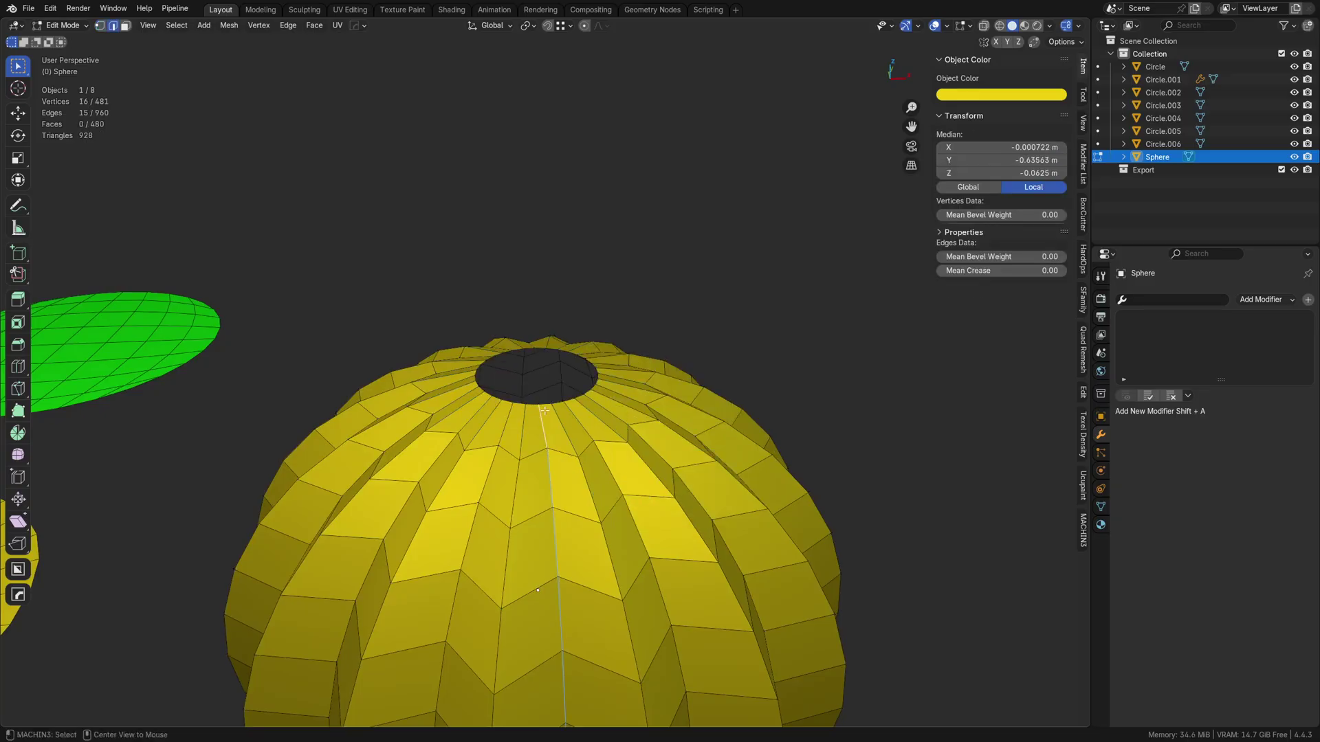
pyautogui.press('e')
pyautogui.press('z')
pyautogui.click(615, 447)
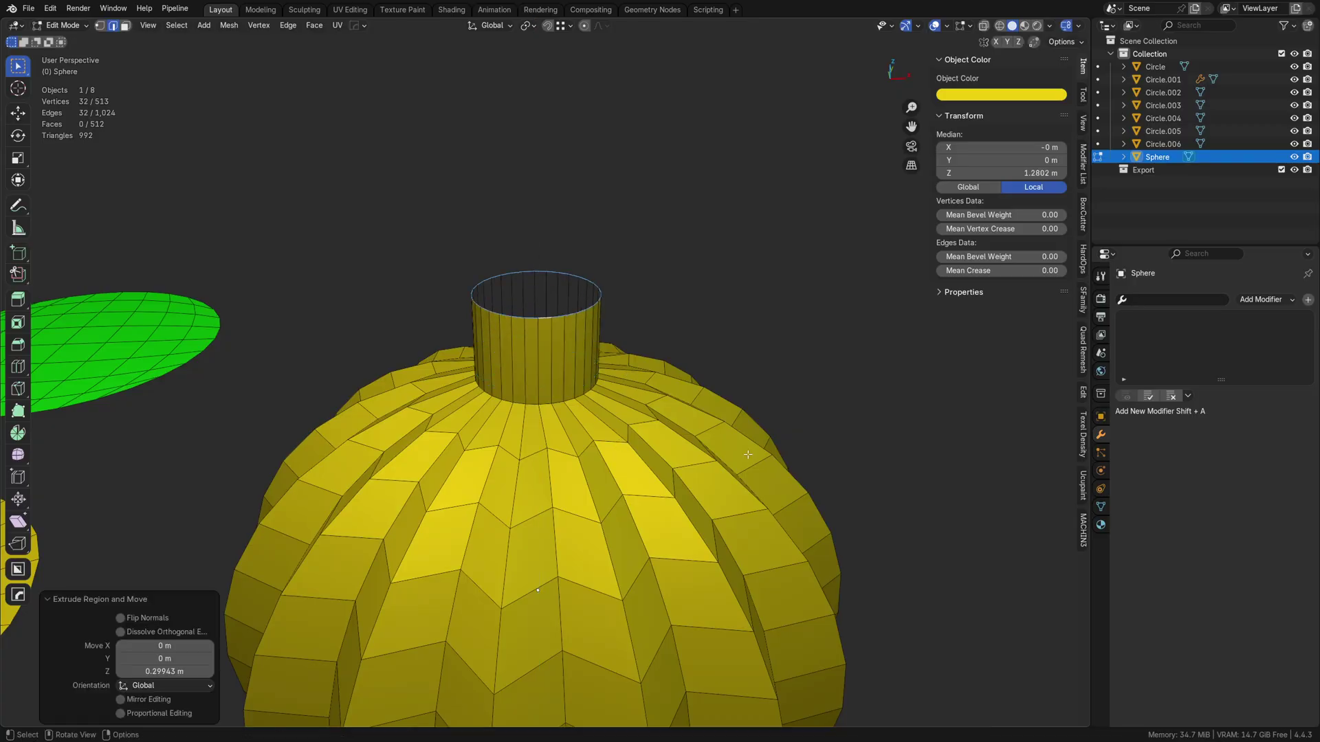
# Scale the upper rim of the extruded stem to about 0.608 so the stem tapers.
pyautogui.moveTo(615, 446); pyautogui.dragTo(654, 433, button='middle')
pyautogui.scroll(-5, 654, 433)
pyautogui.press('s')
pyautogui.click(668, 527)
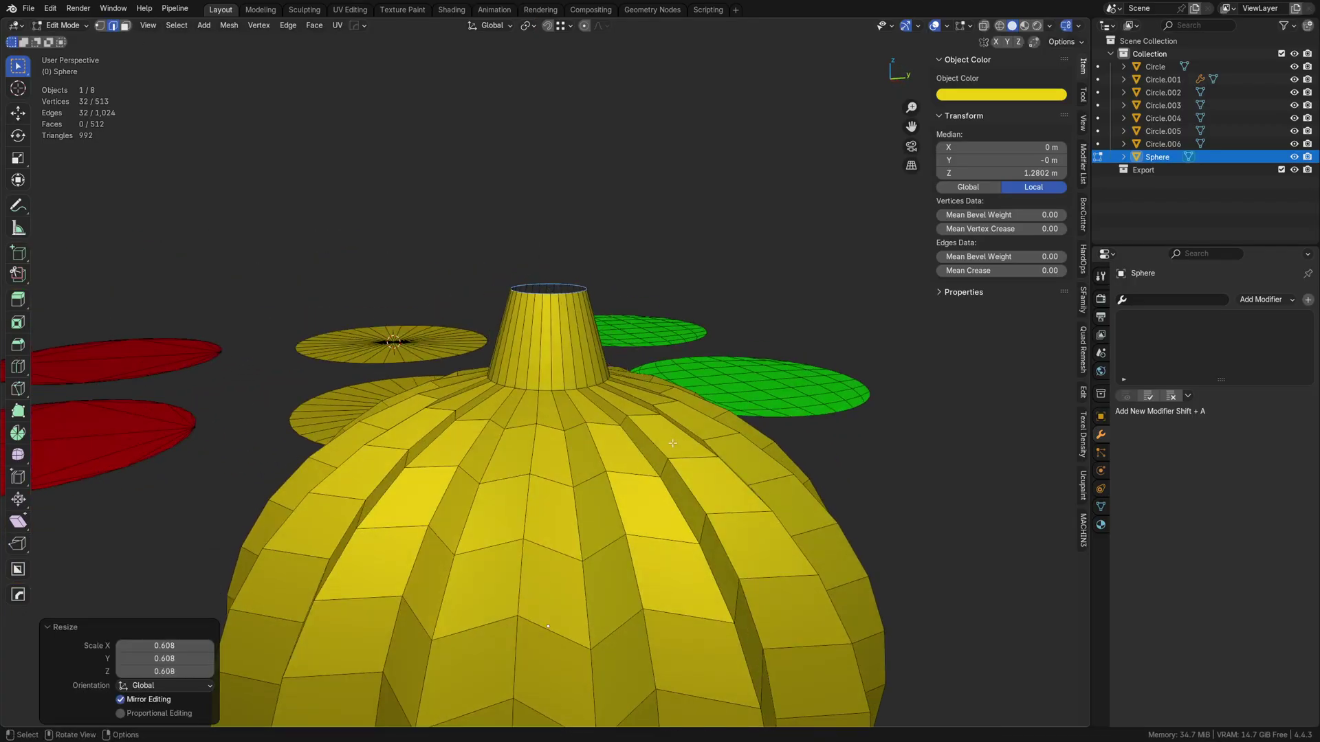
# Add a Subdivision modifier with level 2 to the pumpkin in Object Mode.
pyautogui.moveTo(669, 527); pyautogui.dragTo(699, 470, button='middle')
pyautogui.press('Tab')
pyautogui.hotkey('ctrl', '2')
pyautogui.scroll(4, 494, 197)
# Fill the stem's open top with a face, inset it twice, and merge the innermost face at center into a triangle fan.
pyautogui.press('Tab')
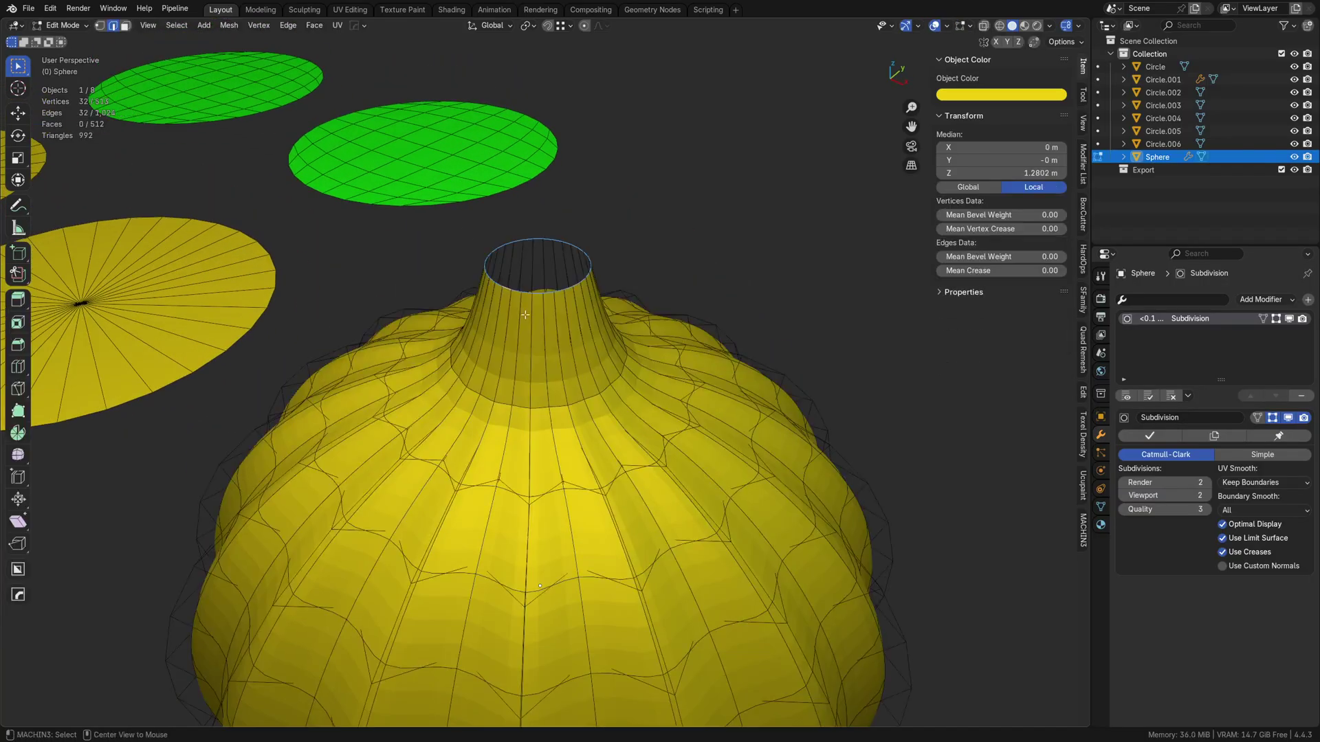
pyautogui.press('f')
pyautogui.press('i')
pyautogui.click(706, 424)
pyautogui.press('i')
pyautogui.click(695, 417)
pyautogui.press('m')
pyautogui.press('c')
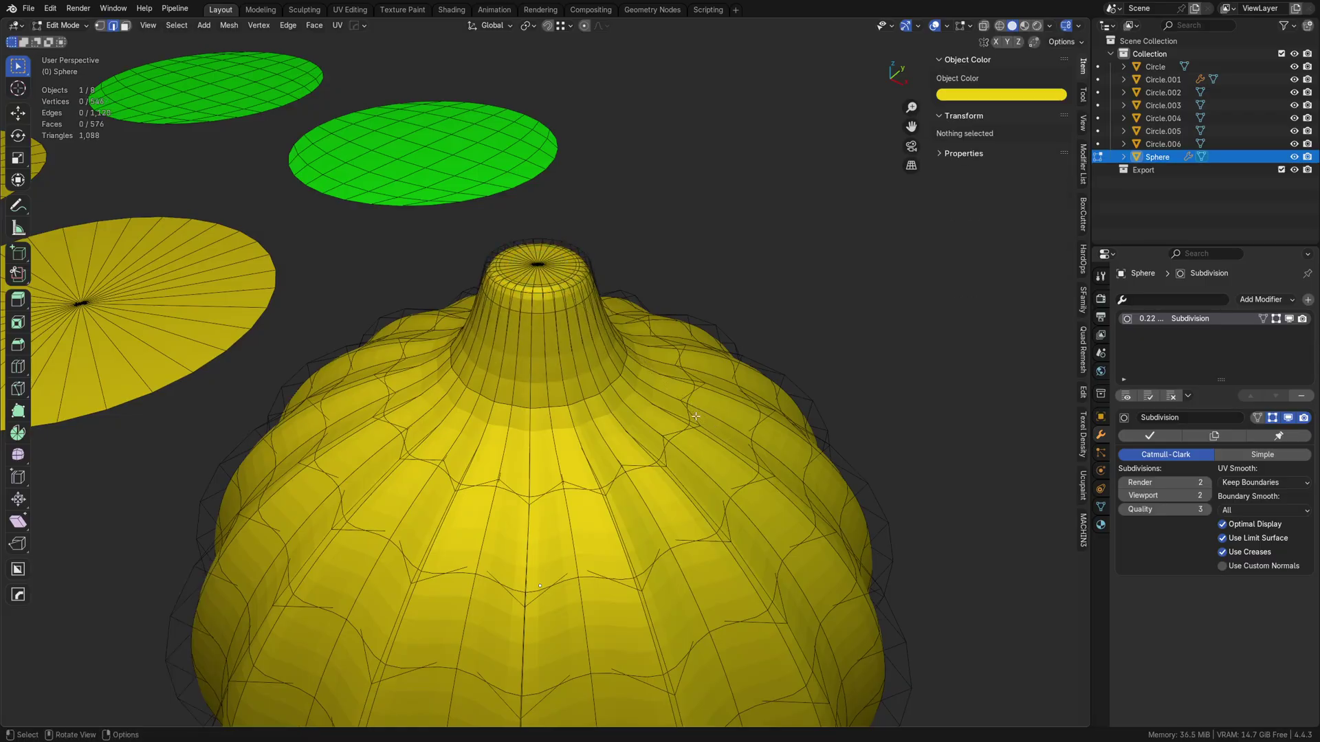
# Turn off the Subdivision modifier's Edit Mode display and add 6 evenly spaced loop cuts around the stem.
pyautogui.press('Tab')
pyautogui.press('Escape')
pyautogui.click(1273, 417)
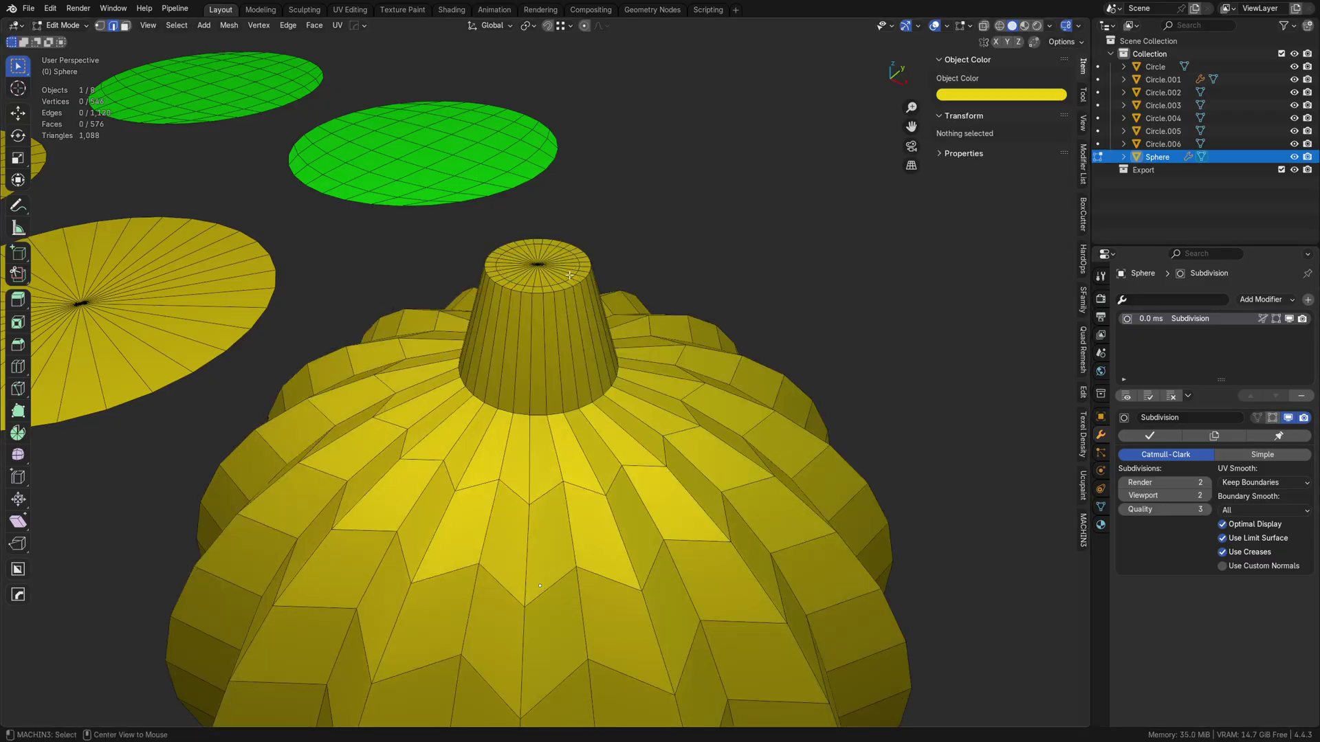
pyautogui.hotkey('ctrl', 'r')
pyautogui.scroll(5, 542, 306)
pyautogui.click(543, 309)
pyautogui.rightClick(545, 316)
# Return to Object Mode and apply Shade Smooth to the pumpkin.
pyautogui.press('Tab')
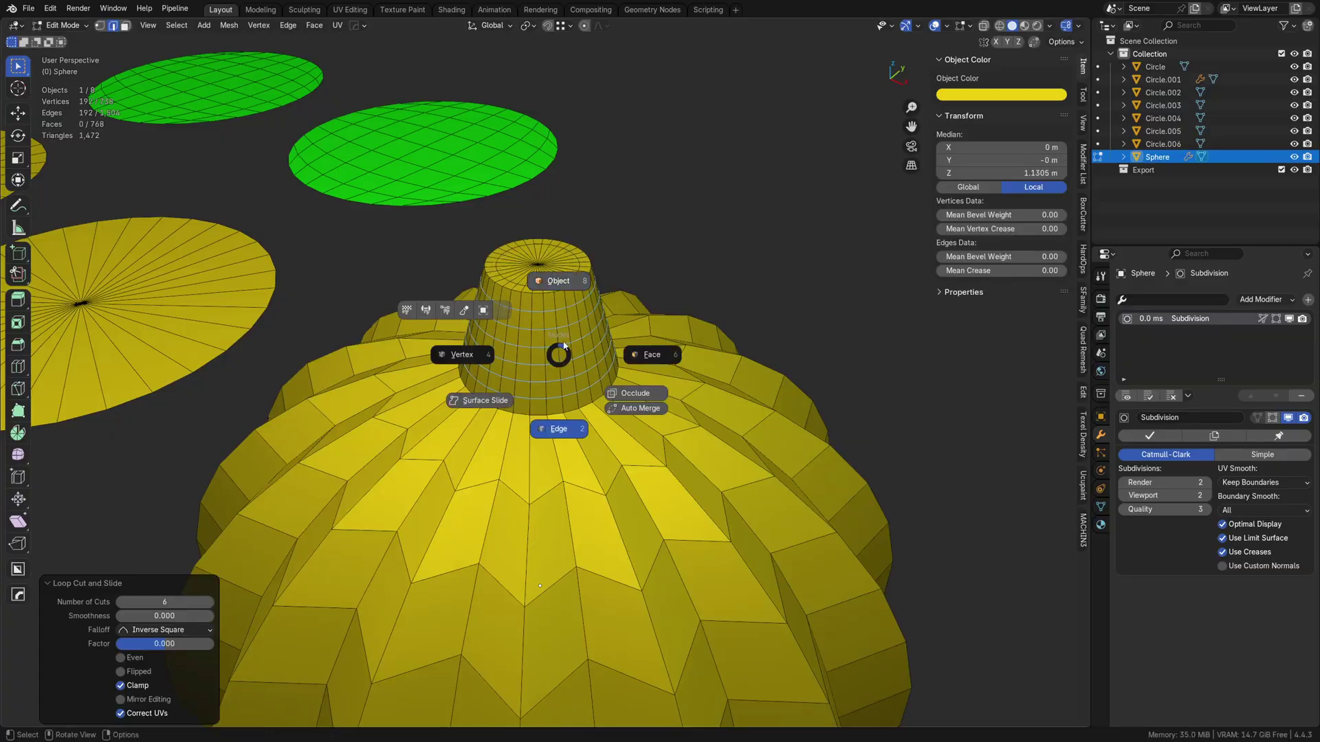
pyautogui.click(560, 280)
pyautogui.scroll(-3, 703, 365)
pyautogui.rightClick(633, 445)
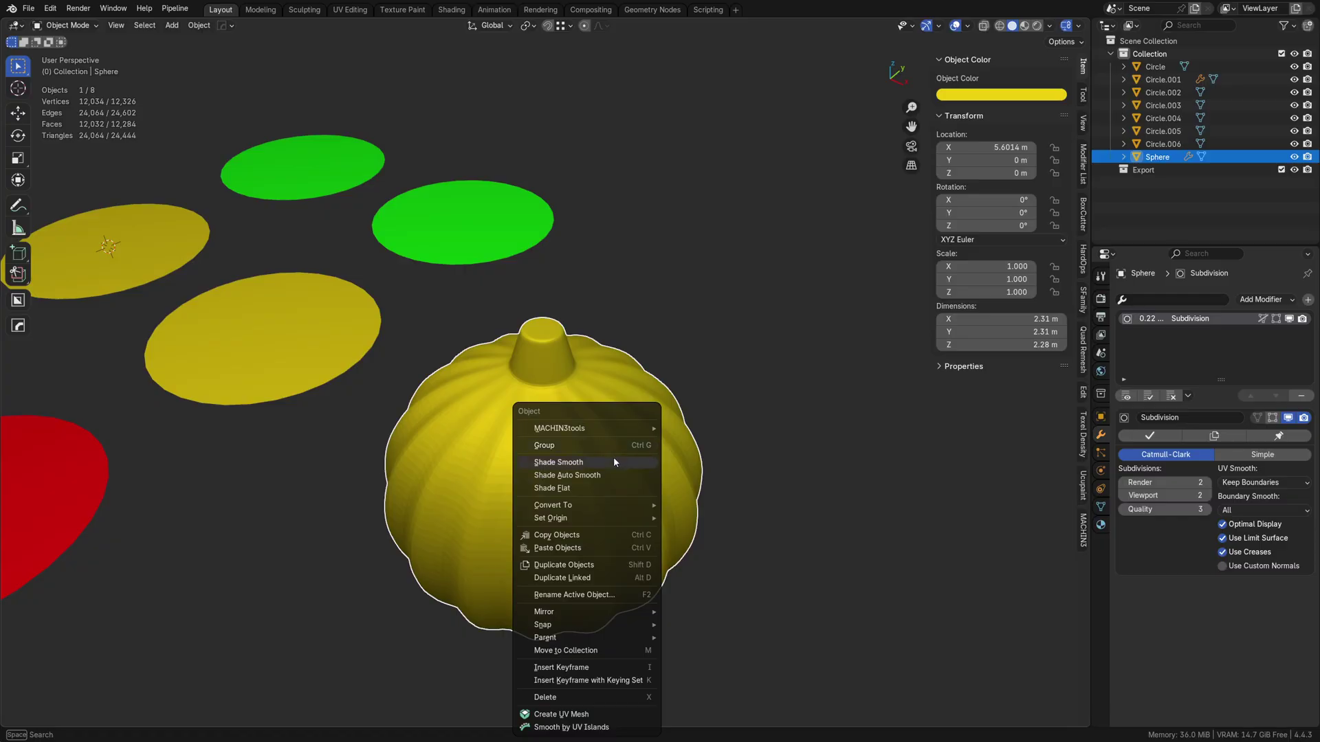
pyautogui.click(614, 462)
pyautogui.scroll(4, 610, 417)
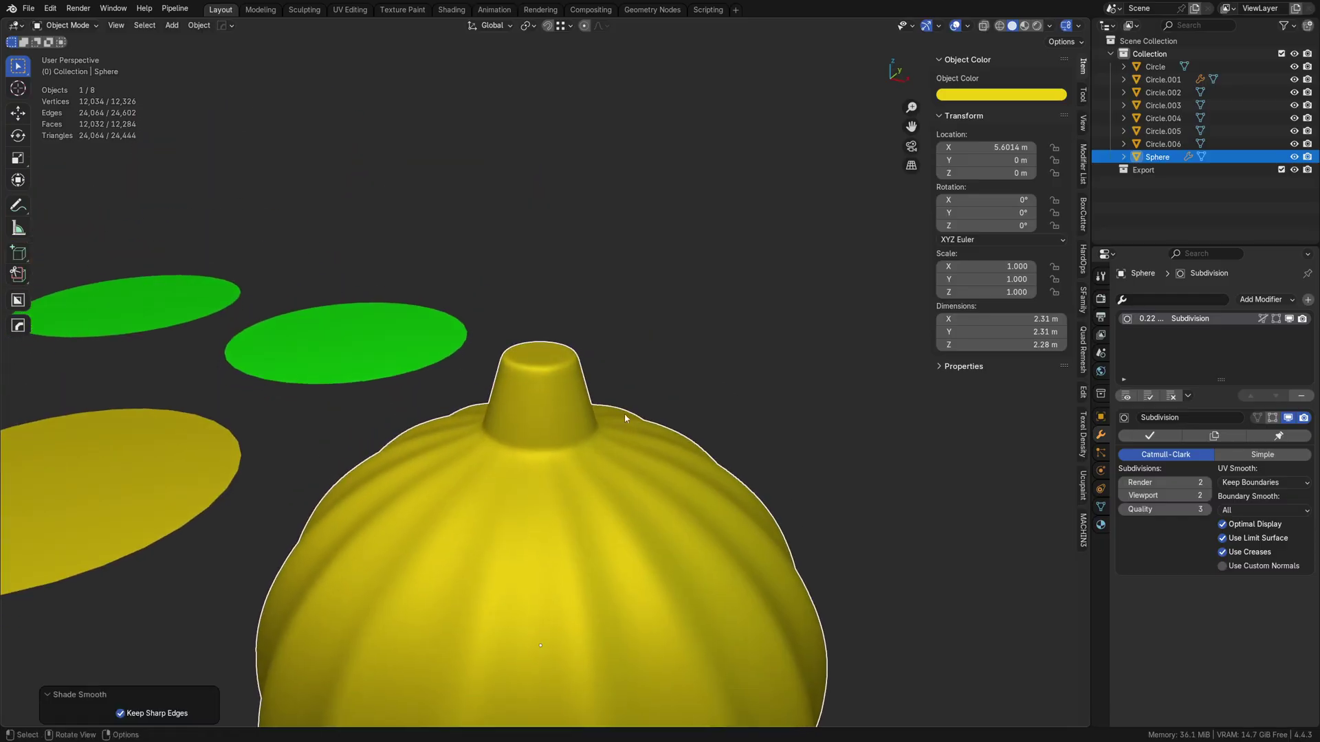
# Enter Sculpt Mode on the pumpkin and choose the Snake Hook brush.
pyautogui.press('Tab')
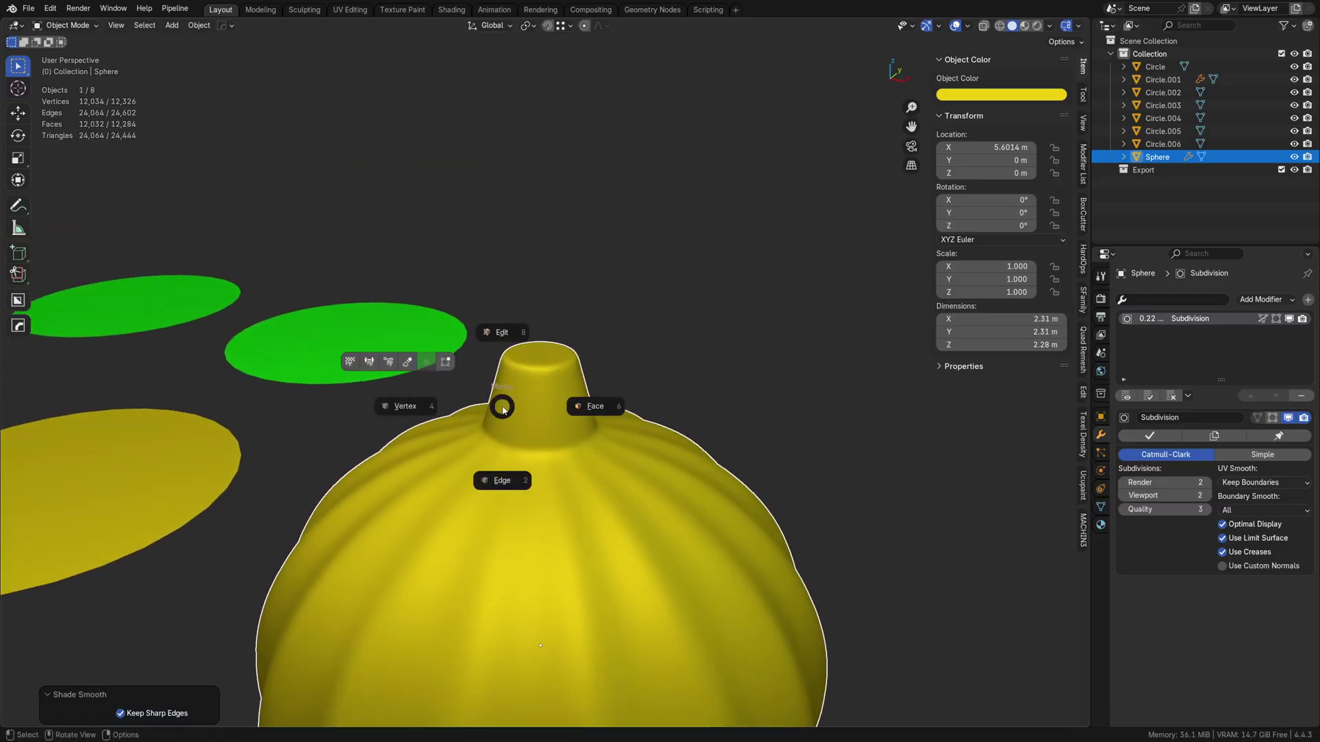
pyautogui.click(407, 362)
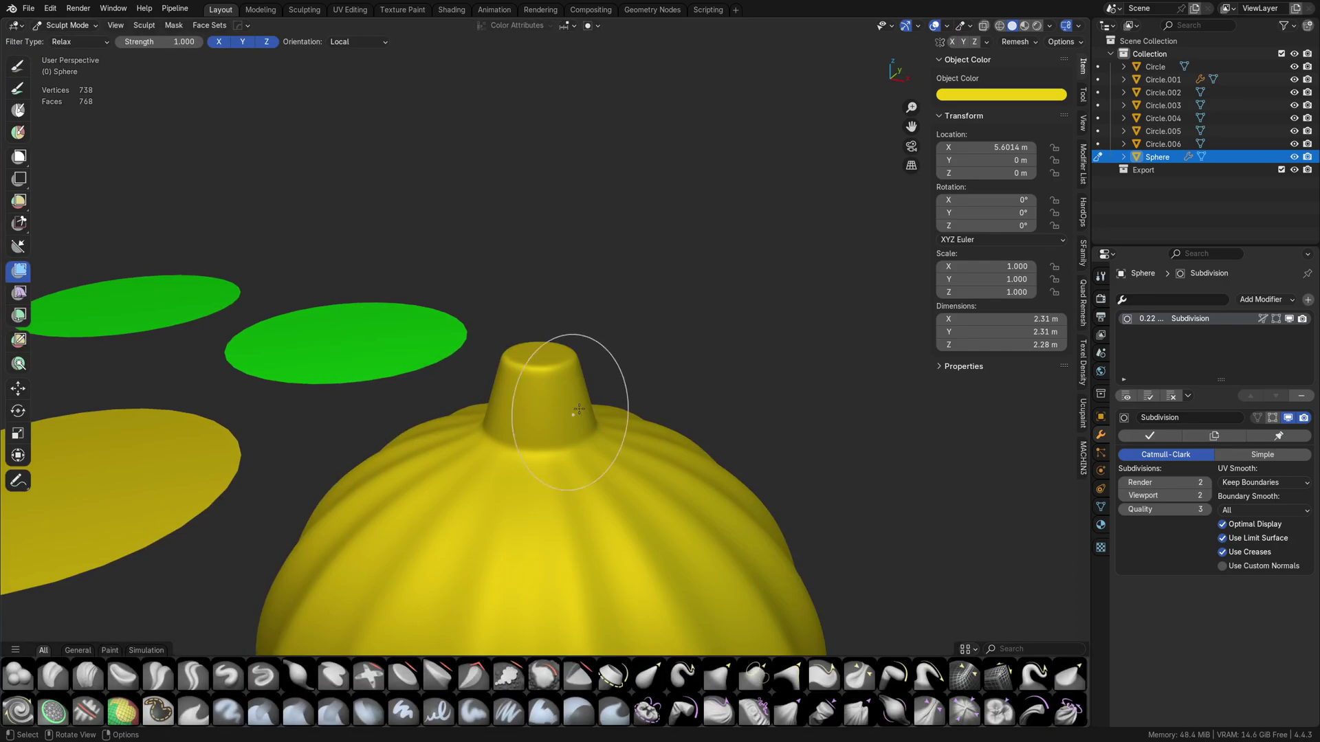
pyautogui.click(1011, 680)
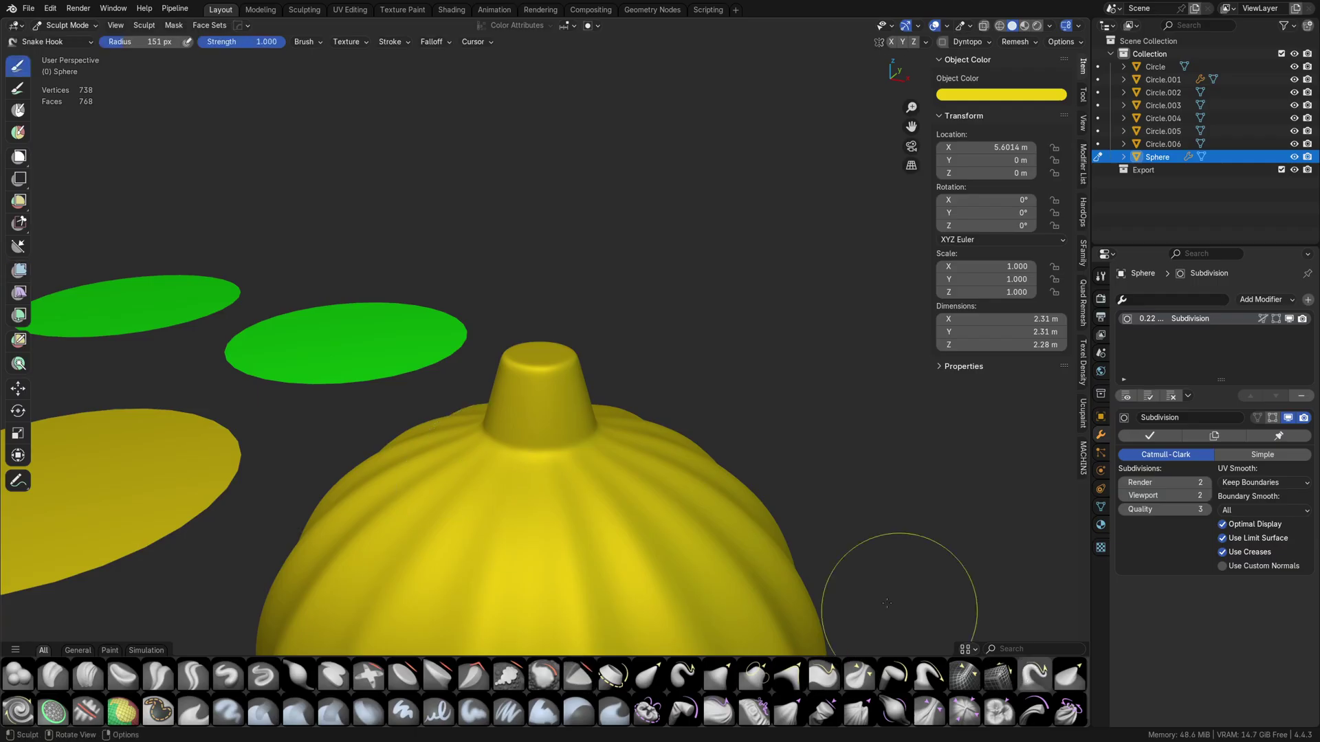
# Try to stretch the stem upward into a point with the Snake Hook brush.
pyautogui.moveTo(492, 365); pyautogui.dragTo(540, 363, button='middle')
pyautogui.moveTo(540, 363); pyautogui.dragTo(564, 256)
pyautogui.moveTo(709, 396); pyautogui.dragTo(375, 356, button='middle')
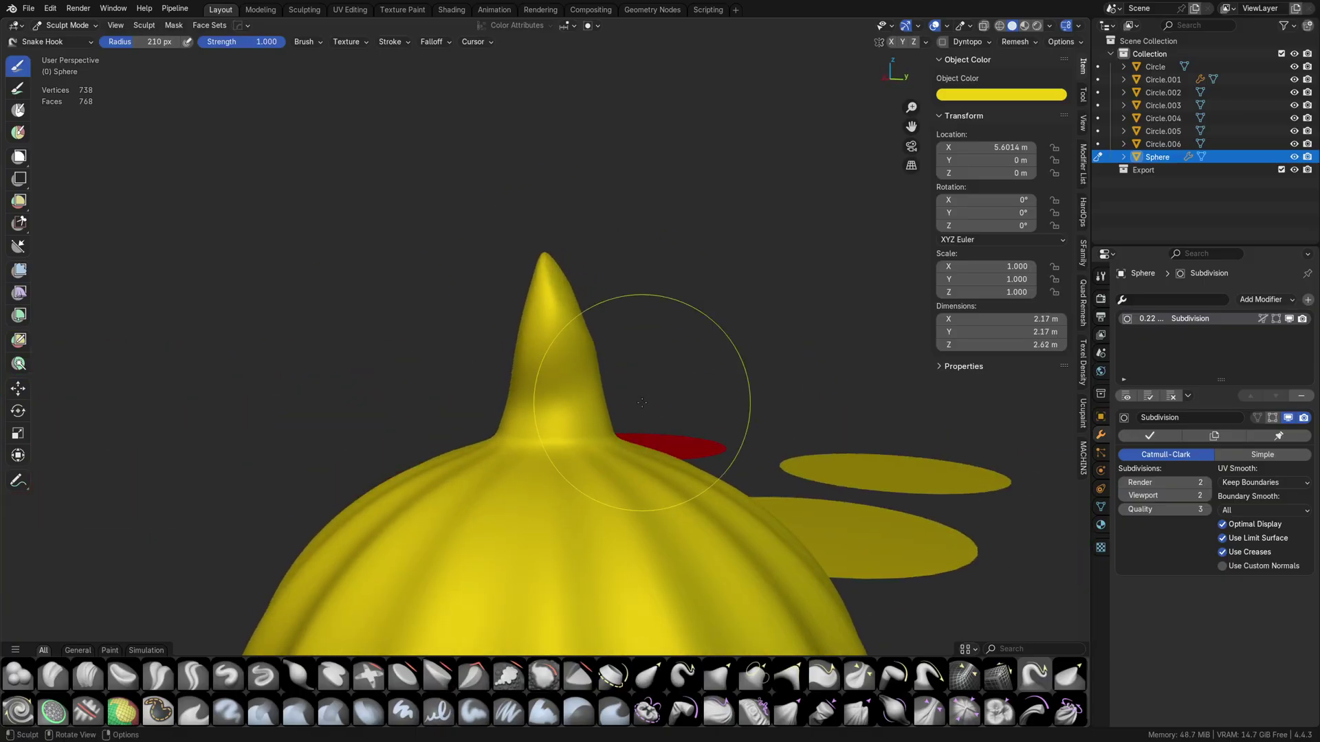
pyautogui.hotkey('ctrl', 'z')
# Stretch the stem upward and bend it sideways with the Snake Hook brush, with the wireframe overlay on.
pyautogui.moveTo(560, 356)
pyautogui.mouseDown()
pyautogui.moveTo(608, 288)
pyautogui.moveTo(611, 261)
pyautogui.mouseUp()
pyautogui.hotkey('alt', 'w')
pyautogui.moveTo(507, 338); pyautogui.dragTo(835, 346, button='middle')
pyautogui.moveTo(580, 345)
pyautogui.mouseDown()
pyautogui.moveTo(543, 316)
pyautogui.moveTo(540, 270)
pyautogui.moveTo(518, 268)
pyautogui.mouseUp()
pyautogui.moveTo(531, 309)
pyautogui.mouseDown(button='middle')
pyautogui.moveTo(493, 333)
pyautogui.moveTo(498, 321)
pyautogui.mouseUp(button='middle')
pyautogui.keyDown('shift'); pyautogui.moveTo(498, 321); pyautogui.dragTo(533, 367, button='middle'); pyautogui.keyUp('shift')
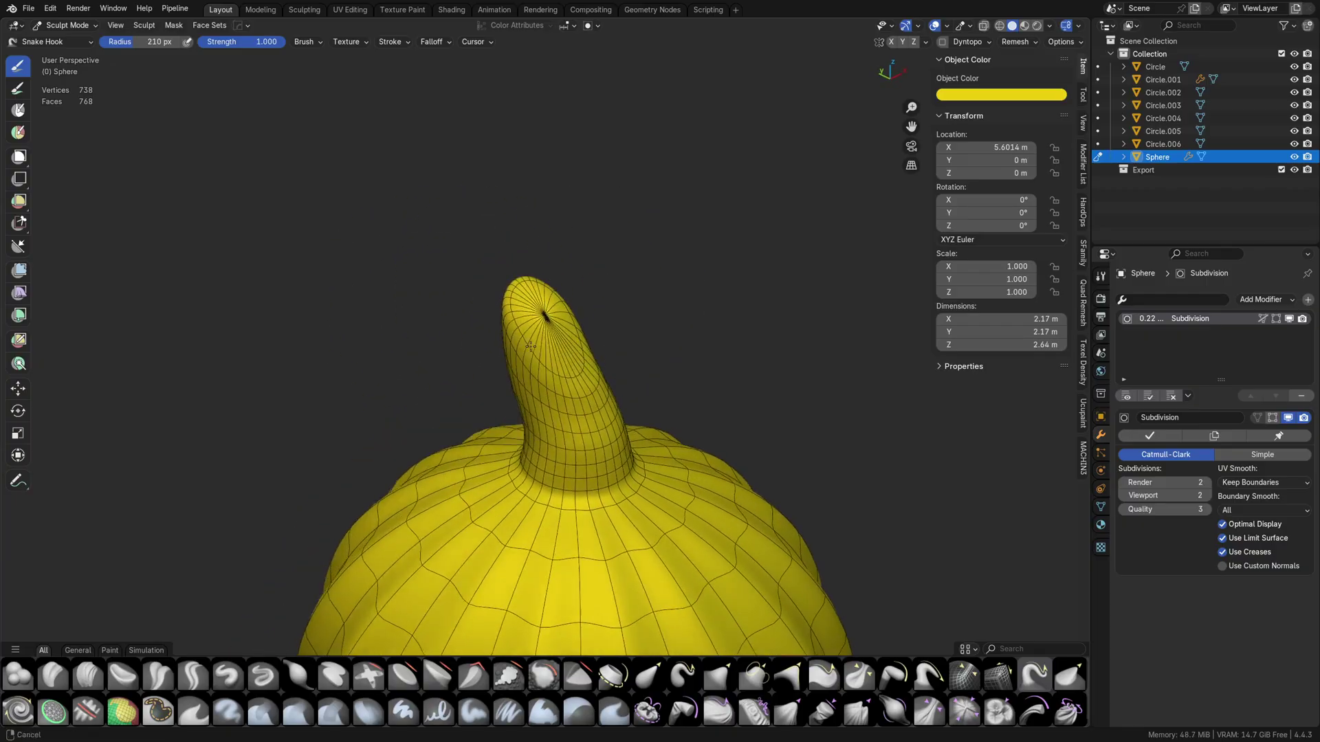
# Delete the centre vertex of the triangle fan at the tip of the pumpkin's stem in Edit Mode.
pyautogui.scroll(4, 539, 351)
pyautogui.moveTo(622, 340); pyautogui.dragTo(548, 341, button='middle')
pyautogui.press('Tab')
pyautogui.click(453, 339)
pyautogui.click(520, 277)
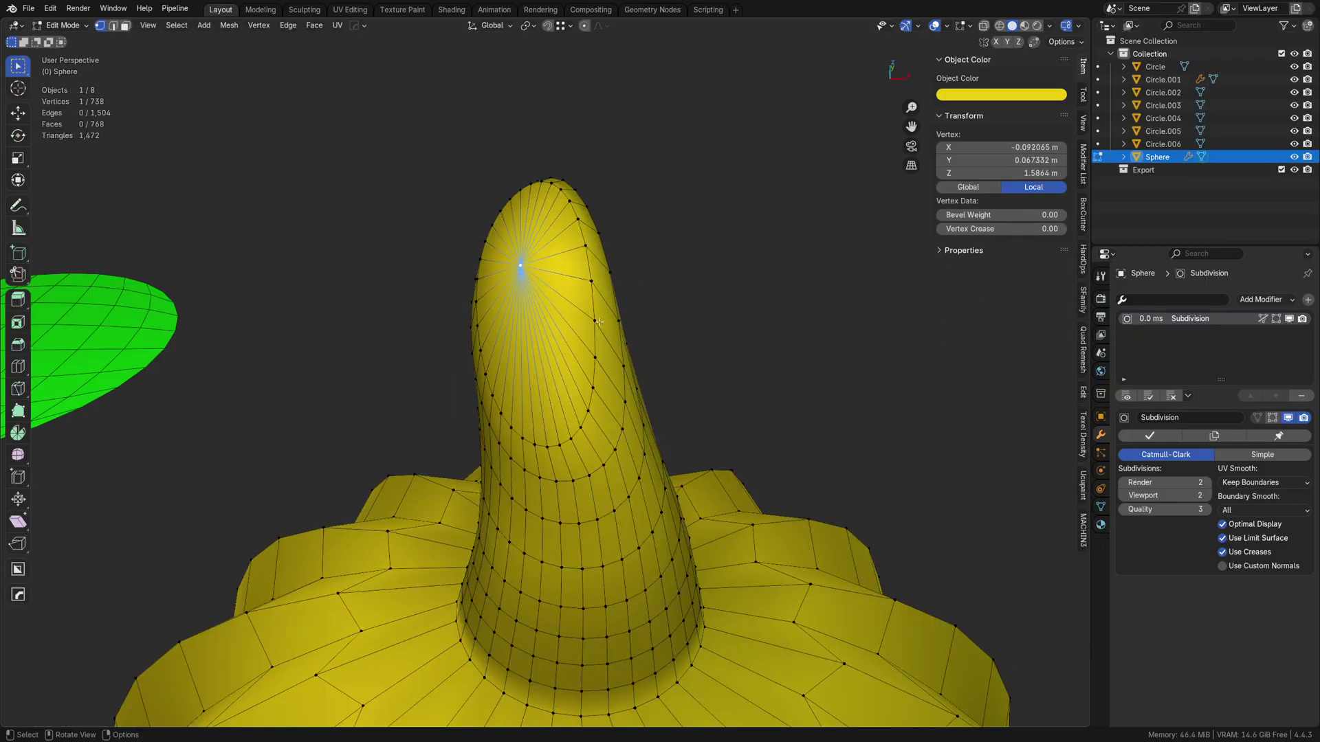
pyautogui.press('ctrl+KP_Add')
pyautogui.press('x')
pyautogui.click(658, 422)
# Select the open rim at the stem's tip in edge mode and Grid Fill it with an offset of 5.
pyautogui.hotkey('ctrl', 'Tab')
pyautogui.click(657, 499)
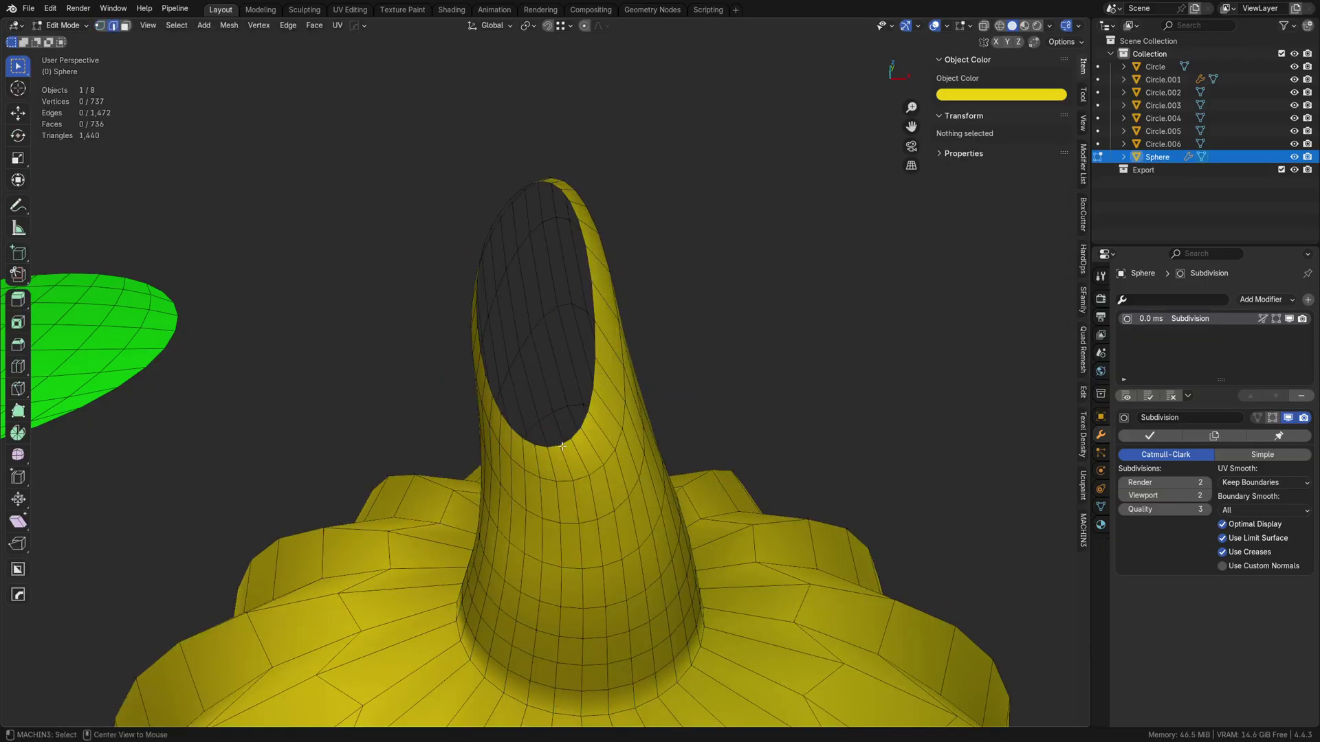
pyautogui.keyDown('alt'); pyautogui.click(567, 444); pyautogui.keyUp('alt')
pyautogui.hotkey('ctrl', 'f')
pyautogui.click(567, 444)
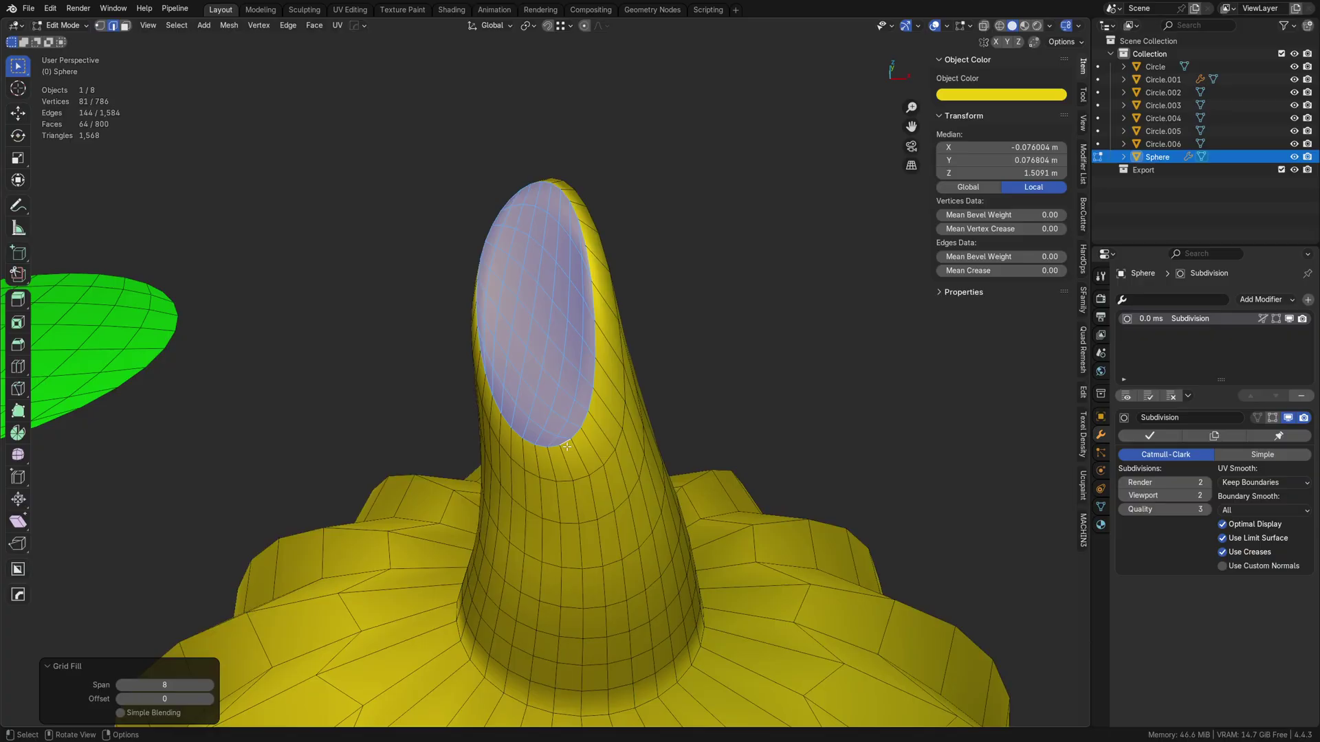
pyautogui.moveTo(567, 444); pyautogui.dragTo(580, 532, button='middle')
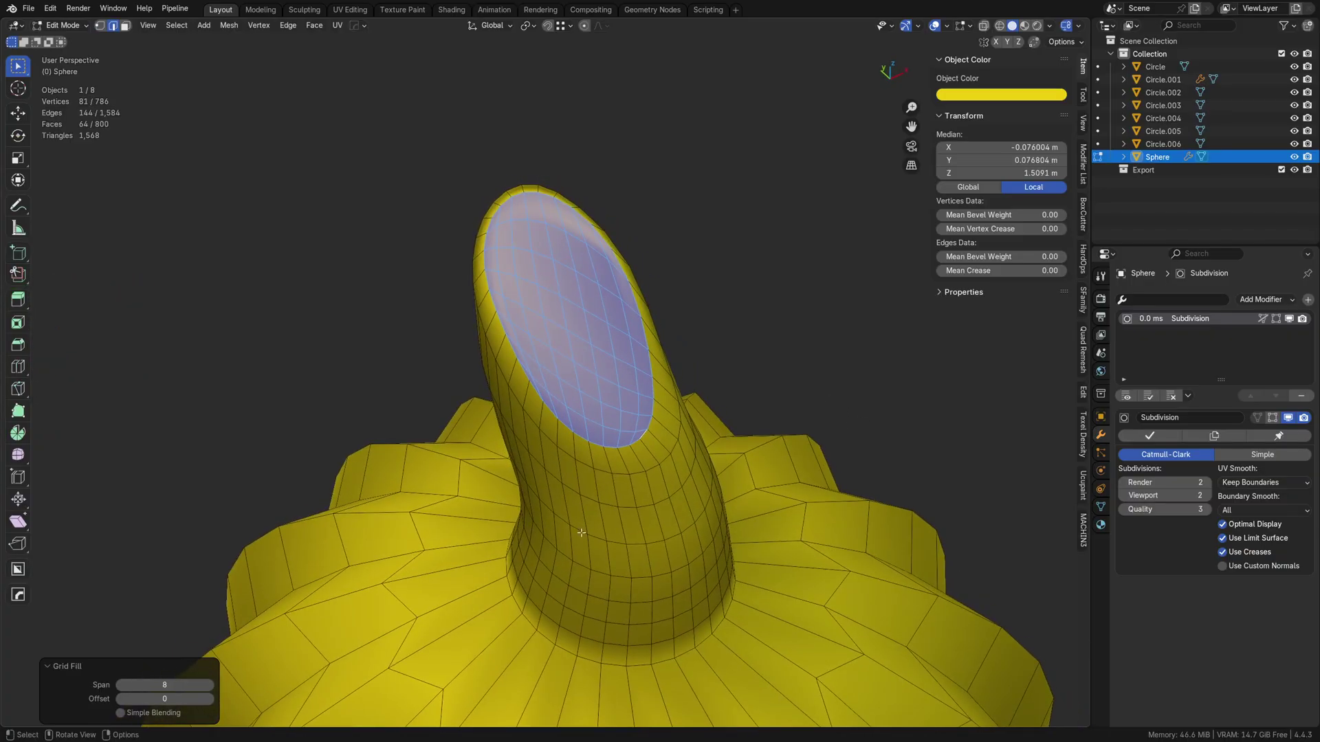
pyautogui.click(210, 699)
pyautogui.click(209, 699)
pyautogui.click(210, 699)
pyautogui.click(210, 699)
pyautogui.click(209, 699)
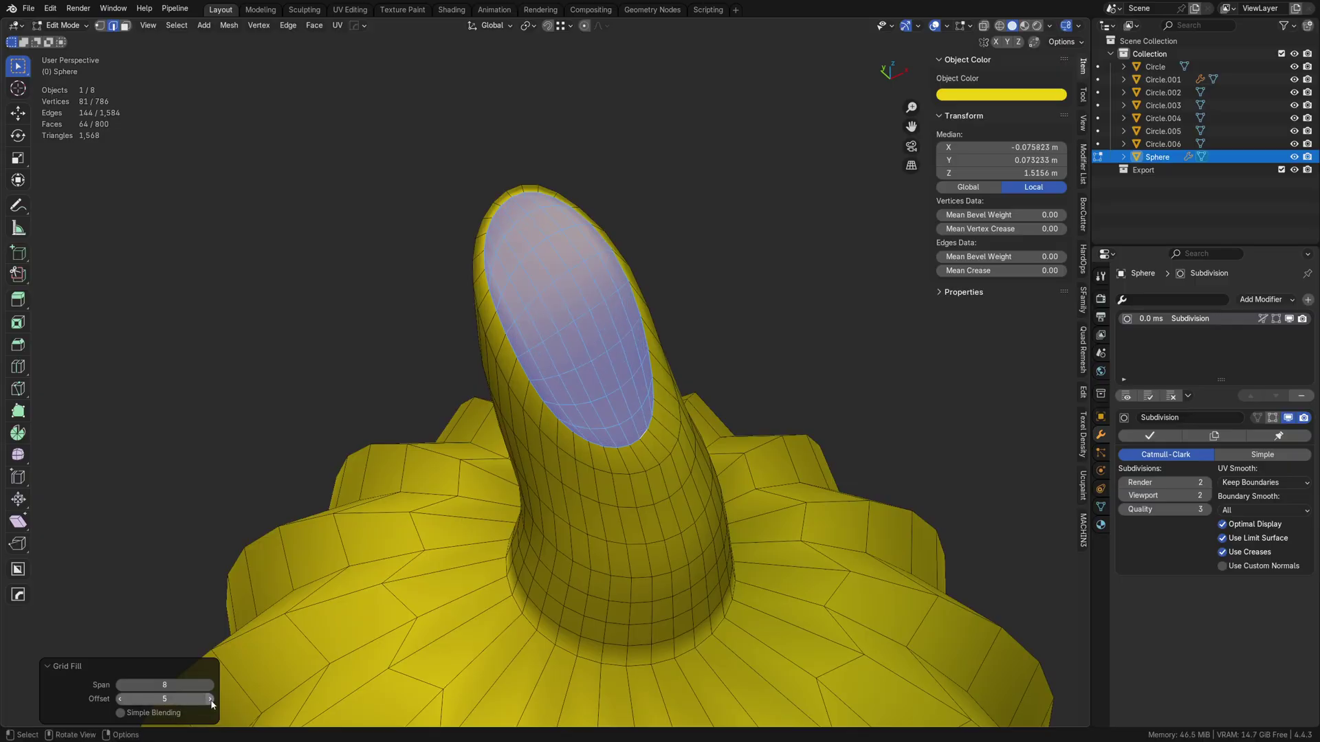
# Return to Object Mode and hide the wireframe overlay on the objects.
pyautogui.press('Tab')
pyautogui.click(608, 509)
pyautogui.press('a')
pyautogui.press('a')
pyautogui.hotkey('shift', 'w')
pyautogui.moveTo(603, 468); pyautogui.dragTo(617, 383, button='middle')
pyautogui.scroll(-6, 617, 384)
pyautogui.moveTo(522, 419); pyautogui.dragTo(316, 447, button='middle')
pyautogui.keyDown('shift'); pyautogui.moveTo(337, 440); pyautogui.dragTo(462, 601, button='middle'); pyautogui.keyUp('shift')
# Select the red, yellow and green circles in turn to compare their fill types.
pyautogui.click(347, 446)
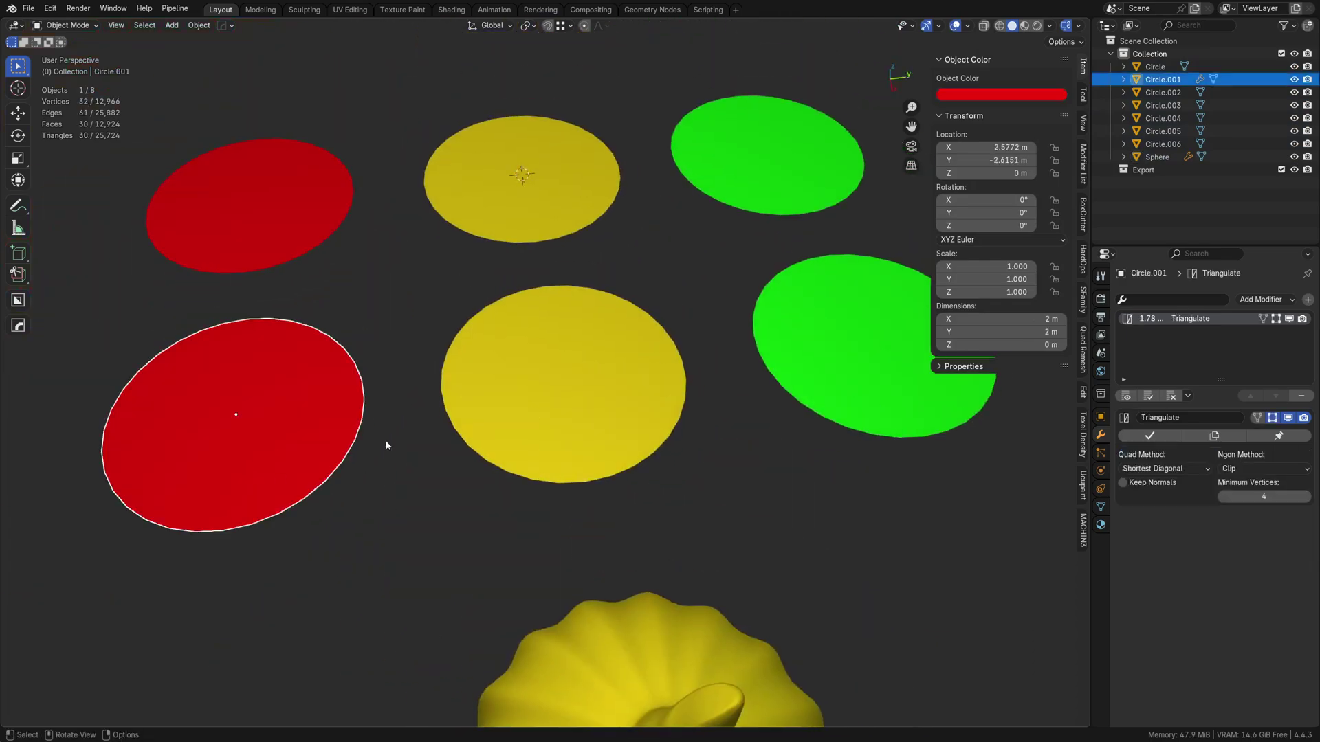
pyautogui.click(567, 410)
pyautogui.click(903, 357)
pyautogui.keyDown('shift'); pyautogui.moveTo(342, 441); pyautogui.dragTo(304, 444, button='middle'); pyautogui.keyUp('shift')
pyautogui.click(294, 446)
pyautogui.press('g')
pyautogui.rightClick(288, 438)
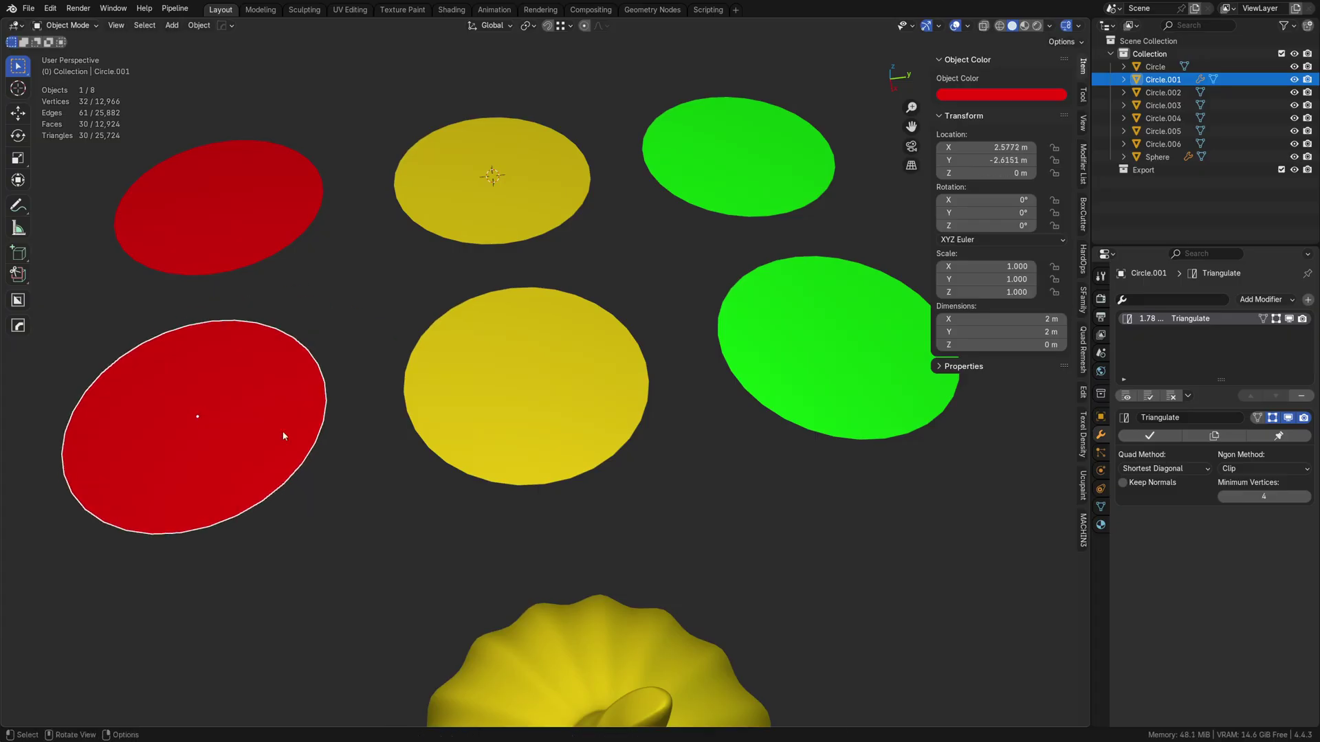
pyautogui.click(555, 405)
pyautogui.press('g')
pyautogui.press('Escape')
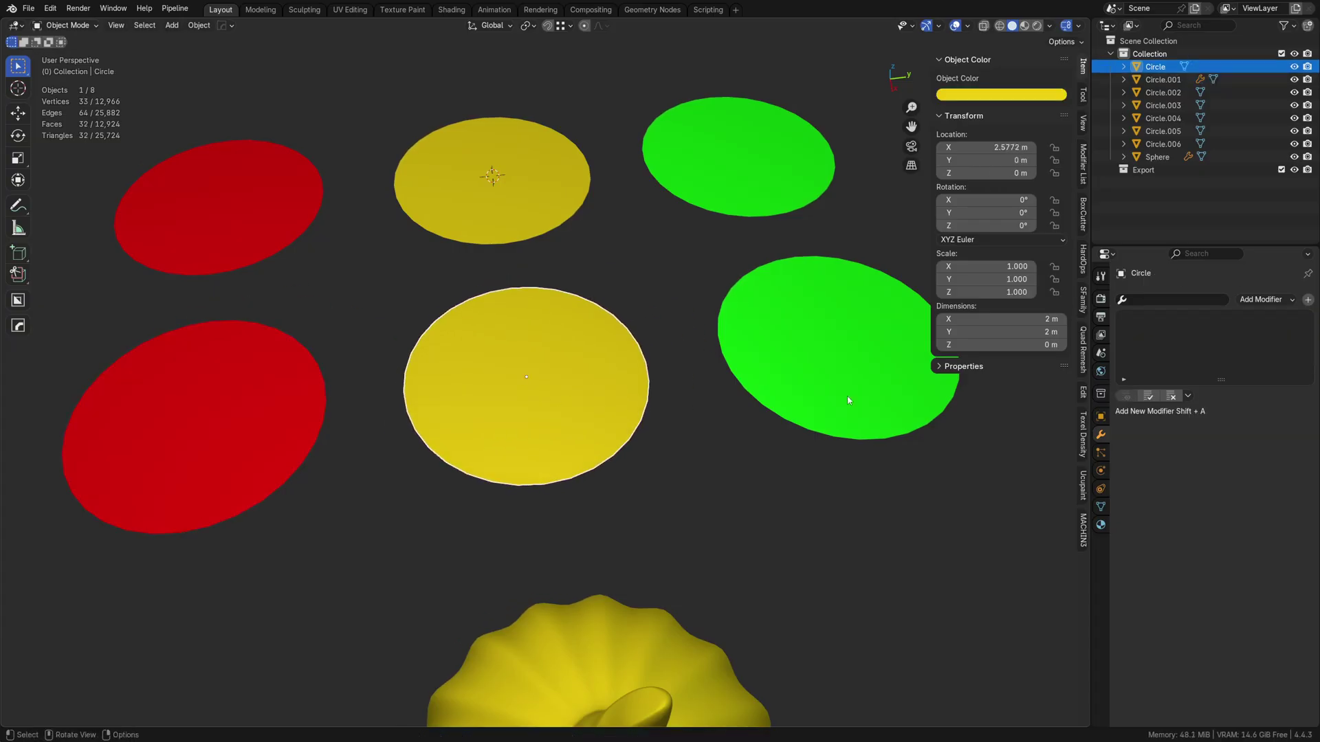
pyautogui.click(828, 377)
pyautogui.press('g')
pyautogui.rightClick(864, 358)
# Delete the two rings of faces around the pole on the pumpkin's underside in Edit Mode.
pyautogui.keyDown('shift'); pyautogui.moveTo(642, 651); pyautogui.dragTo(574, 398, button='middle'); pyautogui.keyUp('shift')
pyautogui.scroll(2, 579, 571)
pyautogui.click(565, 419)
pyautogui.press('Tab')
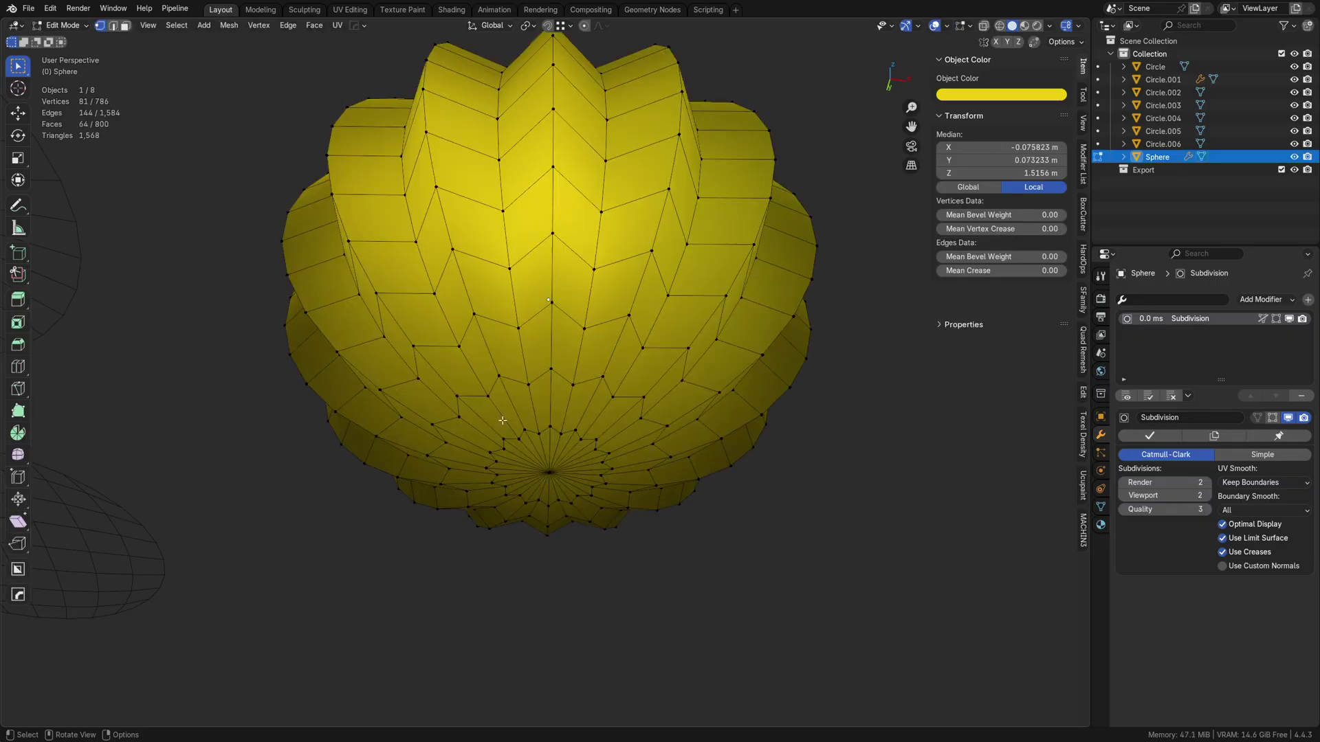
pyautogui.click(556, 443)
pyautogui.press('ctrl+KP_Add')
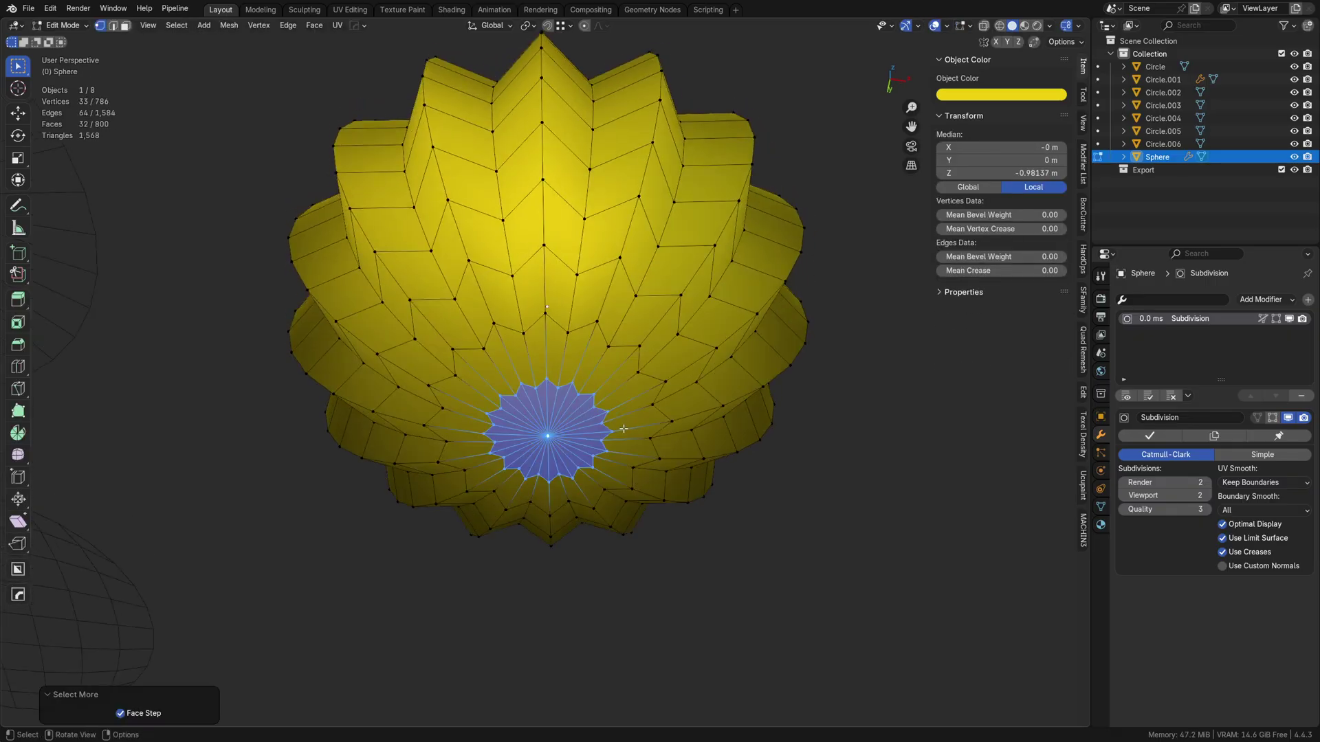
pyautogui.press('ctrl+KP_Add')
pyautogui.press('x')
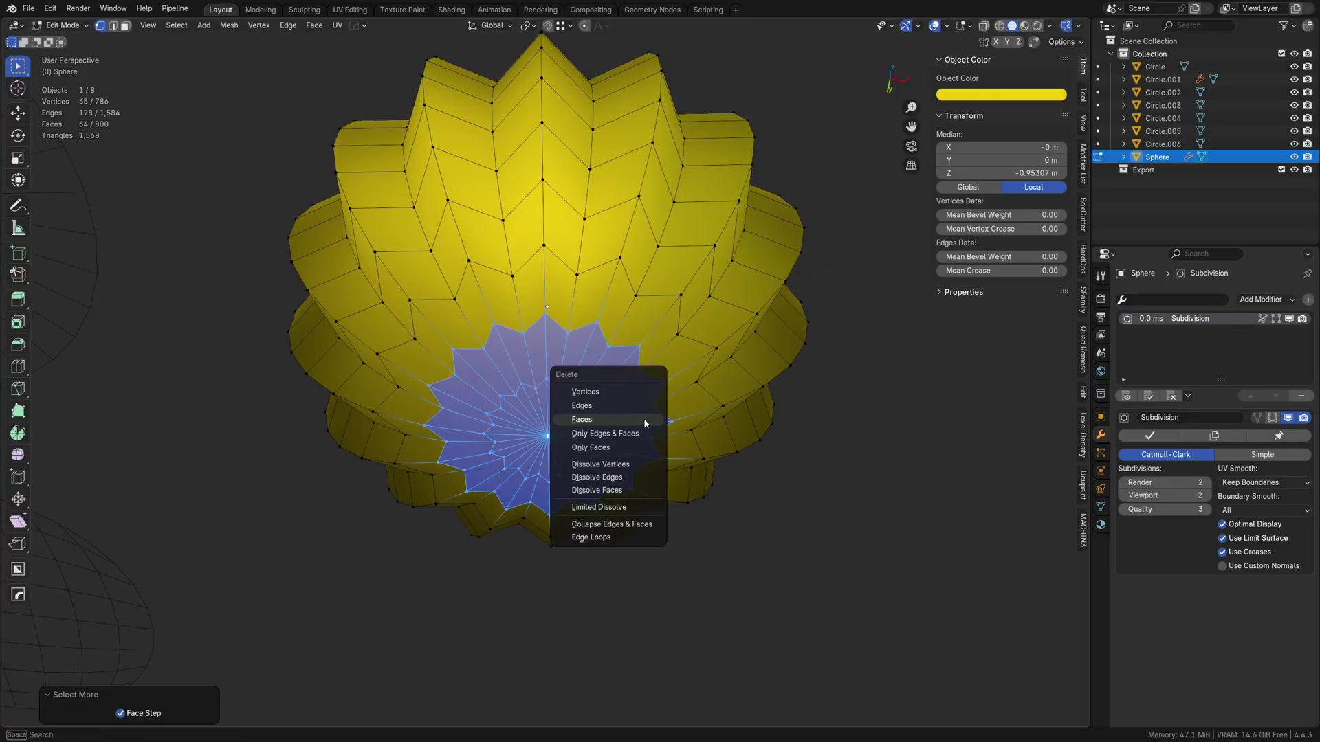
pyautogui.press('x')
pyautogui.click(606, 389)
# Grid Fill the open rim on the pumpkin's underside with Simple Blending enabled, and return to Sculpt Mode.
pyautogui.press('Tab')
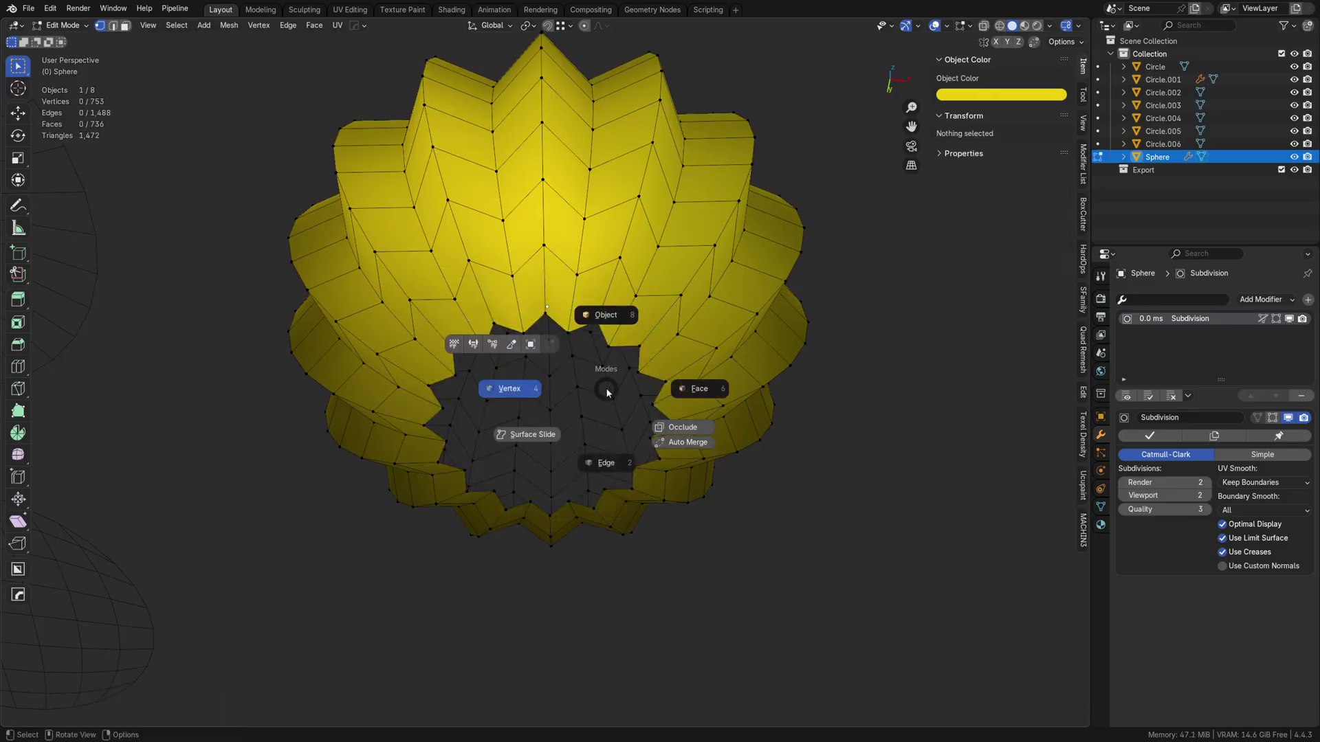
pyautogui.click(585, 459)
pyautogui.keyDown('alt'); pyautogui.click(665, 433); pyautogui.keyUp('alt')
pyautogui.keyDown('alt'); pyautogui.click(661, 433); pyautogui.keyUp('alt')
pyautogui.hotkey('ctrl', 'f')
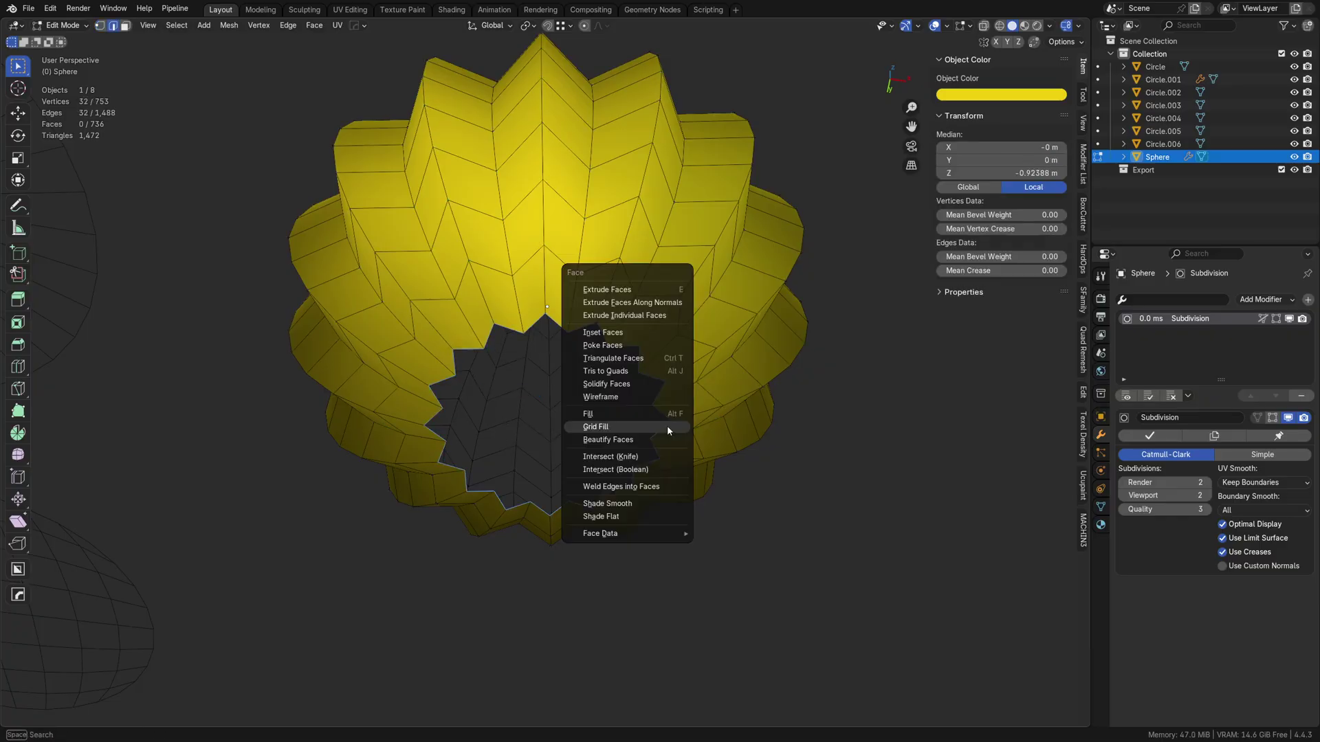
pyautogui.click(666, 427)
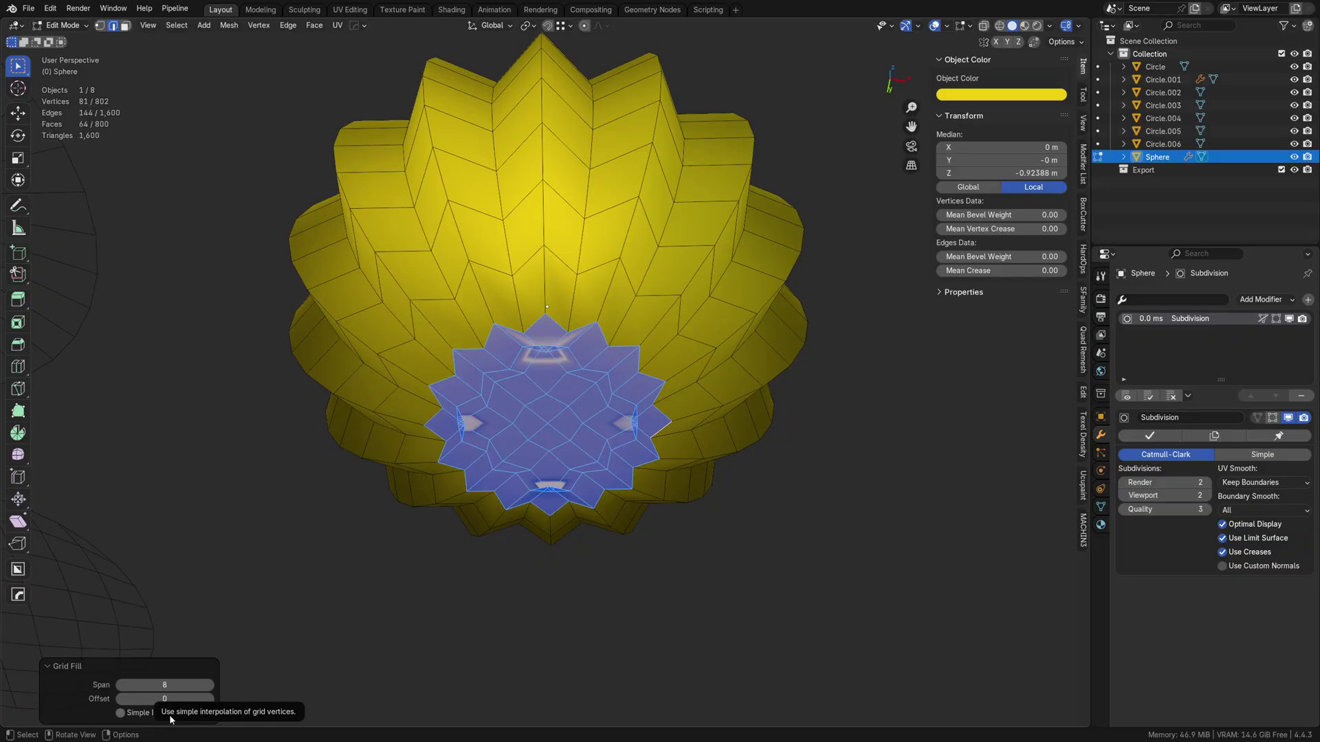
pyautogui.click(121, 713)
pyautogui.click(171, 715)
pyautogui.click(170, 715)
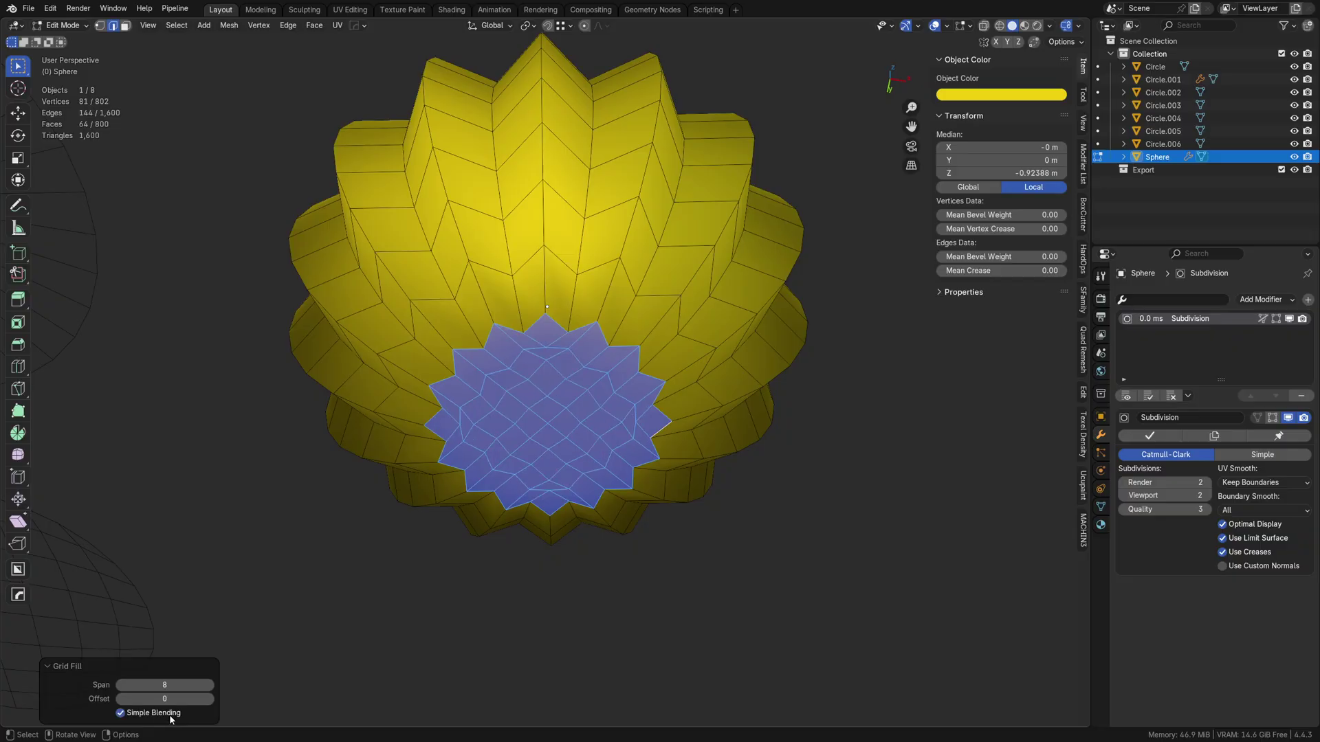
pyautogui.click(170, 715)
pyautogui.click(170, 715)
pyautogui.press('Tab')
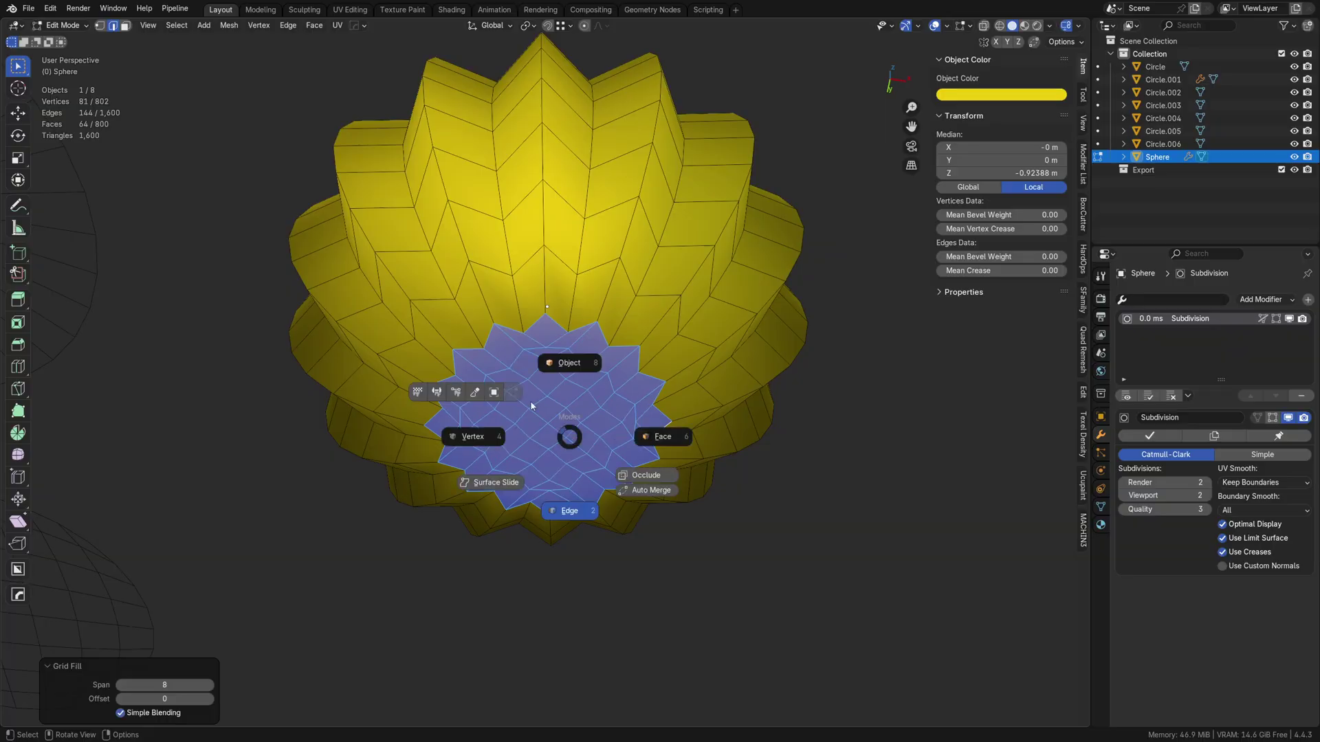
pyautogui.click(482, 393)
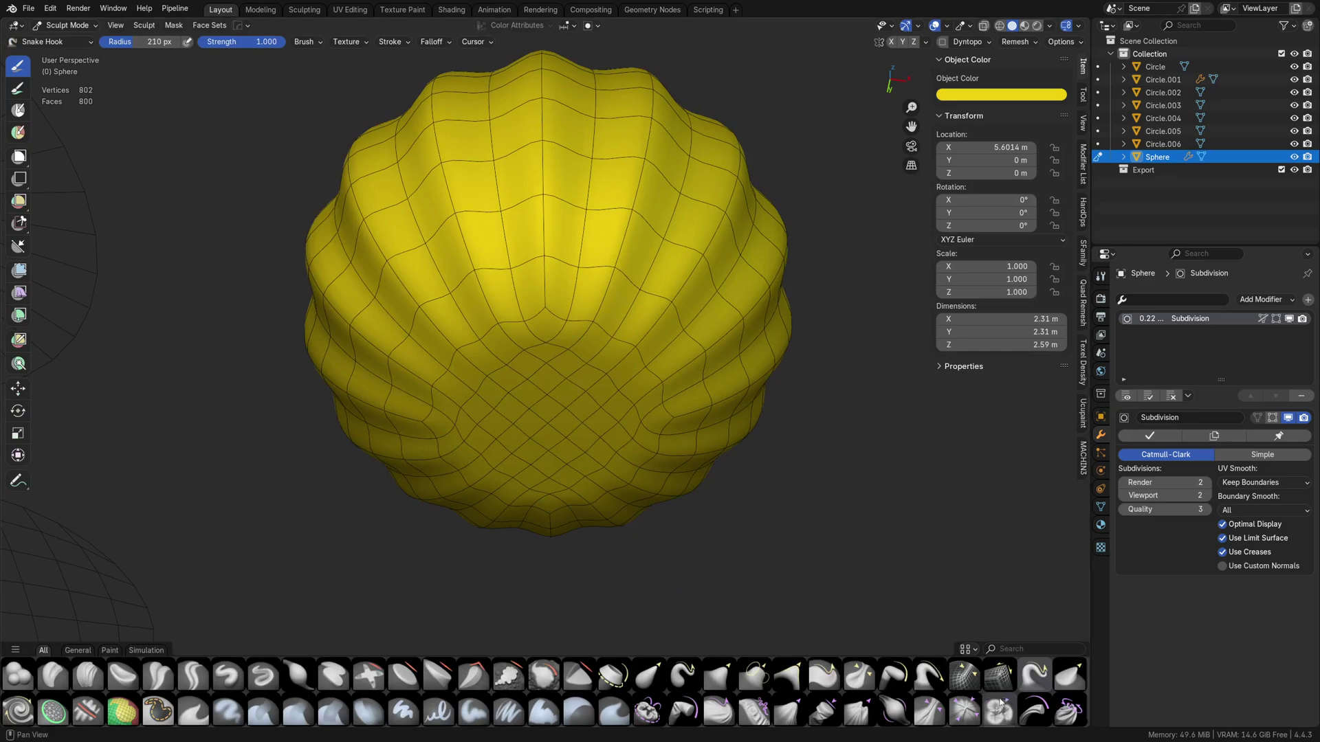
# Try to even out the grid on the pumpkin's underside with the Relax Slide brush.
pyautogui.click(1009, 679)
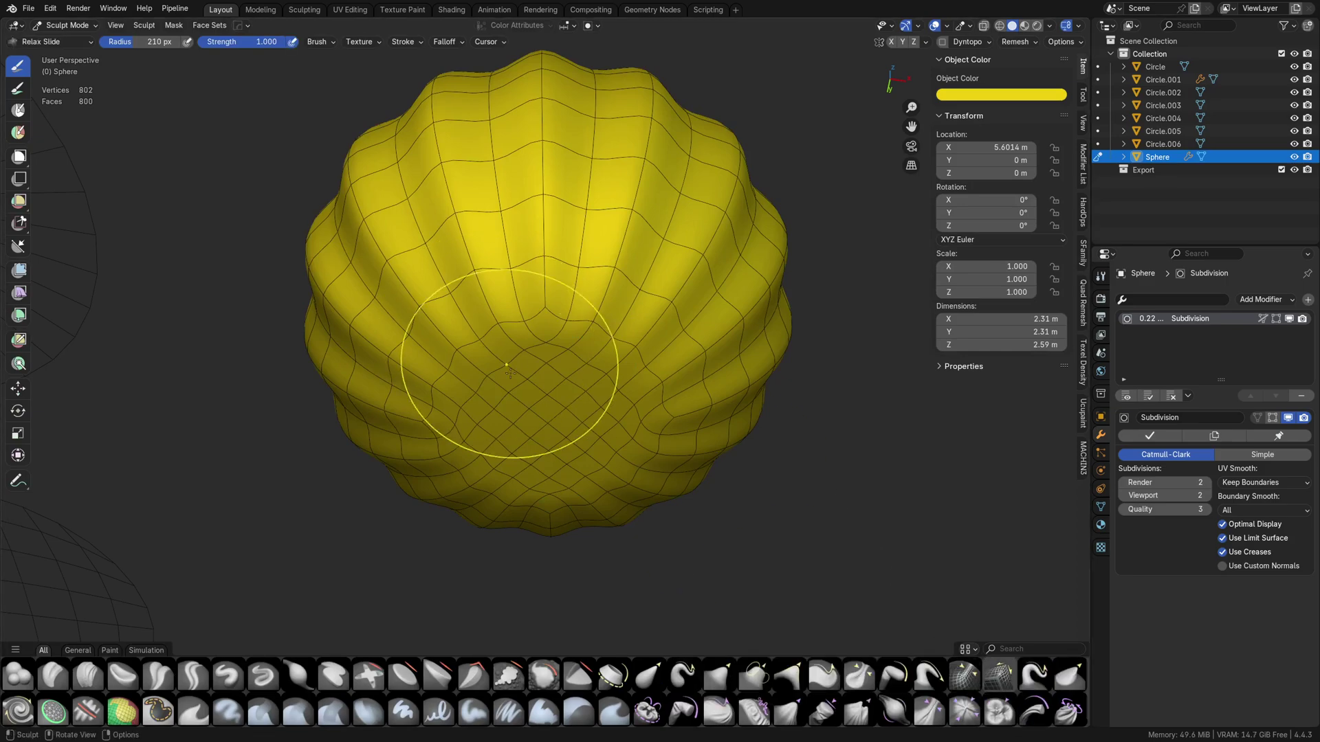
pyautogui.moveTo(583, 367)
pyautogui.mouseDown()
pyautogui.moveTo(474, 431)
pyautogui.moveTo(521, 363)
pyautogui.moveTo(534, 407)
pyautogui.moveTo(534, 380)
pyautogui.moveTo(583, 419)
pyautogui.moveTo(482, 405)
pyautogui.moveTo(539, 350)
pyautogui.moveTo(632, 426)
pyautogui.moveTo(468, 426)
pyautogui.moveTo(570, 461)
pyautogui.mouseUp()
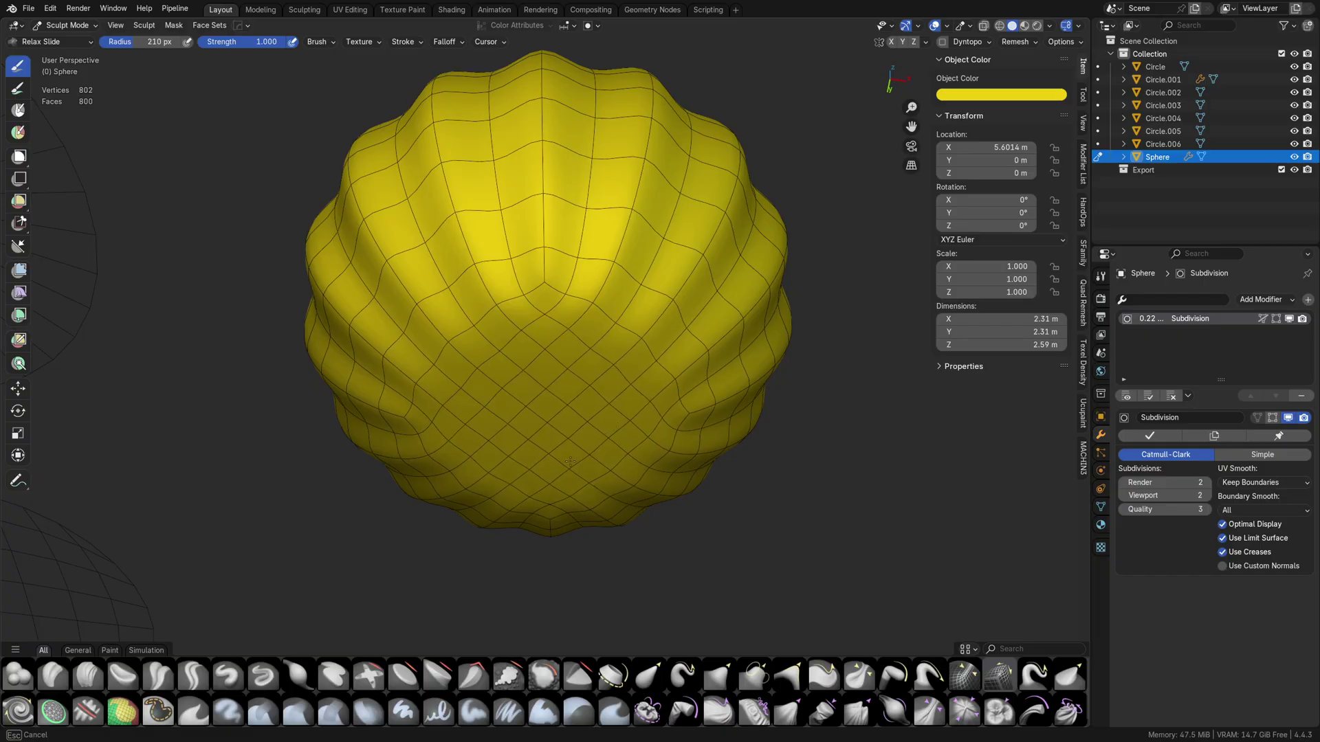
pyautogui.moveTo(562, 396)
pyautogui.mouseDown()
pyautogui.moveTo(589, 412)
pyautogui.moveTo(563, 427)
pyautogui.mouseUp()
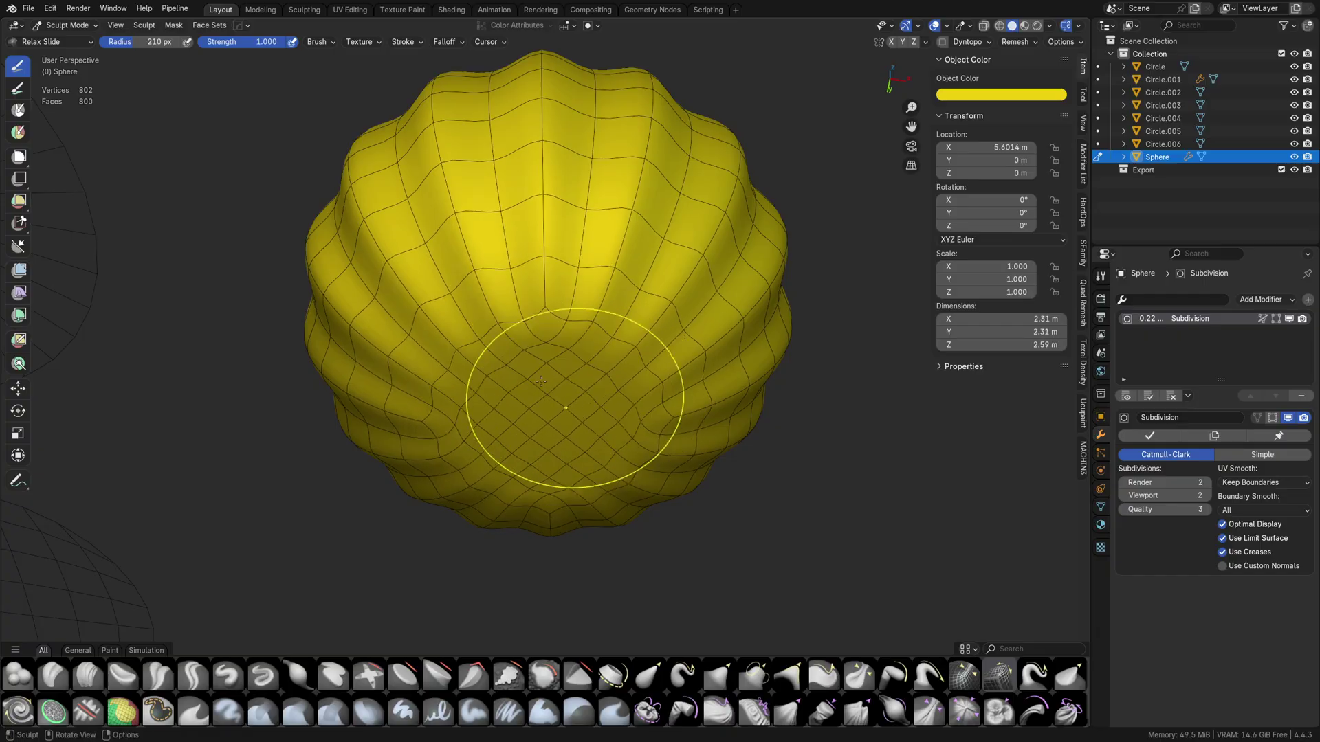
# Try the Relax mesh filter at strength 1.000 on the whole pumpkin, and undo it.
pyautogui.click(21, 273)
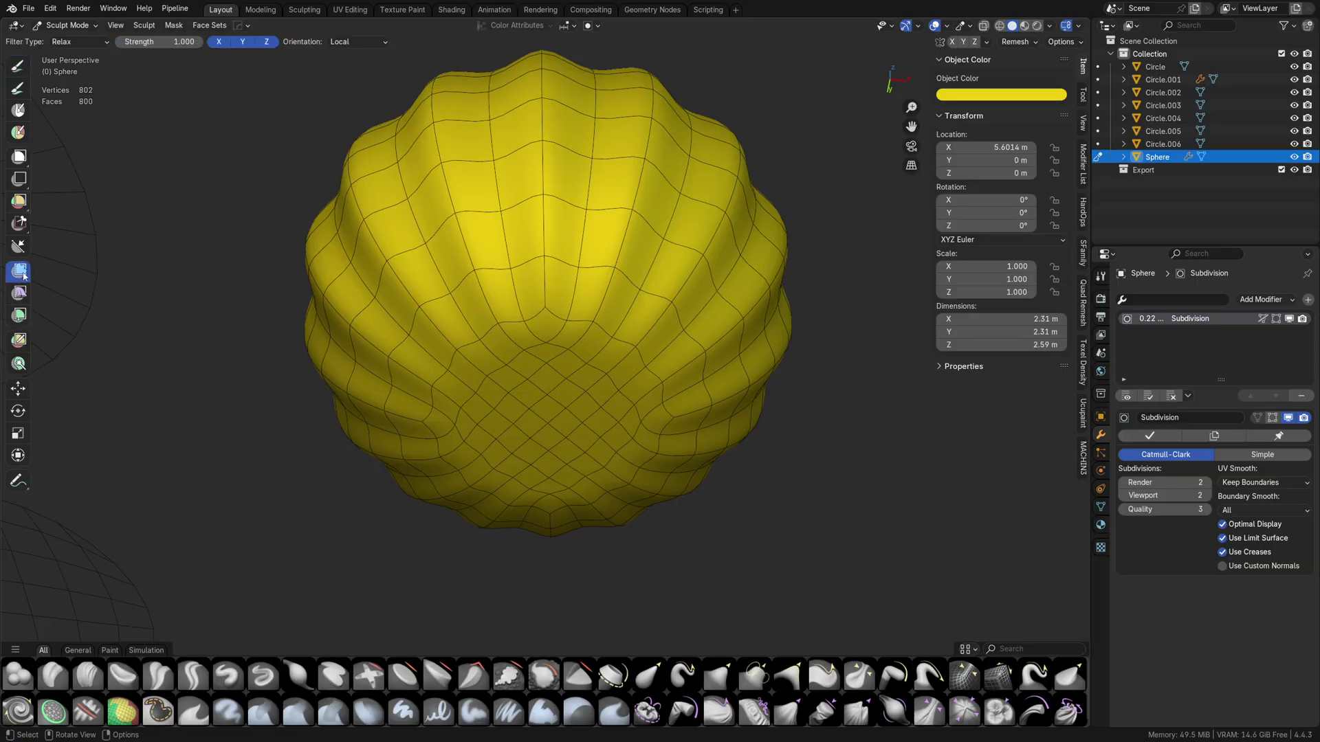
pyautogui.click(86, 42)
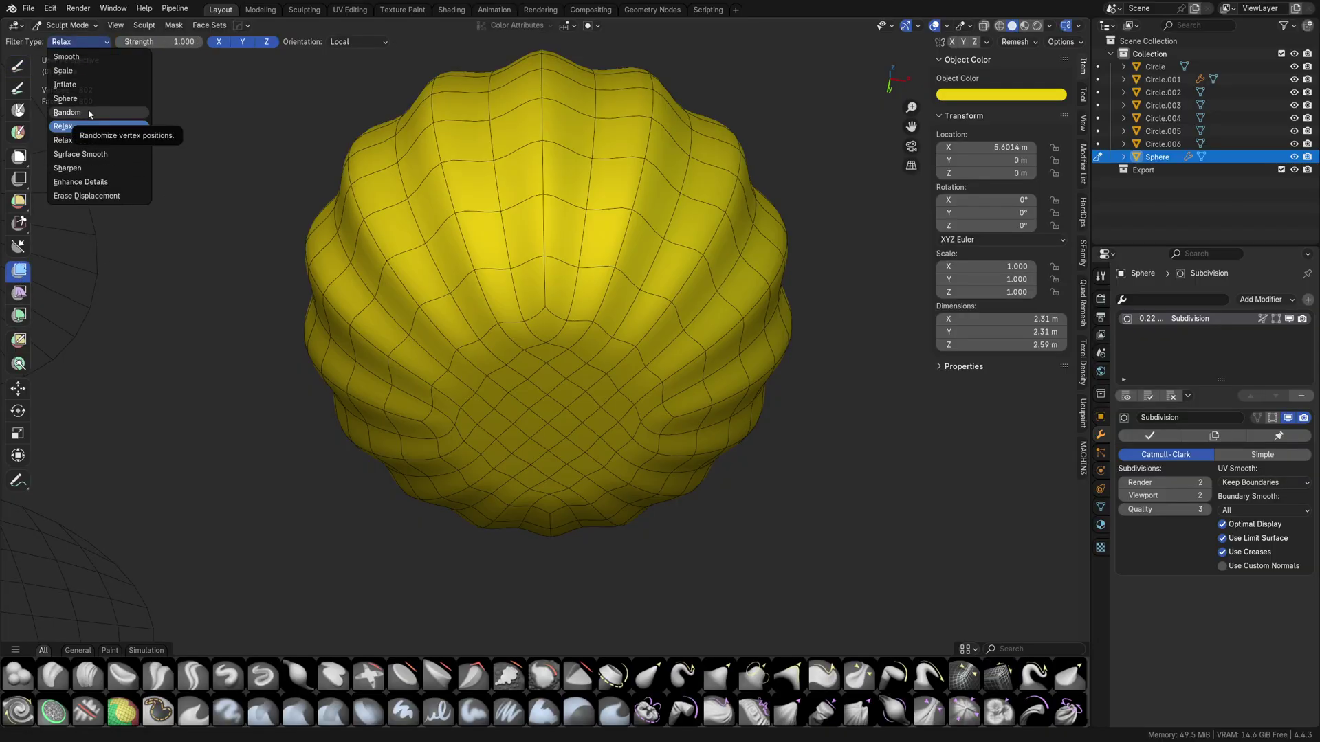
pyautogui.click(88, 129)
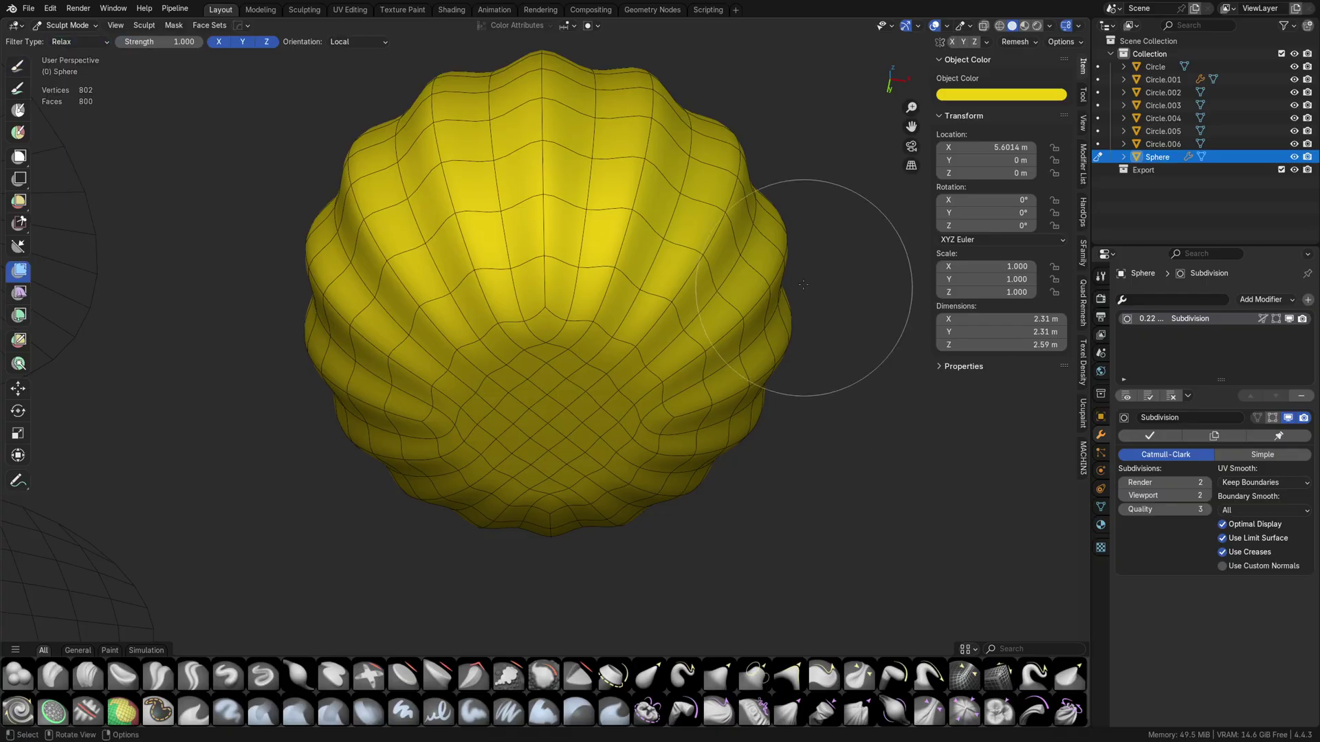
pyautogui.moveTo(545, 278); pyautogui.dragTo(472, 492, button='middle')
pyautogui.moveTo(462, 347)
pyautogui.mouseDown()
pyautogui.moveTo(596, 345)
pyautogui.moveTo(578, 342)
pyautogui.mouseUp()
pyautogui.keyDown('shift'); pyautogui.moveTo(476, 125); pyautogui.dragTo(530, 349, button='middle'); pyautogui.keyUp('shift')
pyautogui.scroll(5, 530, 351)
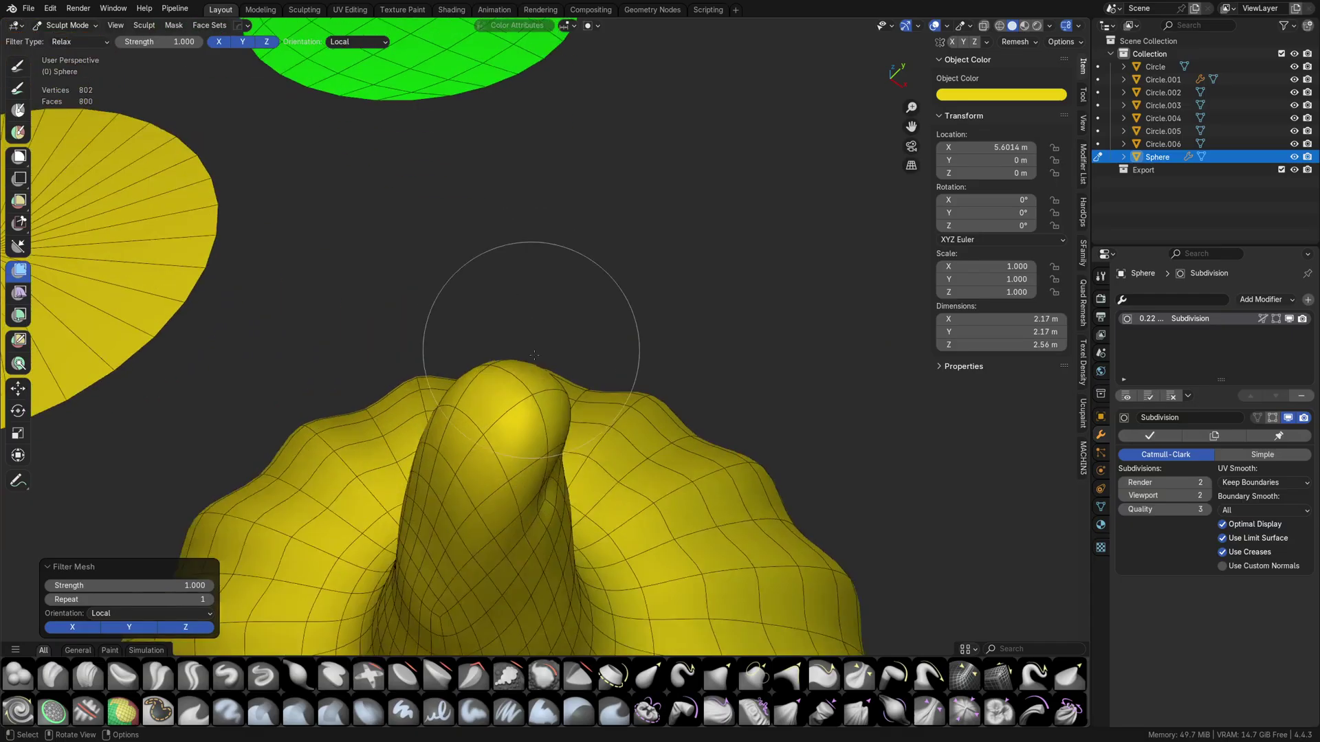
pyautogui.moveTo(596, 412); pyautogui.dragTo(715, 268, button='middle')
pyautogui.hotkey('ctrl', 'z')
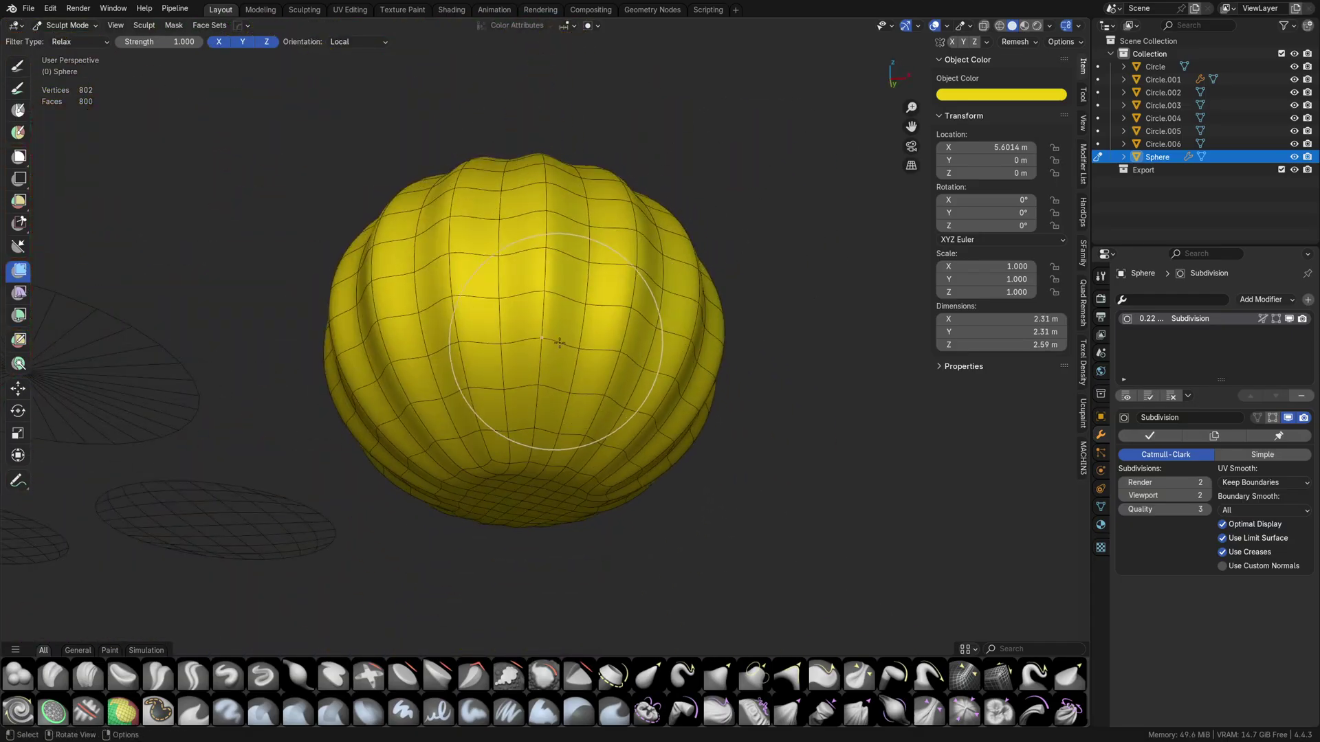
# Mask the grid area on the pumpkin's underside with the Mask brush and invert the mask.
pyautogui.moveTo(596, 378); pyautogui.dragTo(618, 295, button='middle')
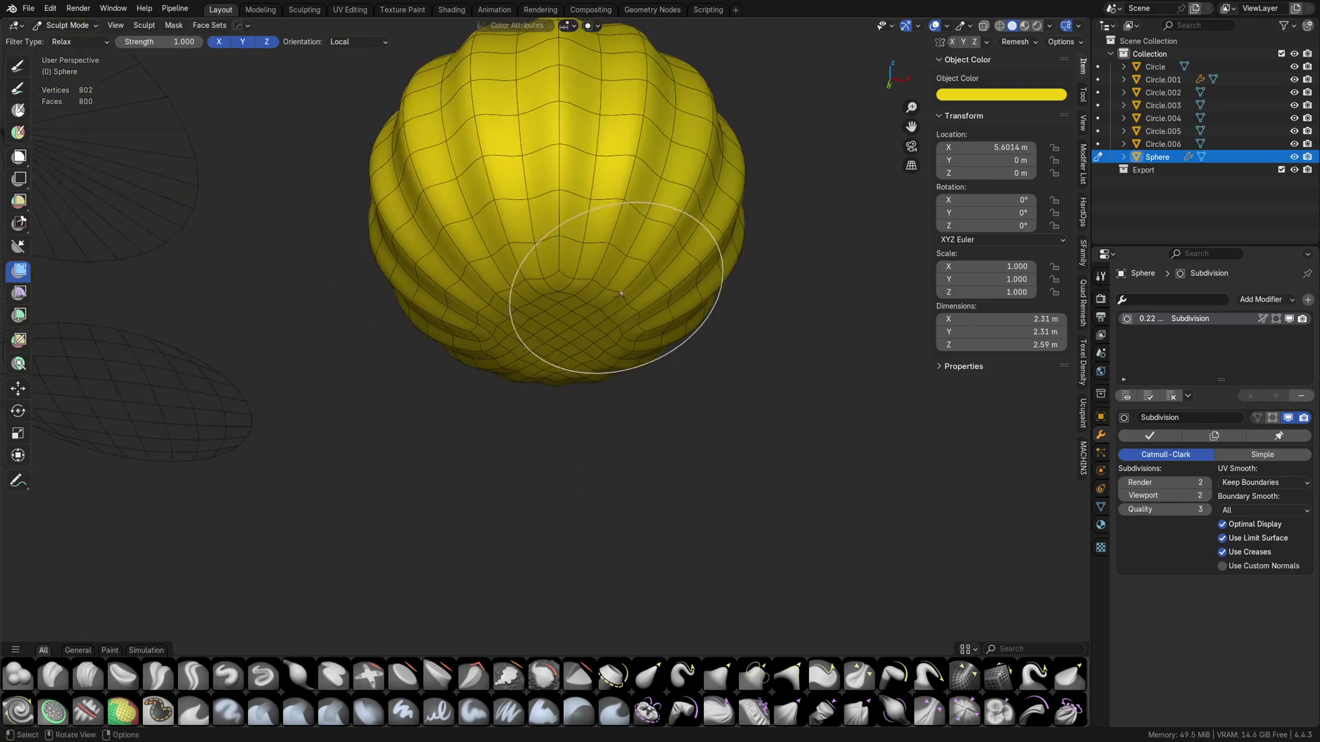
pyautogui.keyDown('shift'); pyautogui.moveTo(432, 340); pyautogui.dragTo(396, 352, button='middle'); pyautogui.keyUp('shift')
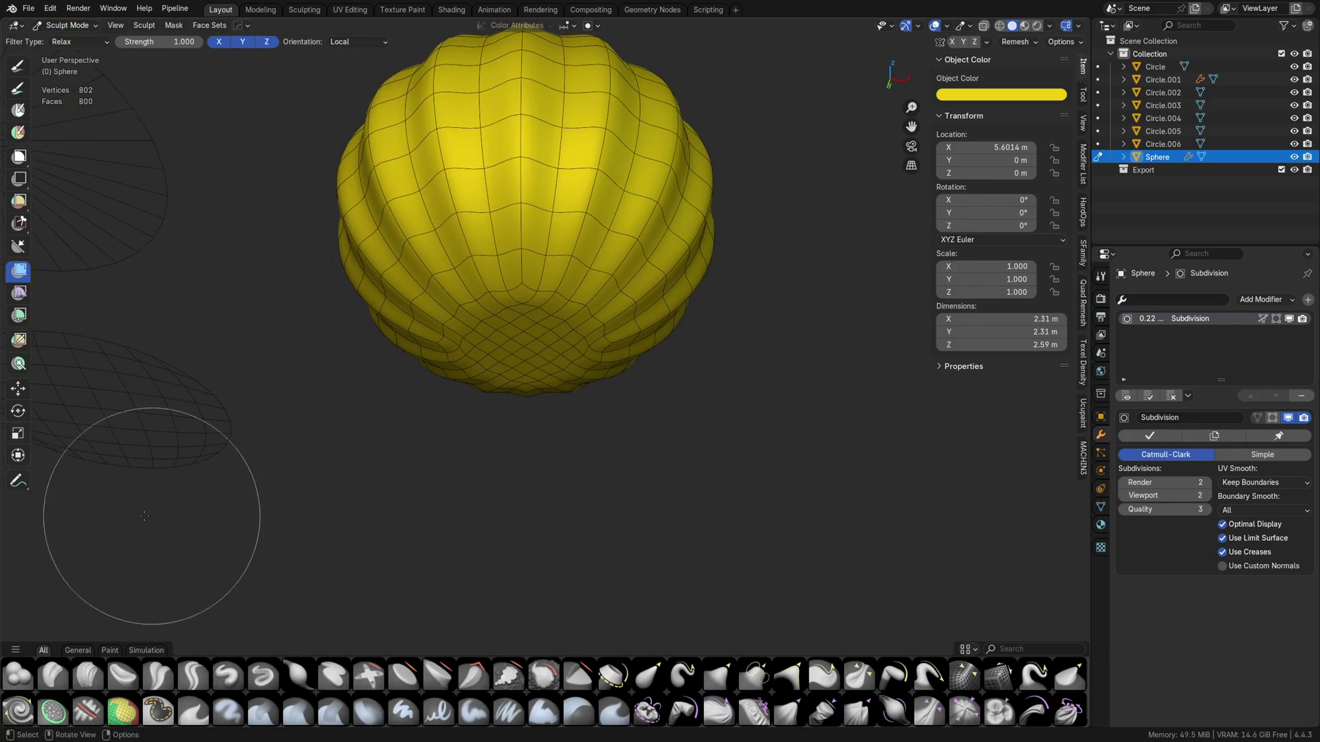
pyautogui.click(158, 710)
pyautogui.moveTo(543, 358)
pyautogui.mouseDown(button='middle')
pyautogui.moveTo(553, 322)
pyautogui.moveTo(535, 338)
pyautogui.mouseUp(button='middle')
pyautogui.press('a')
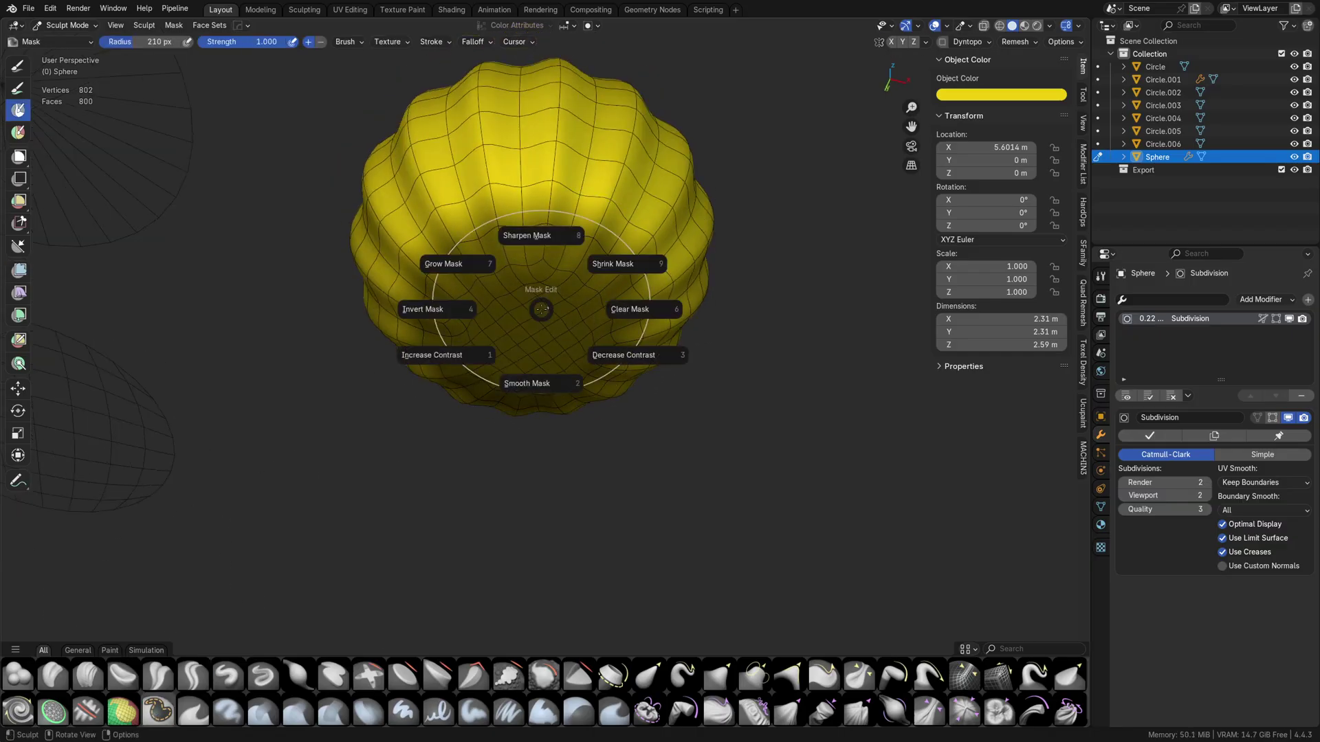
pyautogui.click(427, 303)
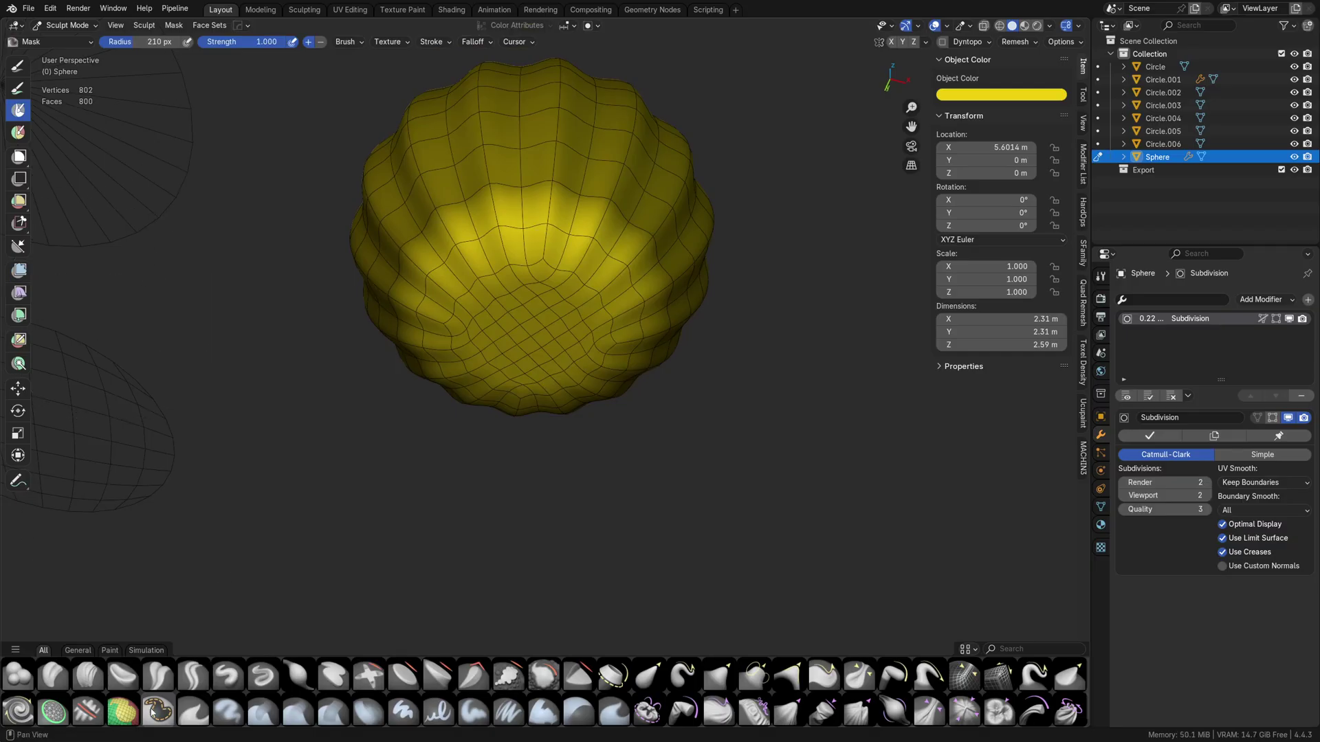
# Relax the unmasked underside with the Relax mesh filter at strength 1.000, and clear the mask.
pyautogui.click(20, 272)
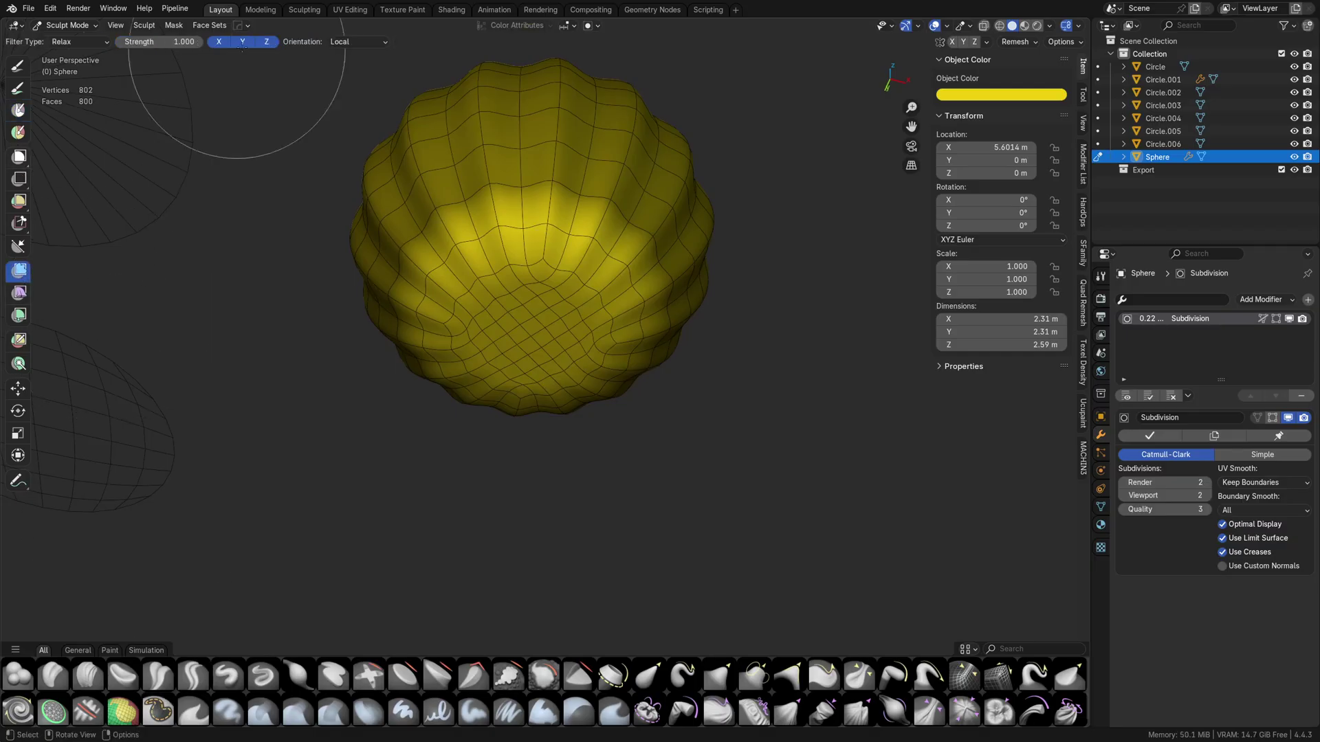
pyautogui.moveTo(567, 327)
pyautogui.mouseDown()
pyautogui.moveTo(595, 330)
pyautogui.moveTo(616, 306)
pyautogui.moveTo(604, 324)
pyautogui.moveTo(654, 316)
pyautogui.mouseUp()
pyautogui.moveTo(654, 315); pyautogui.dragTo(589, 348, button='middle')
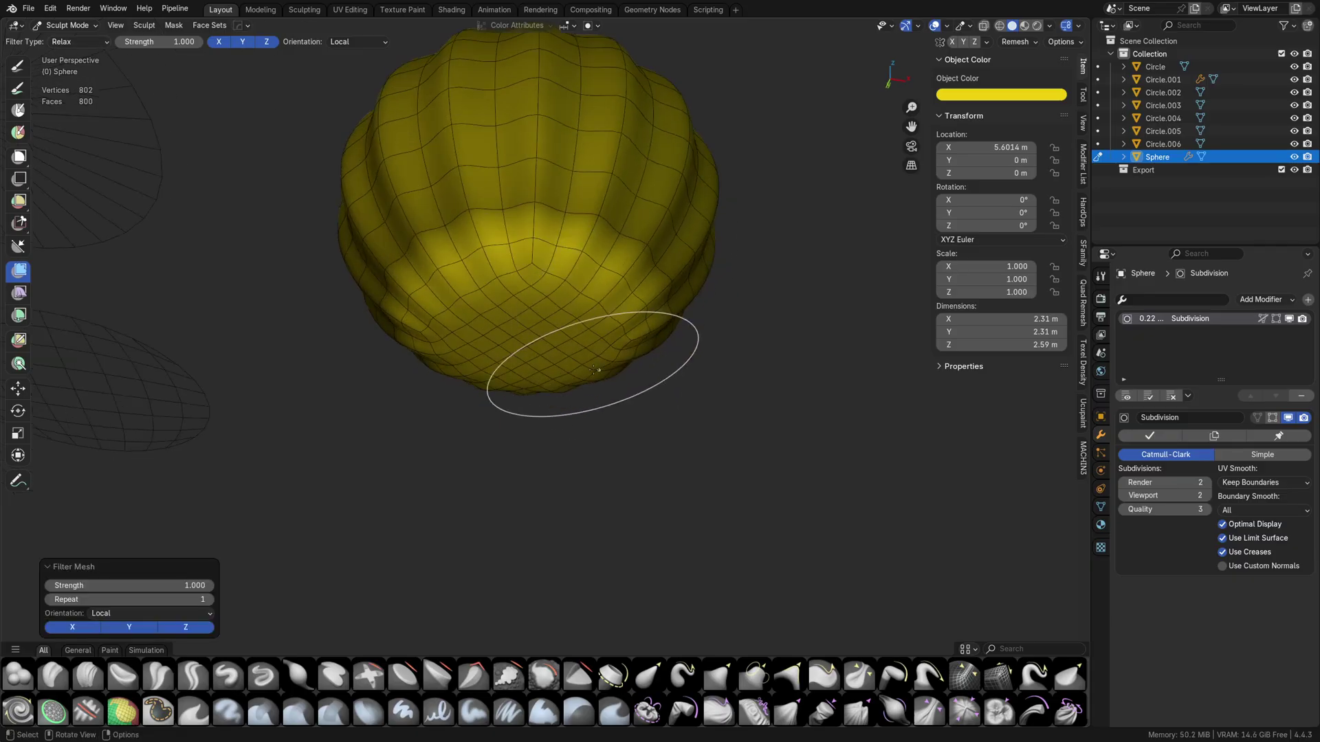
pyautogui.press('a')
pyautogui.click(692, 393)
# Return to Object Mode with the pumpkin selected and turn off the wireframe overlay.
pyautogui.moveTo(692, 393); pyautogui.dragTo(541, 456, button='middle')
pyautogui.press('Tab')
pyautogui.keyDown('shift'); pyautogui.moveTo(349, 361); pyautogui.dragTo(297, 391, button='middle'); pyautogui.keyUp('shift')
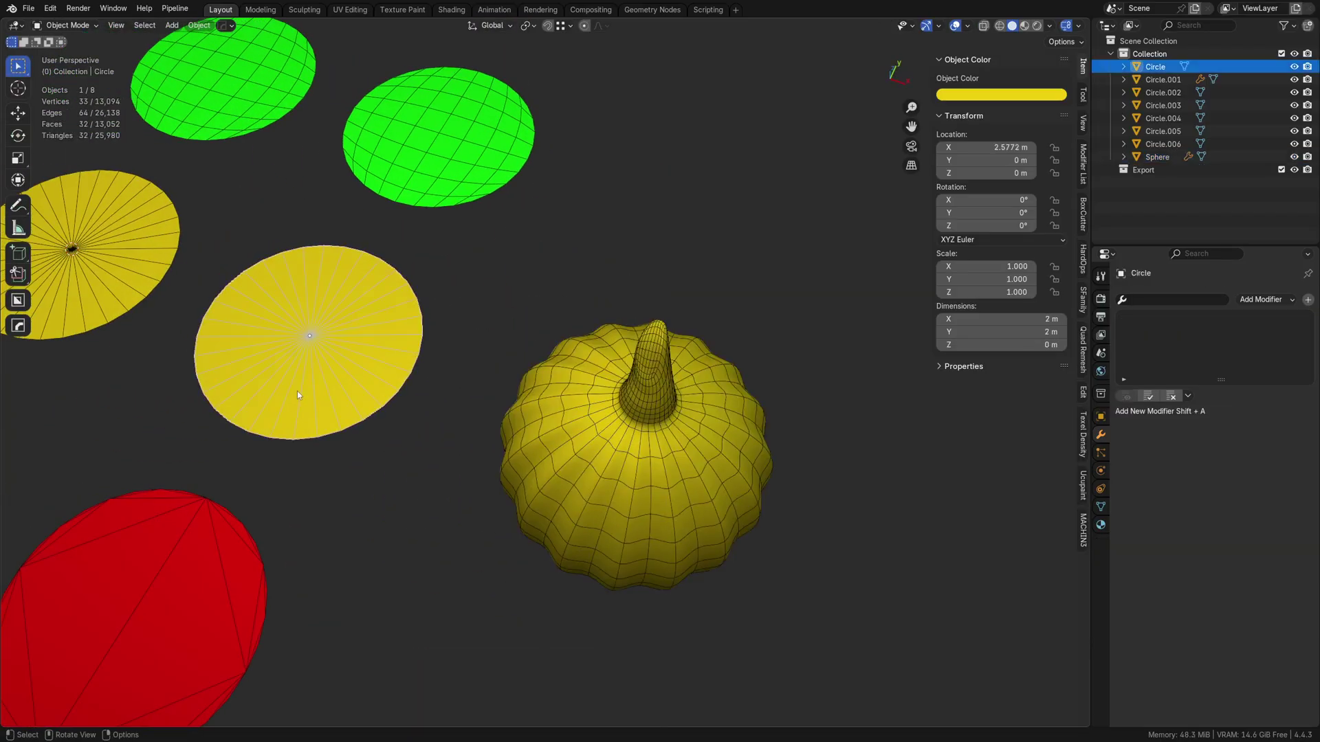
pyautogui.moveTo(286, 487); pyautogui.dragTo(506, 362, button='middle')
pyautogui.moveTo(627, 489); pyautogui.dragTo(539, 433, button='middle')
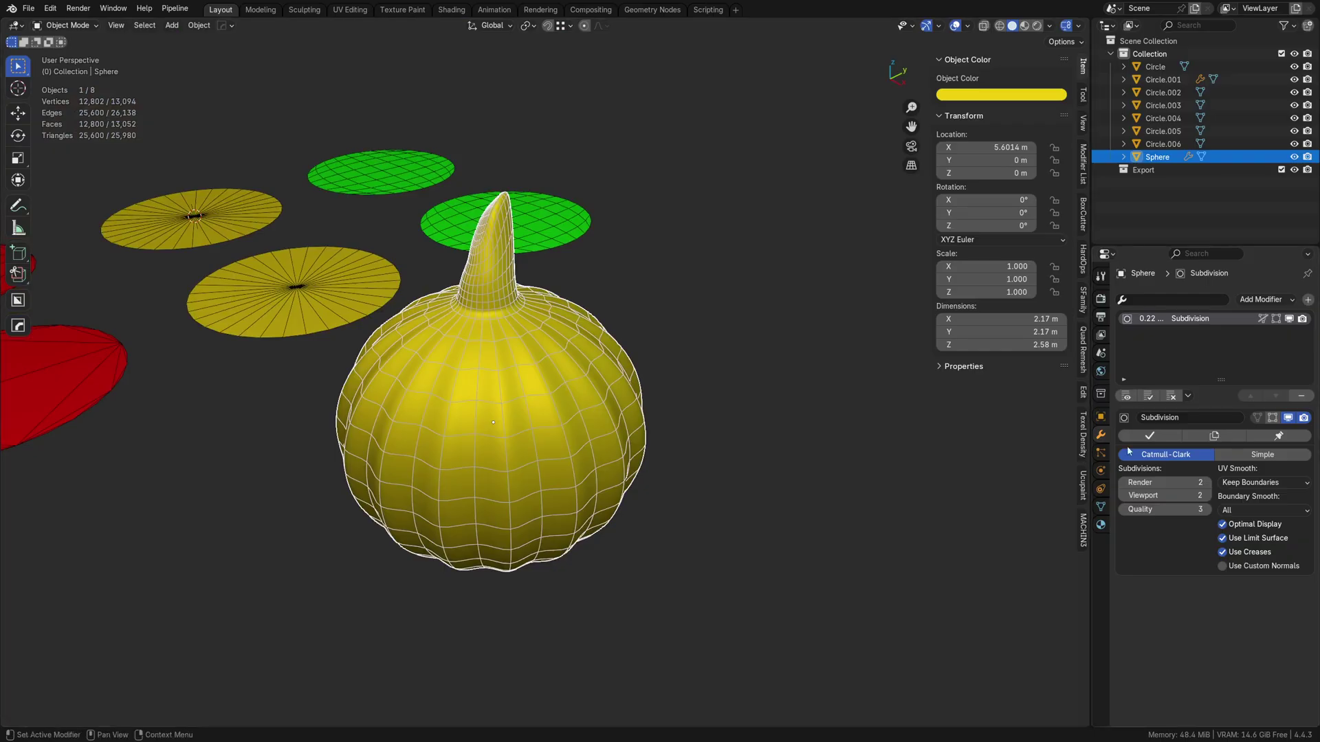
pyautogui.hotkey('shift', 'z')
# Duplicate the pumpkin and place the copy about 2 m along the X axis.
pyautogui.moveTo(612, 347); pyautogui.dragTo(614, 420, button='middle')
pyautogui.keyDown('shift'); pyautogui.moveTo(614, 419); pyautogui.dragTo(662, 376, button='middle'); pyautogui.keyUp('shift')
pyautogui.hotkey('shift', 'd')
pyautogui.press('x')
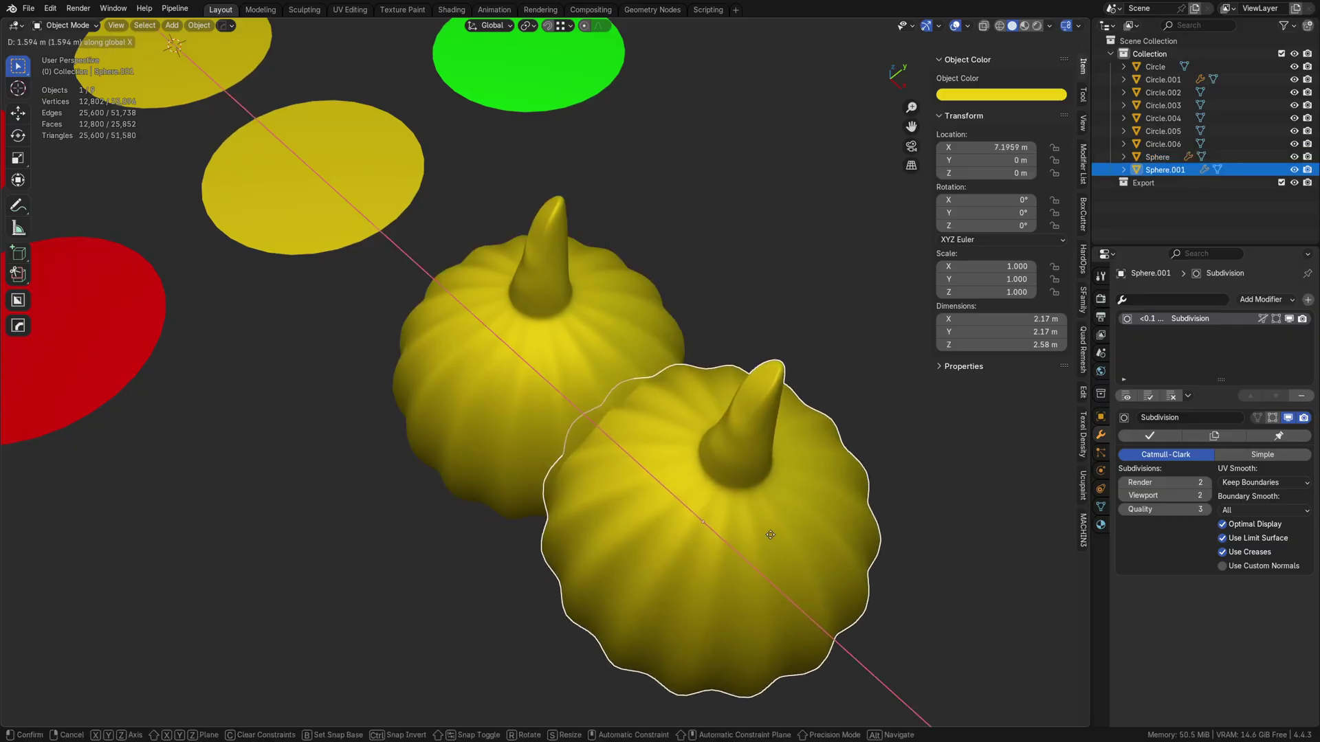
pyautogui.click(801, 539)
# Convert the duplicated pumpkin to a plain mesh so its subdivision is baked in.
pyautogui.press('KP_Decimal')
pyautogui.rightClick(498, 348)
pyautogui.moveTo(491, 390)
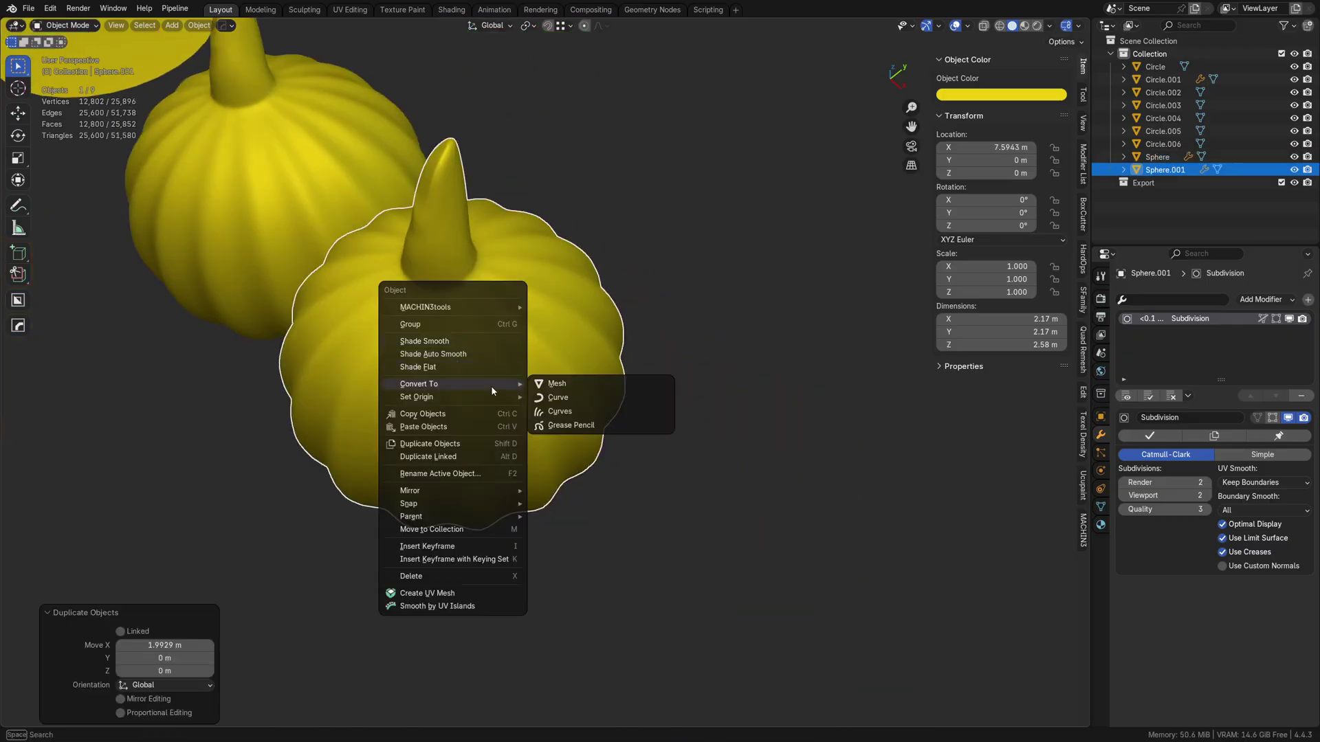
pyautogui.click(571, 384)
pyautogui.moveTo(517, 390); pyautogui.dragTo(547, 328, button='middle')
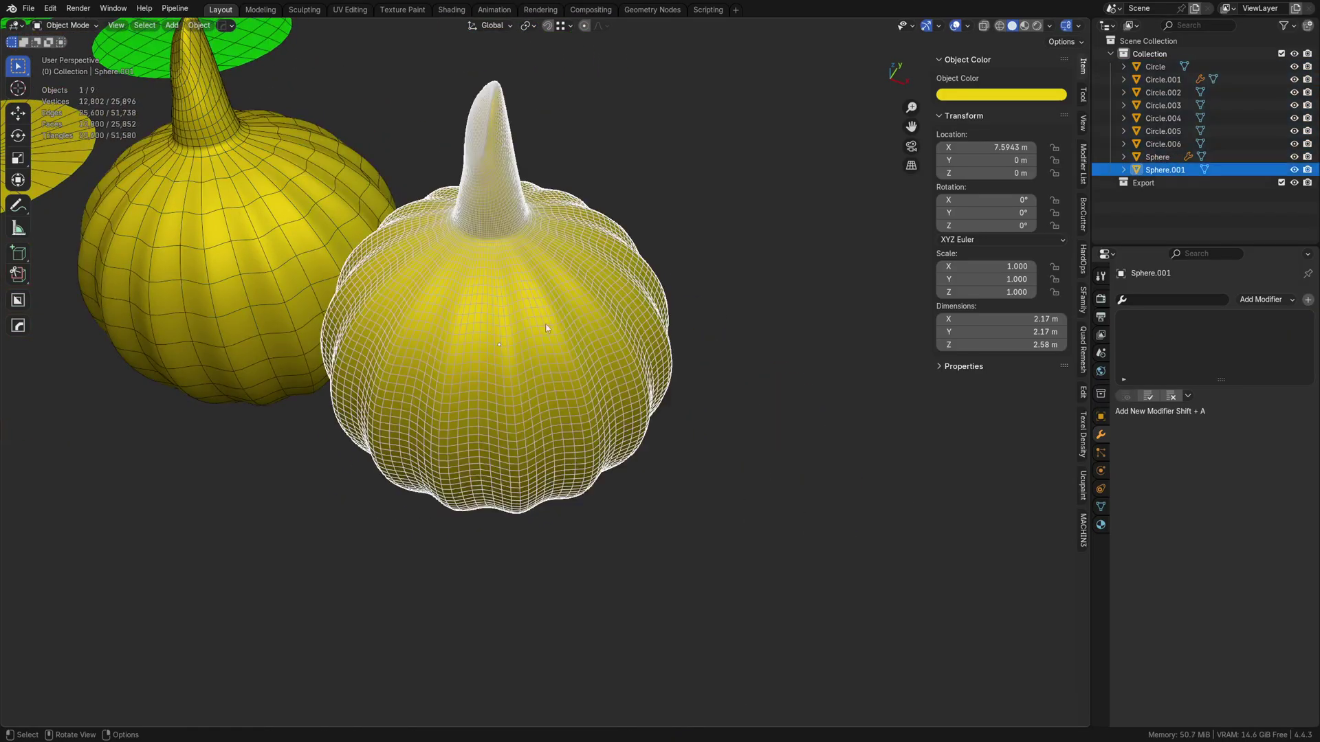
# Add a Decimate modifier to the pumpkin copy with a Collapse ratio of 0.2.
pyautogui.click(1172, 298)
pyautogui.write('dec')
pyautogui.click(1159, 316)
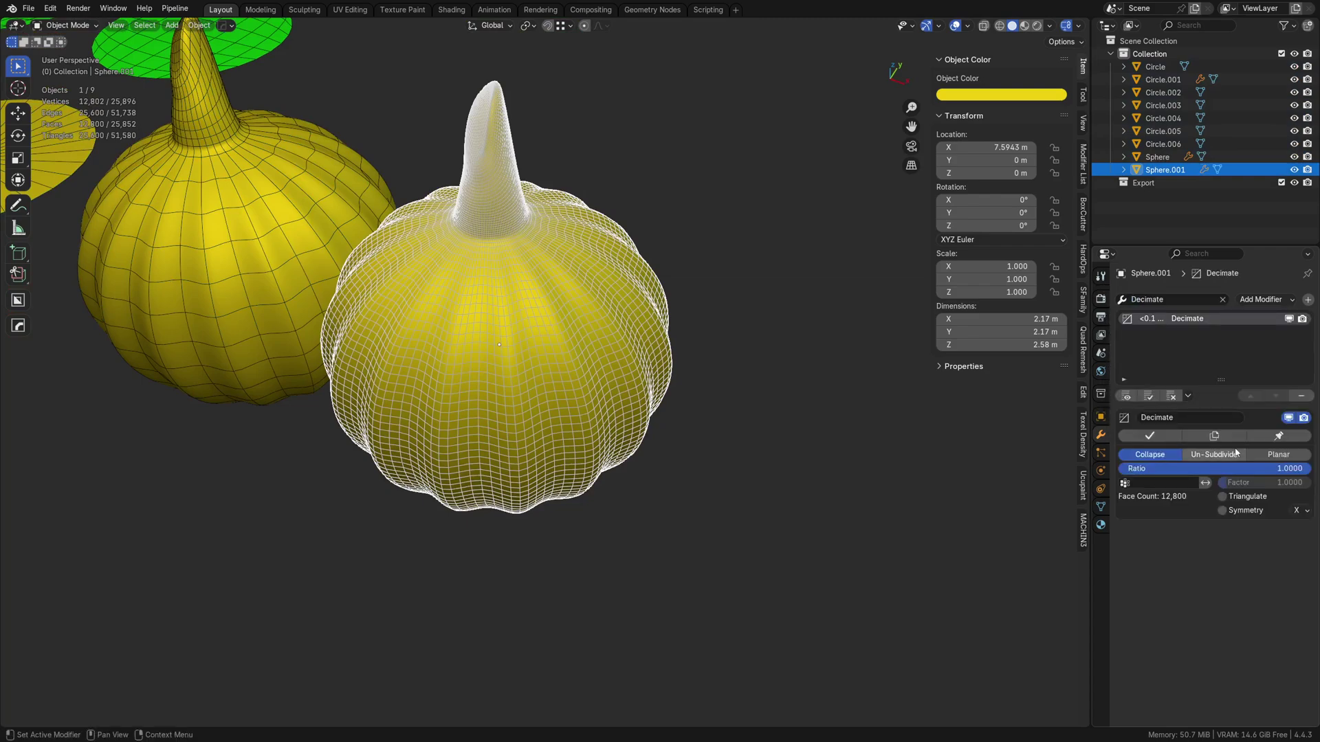
pyautogui.click(1162, 469)
pyautogui.press('Return')
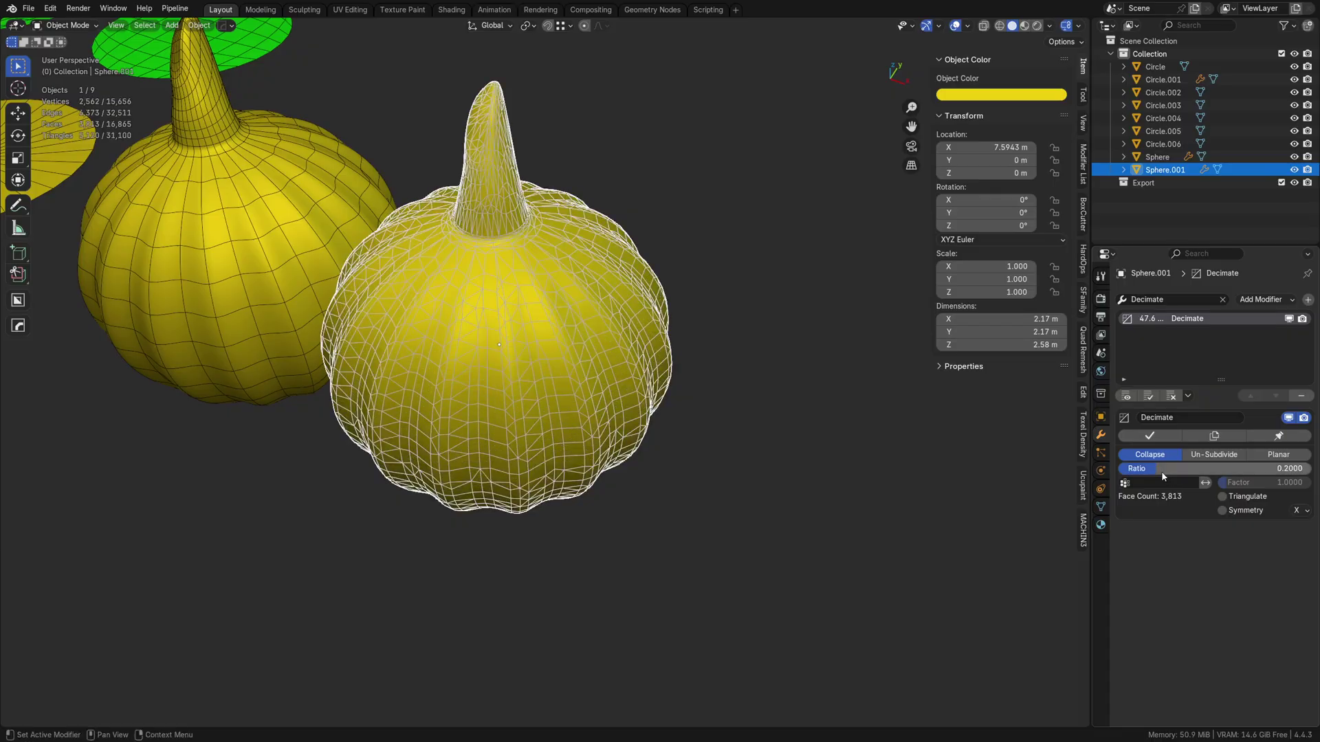
# Examine the decimated mesh's edge flow around the stem and upper body.
pyautogui.click(742, 227)
pyautogui.keyDown('shift'); pyautogui.moveTo(473, 158); pyautogui.dragTo(534, 299, button='middle'); pyautogui.keyUp('shift')
pyautogui.scroll(-2, 533, 298)
pyautogui.scroll(4, 533, 299)
pyautogui.moveTo(543, 385); pyautogui.dragTo(629, 385, button='middle')
pyautogui.scroll(2, 553, 356)
pyautogui.click(554, 356)
pyautogui.keyDown('shift'); pyautogui.moveTo(554, 357); pyautogui.dragTo(560, 419, button='middle'); pyautogui.keyUp('shift')
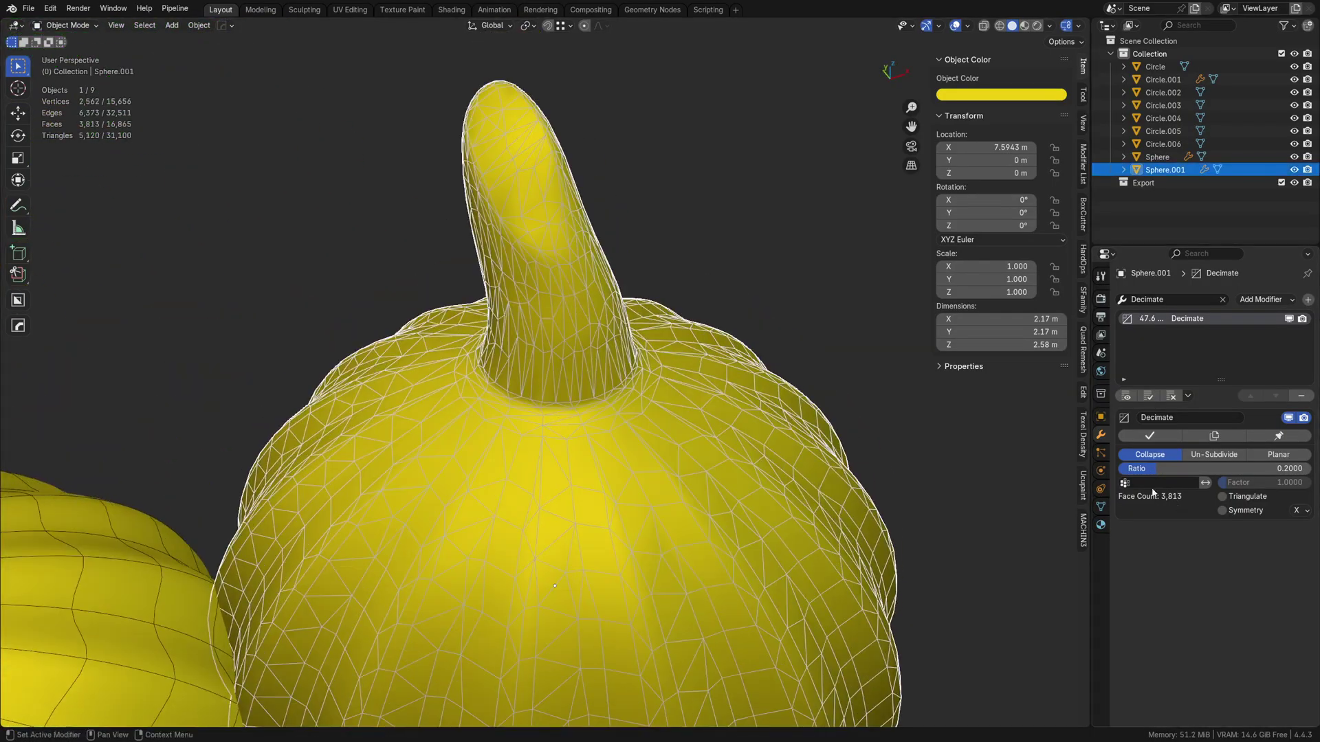
# Set the Decimate ratio to 0.1 and inspect the copy's shading without the wireframe overlay.
pyautogui.click(1177, 470)
pyautogui.write('.1')
pyautogui.press('Return')
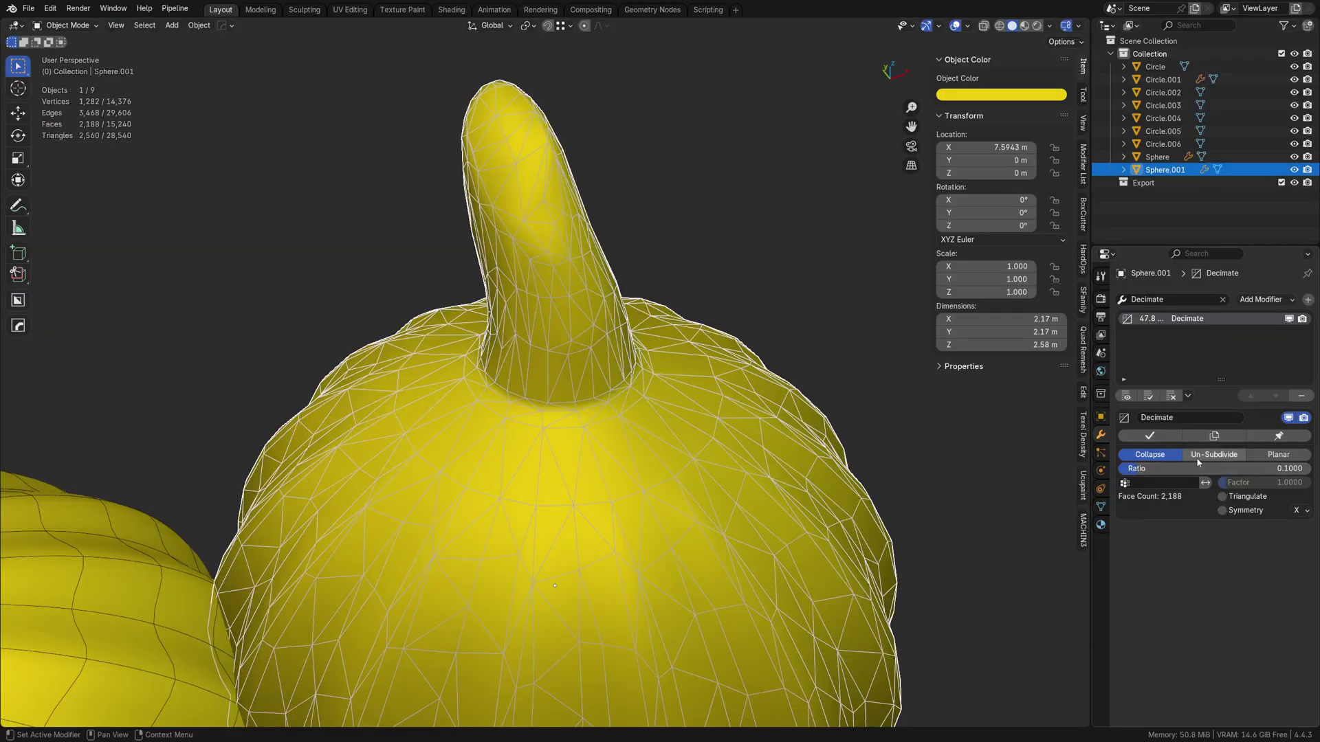
pyautogui.hotkey('alt', 'a')
pyautogui.moveTo(746, 379); pyautogui.dragTo(653, 354, button='middle')
pyautogui.scroll(-4, 651, 365)
pyautogui.hotkey('shift', 'z')
pyautogui.click(653, 357)
# Try a Decimate ratio of 0.05 on the copy, and set it back to 0.1.
pyautogui.click(1242, 471)
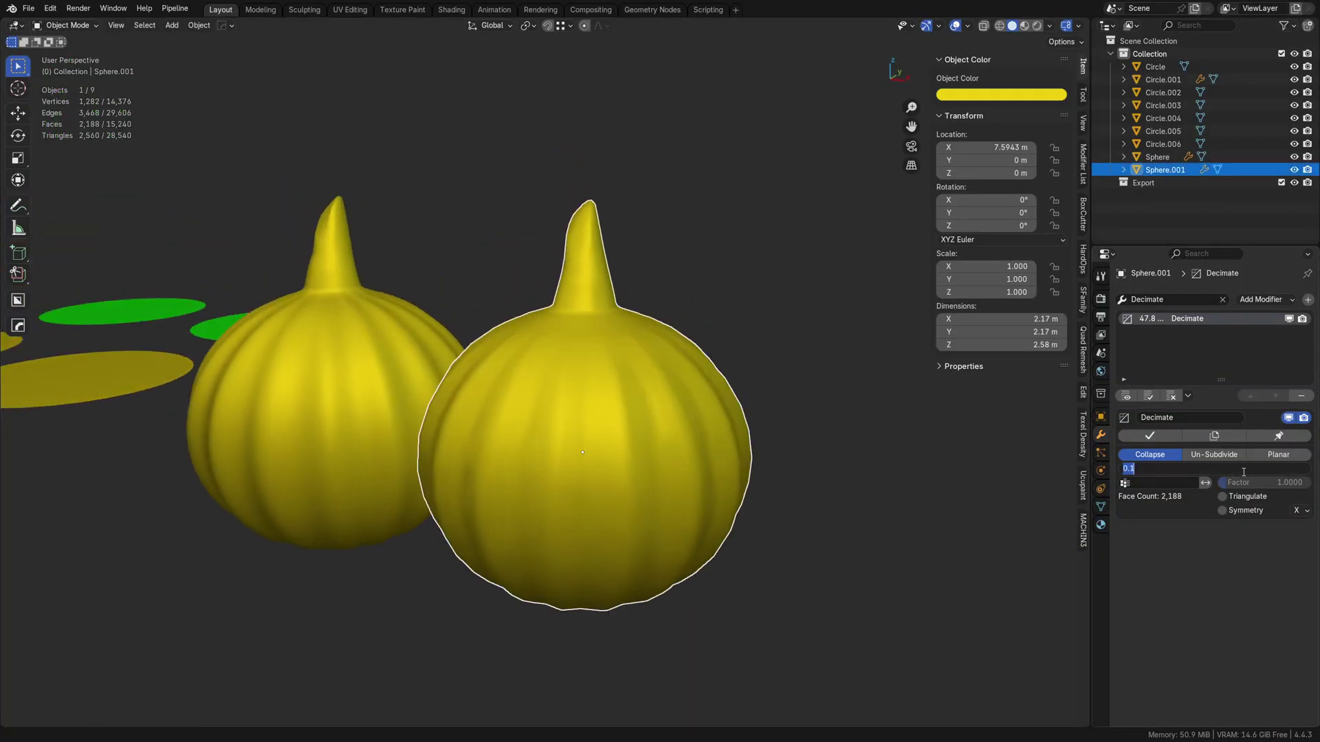
pyautogui.write('.05')
pyautogui.press('Return')
pyautogui.click(1243, 472)
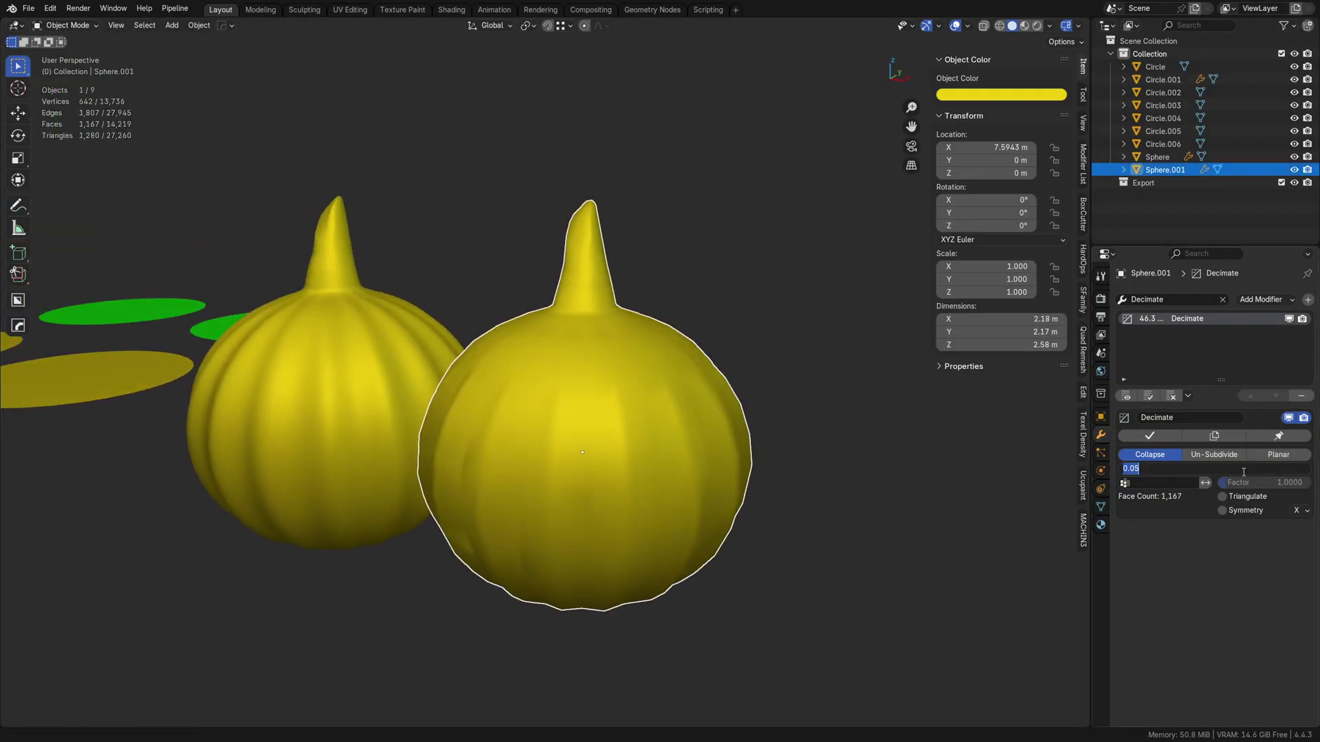
pyautogui.write('.1')
pyautogui.press('Return')
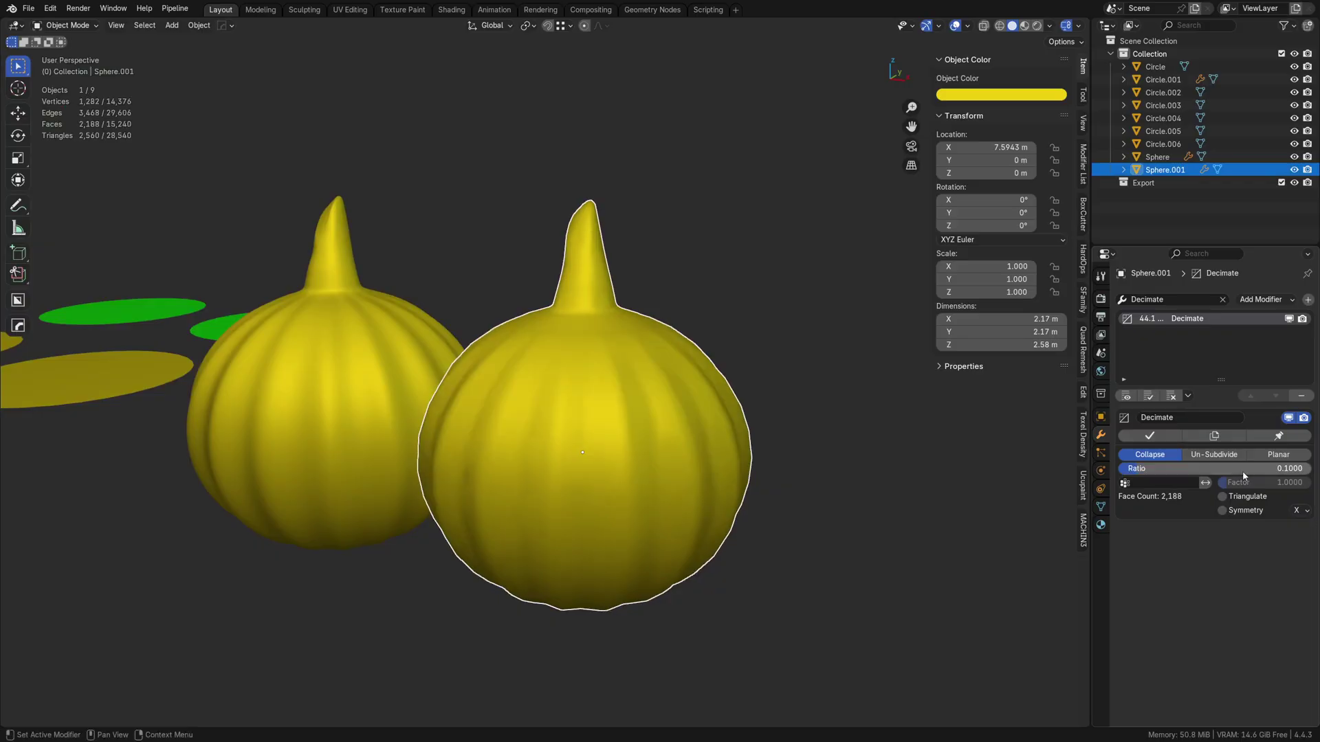
# Shade the decimated pumpkin smooth and turn the wireframe overlay back on.
pyautogui.rightClick(587, 471)
pyautogui.click(564, 426)
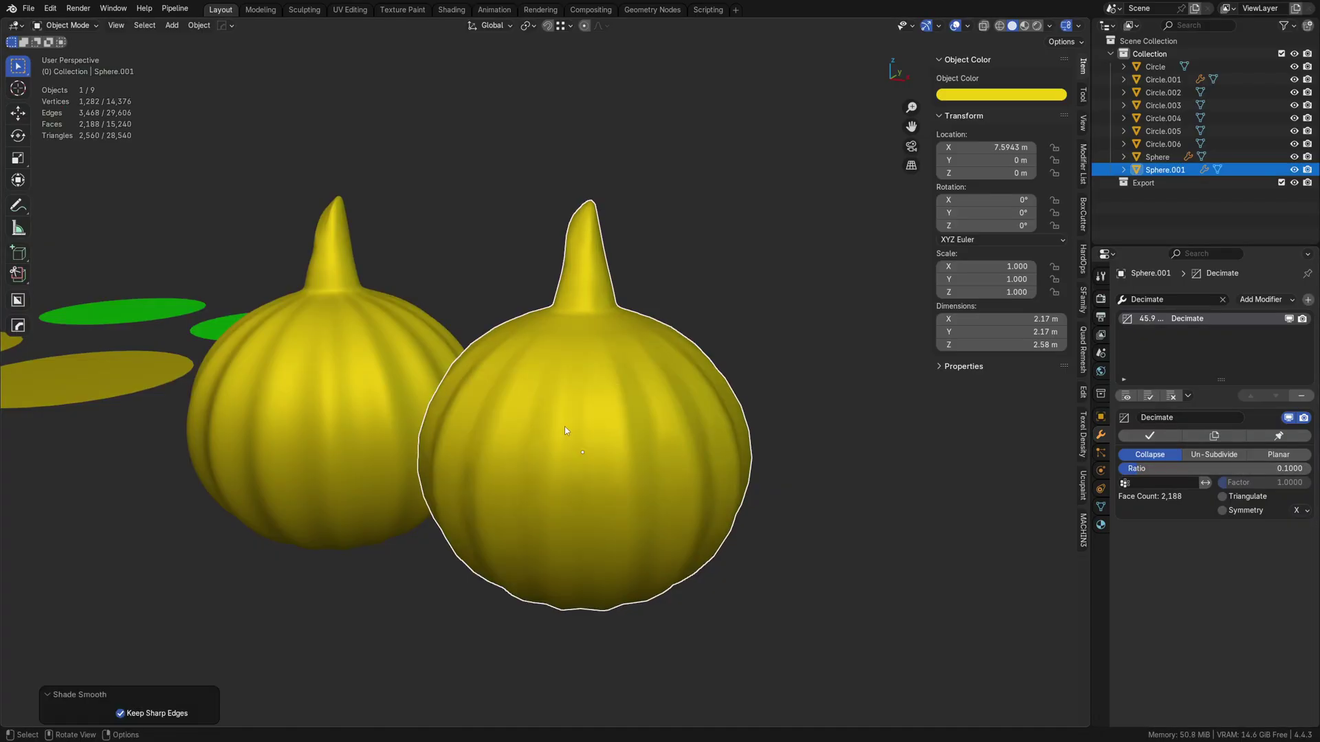
pyautogui.hotkey('shift', 'z')
# Isolate the decimated pumpkin in local view.
pyautogui.press('a')
pyautogui.press('a')
pyautogui.click(543, 372)
pyautogui.scroll(3, 496, 422)
pyautogui.keyDown('shift'); pyautogui.moveTo(520, 364); pyautogui.dragTo(488, 450, button='middle'); pyautogui.keyUp('shift')
pyautogui.press('KP_Divide')
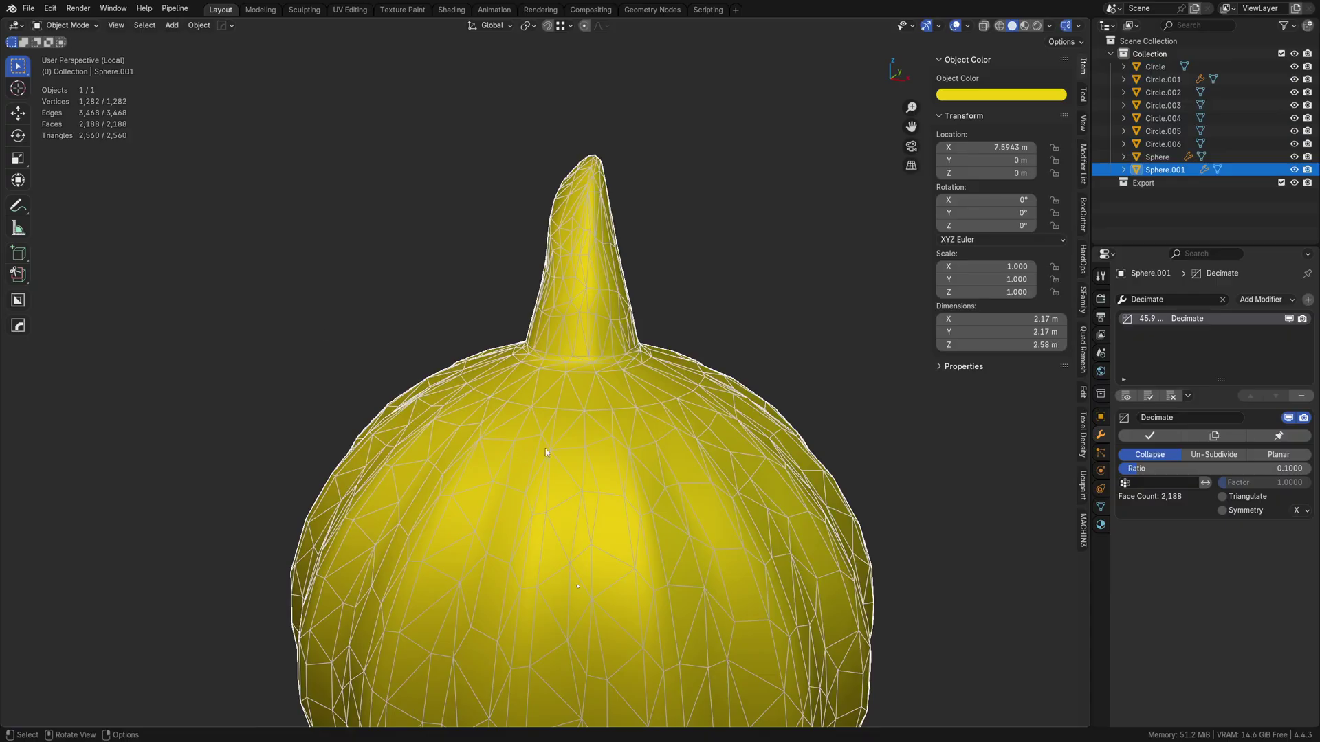
# Try Decimate ratios of 0.02 and 0.05 on the isolated pumpkin, and set the ratio to 0.03.
pyautogui.click(1240, 470)
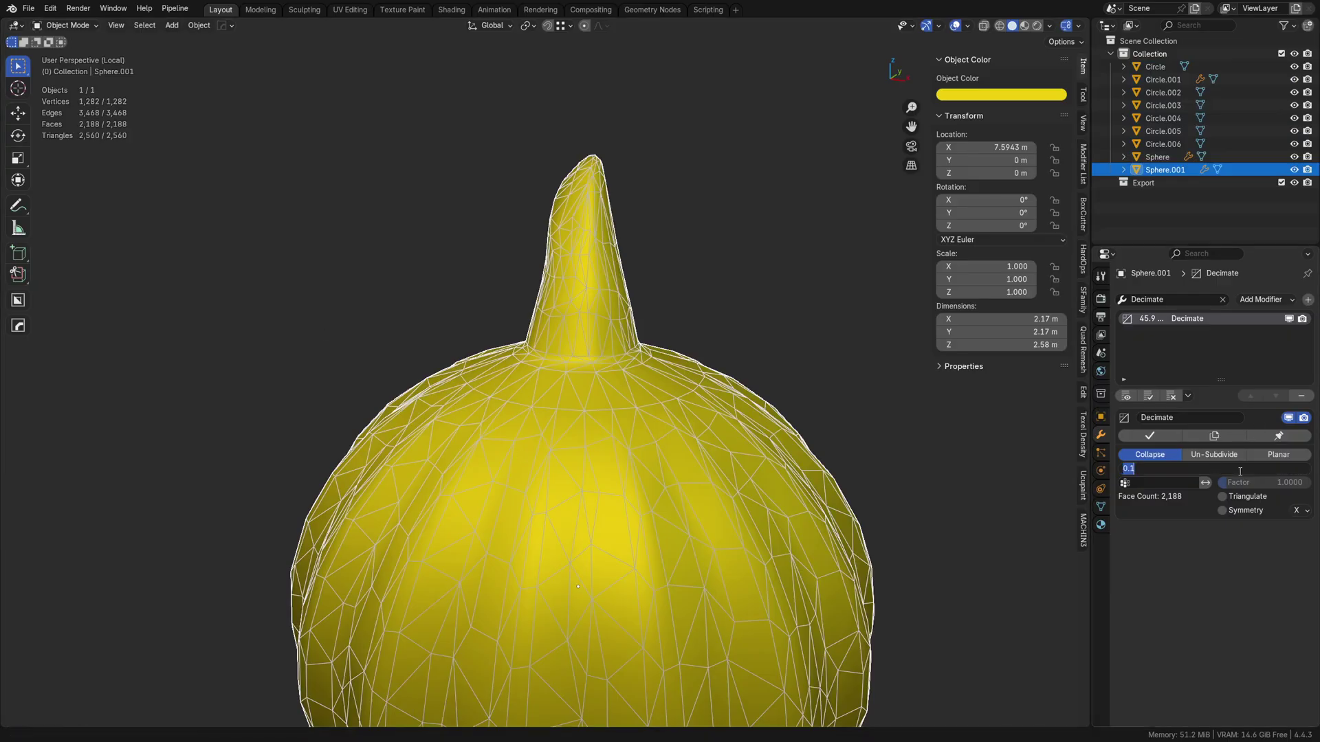
pyautogui.write('0.02')
pyautogui.press('Return')
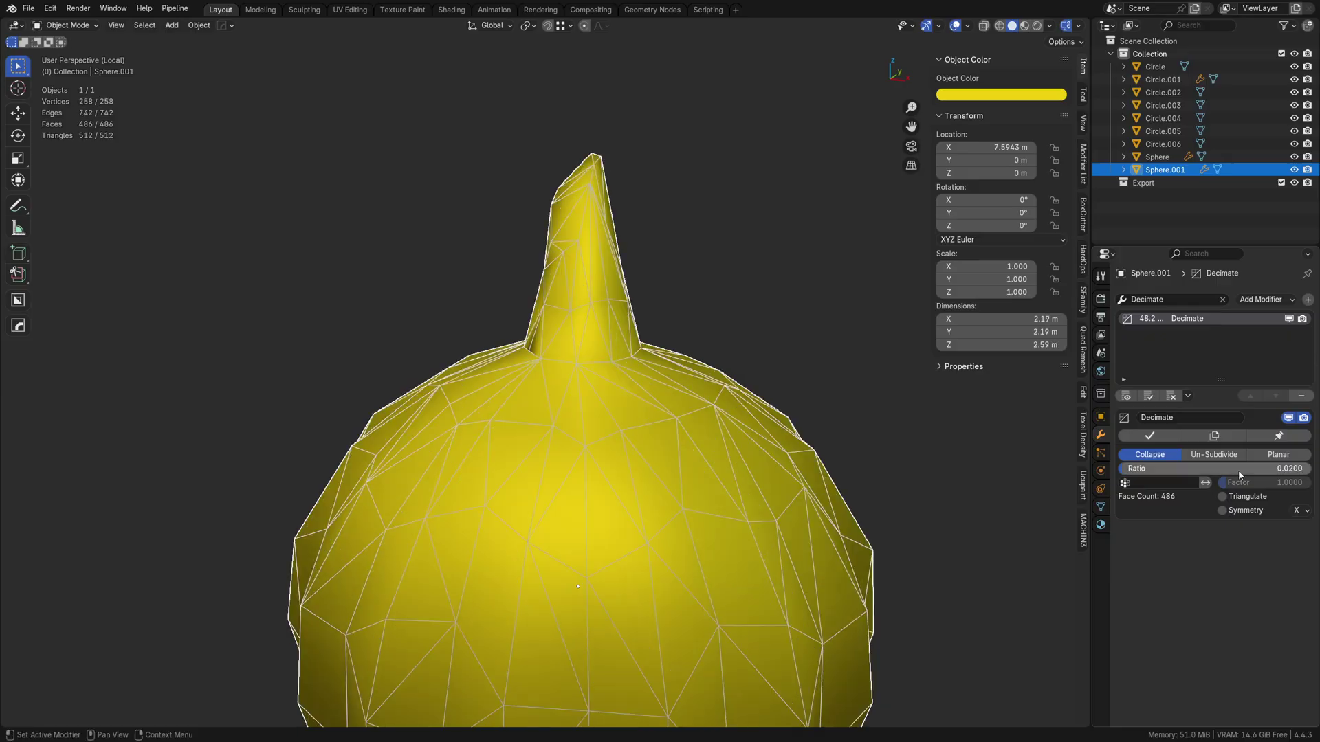
pyautogui.click(1248, 467)
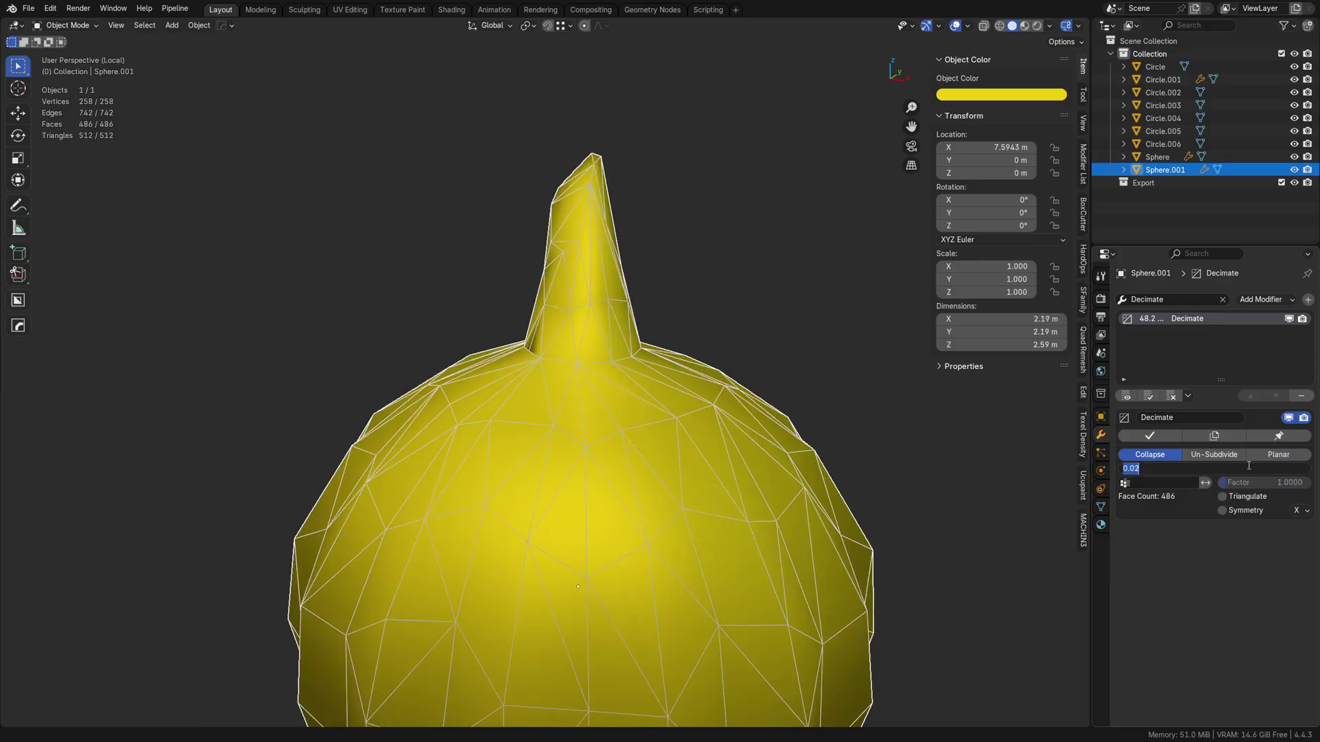
pyautogui.press('Return')
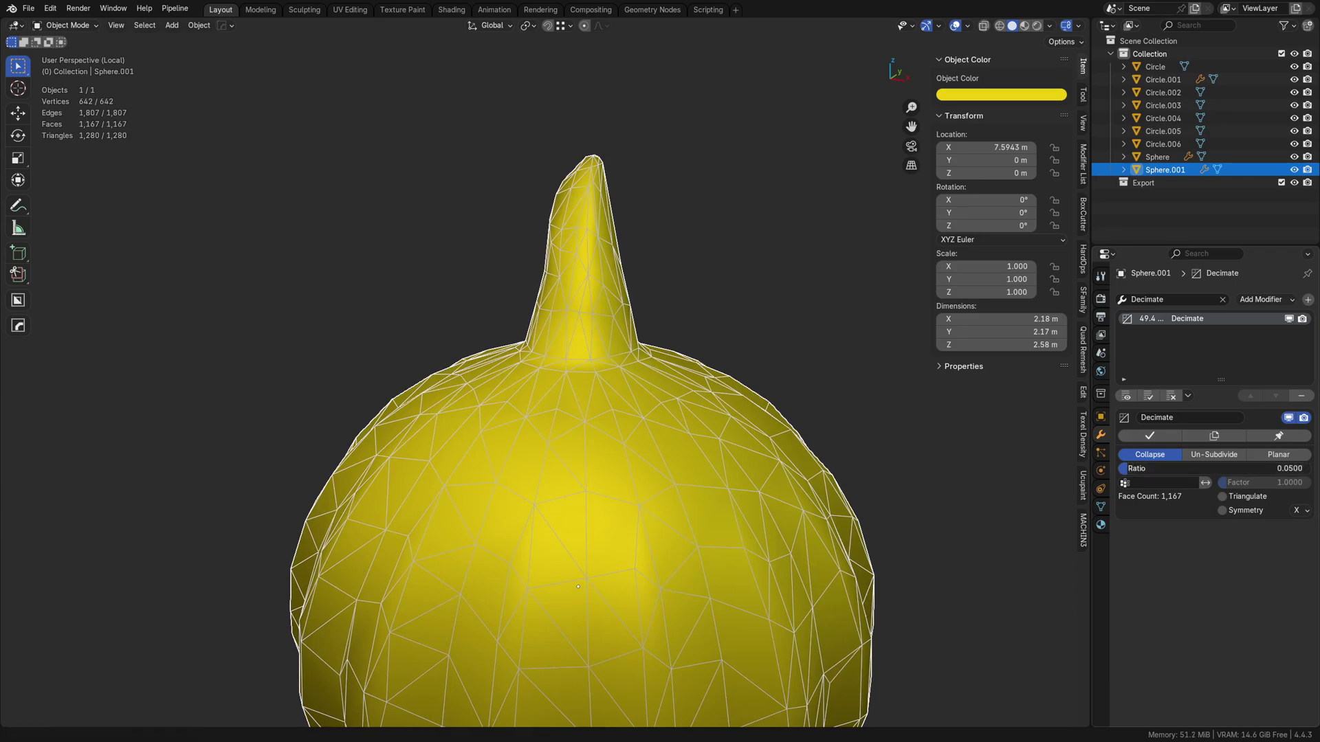
pyautogui.write('.03')
pyautogui.press('Return')
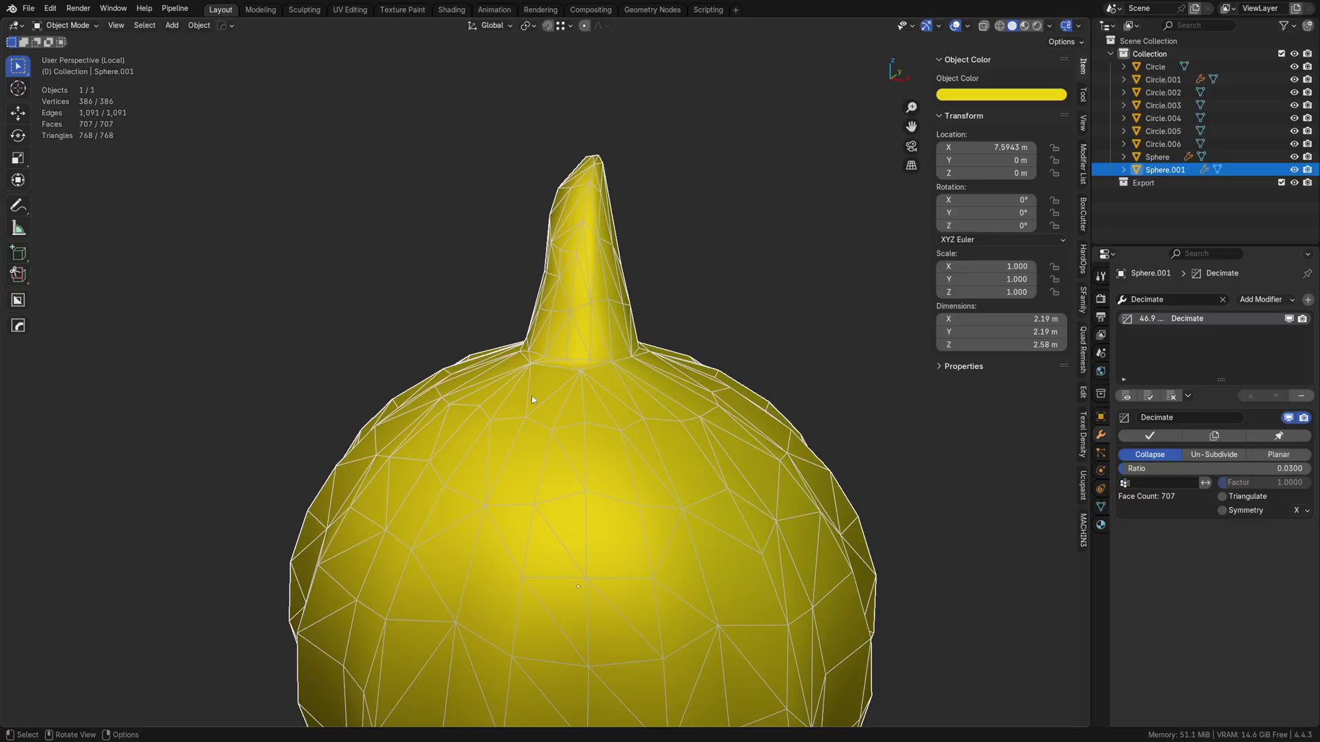
# Check the coarse pumpkin's silhouette and apply Shade Smooth to it again.
pyautogui.scroll(-4, 530, 395)
pyautogui.click(754, 459)
pyautogui.moveTo(755, 459); pyautogui.dragTo(613, 442, button='middle')
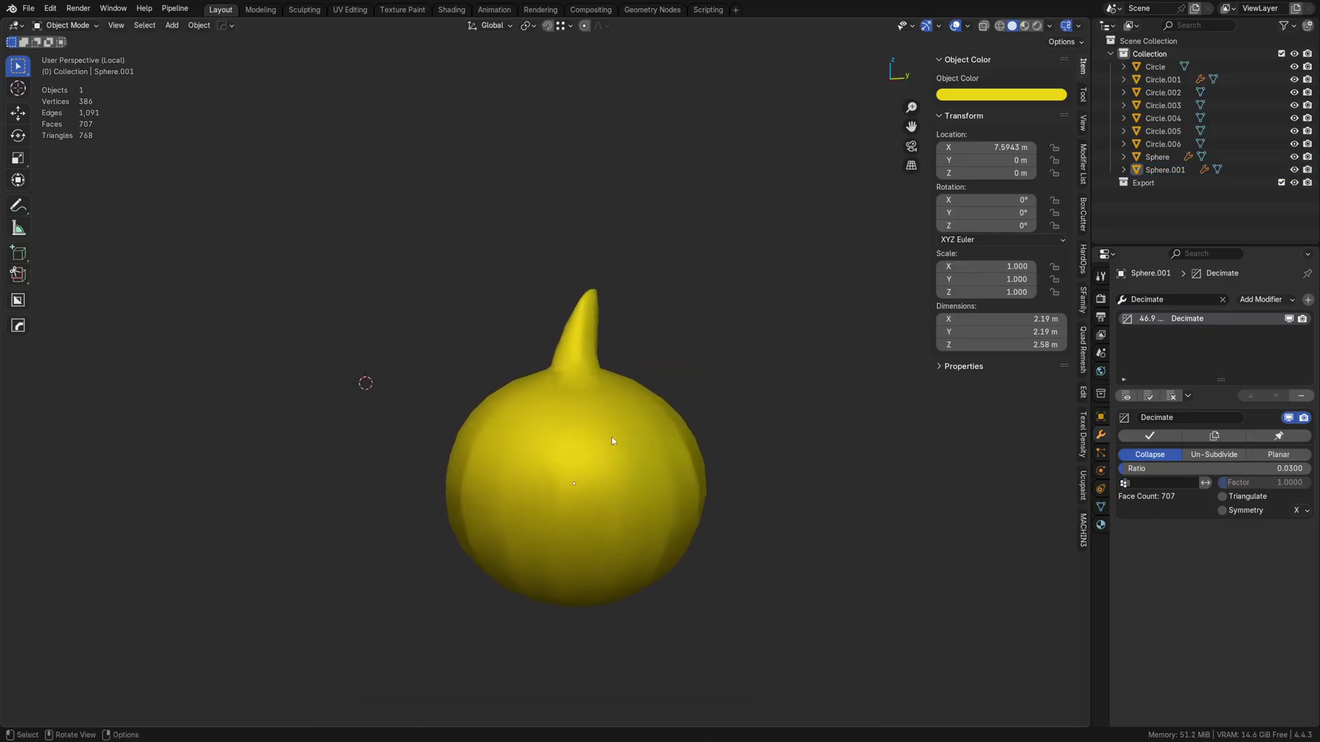
pyautogui.click(607, 475)
pyautogui.rightClick(607, 476)
pyautogui.click(587, 466)
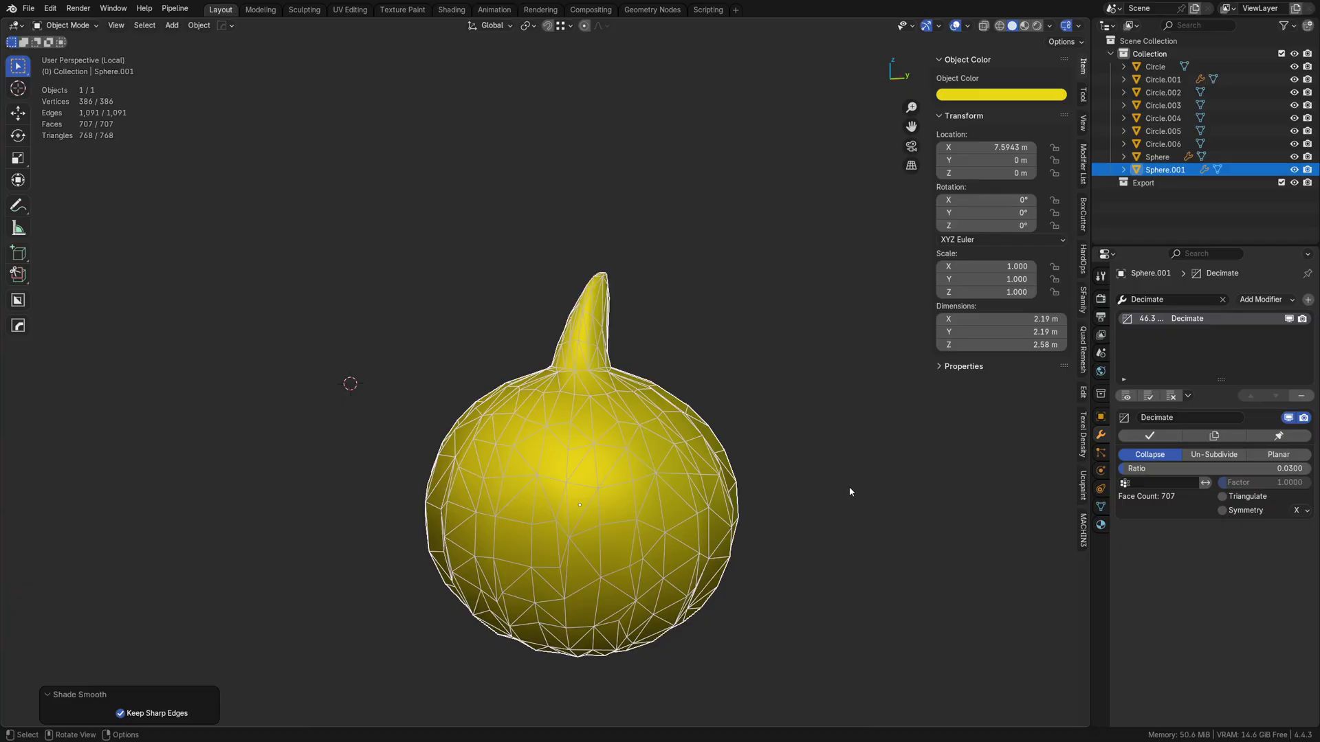
# Inspect the pumpkin's coarse triangles up close and set its Decimate ratio to 0.05.
pyautogui.click(848, 487)
pyautogui.moveTo(685, 501); pyautogui.dragTo(533, 468, button='middle')
pyautogui.press('F4')
pyautogui.scroll(3, 619, 470)
pyautogui.scroll(-2, 609, 494)
pyautogui.scroll(3, 613, 491)
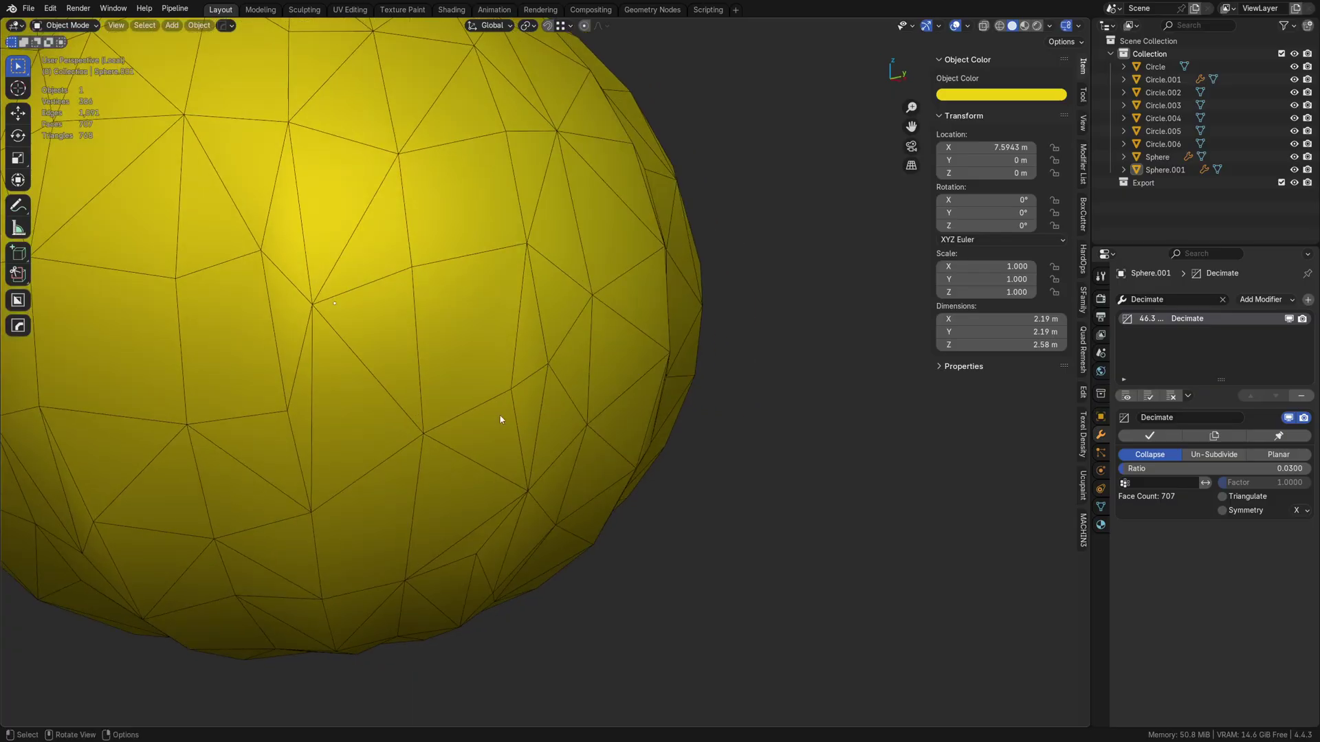
pyautogui.scroll(-5, 501, 409)
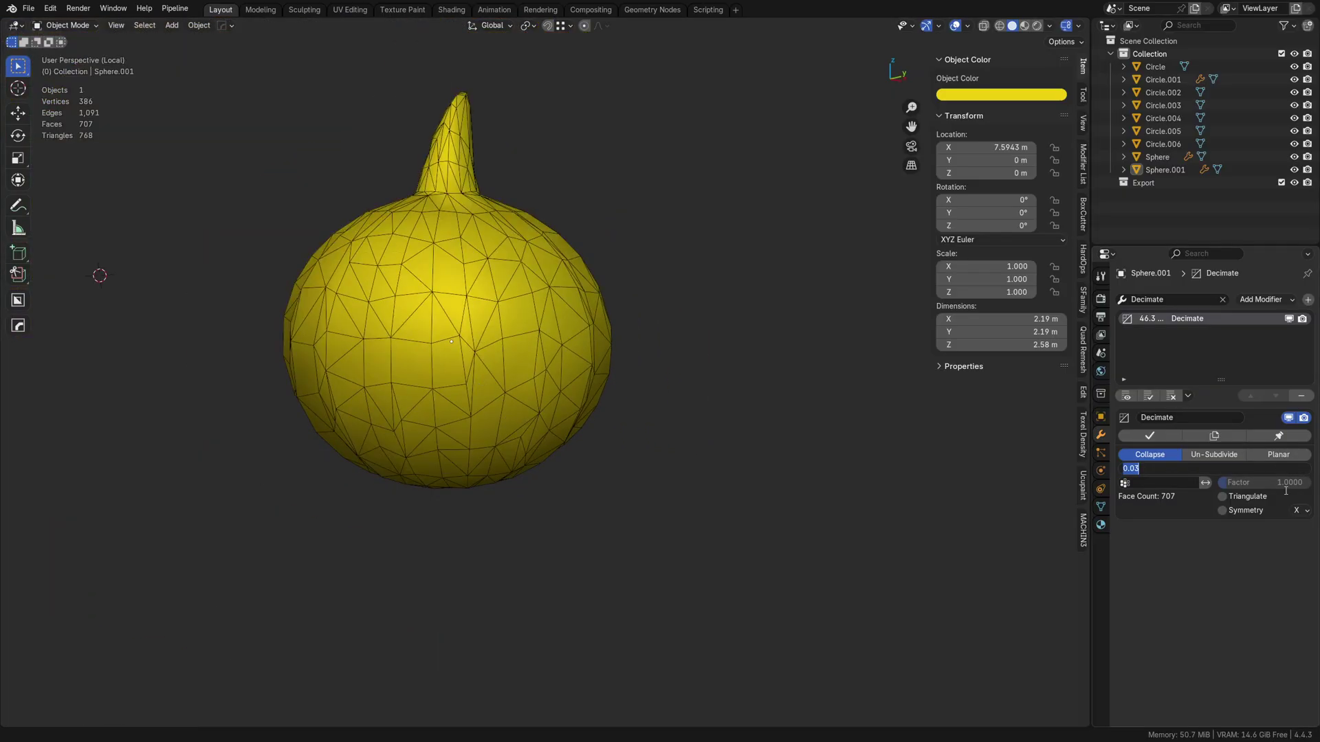
pyautogui.write('.05')
pyautogui.press('Return')
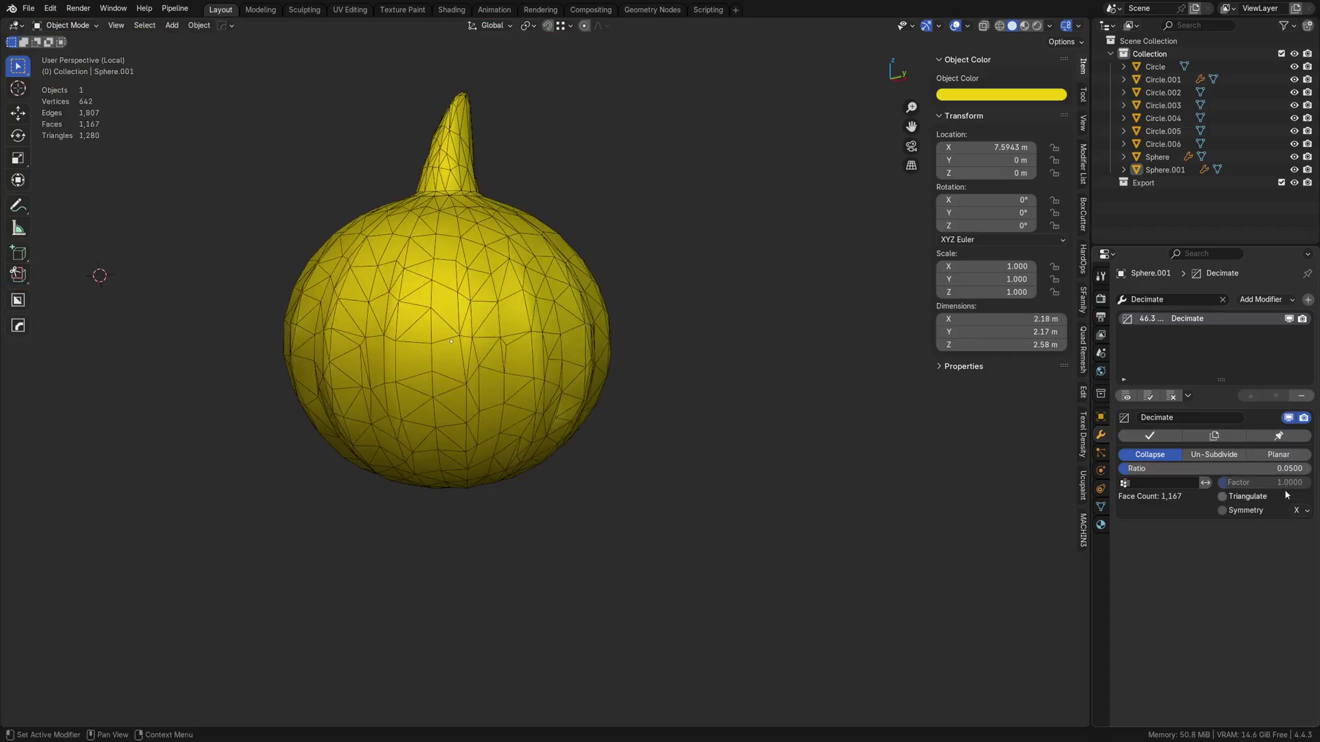
# Duplicate the decimated pumpkin and place the copy about 2.2 m along the X axis.
pyautogui.moveTo(671, 472); pyautogui.dragTo(570, 413, button='middle')
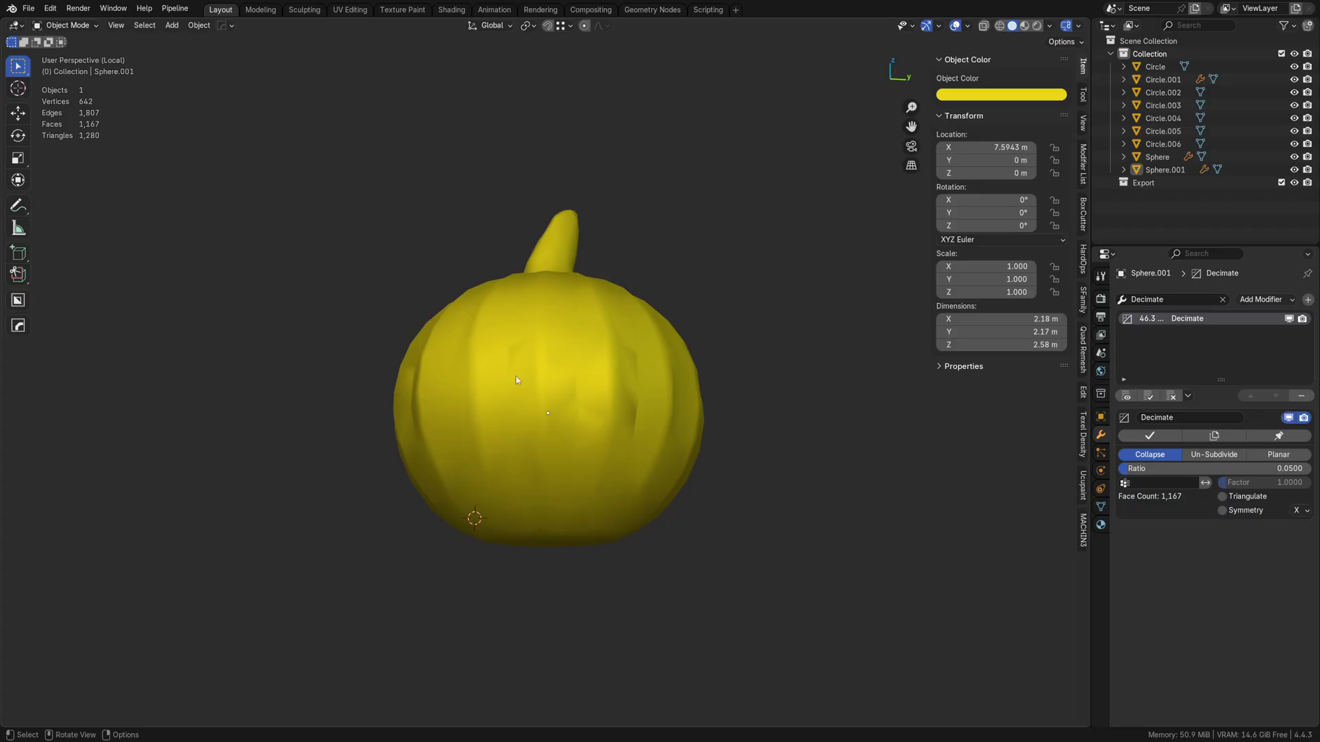
pyautogui.moveTo(789, 421); pyautogui.dragTo(550, 414, button='middle')
pyautogui.click(514, 286)
pyautogui.hotkey('shift', 'z')
pyautogui.hotkey('shift', 'd')
pyautogui.press('x')
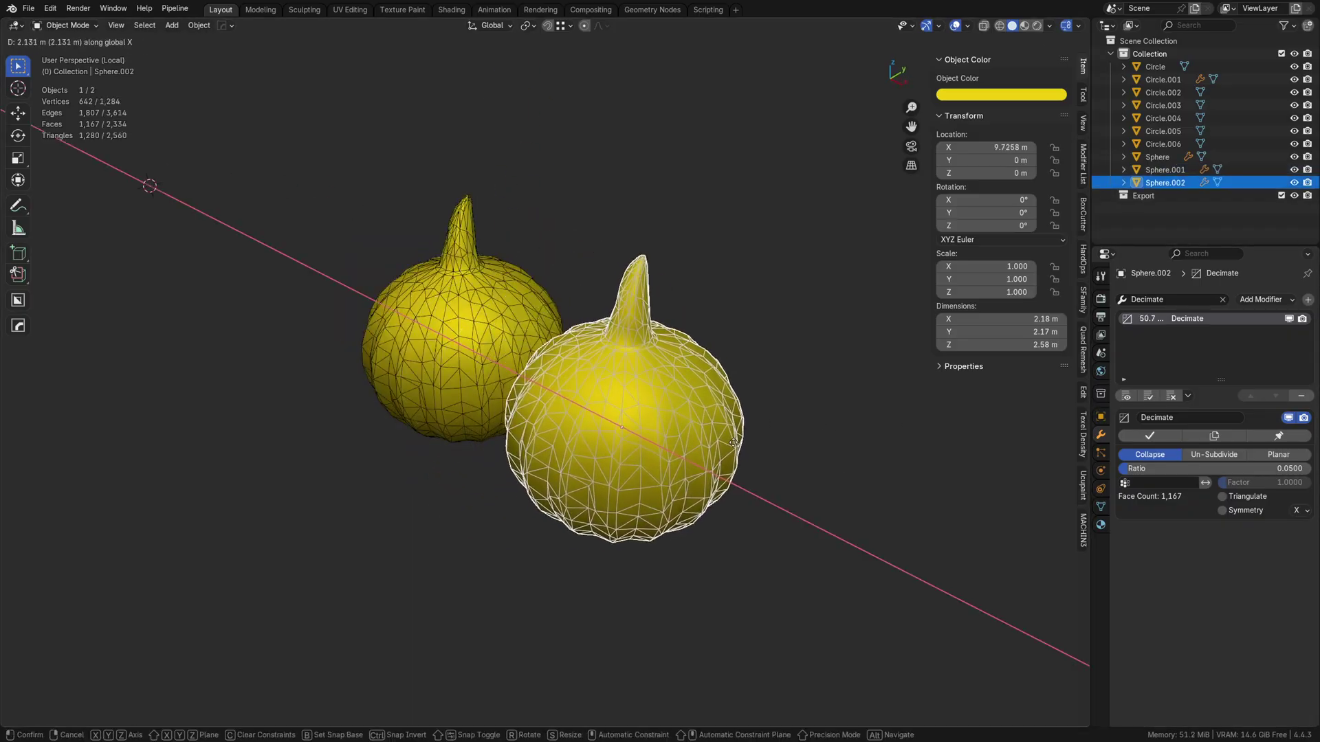
pyautogui.click(733, 442)
# Select the first decimated pumpkin and leave local view to show the whole scene.
pyautogui.click(431, 307)
pyautogui.moveTo(421, 287); pyautogui.dragTo(581, 373, button='middle')
pyautogui.press('KP_Divide')
pyautogui.click(231, 328)
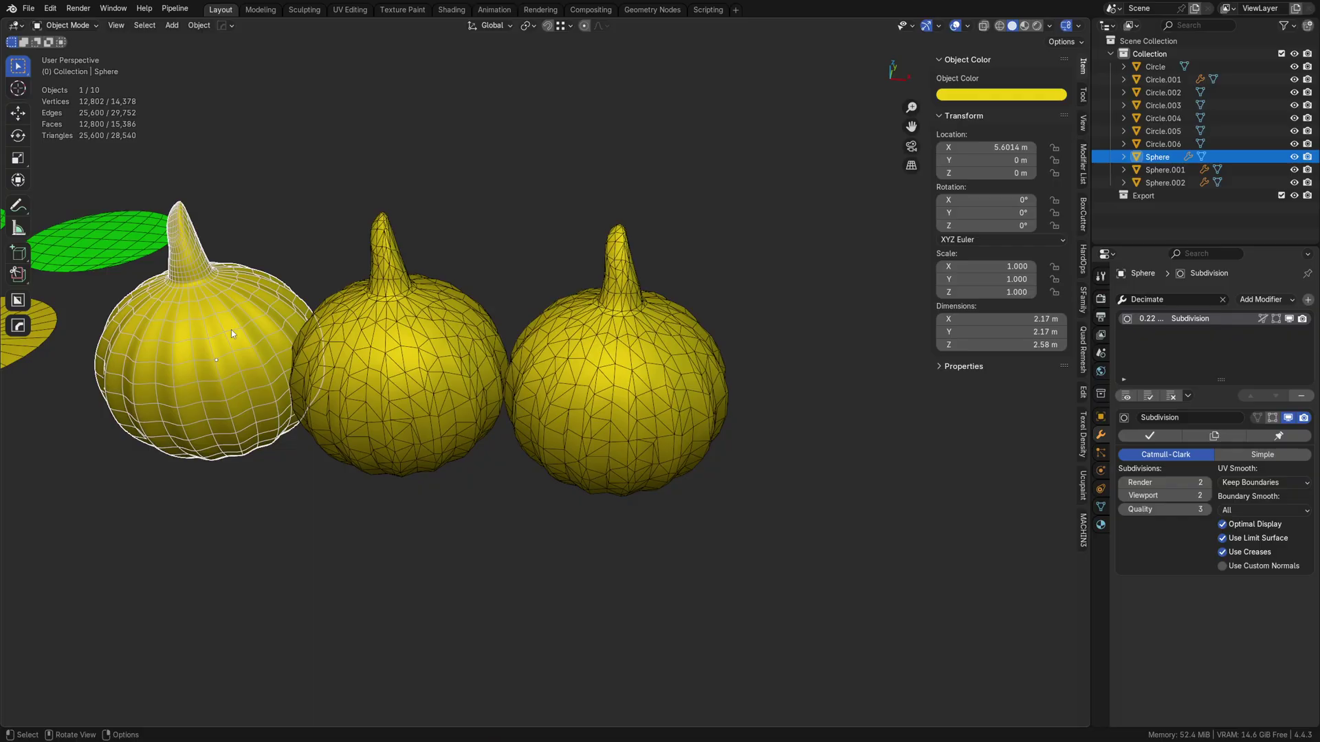
pyautogui.press('g')
pyautogui.press('Escape')
pyautogui.hotkey('ctrl', 'z')
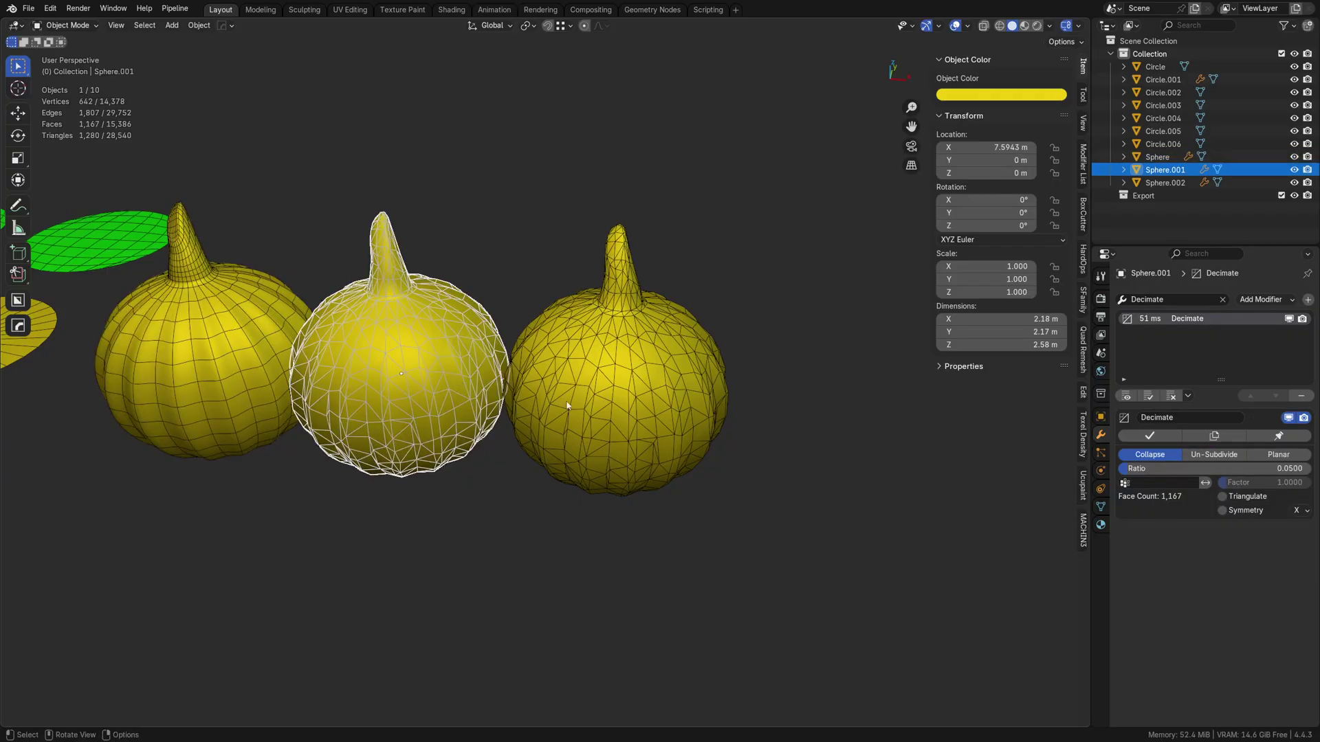
pyautogui.hotkey('ctrl', 'z')
pyautogui.hotkey('ctrl', 'shift', 'z')
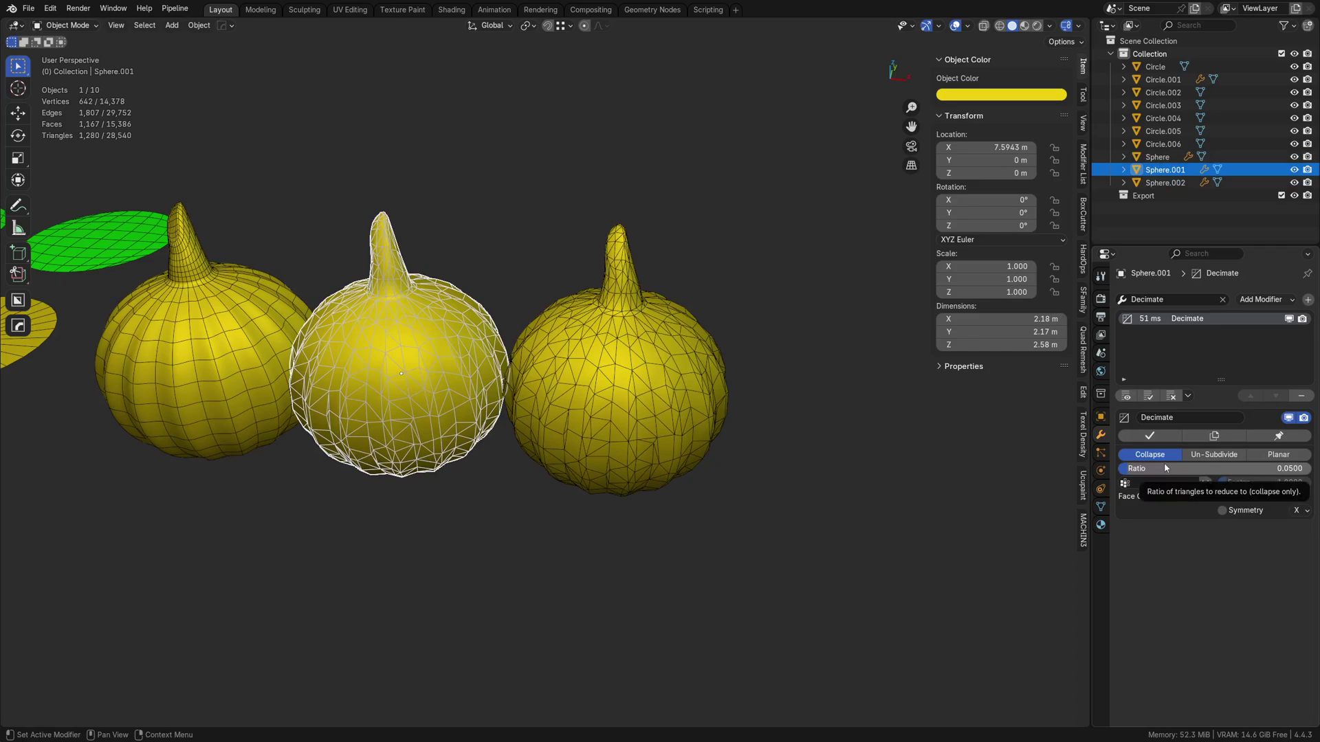
# Compare the mesh statistics of the original and the first decimated pumpkin by selecting each in turn.
pyautogui.click(244, 362)
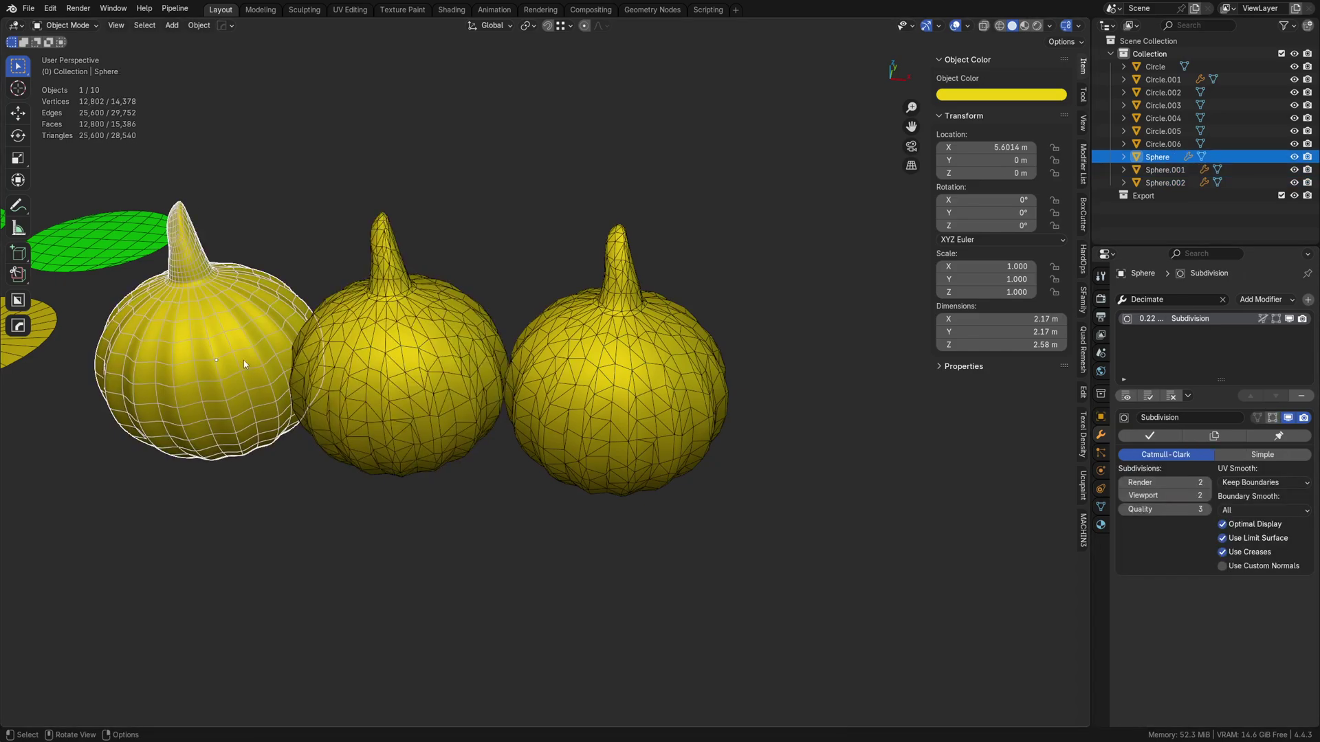
pyautogui.click(401, 367)
pyautogui.click(252, 366)
pyautogui.click(393, 368)
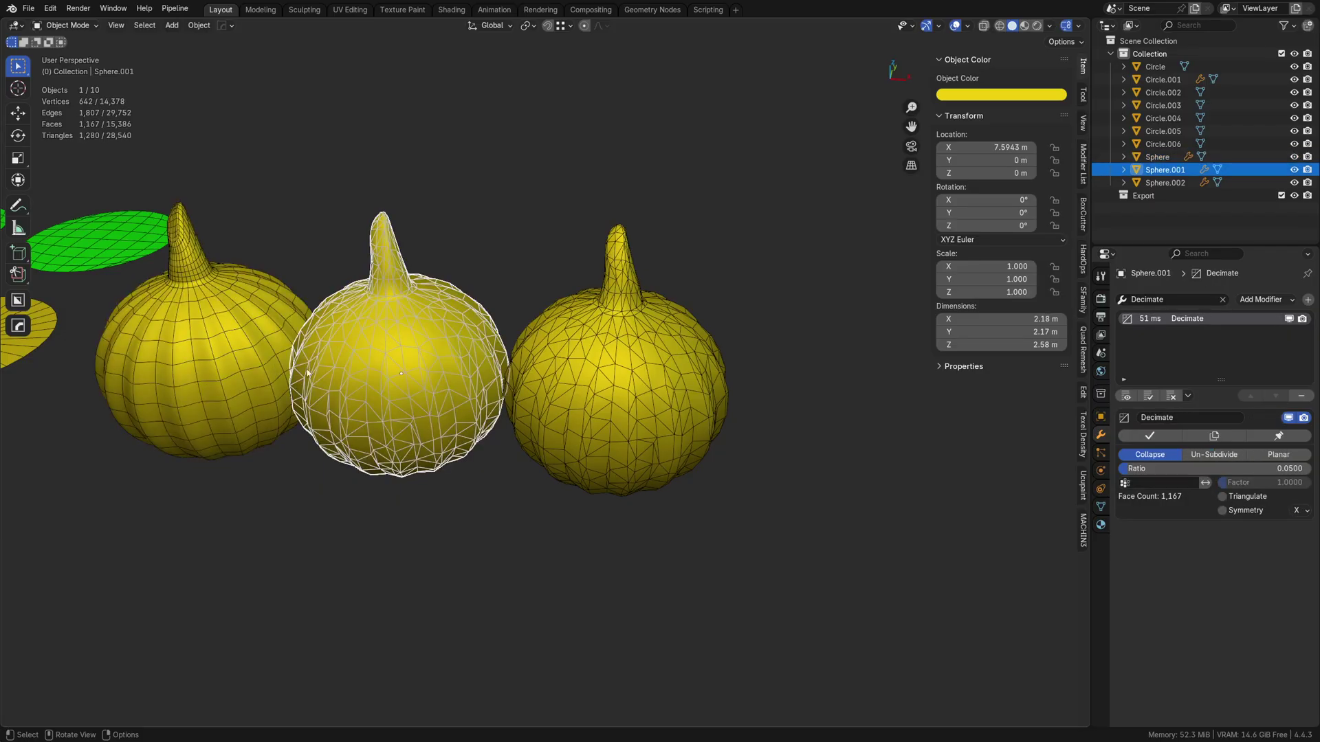
# Set the second decimated pumpkin's Decimate ratio to 0.02.
pyautogui.click(621, 417)
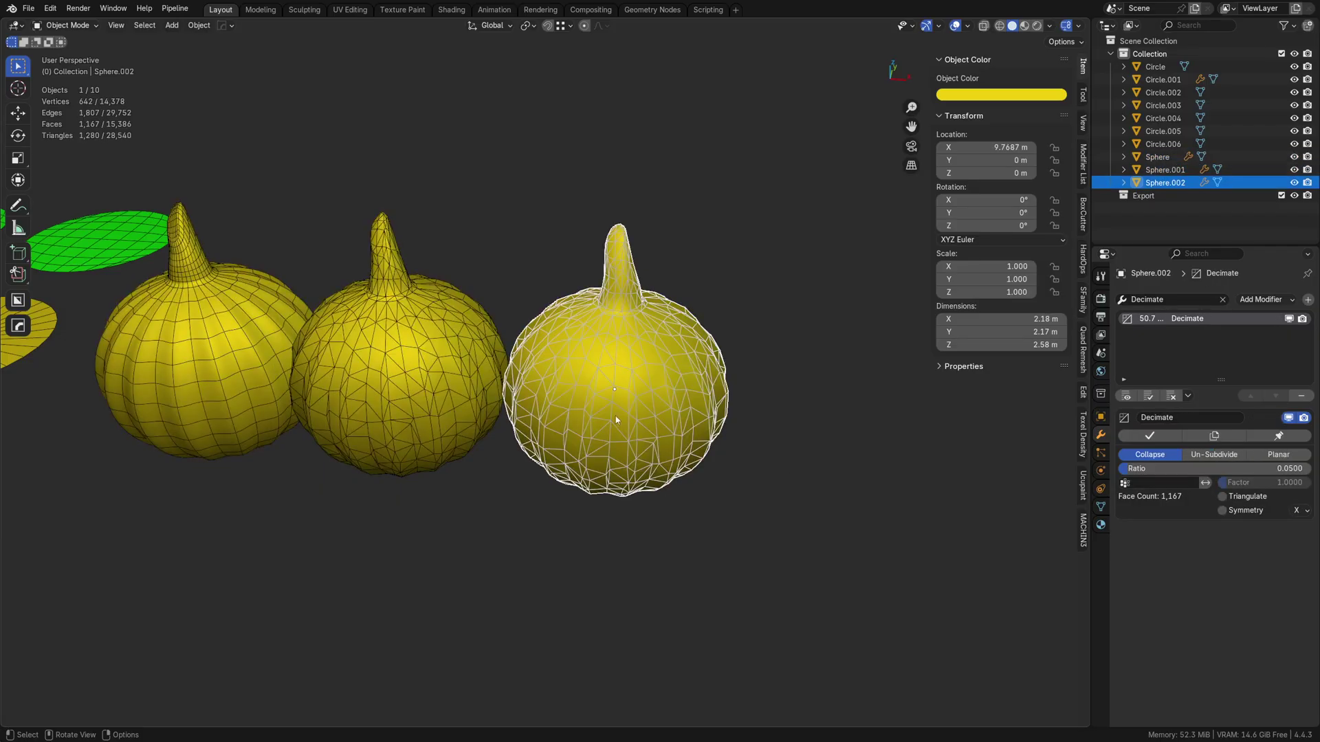
pyautogui.click(1187, 470)
pyautogui.write('0.02')
pyautogui.press('Return')
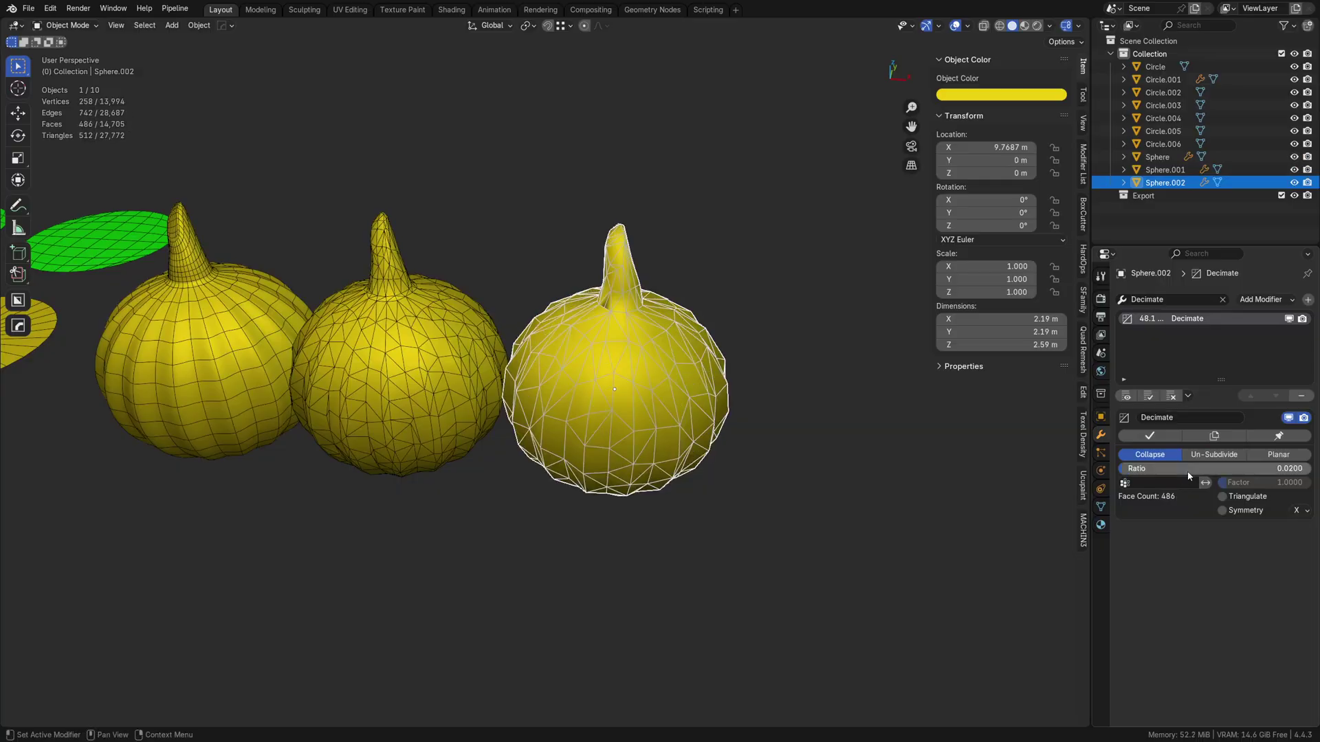
# Duplicate the 0.02-ratio pumpkin about 2.24 m along the X axis and set the copy's Decimate ratio to 0.01.
pyautogui.hotkey('shift', 'd')
pyautogui.press('x')
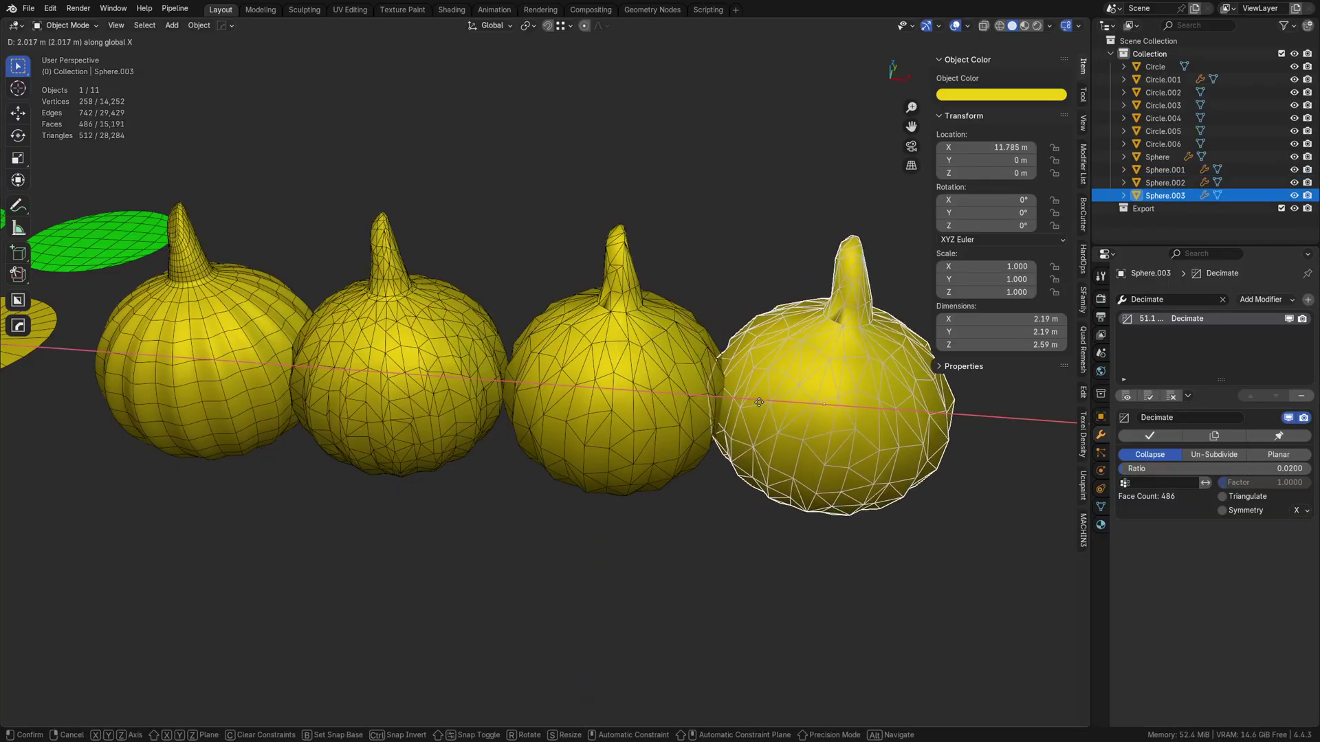
pyautogui.click(1139, 449)
pyautogui.click(1170, 466)
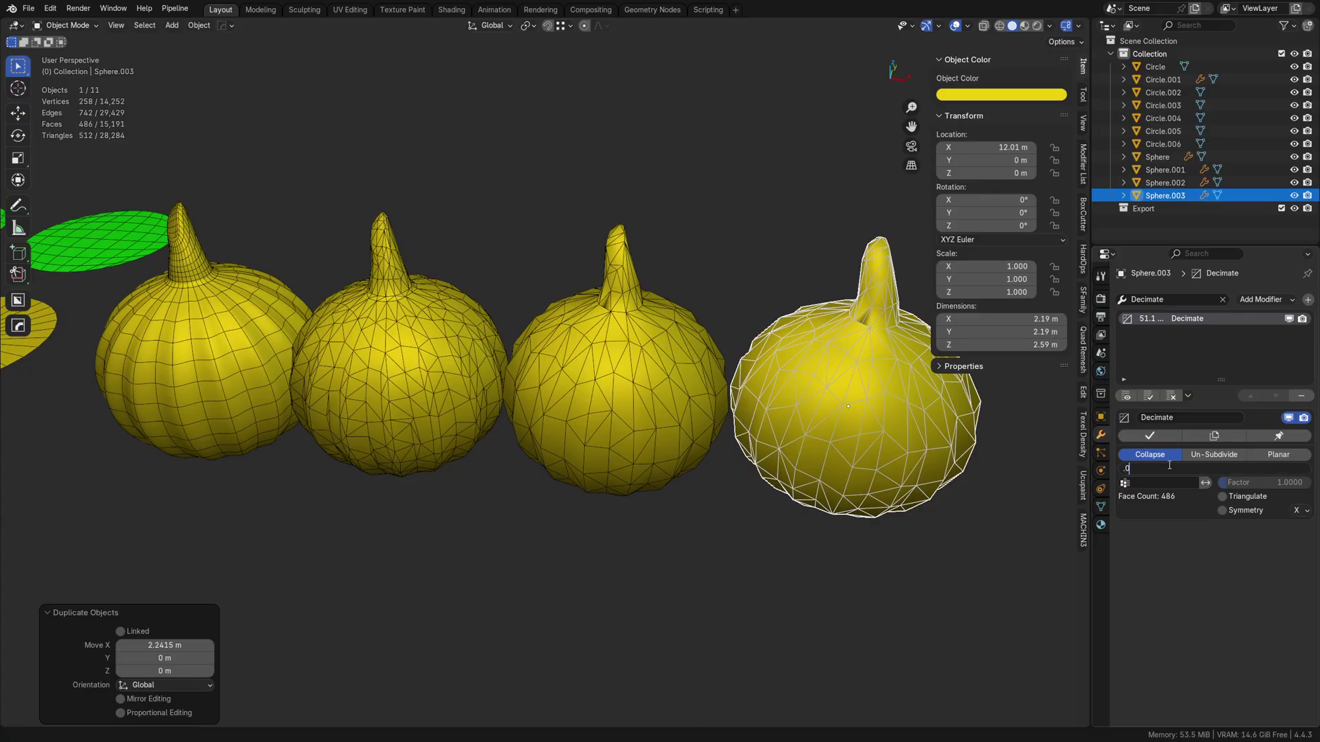
pyautogui.write('.01')
pyautogui.press('Return')
# Duplicate the 0.01-ratio pumpkin about 2.29 m along the X axis and set the copy's Decimate ratio to 0.001.
pyautogui.scroll(-2, 768, 501)
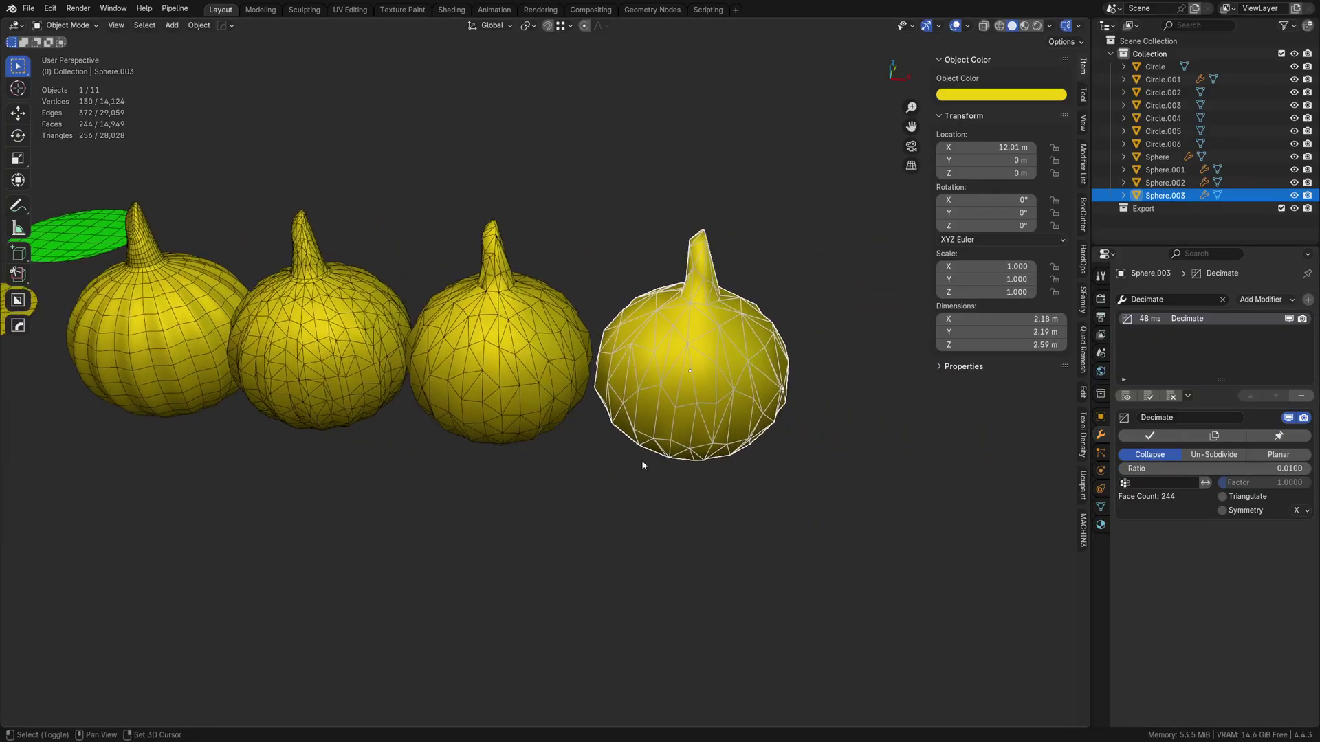
pyautogui.hotkey('shift', 'd')
pyautogui.press('x')
pyautogui.click(847, 464)
pyautogui.click(1161, 468)
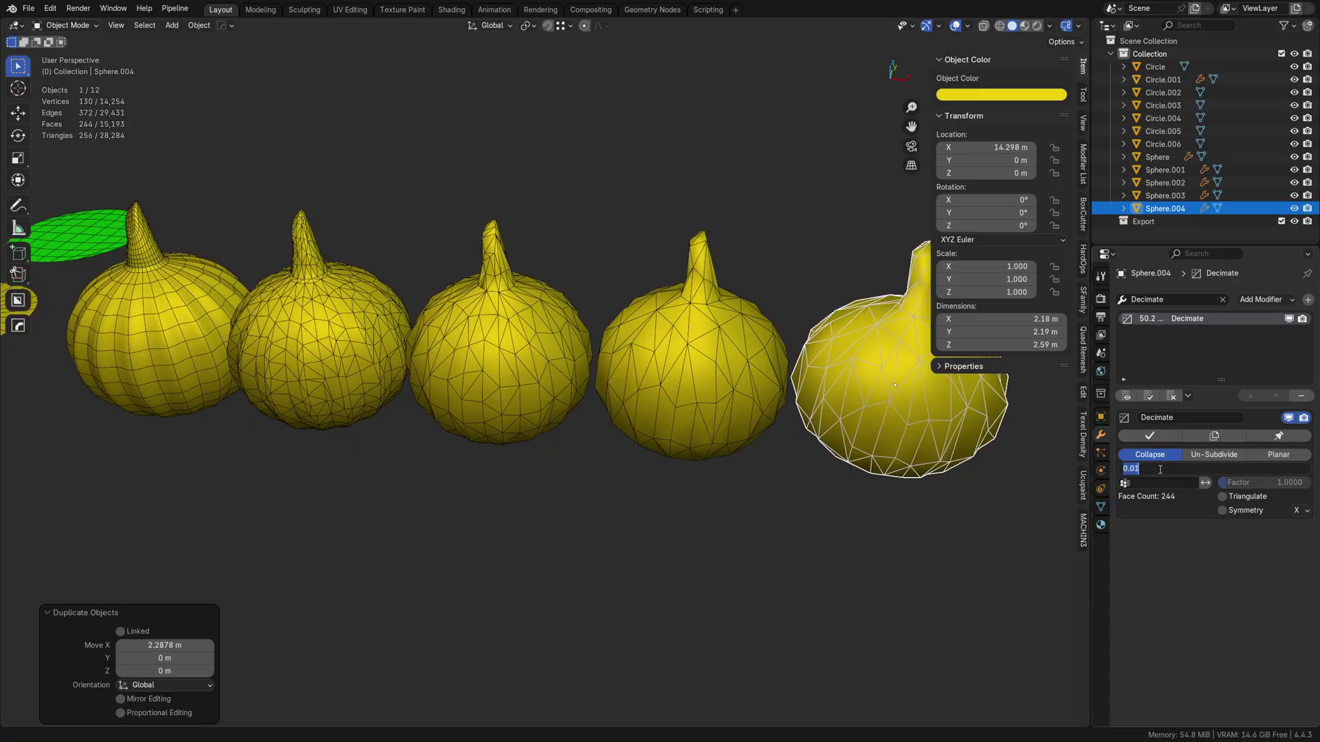
pyautogui.write('.001')
pyautogui.press('Return')
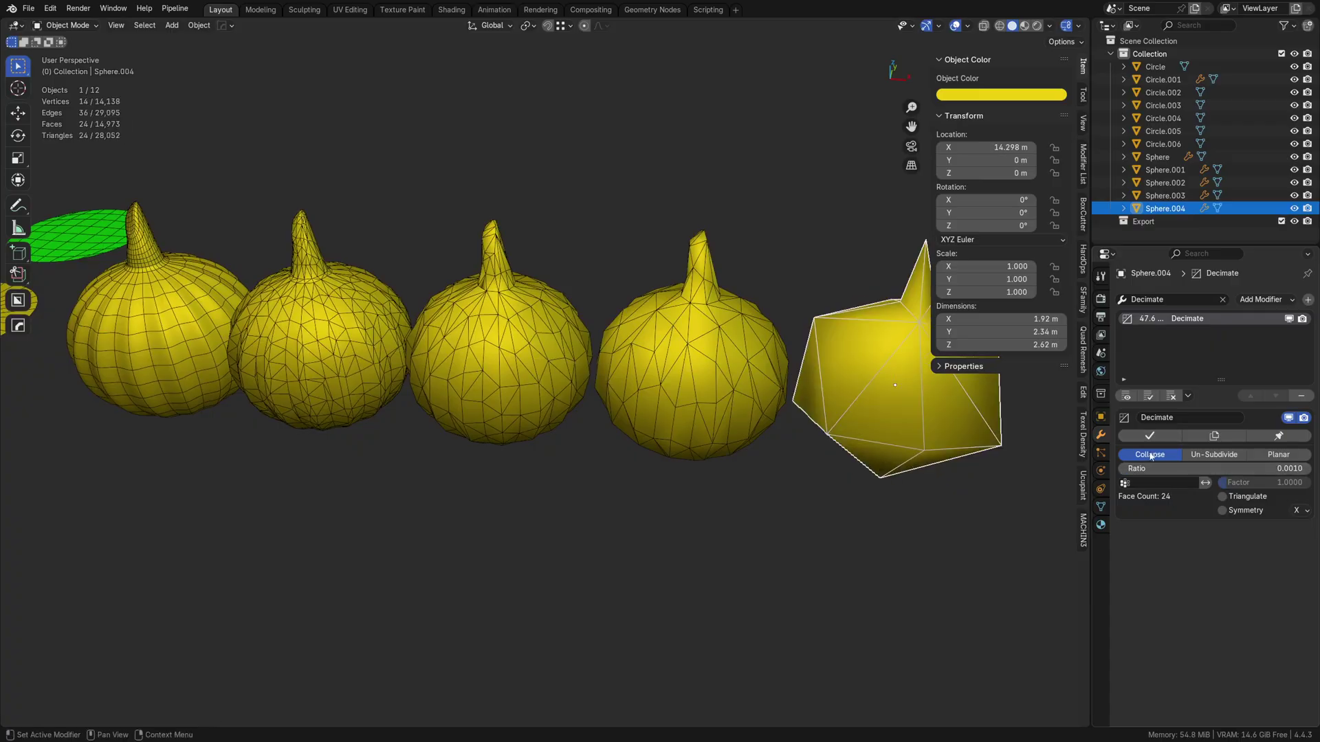
# Set the last decimated pumpkin's Decimate ratio to 0.005.
pyautogui.click(1167, 467)
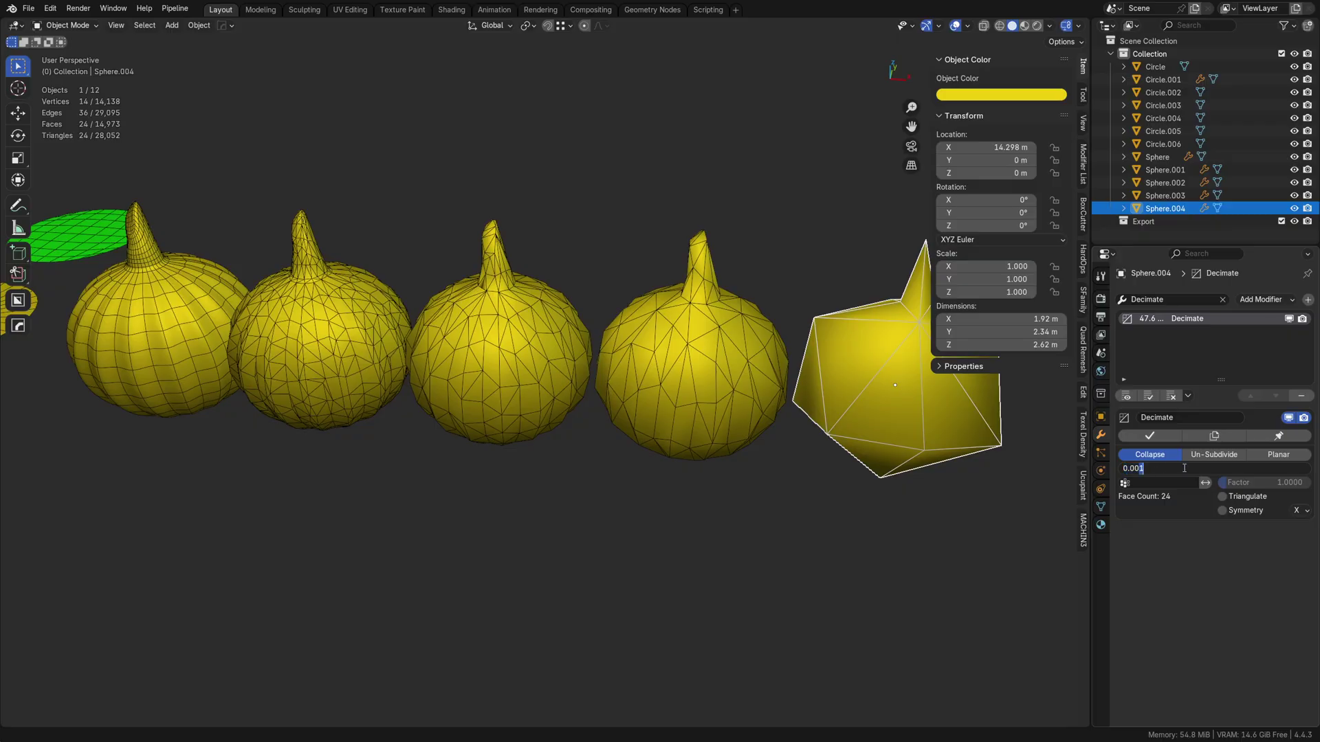
pyautogui.write('0.005')
pyautogui.press('Return')
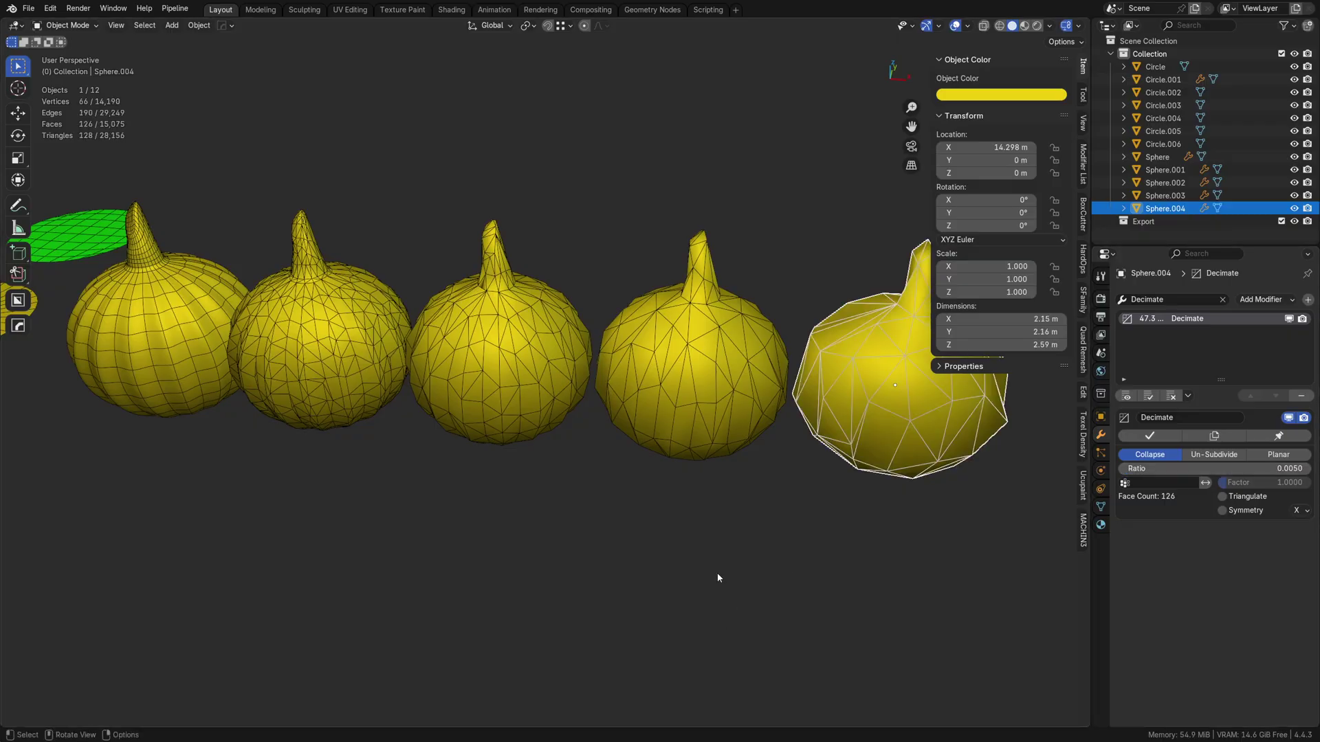
# Compare the mesh statistics of the decimated pumpkins by selecting several of them in turn.
pyautogui.moveTo(716, 572); pyautogui.dragTo(724, 514, button='middle')
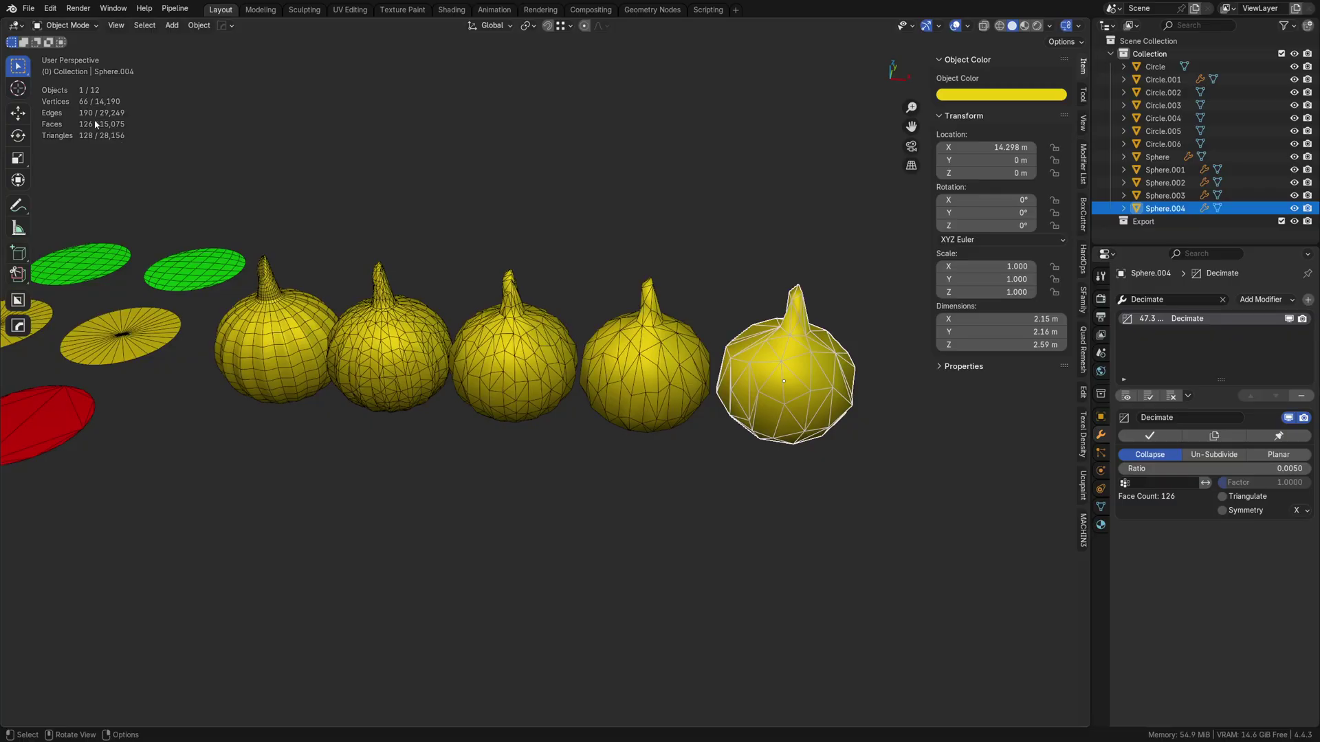
pyautogui.moveTo(287, 249); pyautogui.dragTo(724, 327, button='middle')
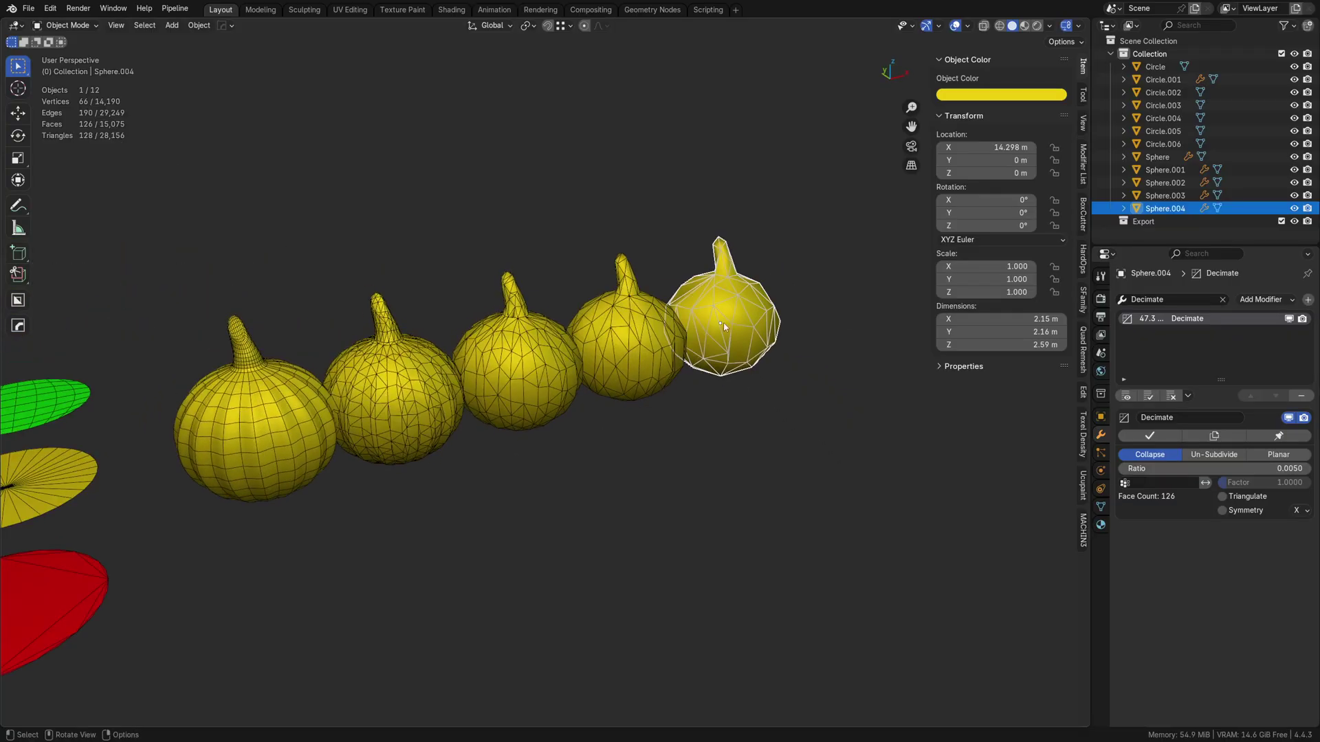
pyautogui.click(638, 331)
pyautogui.click(564, 350)
pyautogui.click(398, 390)
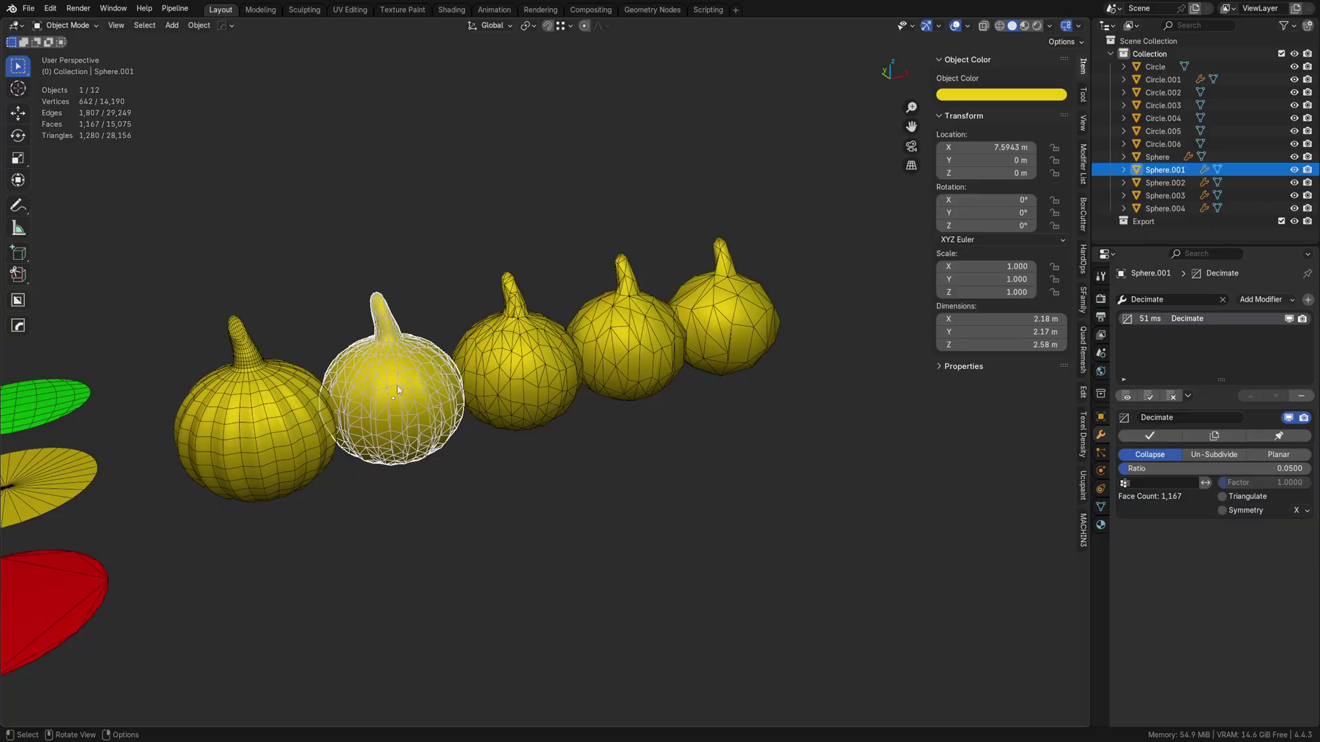
pyautogui.click(759, 355)
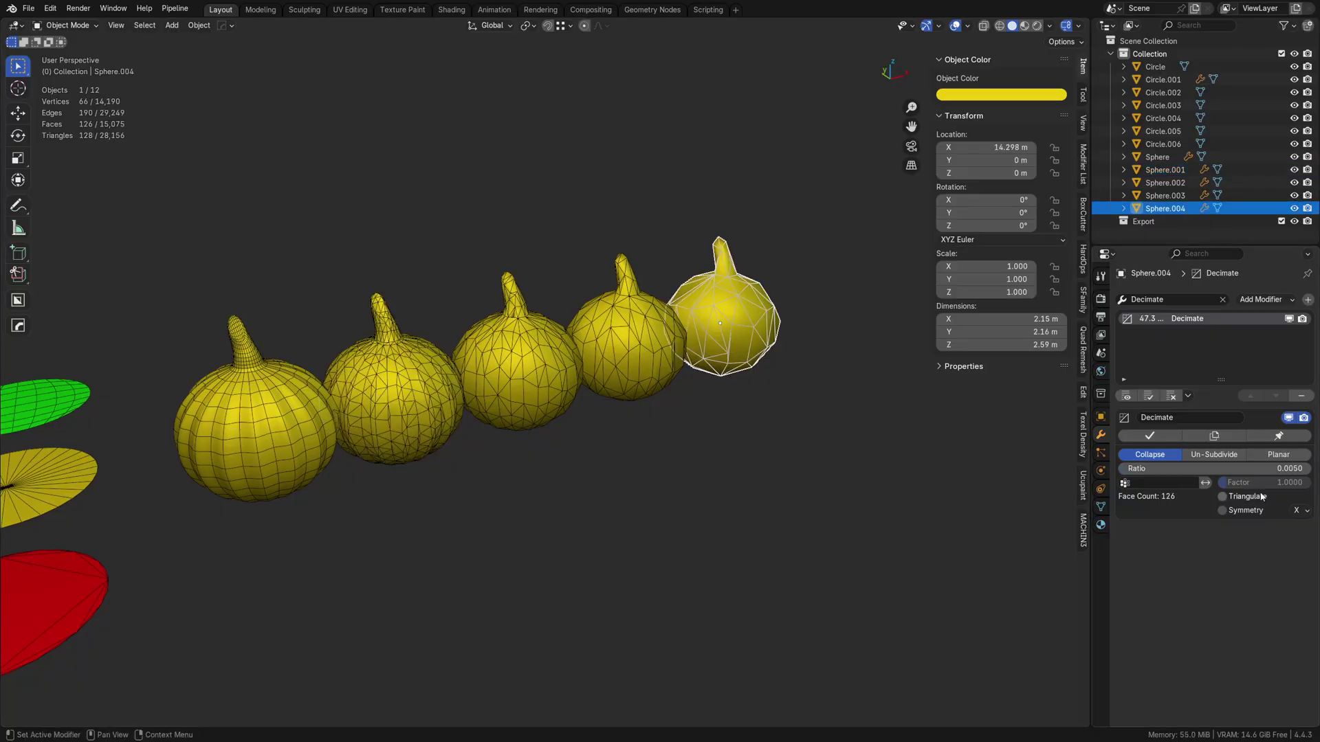
# Lower the last decimated pumpkin's Decimate ratio to 0.003.
pyautogui.click(1233, 468)
pyautogui.write('.03')
pyautogui.press('Return')
pyautogui.click(1231, 466)
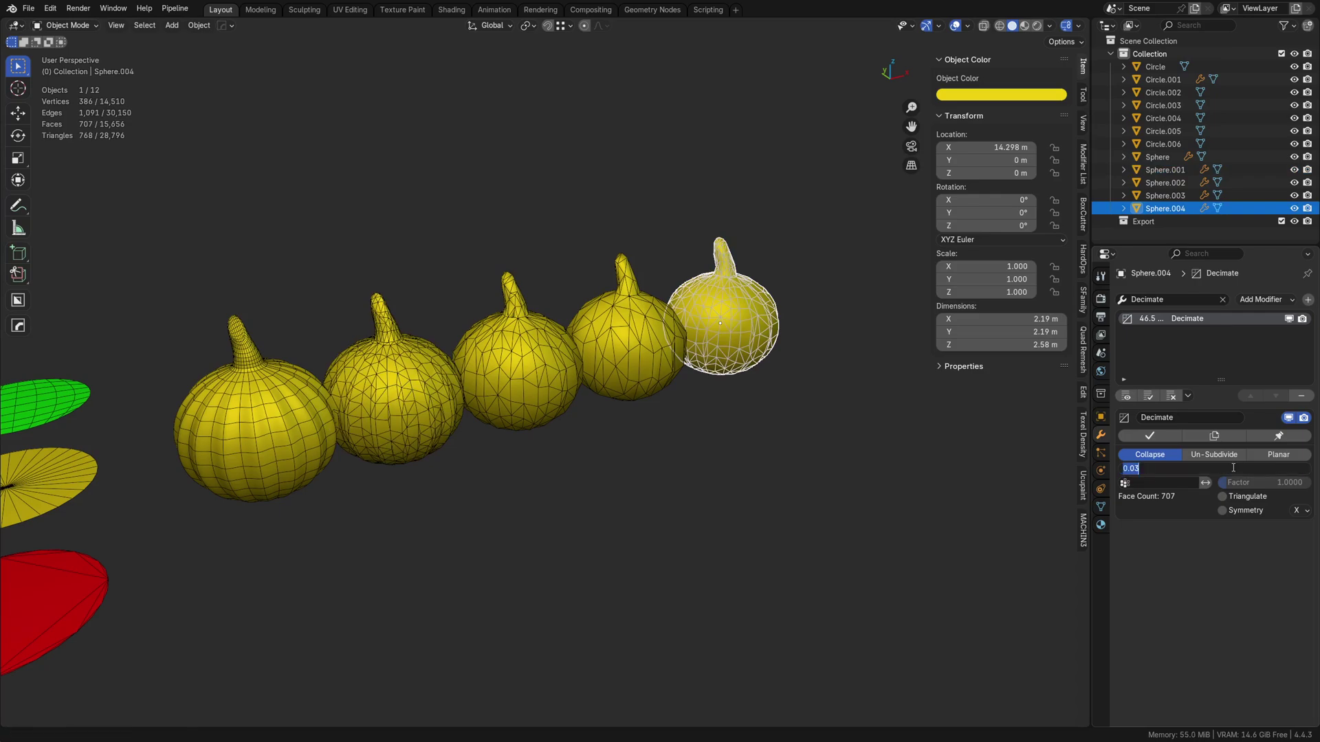
pyautogui.write('.003')
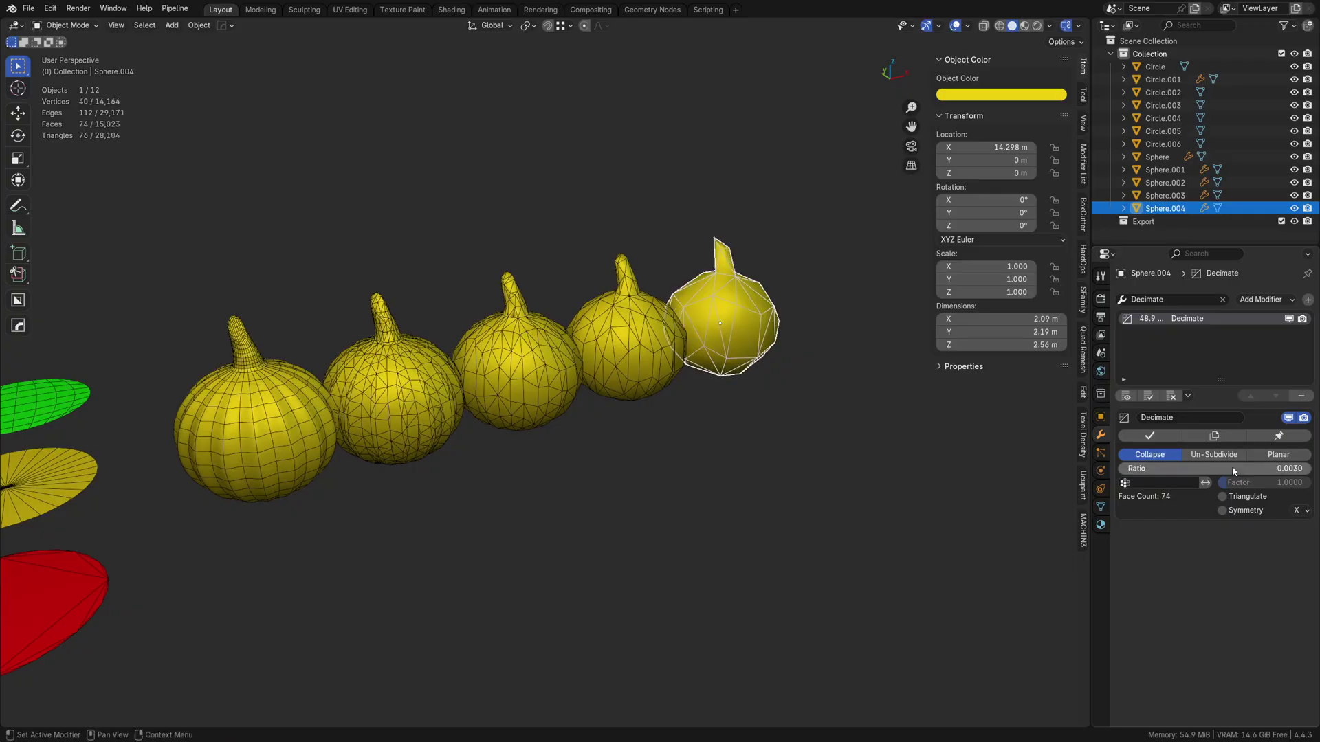
pyautogui.press('Return')
# Compare the most decimated pumpkin with the rest of the row from far away and from above.
pyautogui.click(816, 466)
pyautogui.moveTo(816, 466); pyautogui.dragTo(700, 438, button='middle')
pyautogui.scroll(-10, 551, 460)
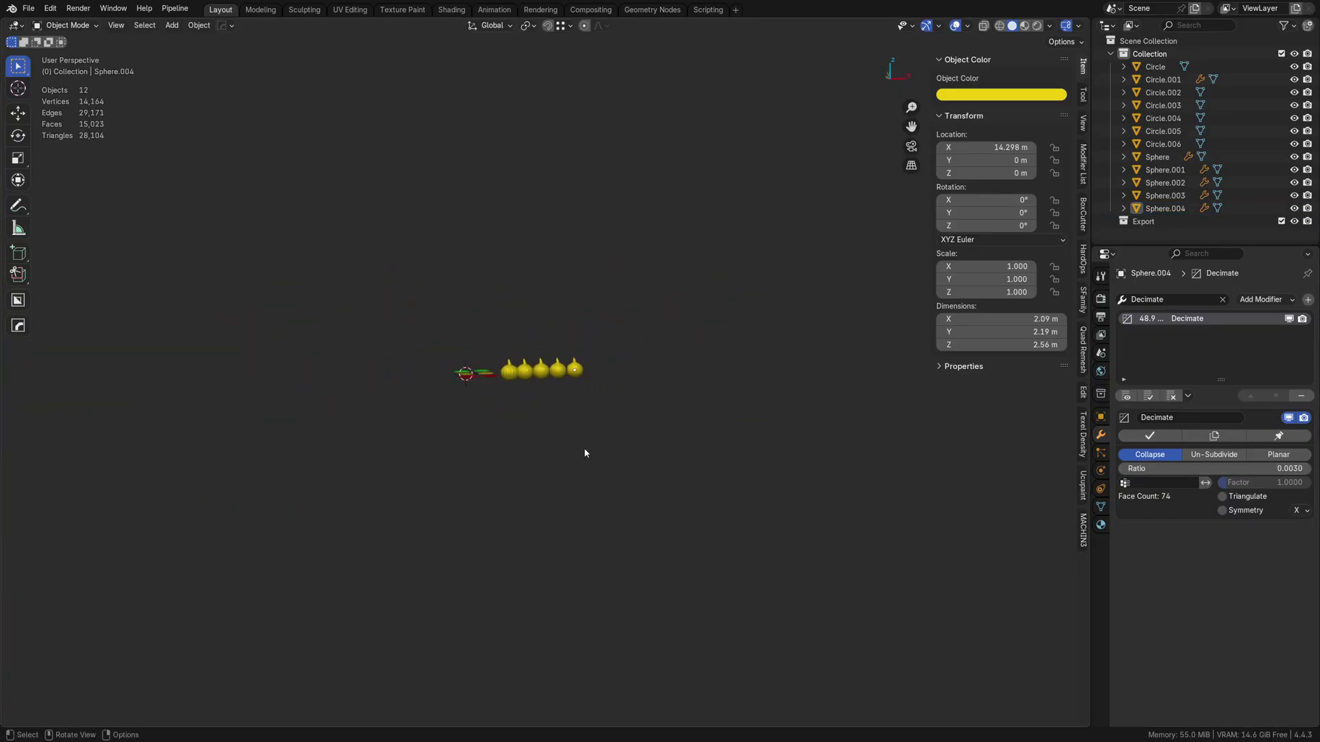
pyautogui.click(574, 371)
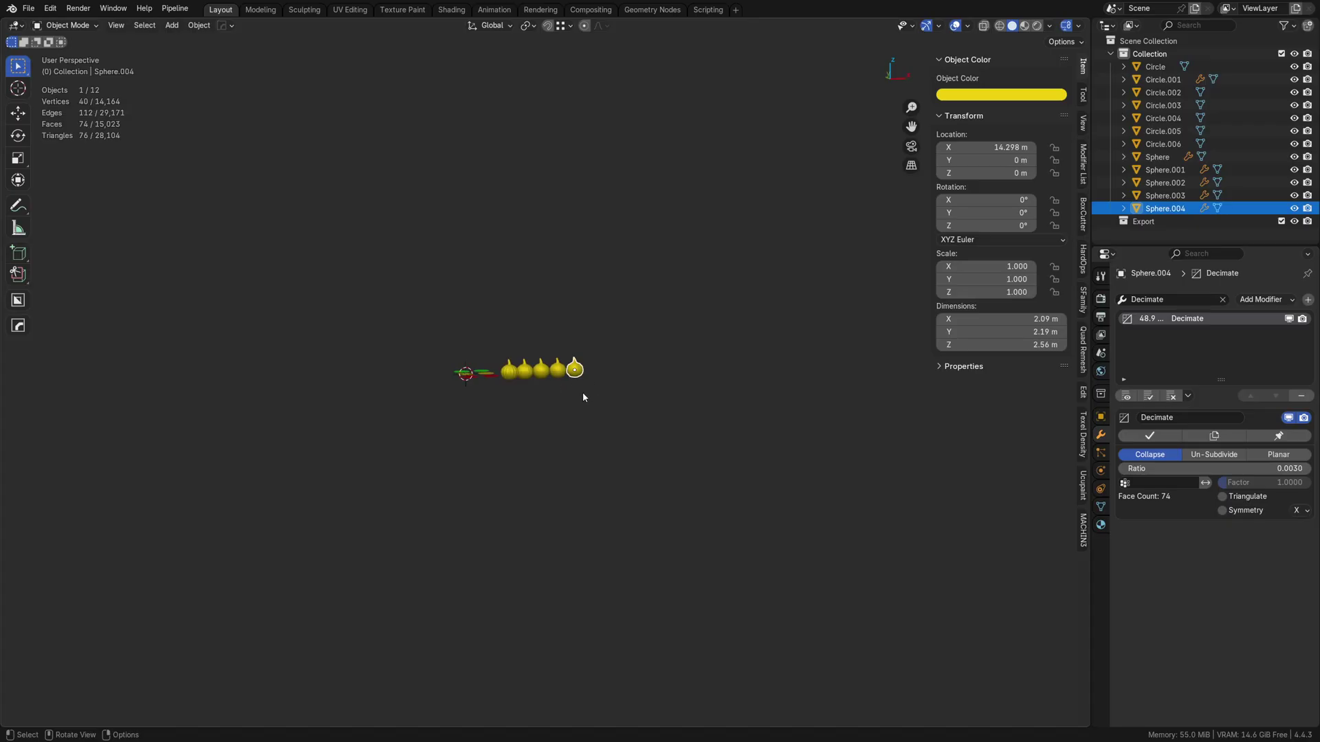
pyautogui.scroll(10, 583, 397)
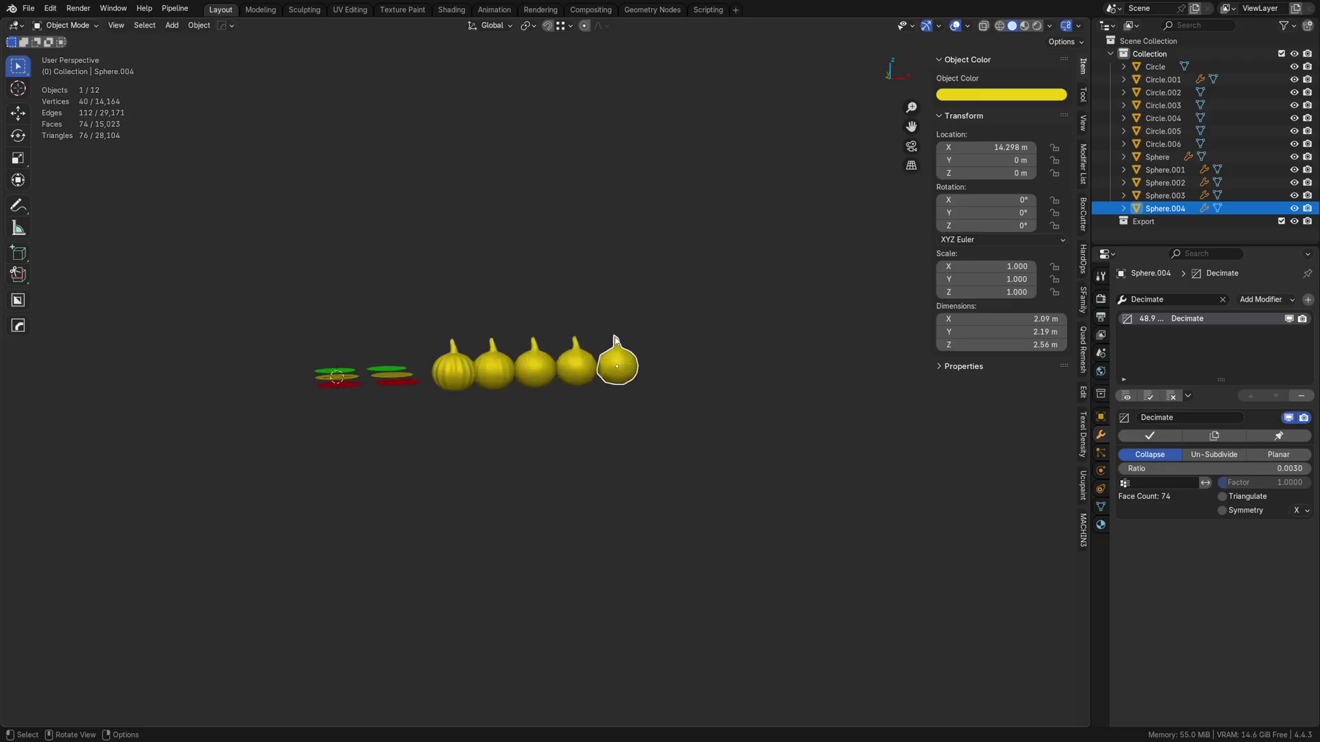
pyautogui.moveTo(806, 341); pyautogui.dragTo(516, 404, button='middle')
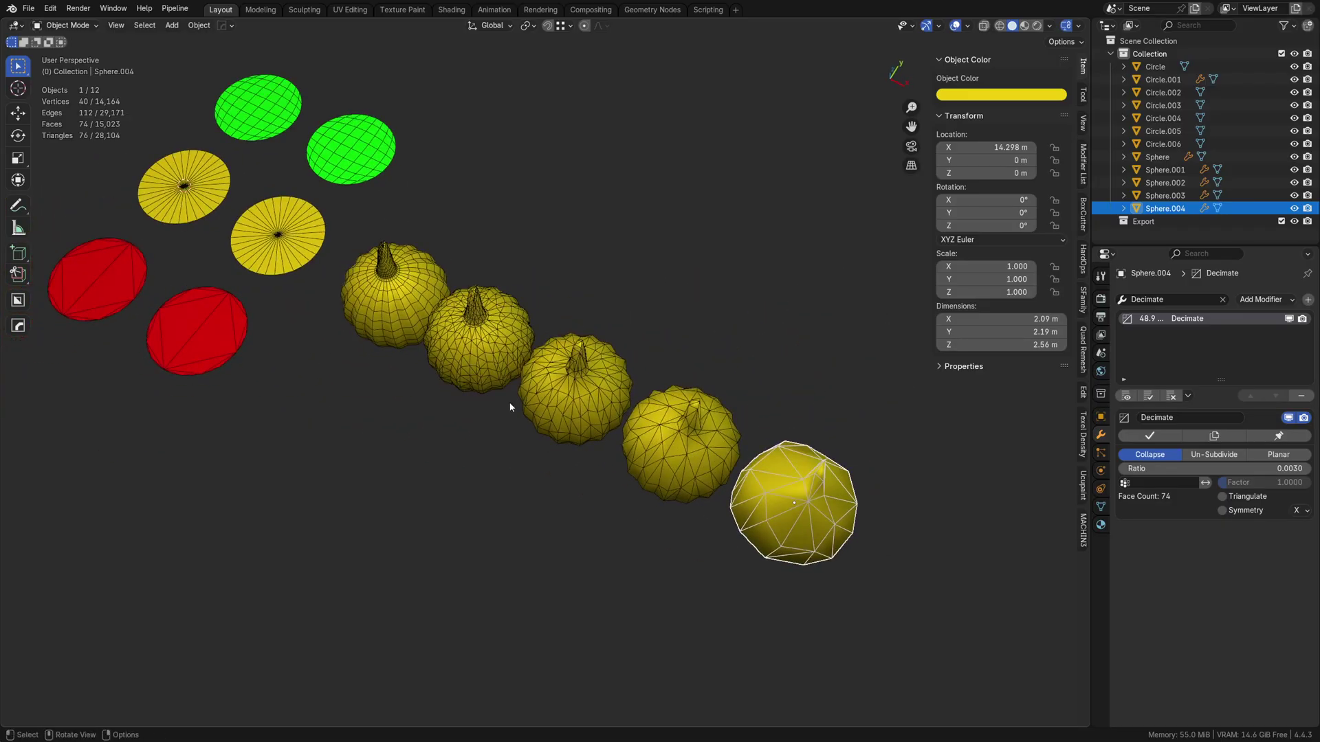
# Delete the original pumpkin and all four of its decimated copies.
pyautogui.click(741, 453)
pyautogui.click(805, 494)
pyautogui.keyDown('shift'); pyautogui.click(680, 444); pyautogui.keyUp('shift')
pyautogui.keyDown('shift'); pyautogui.click(576, 389); pyautogui.keyUp('shift')
pyautogui.keyDown('shift'); pyautogui.click(479, 337); pyautogui.keyUp('shift')
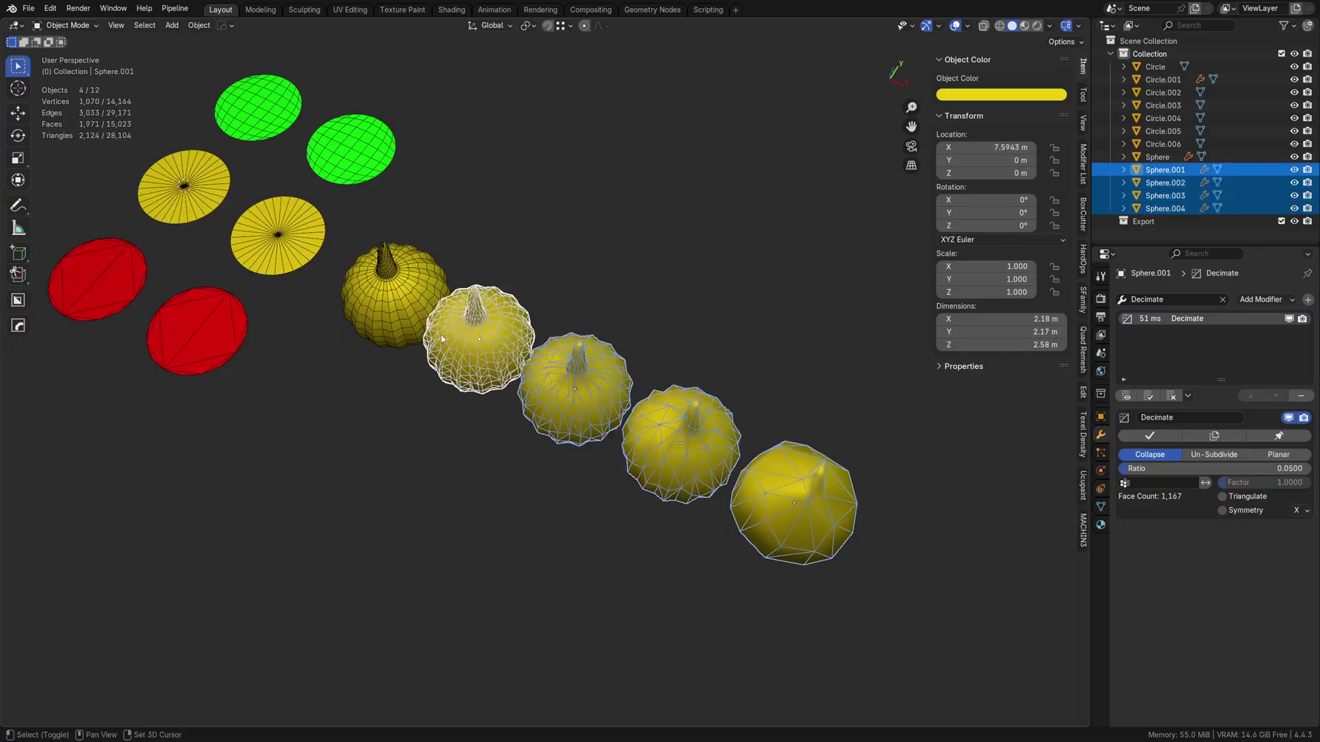
pyautogui.keyDown('shift'); pyautogui.click(395, 296); pyautogui.keyUp('shift')
pyautogui.press('x')
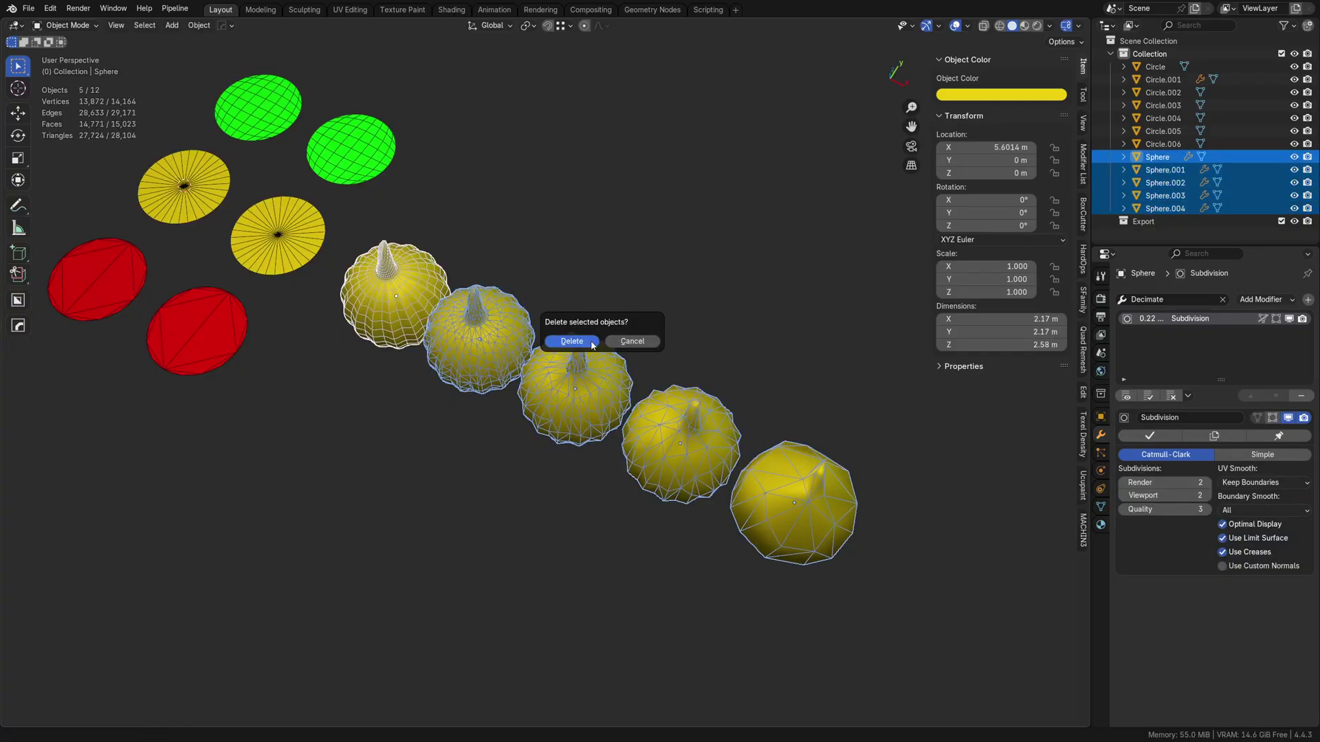
pyautogui.click(571, 341)
# Duplicate the far green grid-filled circle about 3.15 m along the Y axis.
pyautogui.keyDown('alt'); pyautogui.middleClick(381, 170); pyautogui.keyUp('alt')
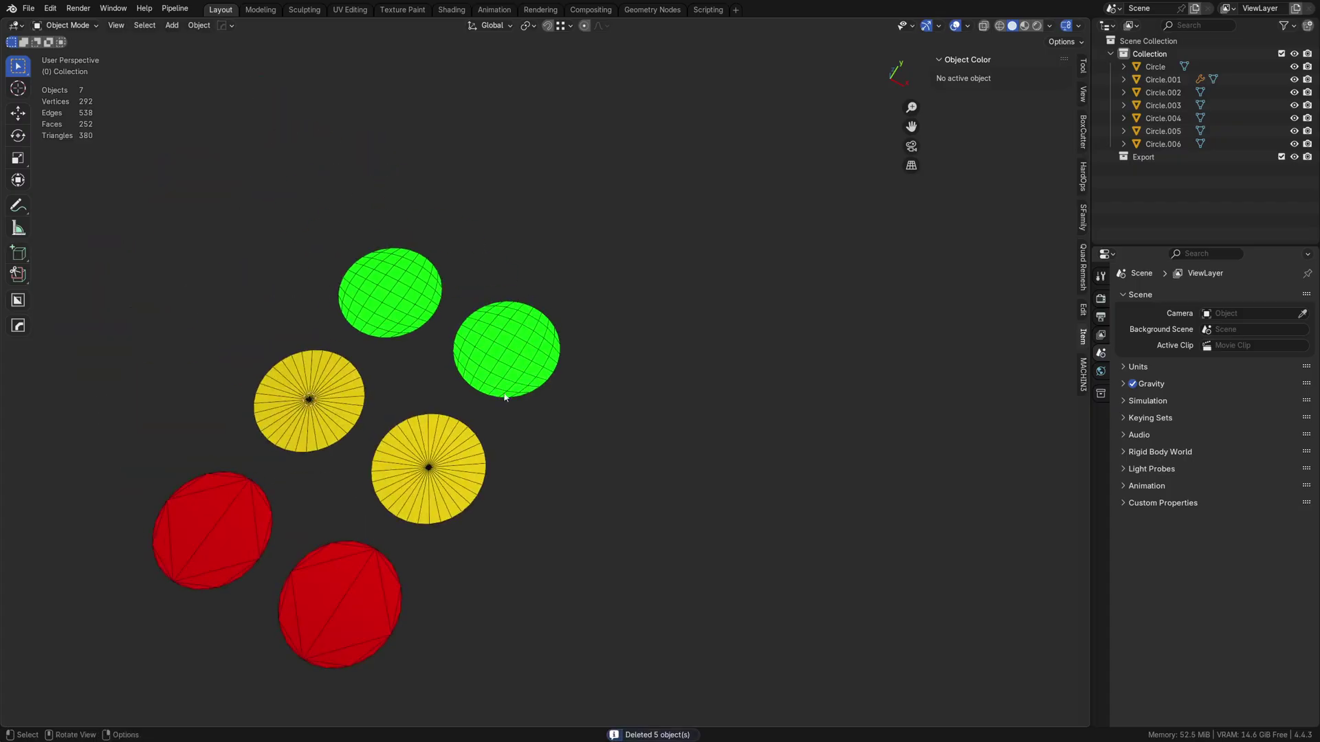
pyautogui.scroll(1, 505, 394)
pyautogui.moveTo(478, 434); pyautogui.dragTo(359, 394, button='middle')
pyautogui.scroll(2, 426, 374)
pyautogui.keyDown('shift'); pyautogui.moveTo(531, 323); pyautogui.dragTo(526, 455, button='middle'); pyautogui.keyUp('shift')
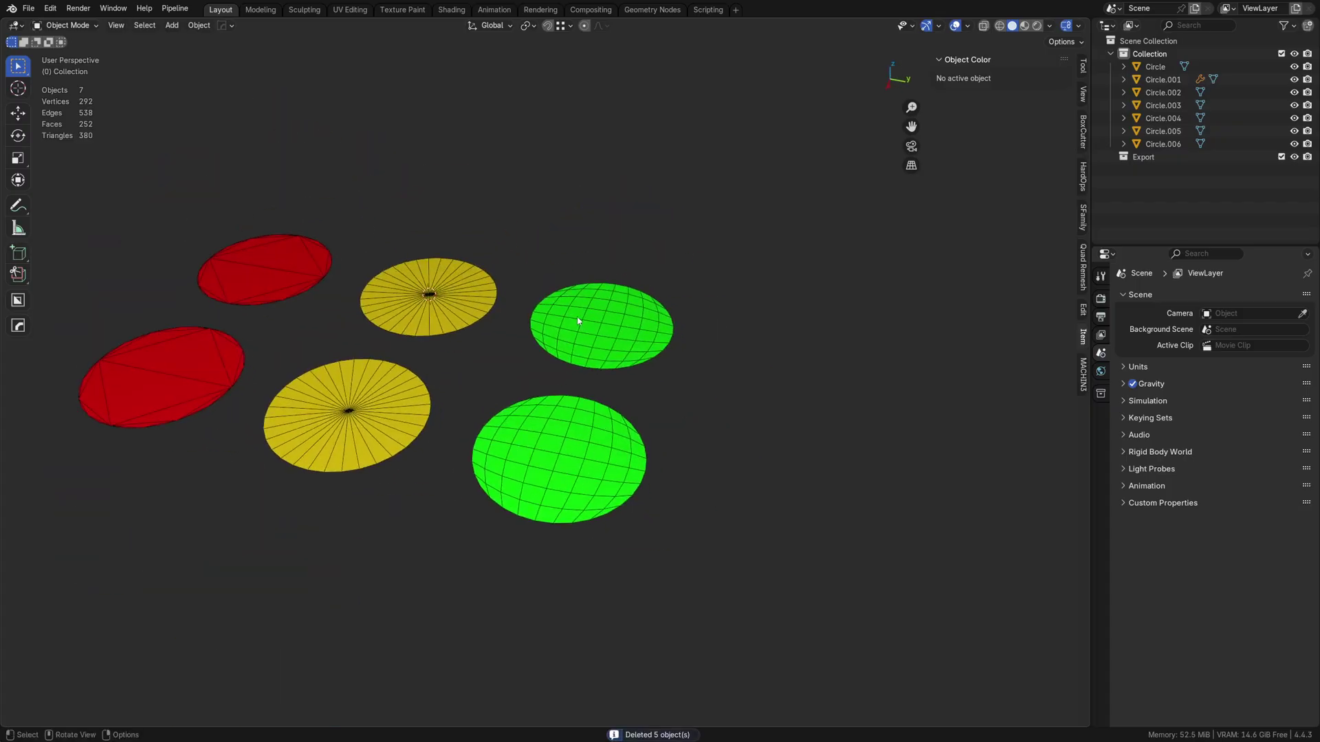
pyautogui.click(580, 316)
pyautogui.hotkey('shift', 'd')
pyautogui.press('x')
pyautogui.press('y')
pyautogui.click(818, 475)
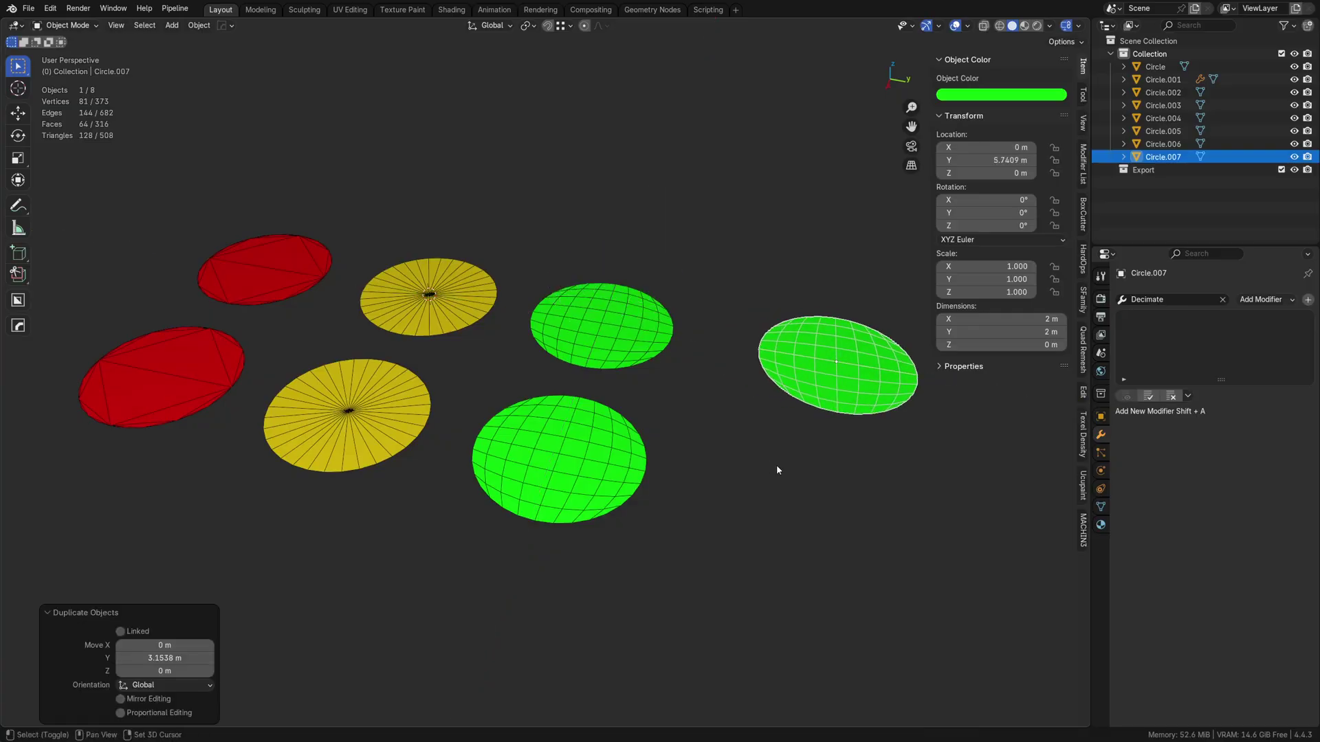
# Duplicate the far yellow triangle-fan circle about 2.45 m in X and 5.78 m in Y, beside the green copy.
pyautogui.keyDown('shift'); pyautogui.moveTo(777, 467); pyautogui.dragTo(717, 458, button='middle'); pyautogui.keyUp('shift')
pyautogui.click(407, 308)
pyautogui.hotkey('shift', 'd')
pyautogui.hotkey('shift', 'z')
pyautogui.click(833, 575)
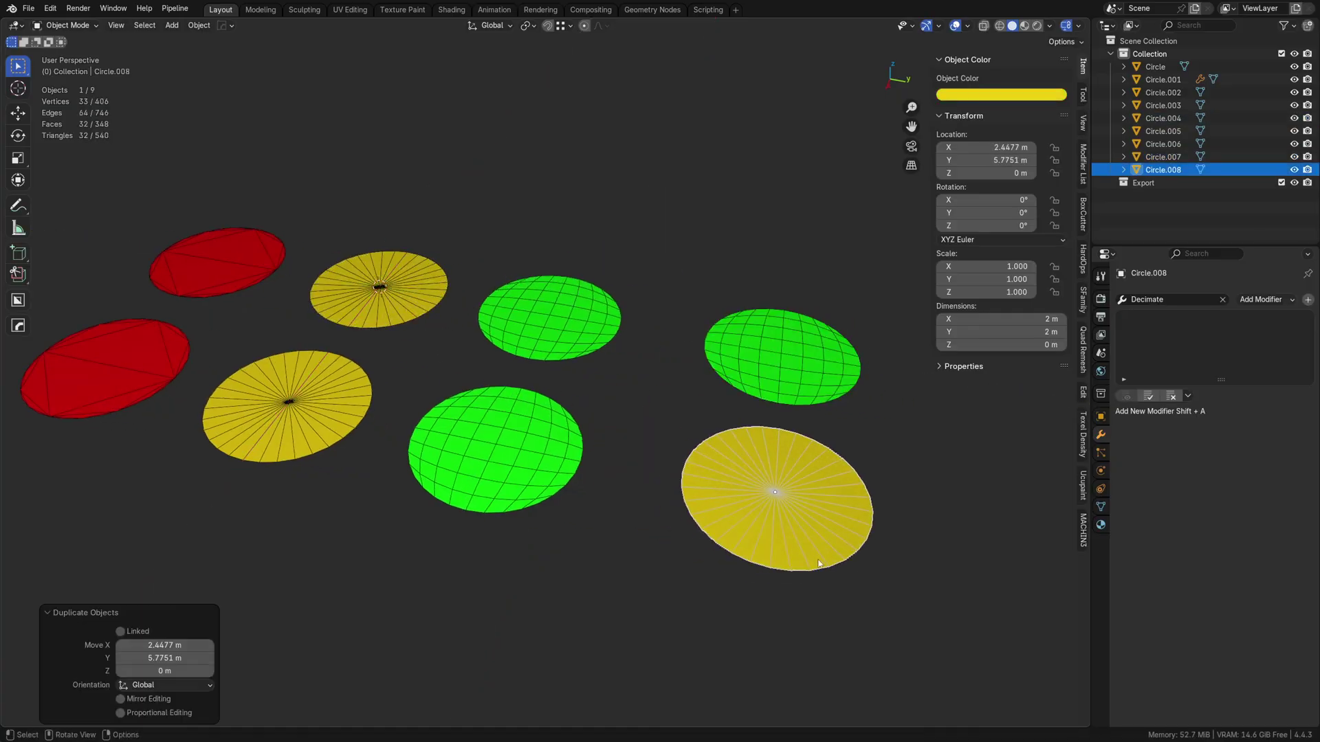
# Raise the centre vertex of the copied yellow circle along the Z axis to form a tall cone.
pyautogui.keyDown('shift'); pyautogui.moveTo(828, 570); pyautogui.dragTo(701, 545, button='middle'); pyautogui.keyUp('shift')
pyautogui.moveTo(698, 519); pyautogui.dragTo(701, 475, button='middle')
pyautogui.press('Tab')
pyautogui.click(597, 453)
pyautogui.click(604, 451)
pyautogui.press('g')
pyautogui.press('z')
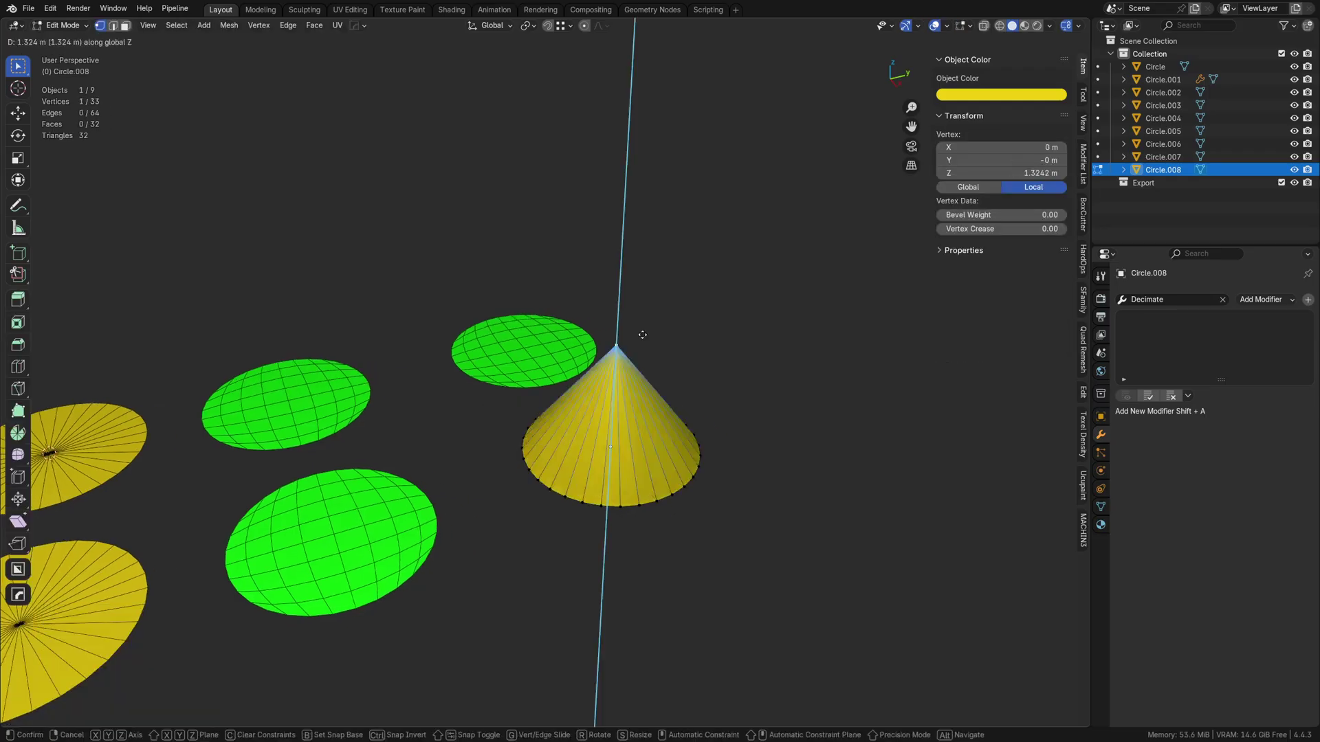
pyautogui.click(632, 343)
# Try to add a single loop cut near the top of the cone.
pyautogui.hotkey('ctrl', 'r')
pyautogui.click(631, 343)
pyautogui.rightClick(632, 362)
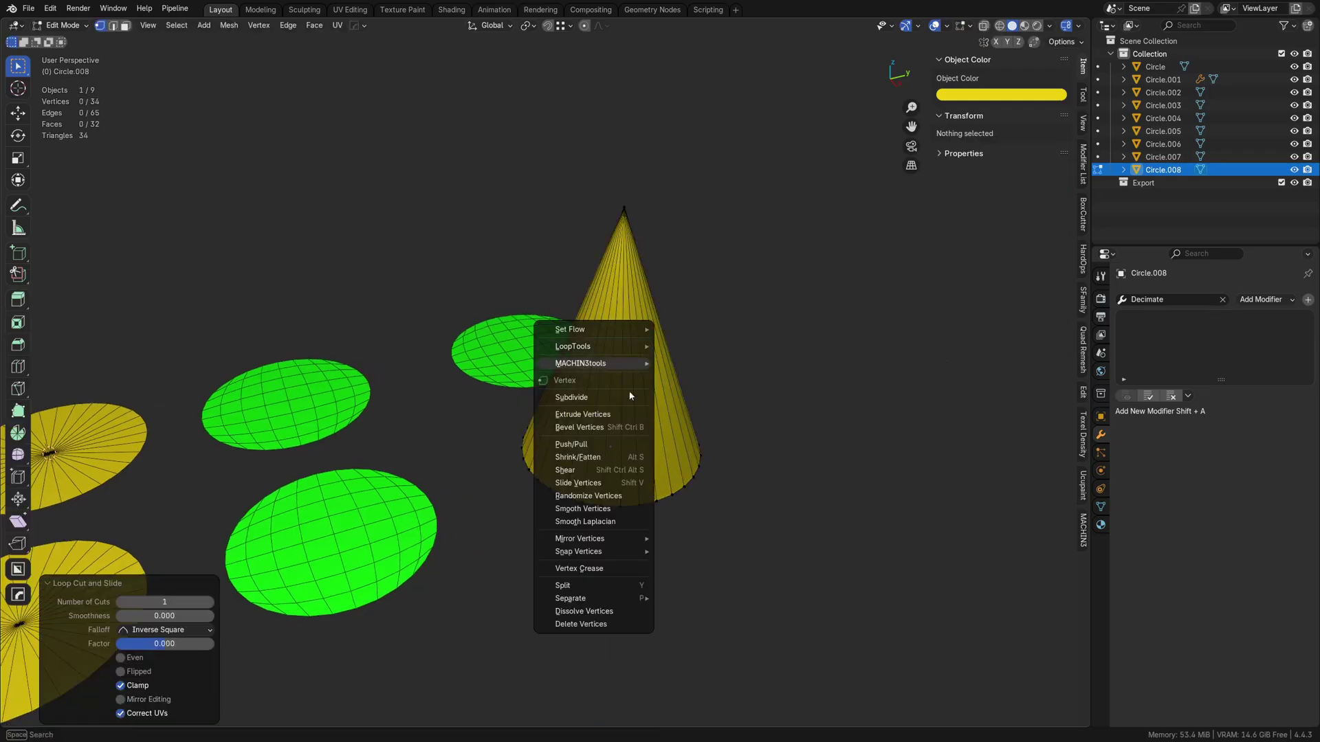
pyautogui.press('Tab')
# Extrude the cone's base edge loop about 3.02 m downward along the Z axis.
pyautogui.click(674, 534)
pyautogui.keyDown('alt'); pyautogui.click(636, 506); pyautogui.keyUp('alt')
pyautogui.keyDown('shift'); pyautogui.moveTo(700, 551); pyautogui.dragTo(671, 439, button='middle'); pyautogui.keyUp('shift')
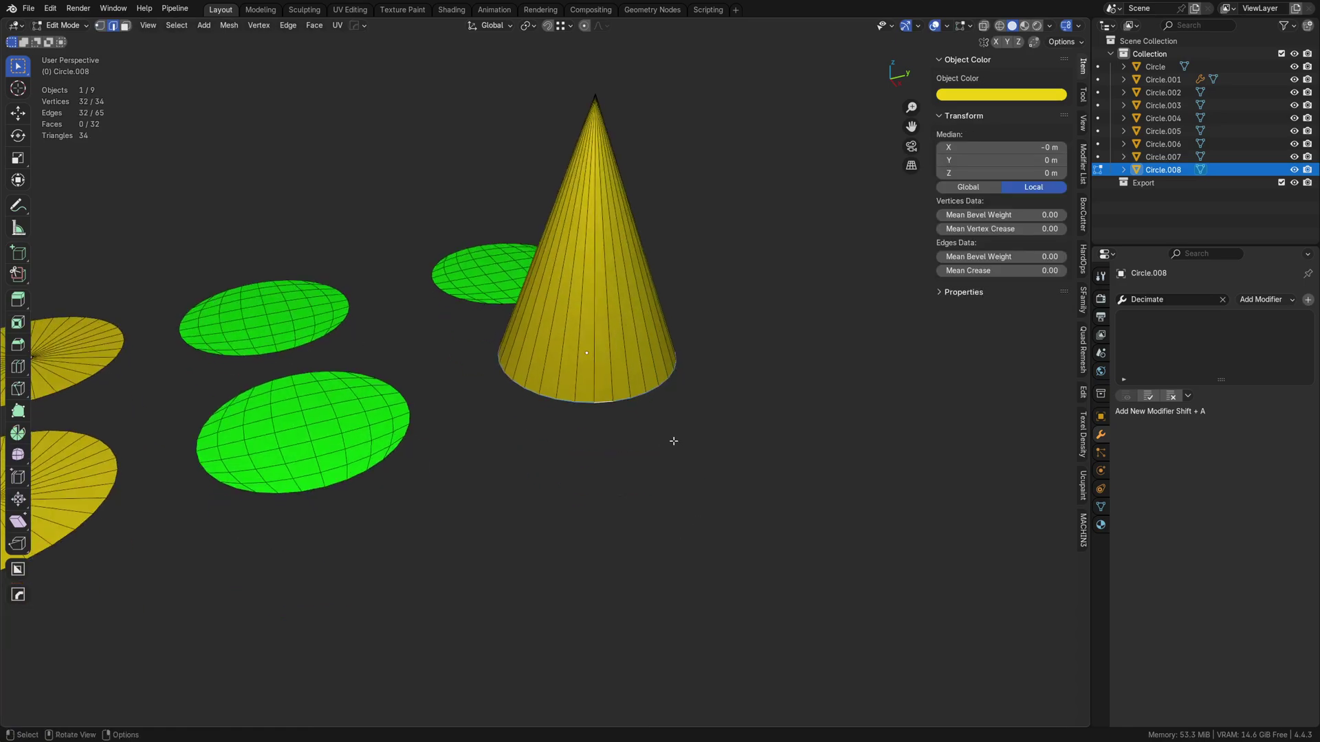
pyautogui.press('e')
pyautogui.press('z')
pyautogui.click(693, 634)
pyautogui.press('Tab')
pyautogui.click(675, 605)
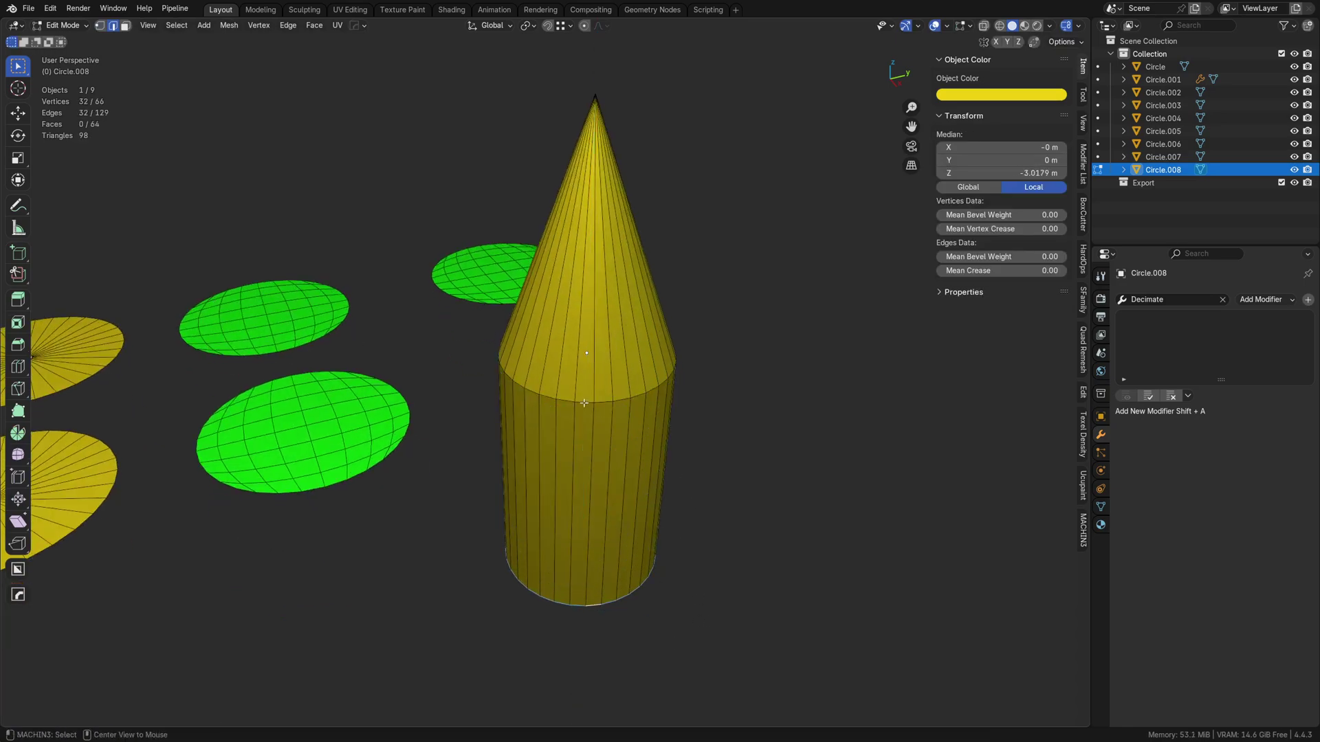
# Bevel the edge loop between cone and cylinder 4.11 m wide with 16 segments and a profile shape of 0.5.
pyautogui.keyDown('alt'); pyautogui.click(583, 403); pyautogui.keyUp('alt')
pyautogui.hotkey('ctrl', 'b')
pyautogui.scroll(9, 706, 436)
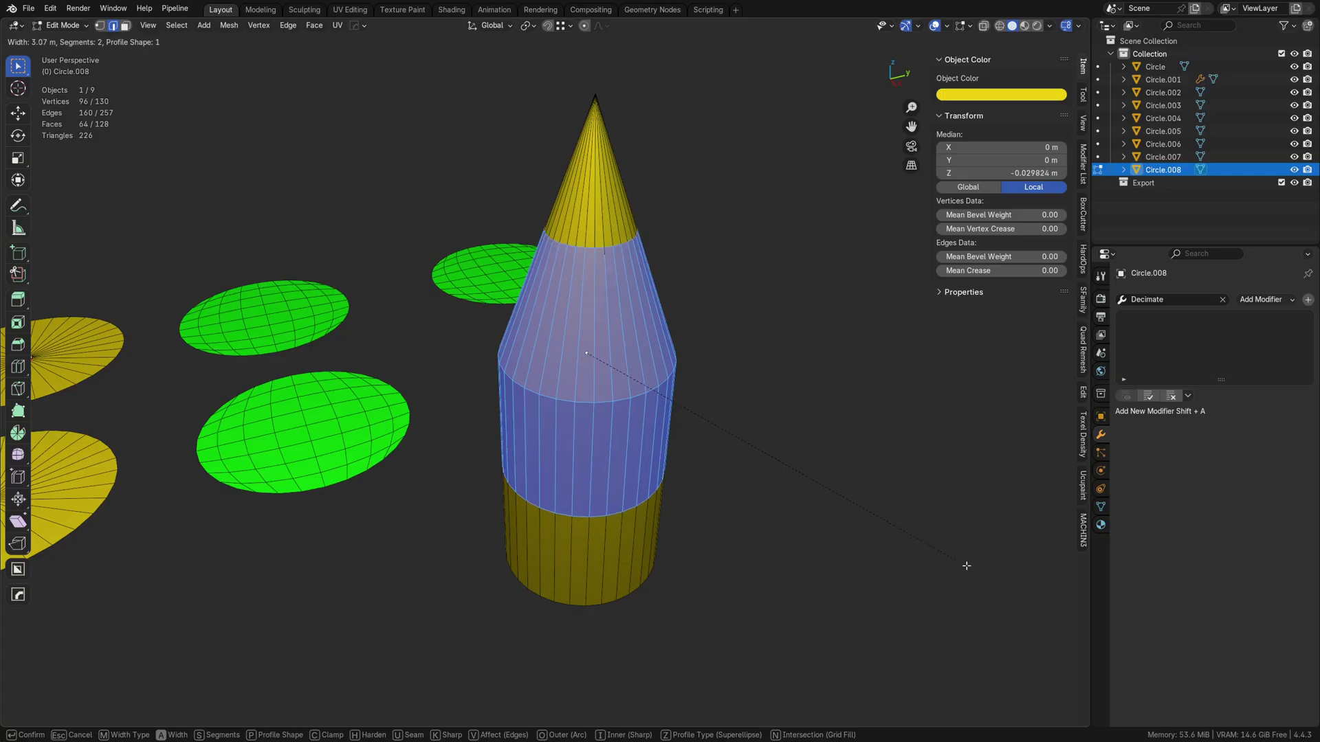
pyautogui.scroll(6, 1046, 602)
pyautogui.click(1041, 601)
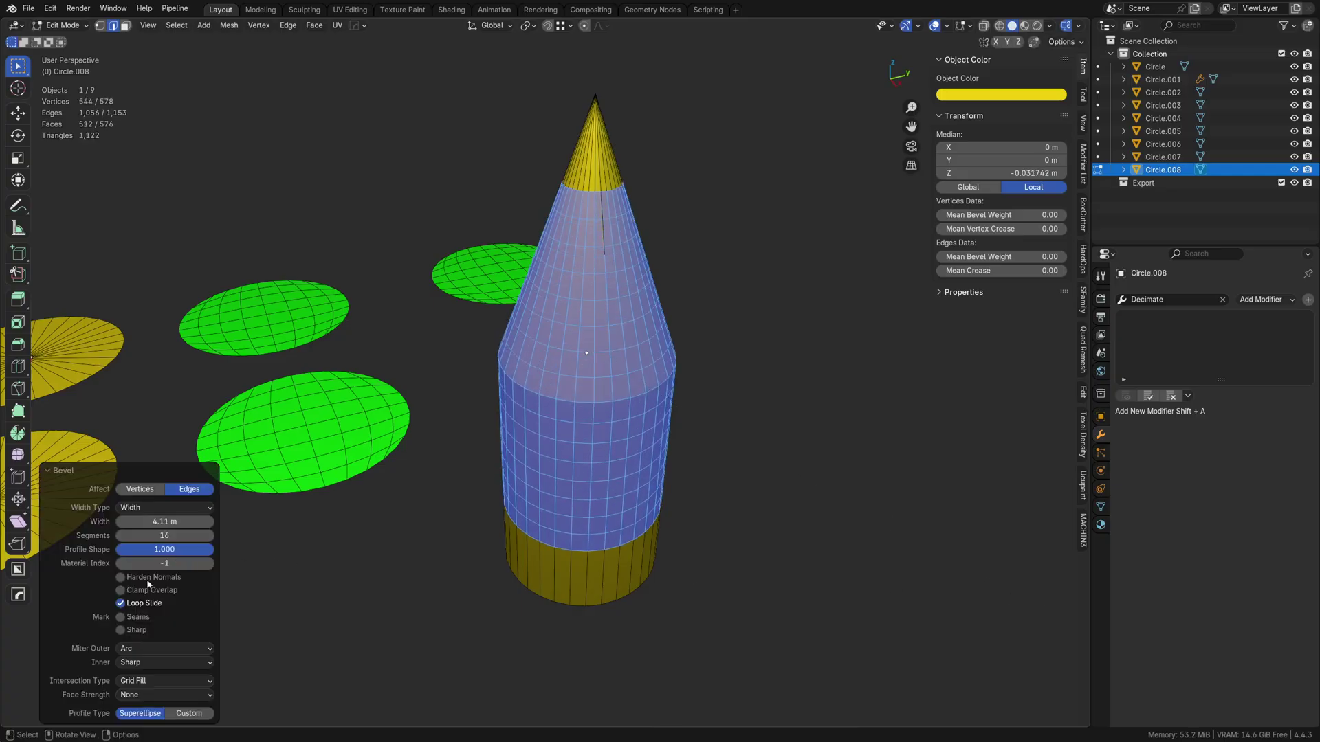
pyautogui.click(178, 550)
pyautogui.press('Return')
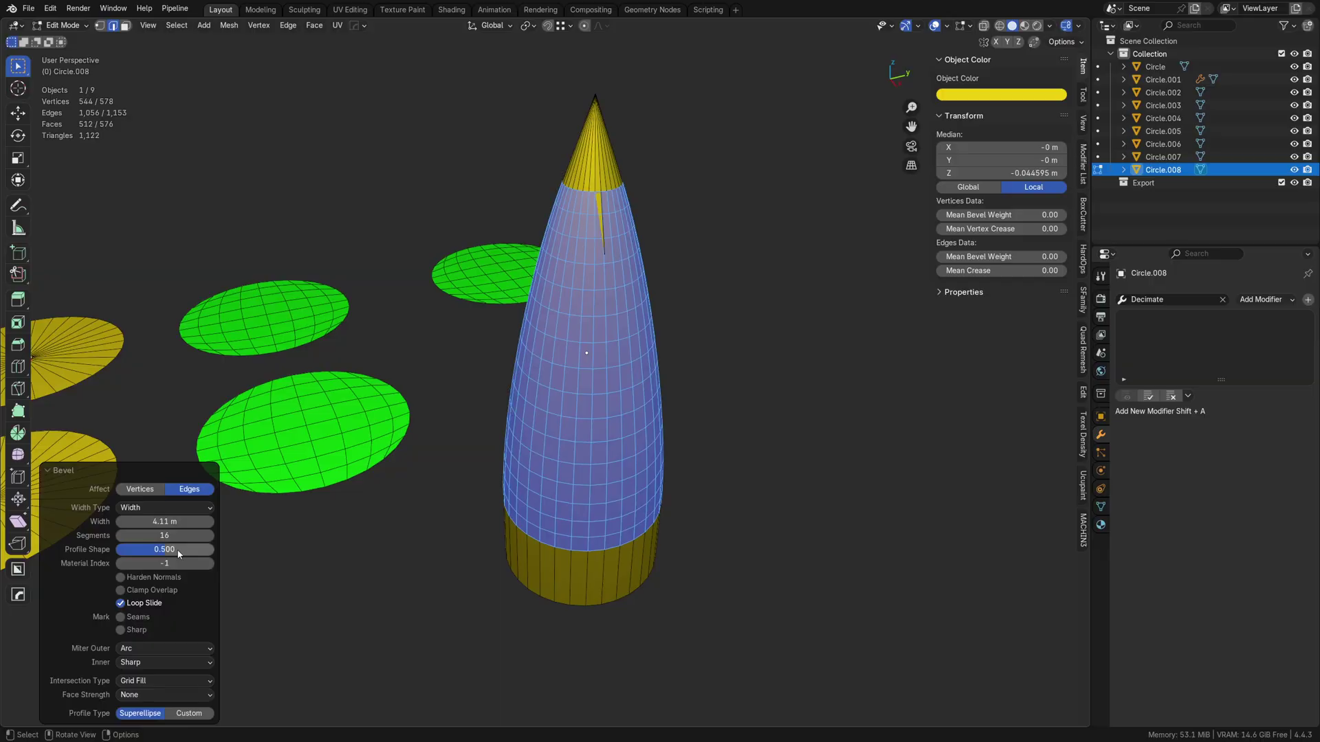
# Inspect the geometry near the cone's tip and undo the bevel.
pyautogui.moveTo(610, 281); pyautogui.dragTo(591, 260, button='middle')
pyautogui.scroll(1, 604, 334)
pyautogui.scroll(2, 569, 383)
pyautogui.scroll(2, 569, 396)
pyautogui.hotkey('ctrl', 'z')
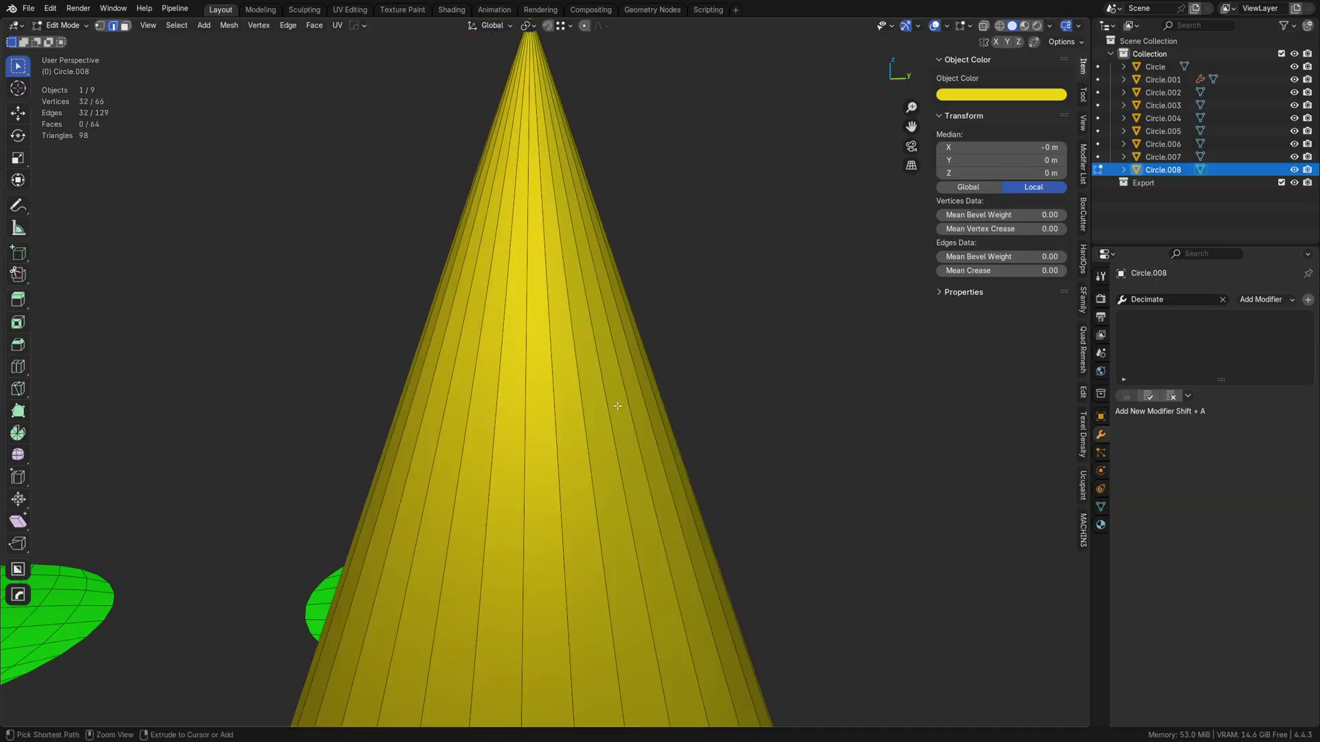
# Try to merge all vertices of the cone mesh by distance.
pyautogui.scroll(-4, 617, 405)
pyautogui.keyDown('shift'); pyautogui.moveTo(627, 574); pyautogui.dragTo(637, 375, button='middle'); pyautogui.keyUp('shift')
pyautogui.press('a')
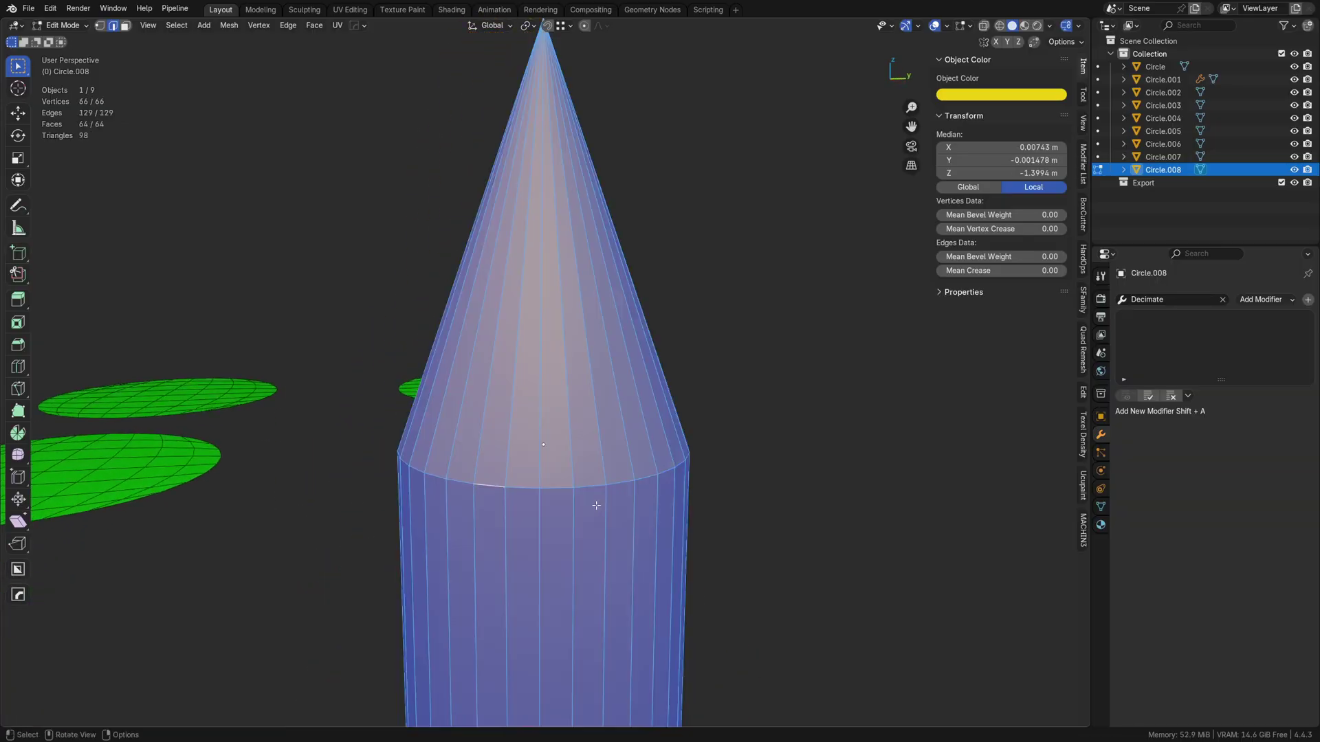
pyautogui.press('m')
pyautogui.click(586, 550)
pyautogui.keyDown('alt'); pyautogui.click(558, 488); pyautogui.keyUp('alt')
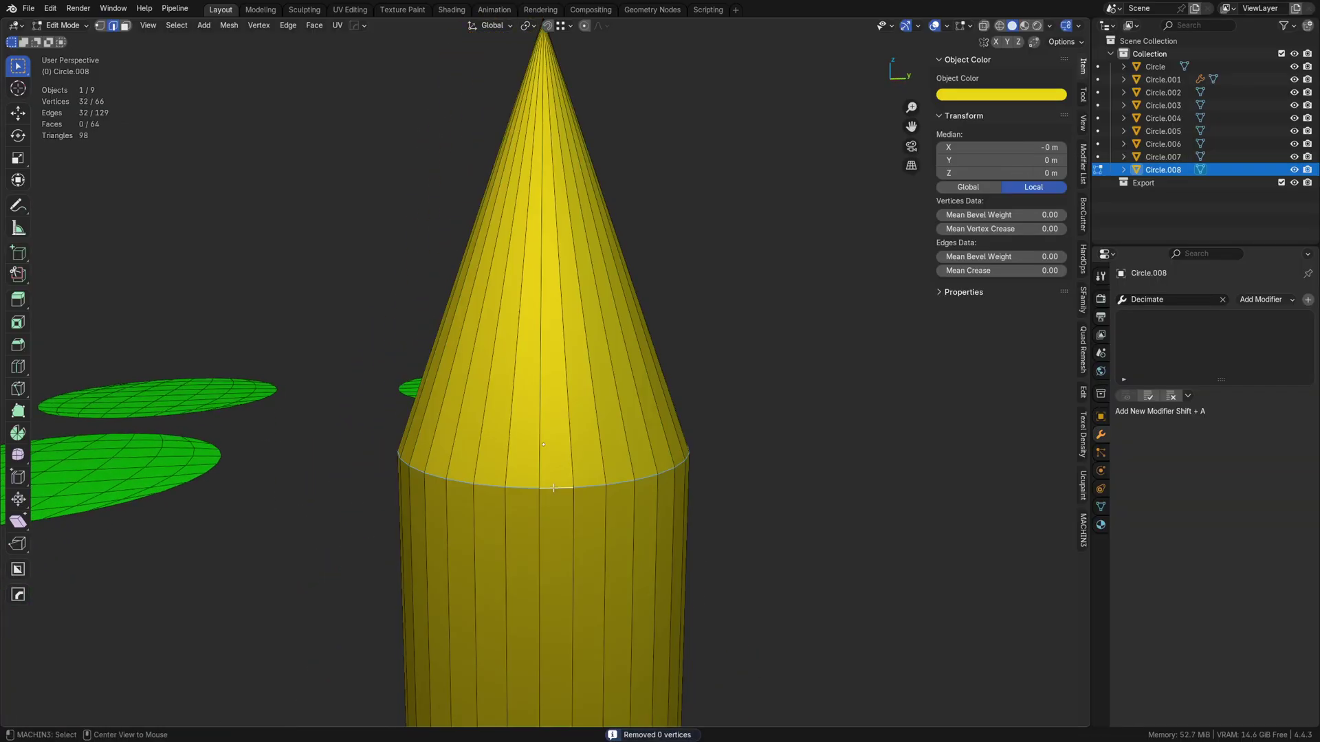
pyautogui.hotkey('ctrl', 'b')
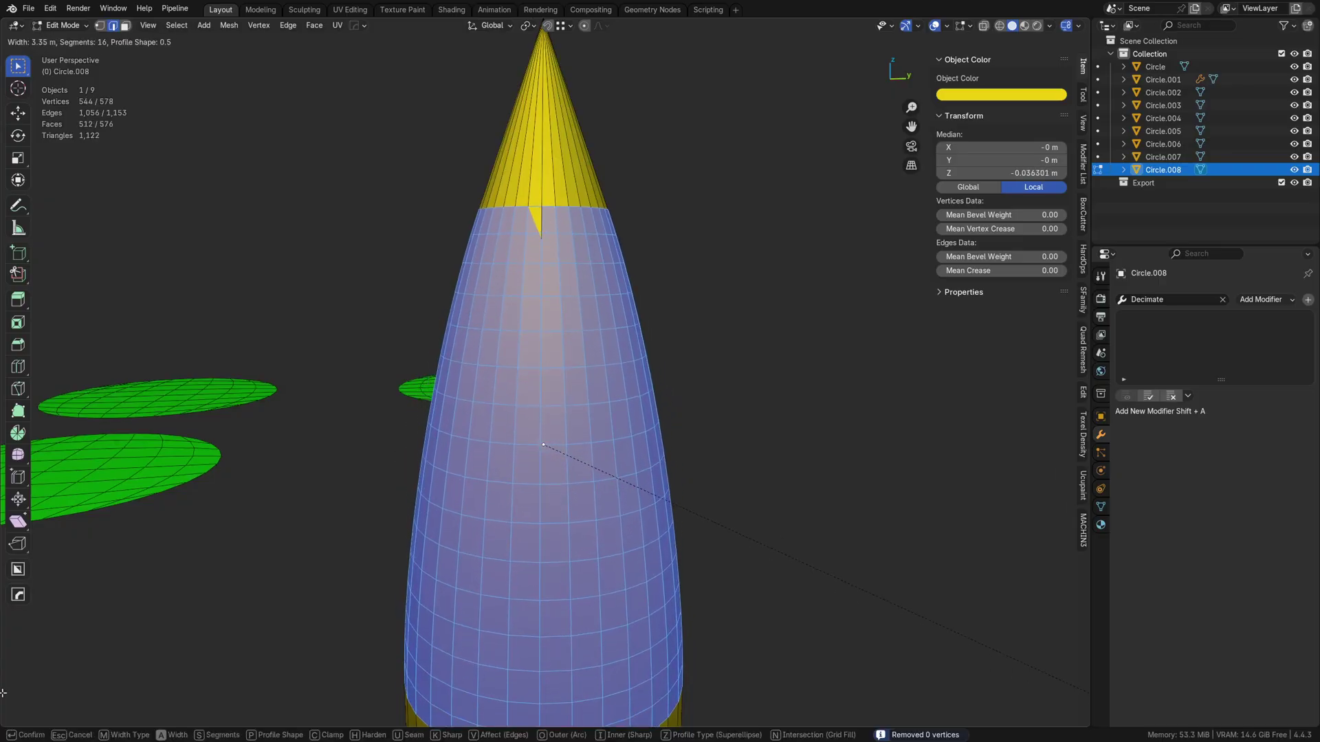
pyautogui.press('Escape')
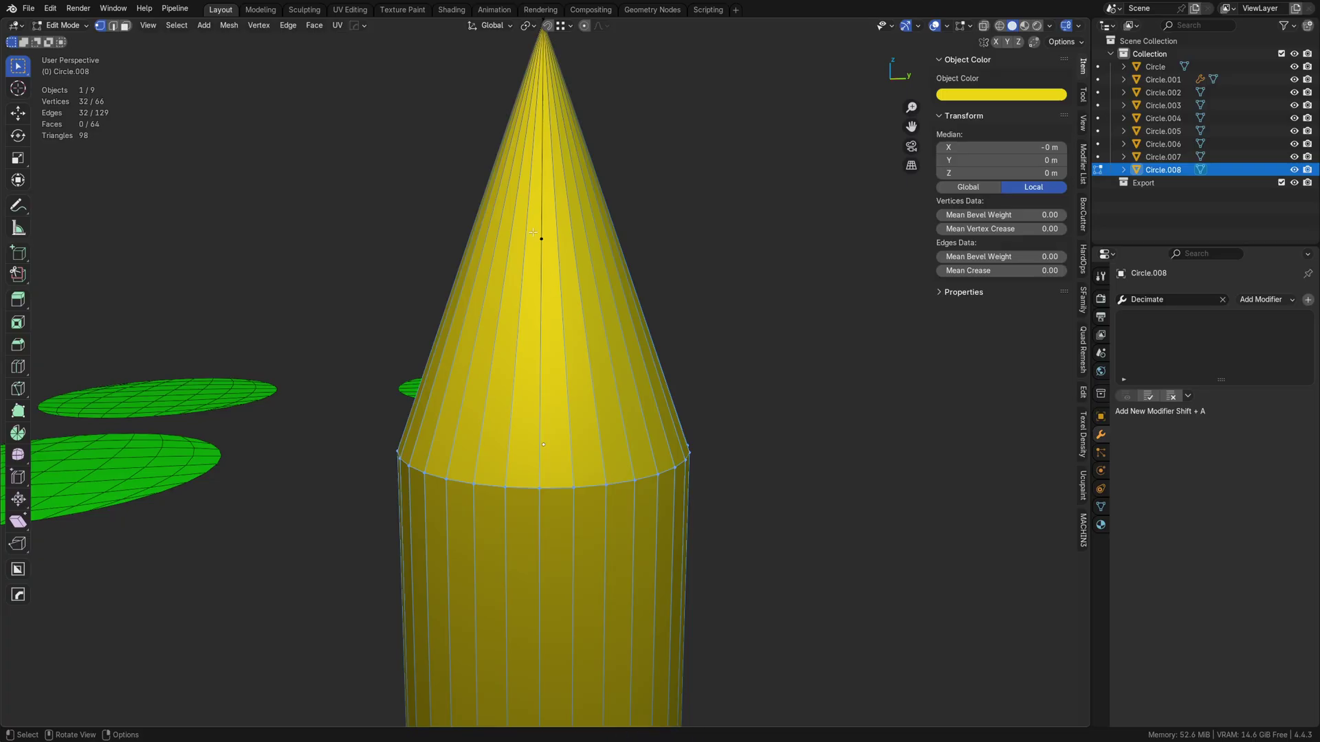
# Dissolve the cone's stray vertex and bevel its base edge loop 4.12 m wide with 16 segments and a 0.5 profile.
pyautogui.hotkey('ctrl', 'x')
pyautogui.moveTo(655, 499); pyautogui.dragTo(497, 464, button='middle')
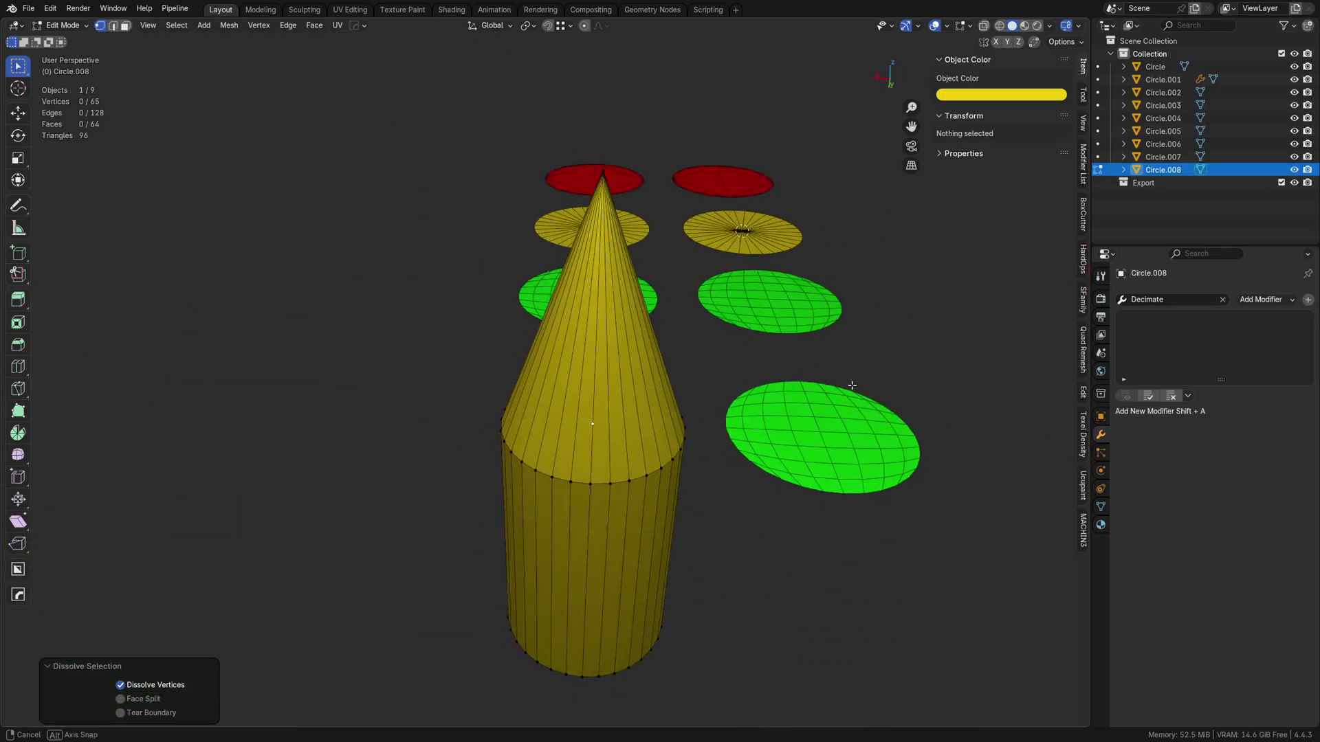
pyautogui.keyDown('alt'); pyautogui.click(497, 465); pyautogui.keyUp('alt')
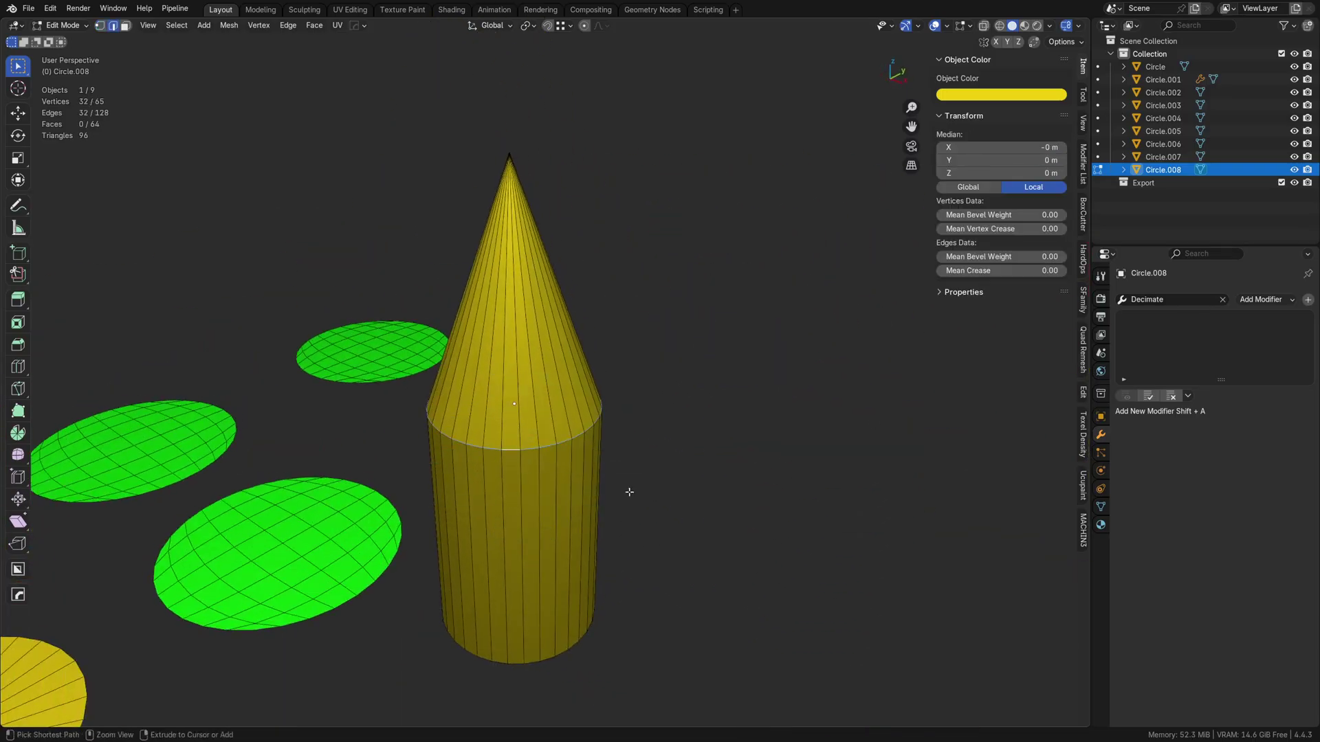
pyautogui.hotkey('ctrl', 'b')
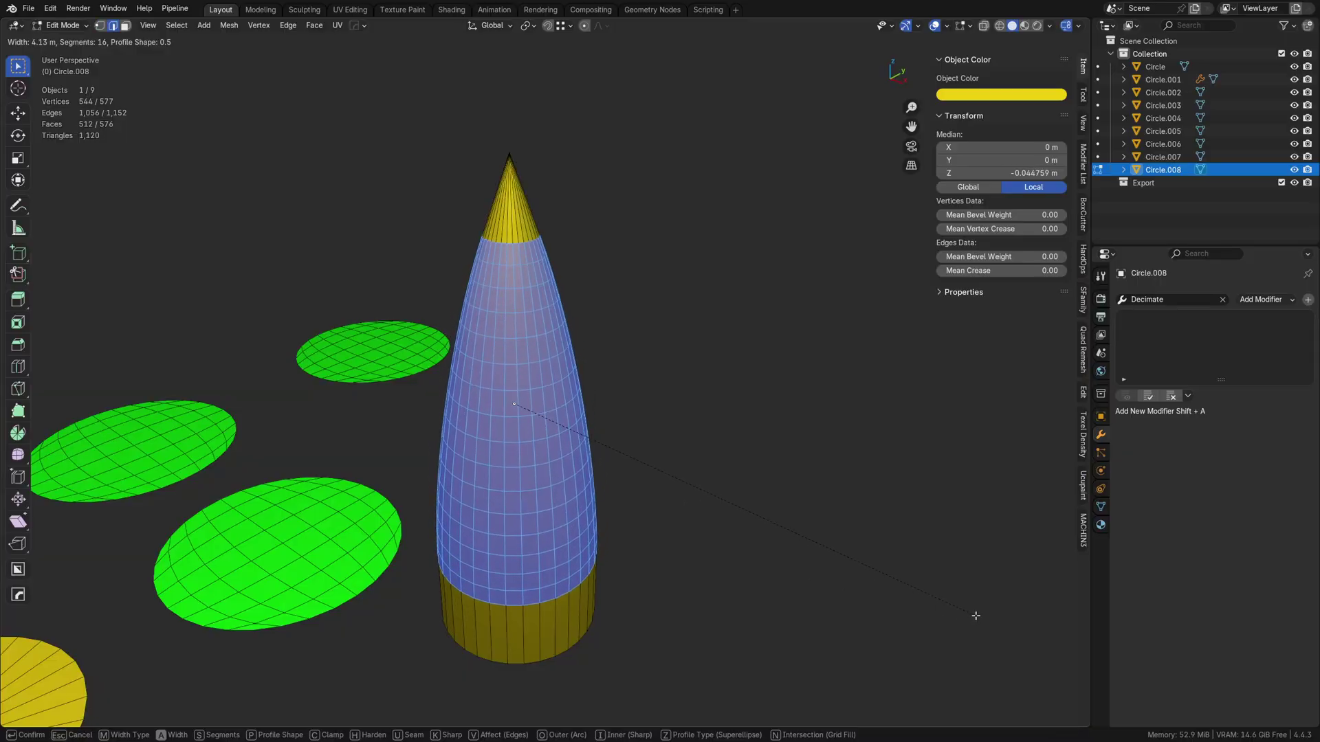
pyautogui.click(976, 616)
pyautogui.press('KP_Decimal')
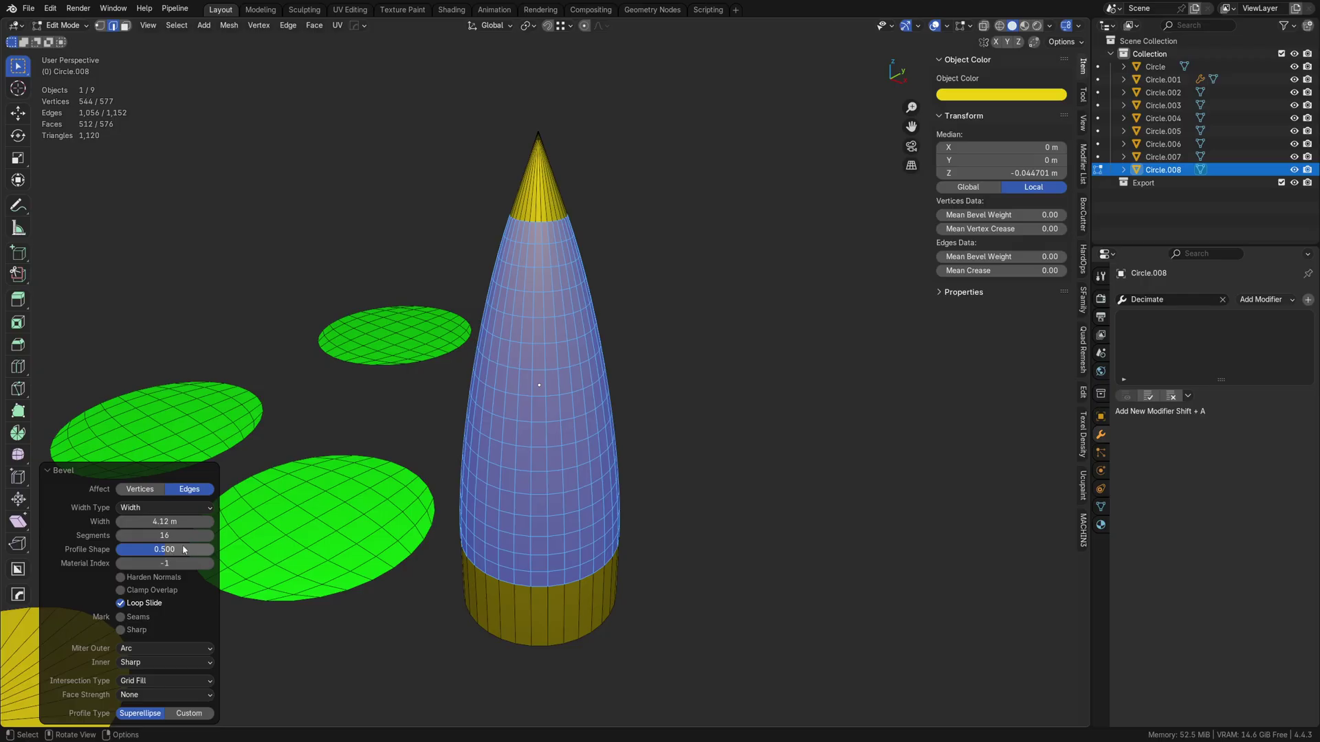
# Leave mesh editing and apply smooth shading to the bevelled cone.
pyautogui.press('Tab')
pyautogui.rightClick(540, 412)
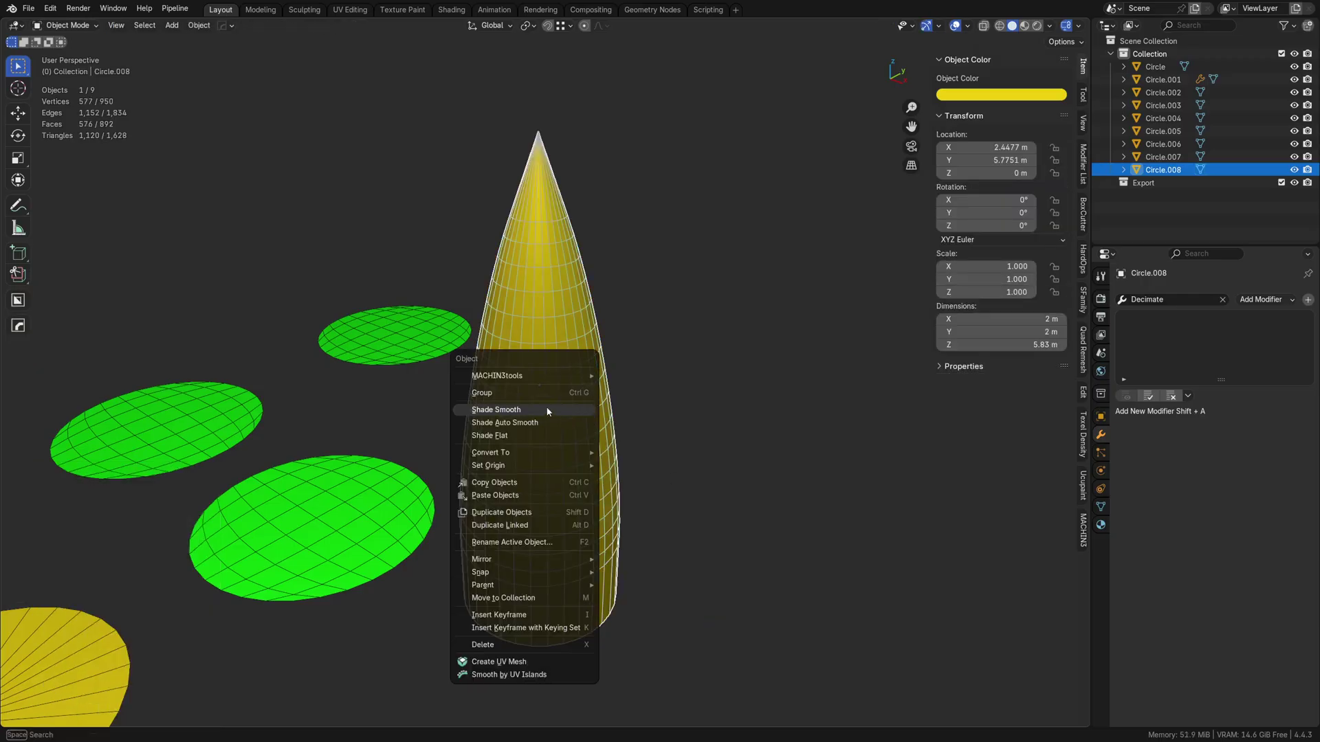
pyautogui.click(548, 411)
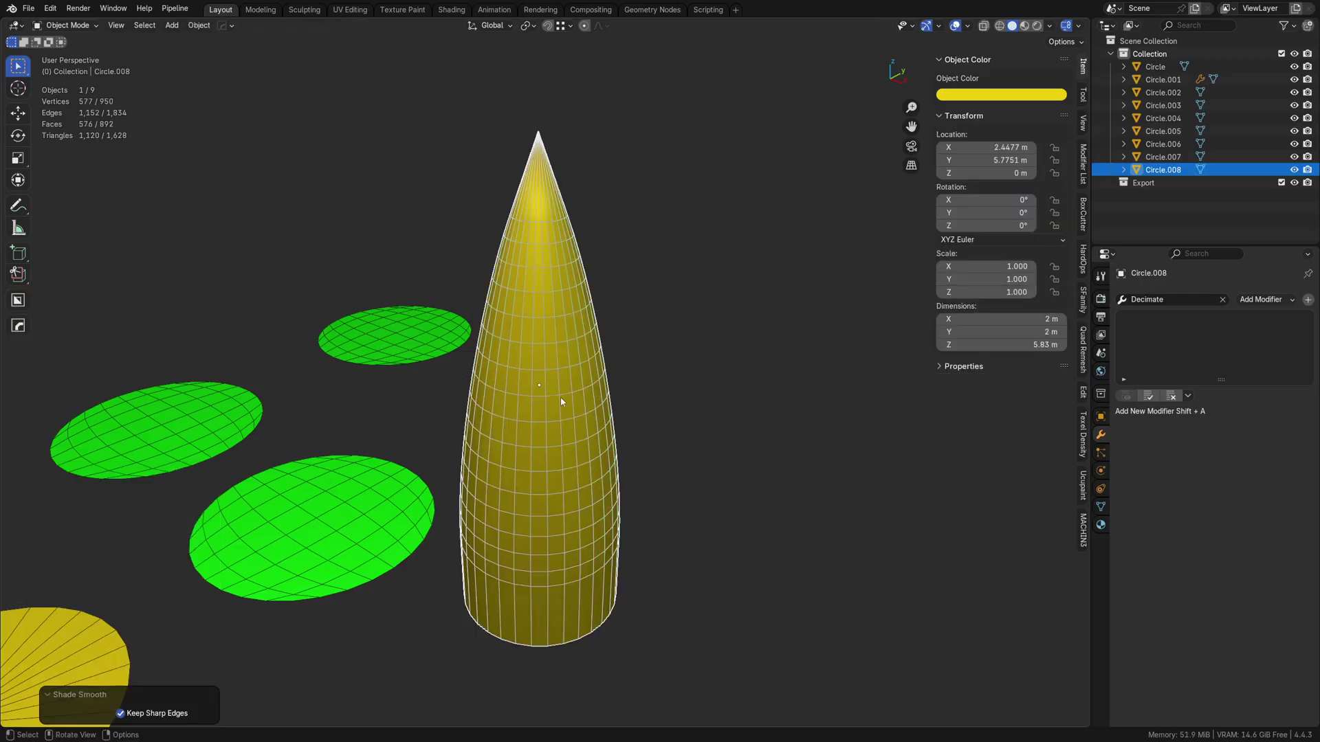
pyautogui.rightClick(570, 349)
pyautogui.click(576, 360)
pyautogui.moveTo(692, 374); pyautogui.dragTo(619, 525, button='middle')
pyautogui.rightClick(563, 477)
pyautogui.click(557, 461)
# Hide the wireframe overlay and examine the smooth shading around the cone's pointed tip.
pyautogui.moveTo(613, 312); pyautogui.dragTo(592, 424, button='middle')
pyautogui.hotkey('shift', 'w')
pyautogui.keyDown('shift'); pyautogui.moveTo(560, 321); pyautogui.dragTo(560, 395, button='middle'); pyautogui.keyUp('shift')
pyautogui.scroll(3, 559, 398)
pyautogui.click(460, 433)
pyautogui.moveTo(462, 431); pyautogui.dragTo(628, 398, button='middle')
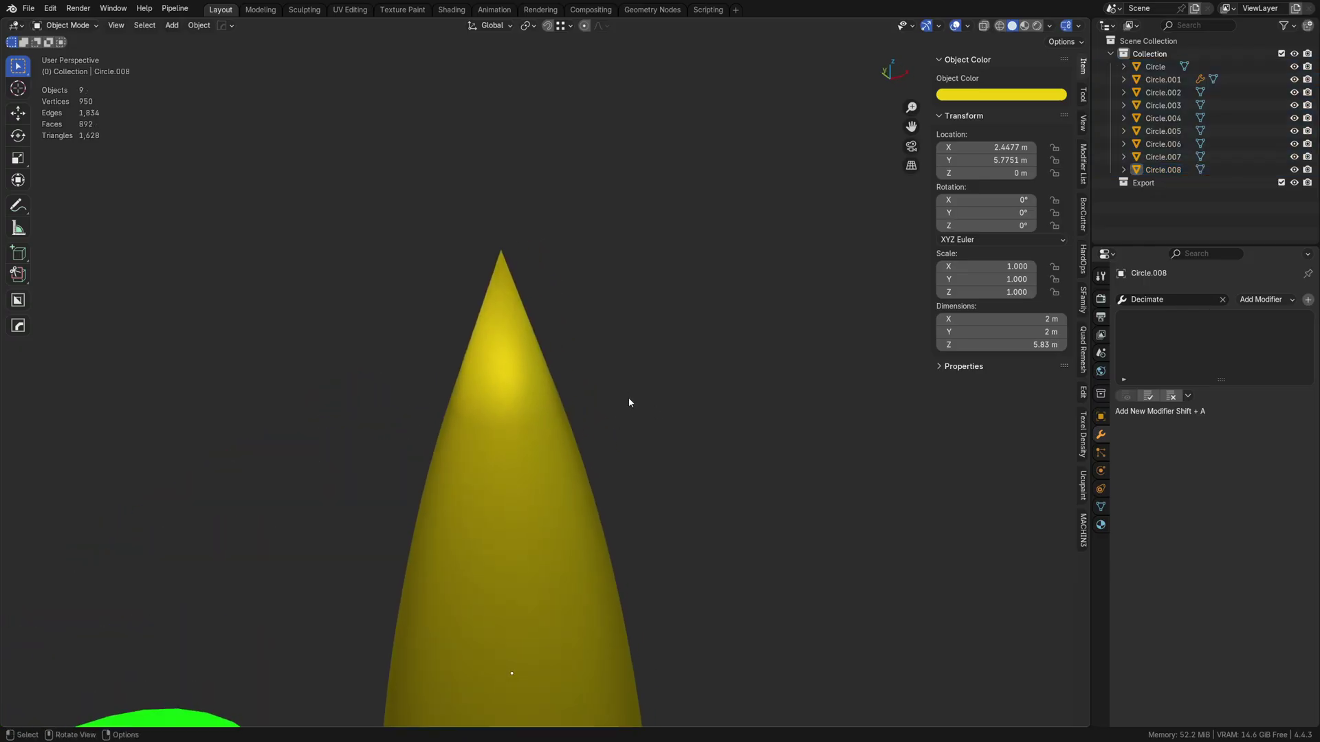